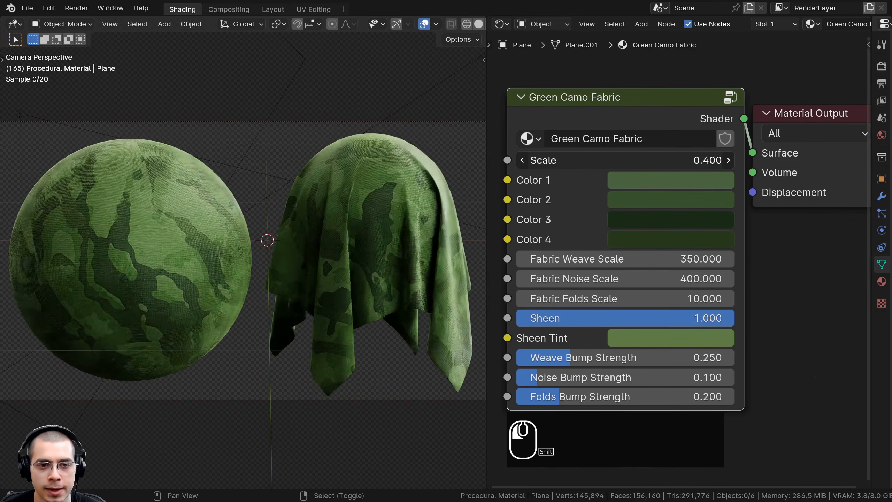
Step: Try different hues for Color 1 and Color 2 of the Green Camo Fabric material, keeping the original colours
{"action": "left_click", "coordinate": [638, 183]}
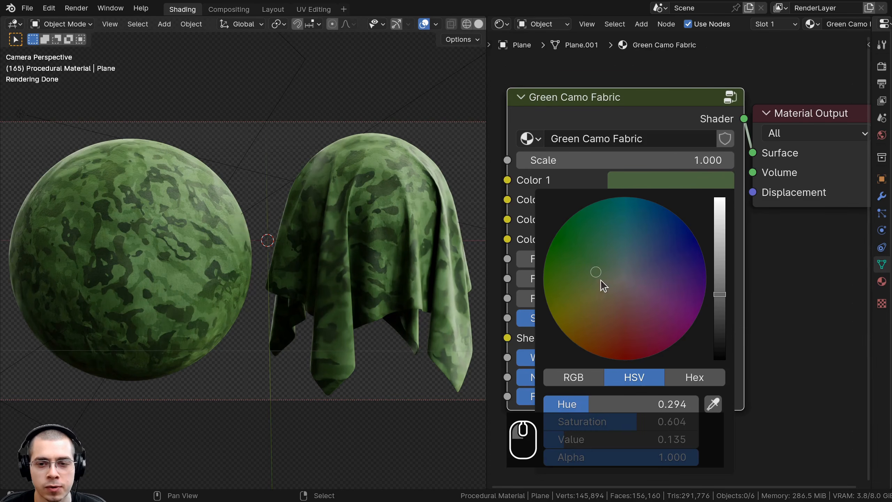
{"action": "mouse_move", "coordinate": [600, 280]}
{"action": "left_mouse_down"}
{"action": "mouse_move", "coordinate": [614, 243]}
{"action": "mouse_move", "coordinate": [629, 241]}
{"action": "mouse_move", "coordinate": [585, 284]}
{"action": "mouse_move", "coordinate": [608, 322]}
{"action": "mouse_move", "coordinate": [565, 319]}
{"action": "mouse_move", "coordinate": [590, 251]}
{"action": "mouse_move", "coordinate": [627, 236]}
{"action": "left_mouse_up"}
{"action": "right_click", "coordinate": [628, 236]}
{"action": "middle_click_drag", "start_coordinate": [595, 159], "coordinate": [593, 139]}
{"action": "left_click", "coordinate": [625, 179]}
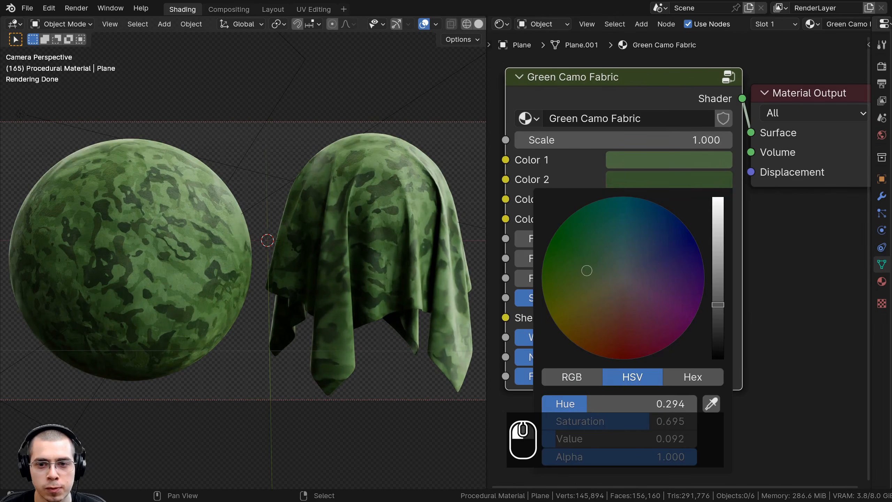
{"action": "mouse_move", "coordinate": [638, 235]}
{"action": "left_mouse_down"}
{"action": "mouse_move", "coordinate": [591, 352]}
{"action": "mouse_move", "coordinate": [557, 328]}
{"action": "left_mouse_up"}
{"action": "scroll", "coordinate": [642, 259], "scroll_direction": "up", "scroll_amount": 2}
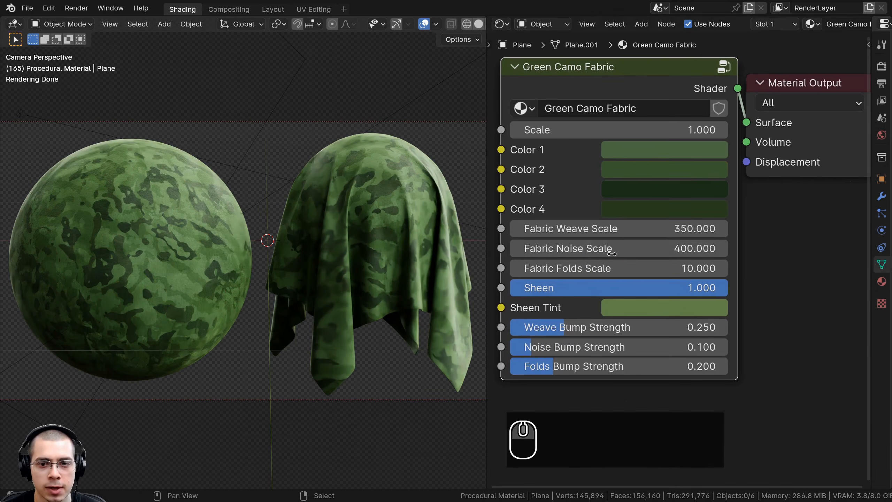
Step: Try other Fabric Weave Scale and Fabric Noise Scale values on the draped cloth seen up close, cancelling each change
{"action": "scroll", "coordinate": [579, 234], "scroll_direction": "down", "scroll_amount": 1}
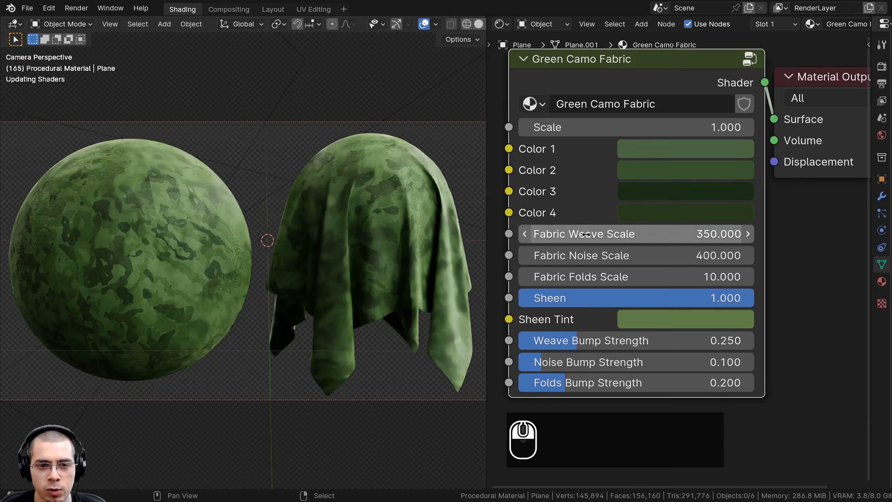
{"action": "middle_click_drag", "start_coordinate": [288, 235], "coordinate": [258, 241], "text": "shift"}
{"action": "scroll", "coordinate": [255, 244], "scroll_direction": "up", "scroll_amount": 8}
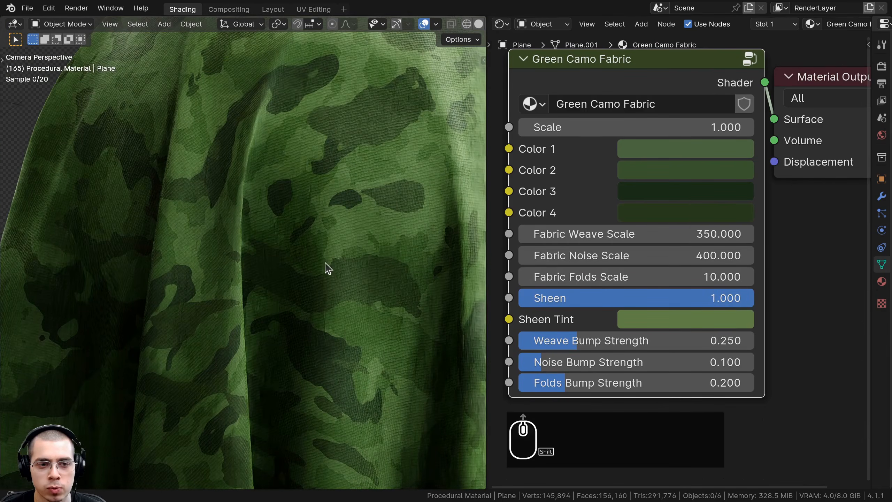
{"action": "scroll", "coordinate": [253, 196], "scroll_direction": "up", "scroll_amount": 3}
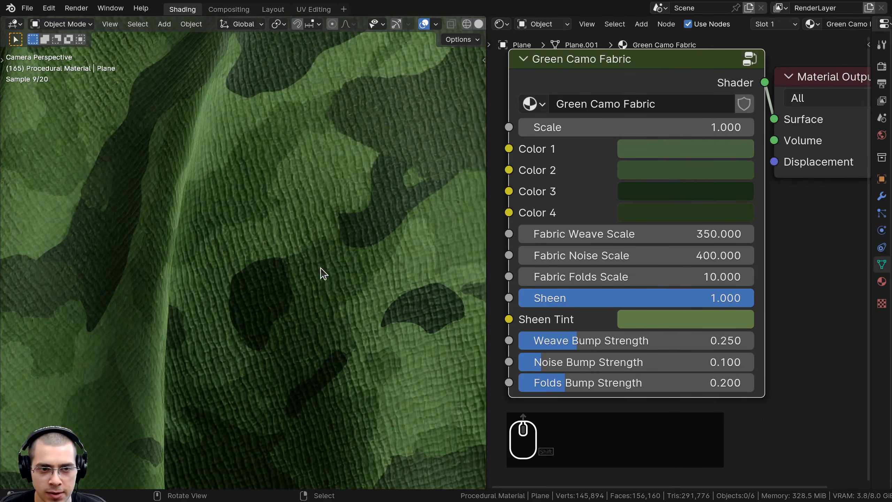
{"action": "scroll", "coordinate": [296, 178], "scroll_direction": "up", "scroll_amount": 3}
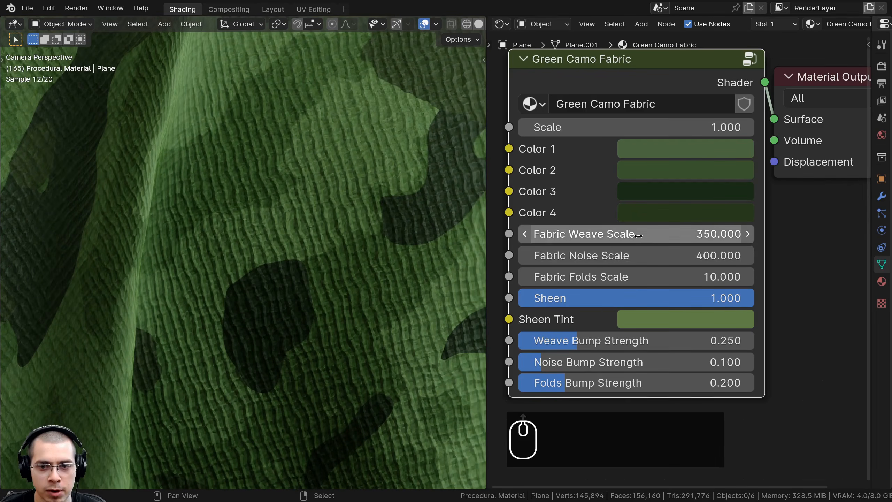
{"action": "left_click_drag", "start_coordinate": [637, 235], "coordinate": [593, 277]}
{"action": "right_click", "coordinate": [591, 258]}
{"action": "right_click", "coordinate": [593, 277]}
Step: Try a different Fabric Folds Scale while viewing the sphere's fabric up close, and cancel the change
{"action": "scroll", "coordinate": [234, 348], "scroll_direction": "down", "scroll_amount": 5}
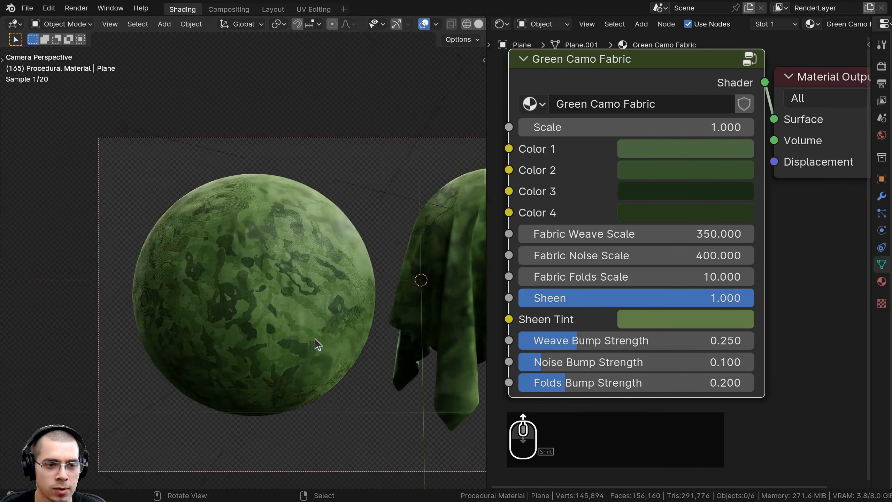
{"action": "scroll", "coordinate": [315, 338], "scroll_direction": "up", "scroll_amount": 5}
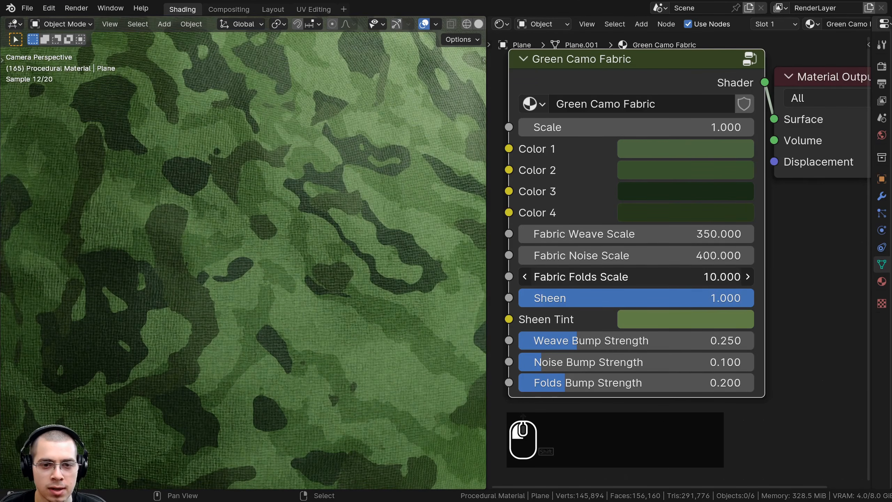
{"action": "mouse_move", "coordinate": [539, 278]}
{"action": "left_mouse_down"}
{"action": "mouse_move", "coordinate": [551, 277]}
{"action": "mouse_move", "coordinate": [534, 277]}
{"action": "left_mouse_up"}
{"action": "right_click", "coordinate": [534, 277]}
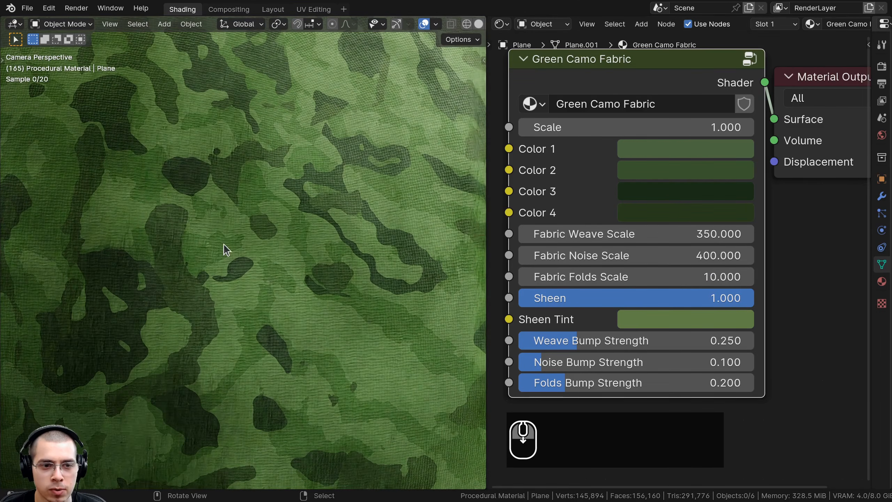
Step: Try lowering the Sheen of the camo material while viewing the sphere's edge, and bring it back to 1.000
{"action": "scroll", "coordinate": [269, 134], "scroll_direction": "down", "scroll_amount": 5}
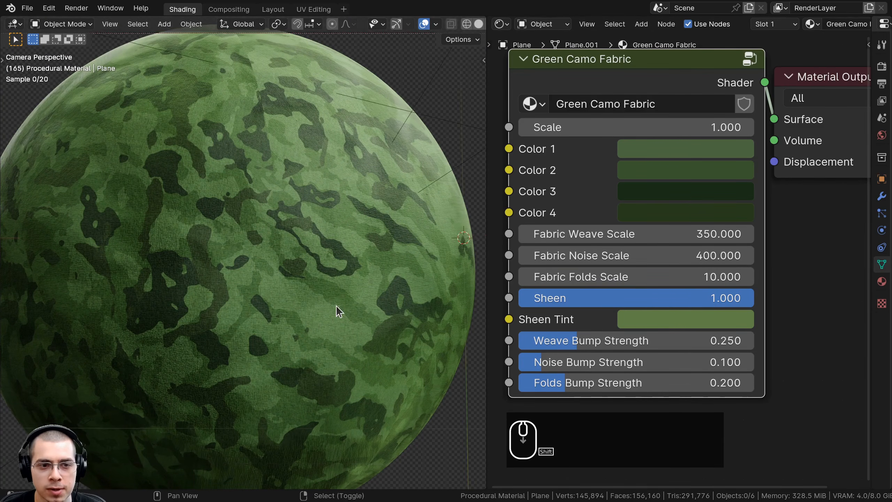
{"action": "scroll", "coordinate": [335, 305], "scroll_direction": "down", "scroll_amount": 2}
{"action": "mouse_move", "coordinate": [693, 299]}
{"action": "left_mouse_down"}
{"action": "mouse_move", "coordinate": [457, 299]}
{"action": "mouse_move", "coordinate": [693, 299]}
{"action": "left_mouse_up"}
{"action": "middle_click_drag", "start_coordinate": [440, 341], "coordinate": [387, 256], "text": "shift"}
{"action": "scroll", "coordinate": [308, 220], "scroll_direction": "up", "scroll_amount": 1}
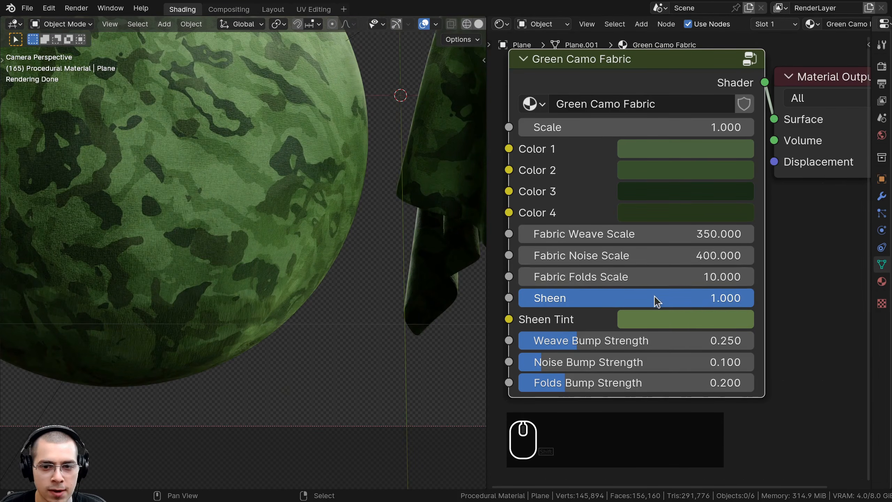
{"action": "left_click_drag", "start_coordinate": [655, 301], "coordinate": [453, 301]}
{"action": "left_click_drag", "start_coordinate": [647, 297], "coordinate": [751, 298]}
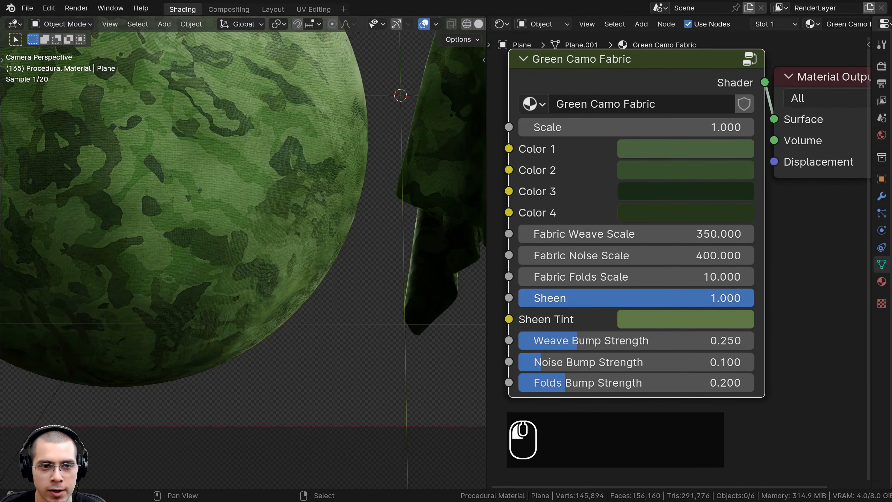
Step: Try another Sheen Tint colour on the camo fabric and return to the original green tint
{"action": "left_click", "coordinate": [636, 325]}
{"action": "mouse_move", "coordinate": [637, 75]}
{"action": "left_mouse_down"}
{"action": "mouse_move", "coordinate": [558, 61]}
{"action": "mouse_move", "coordinate": [652, 98]}
{"action": "mouse_move", "coordinate": [619, 116]}
{"action": "mouse_move", "coordinate": [598, 100]}
{"action": "left_mouse_up"}
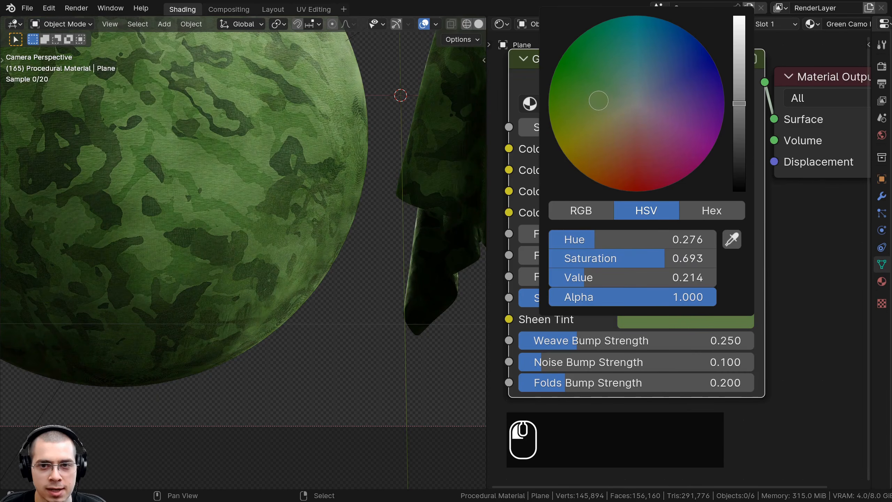
{"action": "scroll", "coordinate": [302, 249], "scroll_direction": "down", "scroll_amount": 5}
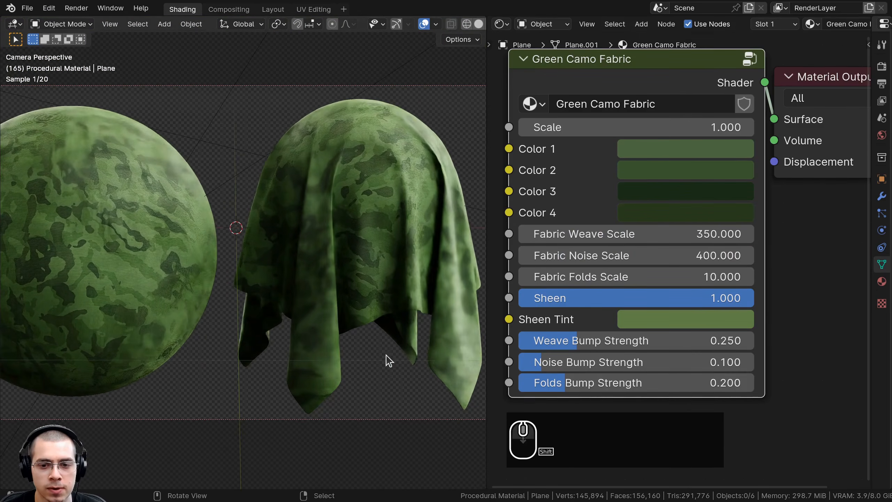
Step: Try stronger Weave, Noise and Folds Bump Strength values on the camo fabric
{"action": "scroll", "coordinate": [607, 232], "scroll_direction": "down", "scroll_amount": 6, "text": "shift"}
{"action": "scroll", "coordinate": [607, 232], "scroll_direction": "up", "scroll_amount": 1}
{"action": "left_click_drag", "start_coordinate": [595, 207], "coordinate": [767, 207]}
{"action": "right_click", "coordinate": [767, 208]}
{"action": "left_click_drag", "start_coordinate": [624, 234], "coordinate": [775, 235]}
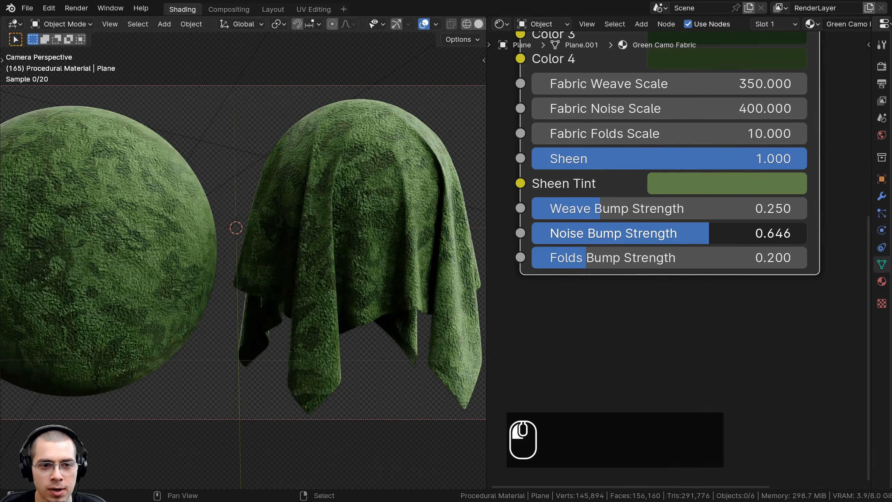
{"action": "right_click", "coordinate": [775, 235]}
{"action": "left_click_drag", "start_coordinate": [603, 259], "coordinate": [719, 260]}
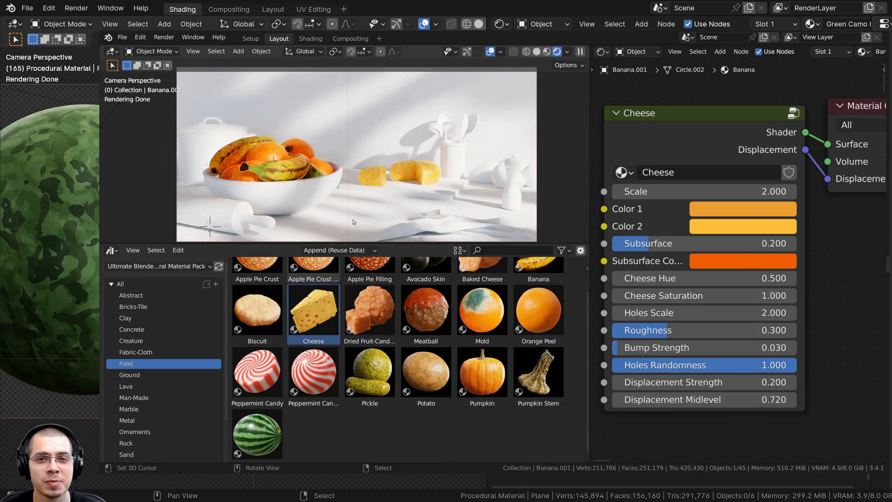
Step: Browse the Rock, Lava and Space categories of the procedural material library
{"action": "left_click_drag", "start_coordinate": [335, 262], "coordinate": [335, 260]}
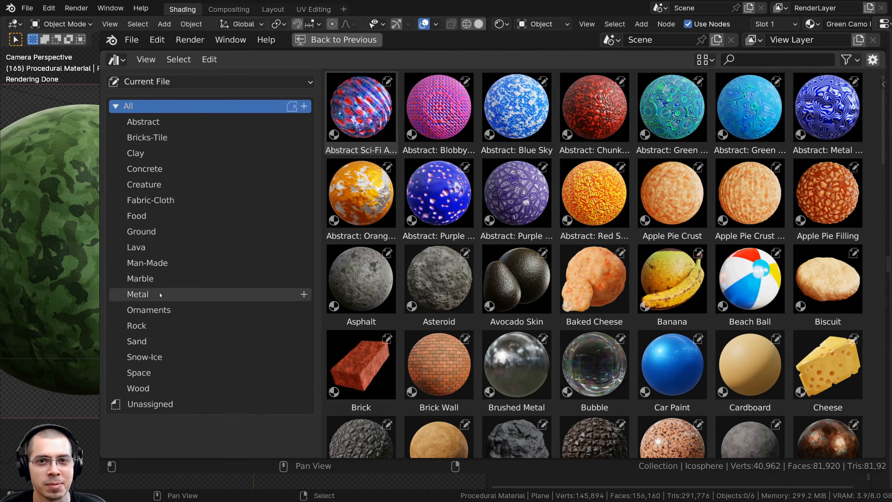
{"action": "left_click", "coordinate": [156, 323]}
{"action": "left_click", "coordinate": [150, 252]}
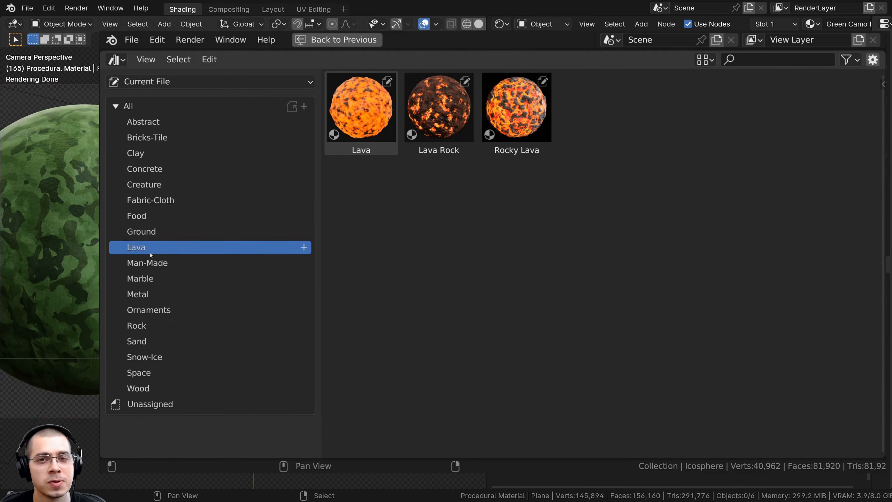
{"action": "left_click", "coordinate": [153, 376]}
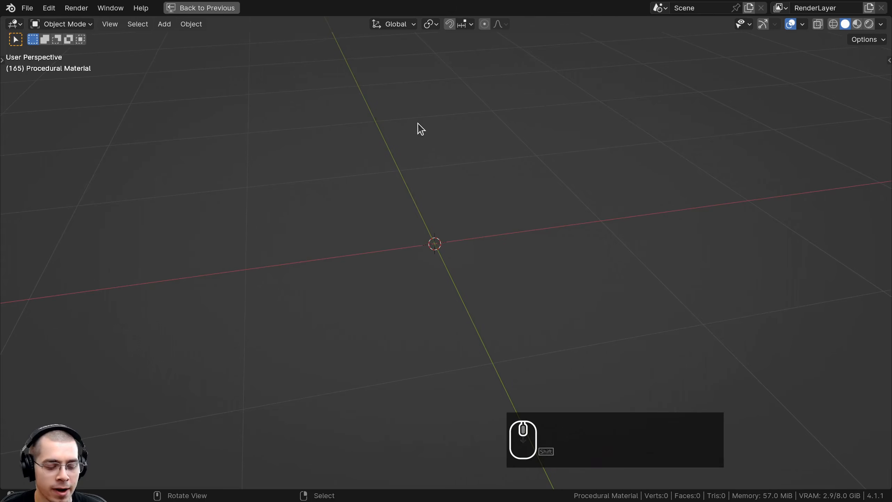
Step: Add an ico sphere with 6 subdivisions at the origin and shade it smooth
{"action": "key", "text": "shift+a"}
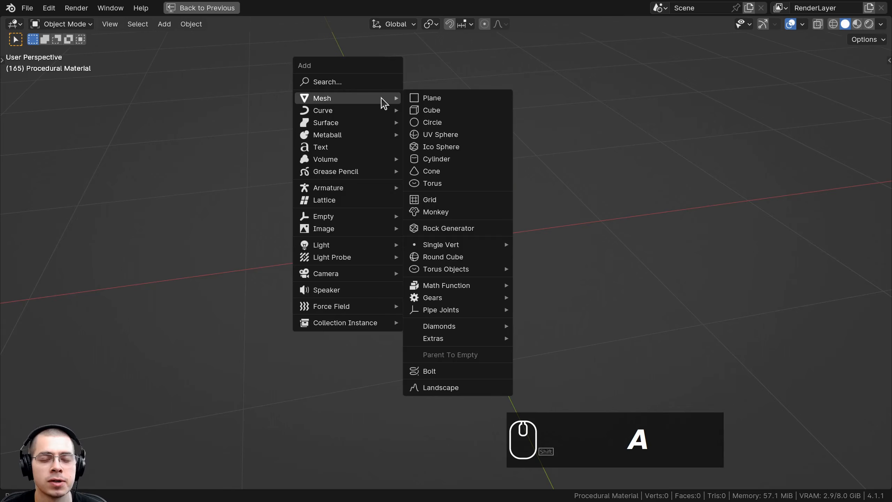
{"action": "left_click", "coordinate": [441, 147]}
{"action": "left_click", "coordinate": [20, 478]}
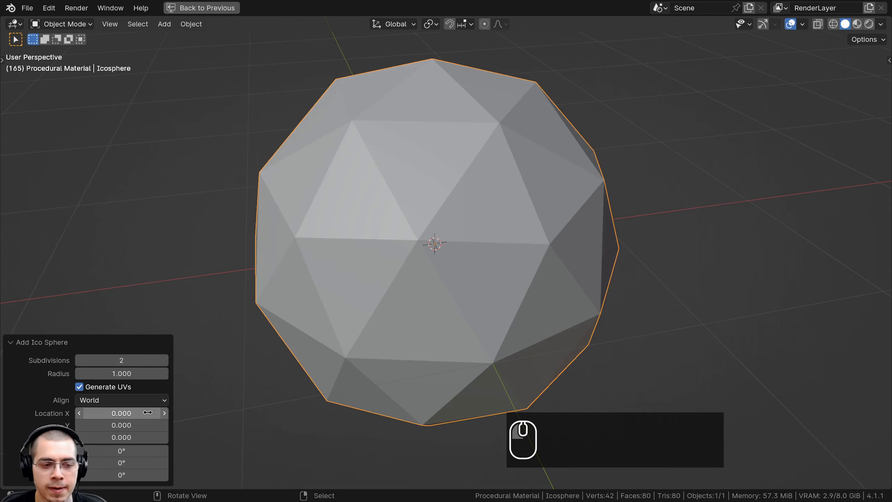
{"action": "left_click", "coordinate": [164, 360]}
{"action": "left_click", "coordinate": [165, 361]}
{"action": "left_click", "coordinate": [164, 360]}
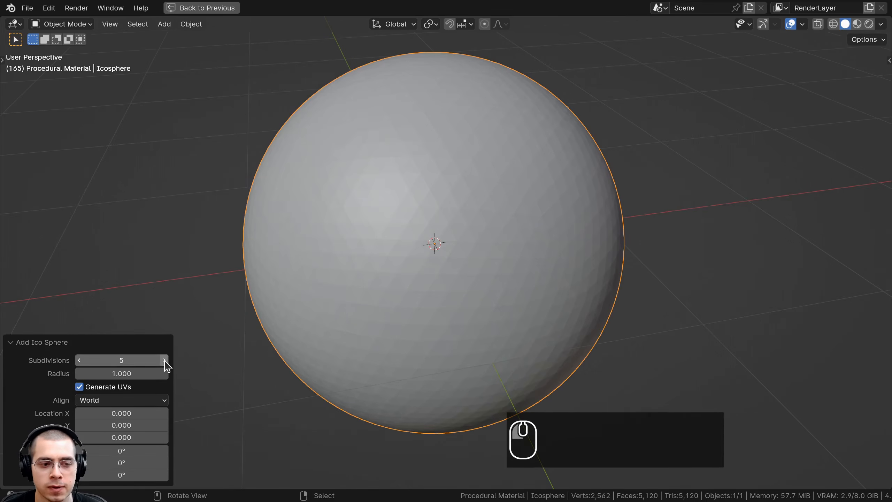
{"action": "left_click", "coordinate": [48, 344]}
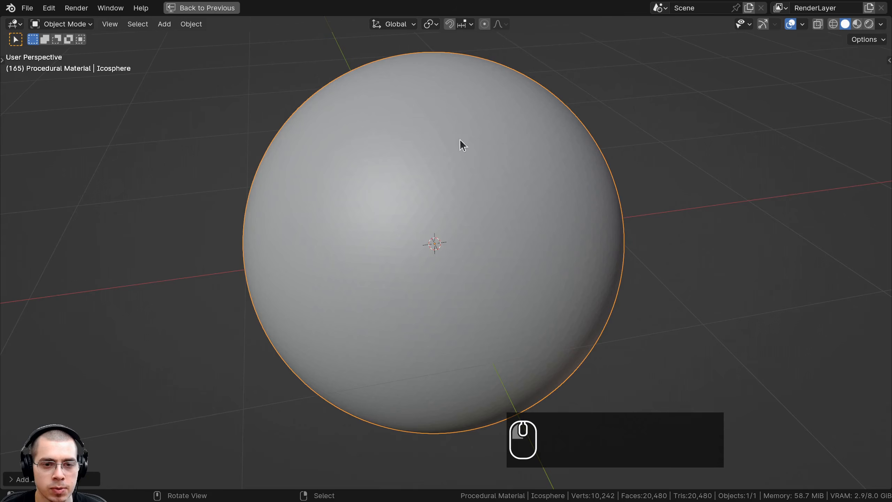
{"action": "key", "text": "w"}
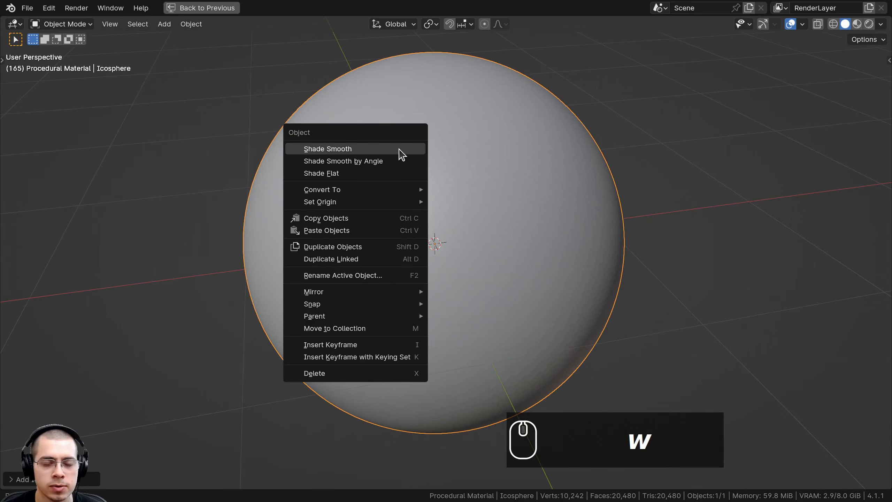
{"action": "left_click", "coordinate": [400, 149]}
{"action": "middle_click_drag", "start_coordinate": [613, 185], "coordinate": [758, 197]}
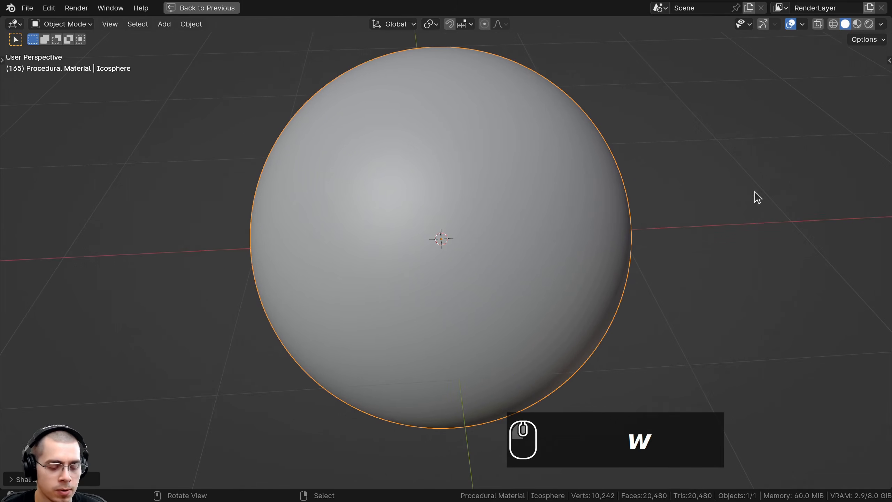
Step: Scale the ico sphere by 0.2 and apply its scale
{"action": "type", "text": "s"}
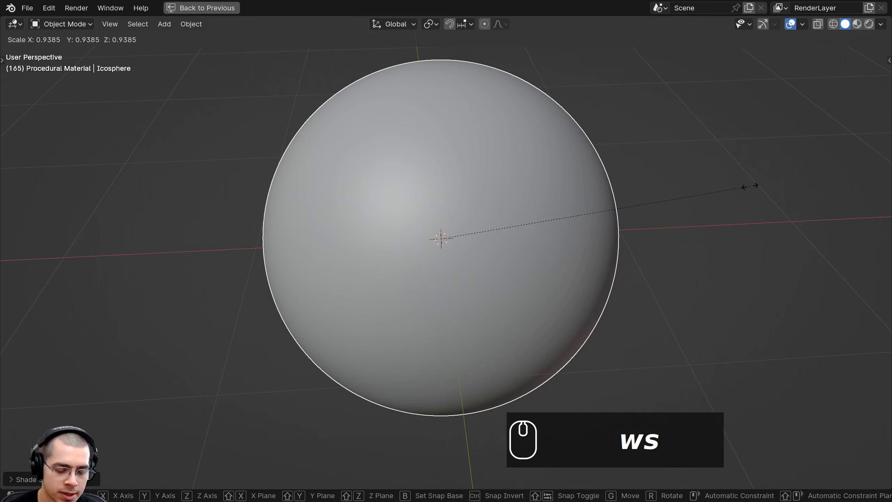
{"action": "type", "text": ".2"}
{"action": "key", "text": "Return"}
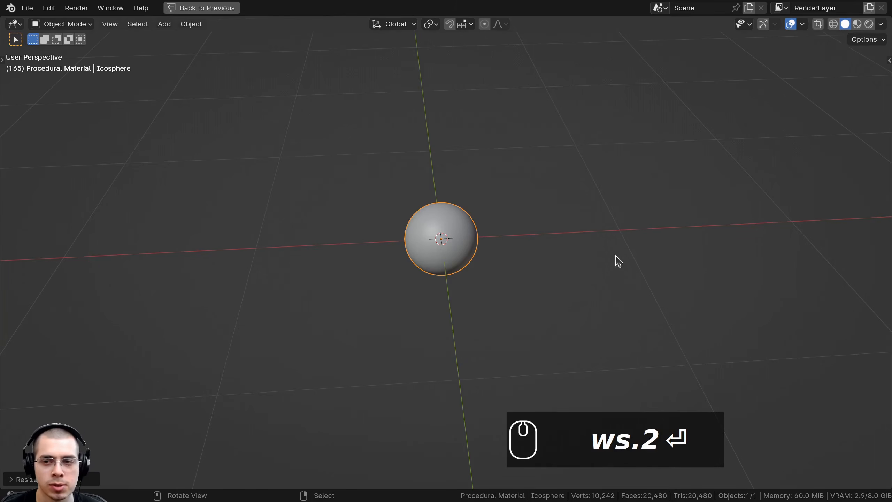
{"action": "middle_click_drag", "start_coordinate": [618, 260], "coordinate": [614, 214]}
{"action": "key", "text": "KP_Decimal"}
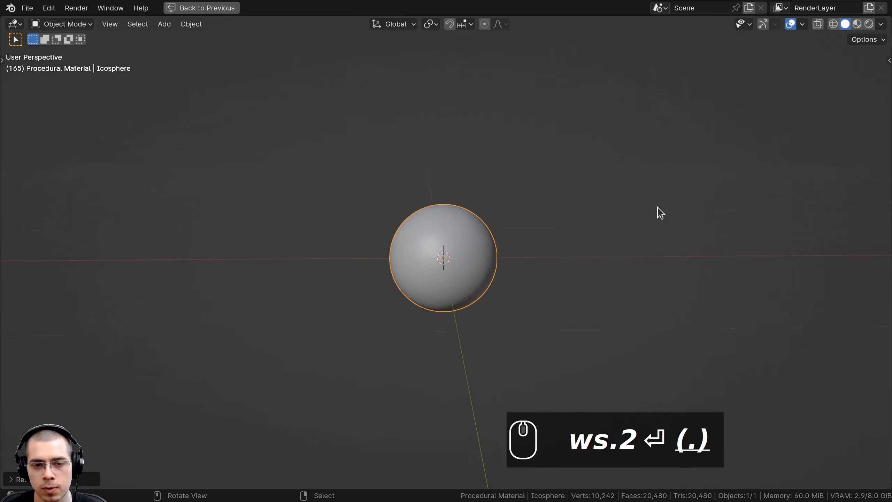
{"action": "scroll", "coordinate": [508, 148], "scroll_direction": "down", "scroll_amount": 1}
{"action": "key", "text": "ctrl+a"}
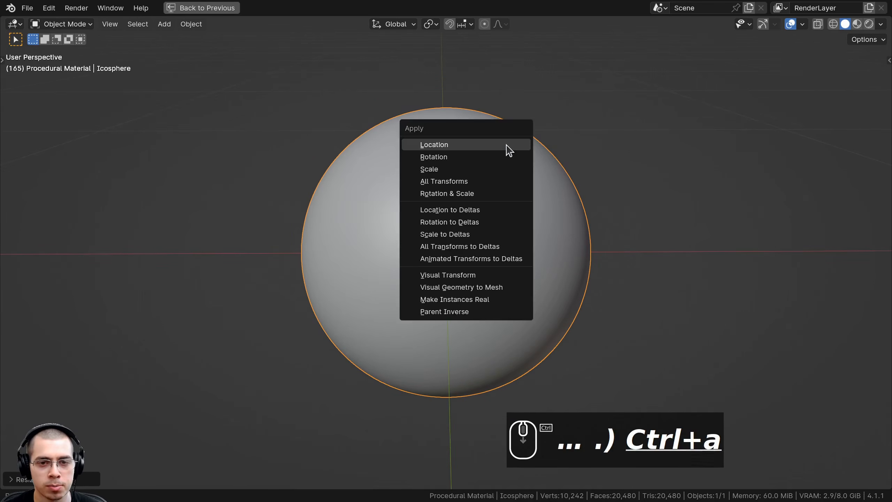
{"action": "left_click", "coordinate": [501, 170]}
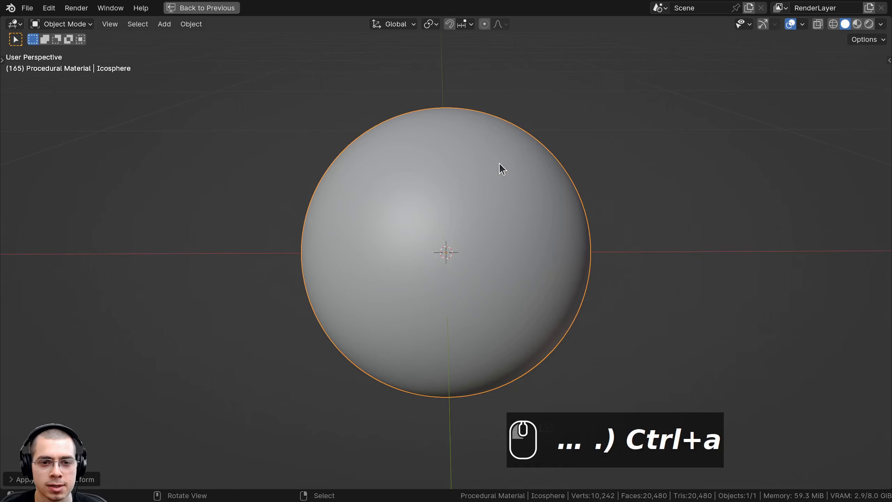
Step: Move the ico sphere about 0.35 in the negative direction along the global X axis
{"action": "scroll", "coordinate": [591, 235], "scroll_direction": "down", "scroll_amount": 1}
{"action": "key", "text": "g"}
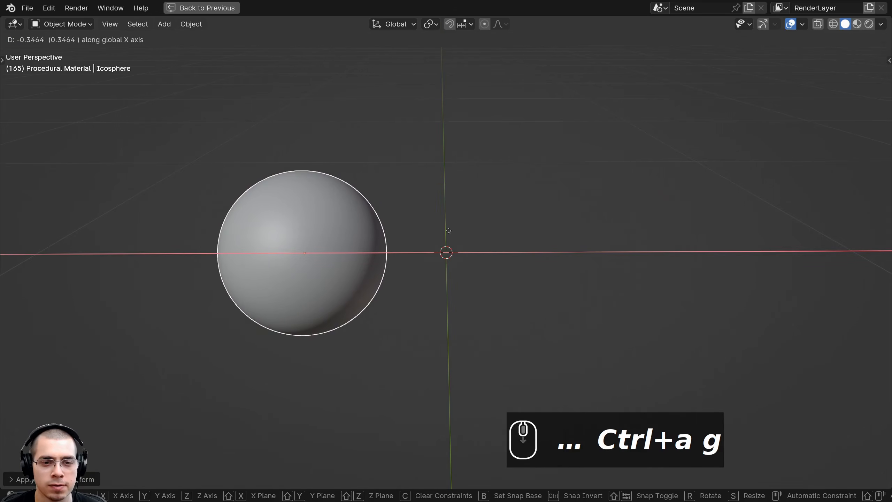
{"action": "left_click", "coordinate": [448, 231]}
Step: Add a UV sphere at the origin and scale it down to about 0.18
{"action": "key", "text": "shift+a"}
{"action": "mouse_move", "coordinate": [405, 184]}
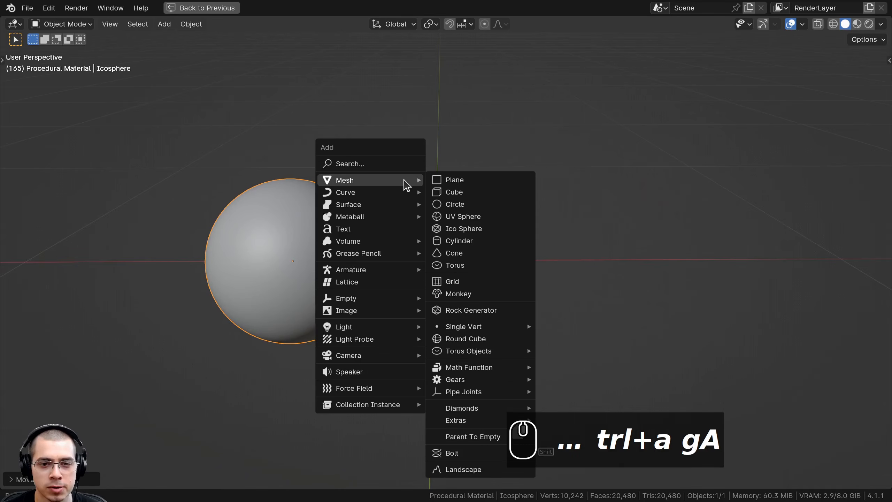
{"action": "left_click", "coordinate": [501, 221]}
{"action": "key", "text": "s"}
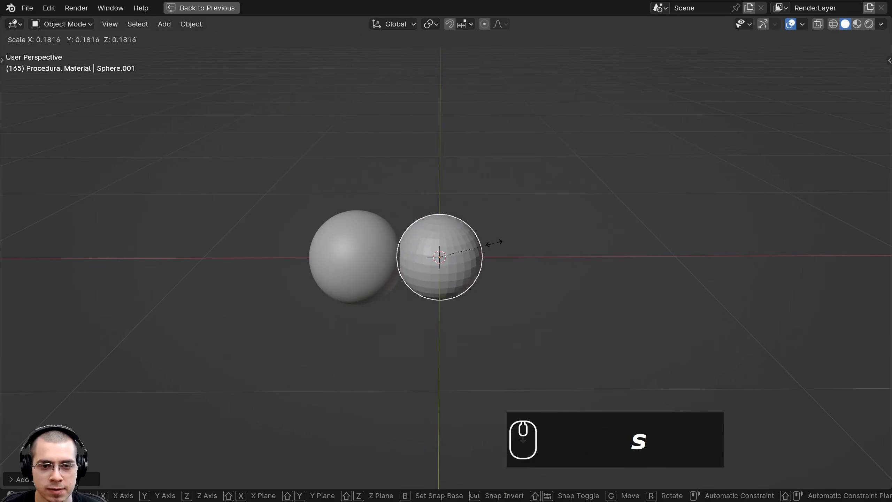
{"action": "left_click", "coordinate": [495, 243]}
Step: Move the UV sphere in the positive direction along the X axis, well clear of the origin and the ico sphere
{"action": "key", "text": "g"}
{"action": "middle_click", "coordinate": [541, 245]}
{"action": "left_click", "coordinate": [586, 249]}
{"action": "middle_click_drag", "start_coordinate": [582, 250], "coordinate": [469, 260], "text": "shift"}
{"action": "key", "text": "g"}
{"action": "middle_click_drag", "start_coordinate": [492, 259], "coordinate": [507, 247]}
{"action": "left_click", "coordinate": [579, 255]}
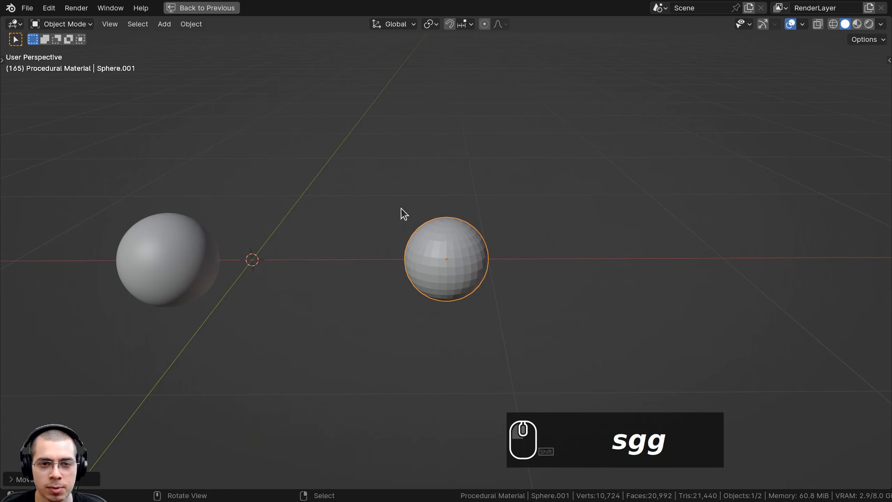
Step: Apply smooth shading to the UV sphere
{"action": "middle_click_drag", "start_coordinate": [417, 215], "coordinate": [419, 114]}
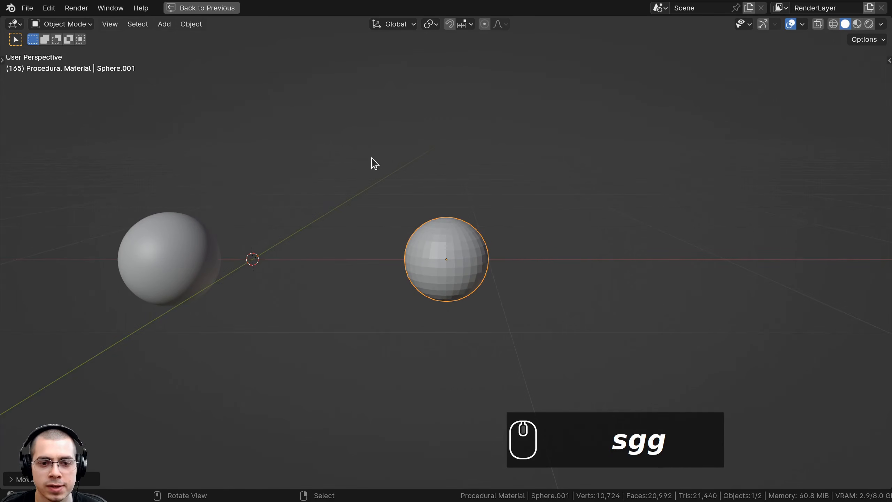
{"action": "middle_click_drag", "start_coordinate": [385, 246], "coordinate": [436, 211]}
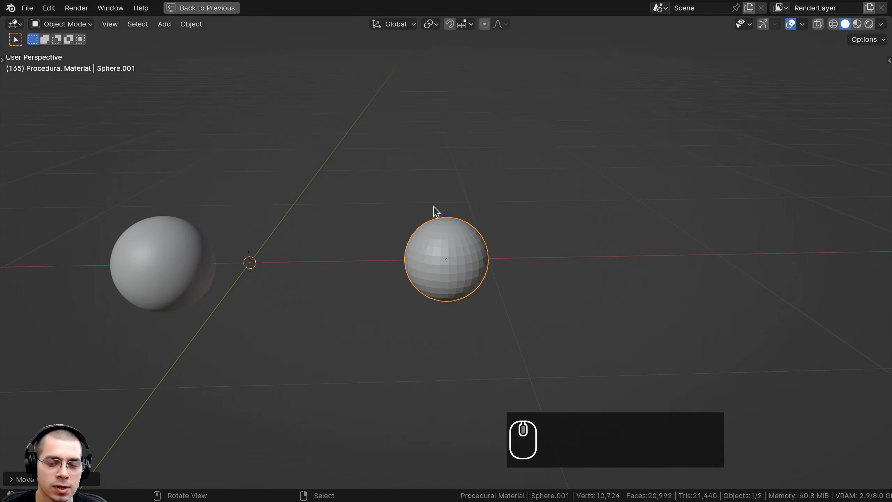
{"action": "key", "text": "shift+a"}
{"action": "key", "text": "w"}
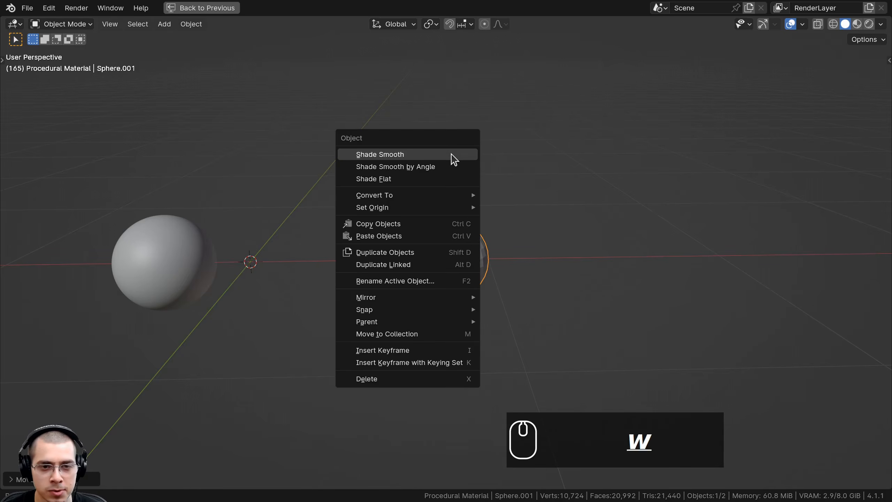
{"action": "left_click", "coordinate": [412, 158]}
Step: Add a mesh plane and move it above the UV sphere
{"action": "key", "text": "shift+a"}
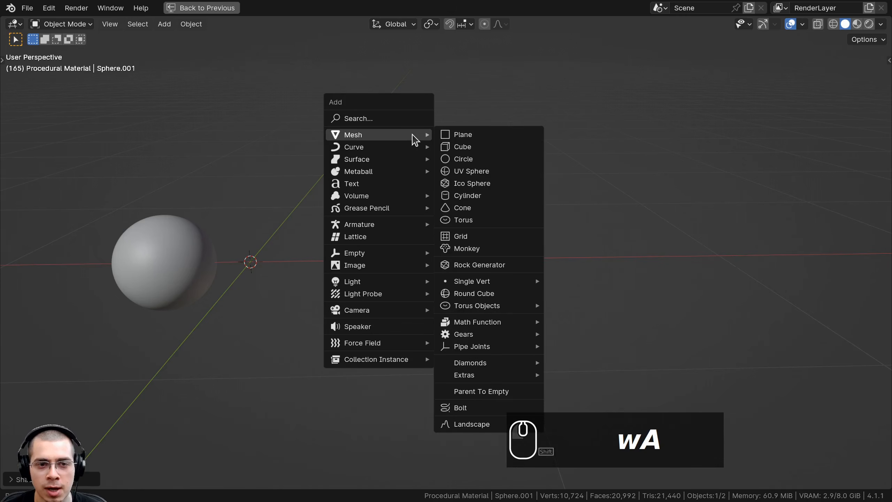
{"action": "left_click", "coordinate": [463, 134]}
{"action": "scroll", "coordinate": [414, 273], "scroll_direction": "down", "scroll_amount": 4}
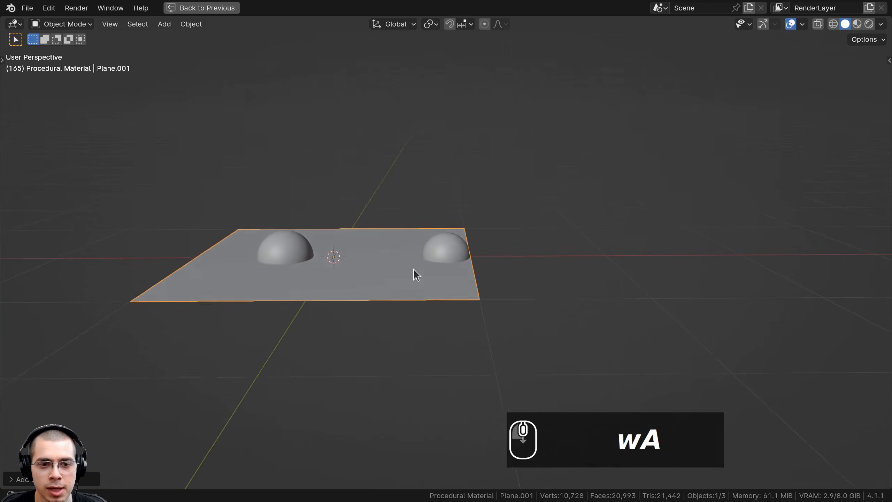
{"action": "key", "text": "g"}
{"action": "left_click", "coordinate": [530, 207]}
{"action": "middle_click_drag", "start_coordinate": [591, 204], "coordinate": [574, 225], "text": "shift"}
Step: Scale the plane down, keeping it wider than the UV sphere beneath it, and apply its scale
{"action": "key", "text": "s"}
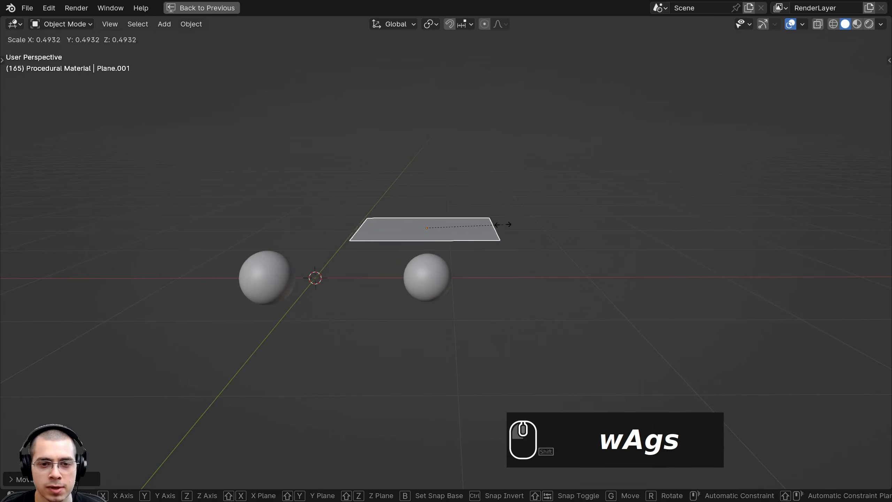
{"action": "left_click", "coordinate": [501, 228]}
{"action": "key", "text": "s"}
{"action": "middle_click_drag", "start_coordinate": [501, 241], "coordinate": [483, 209]}
{"action": "left_click", "coordinate": [496, 301]}
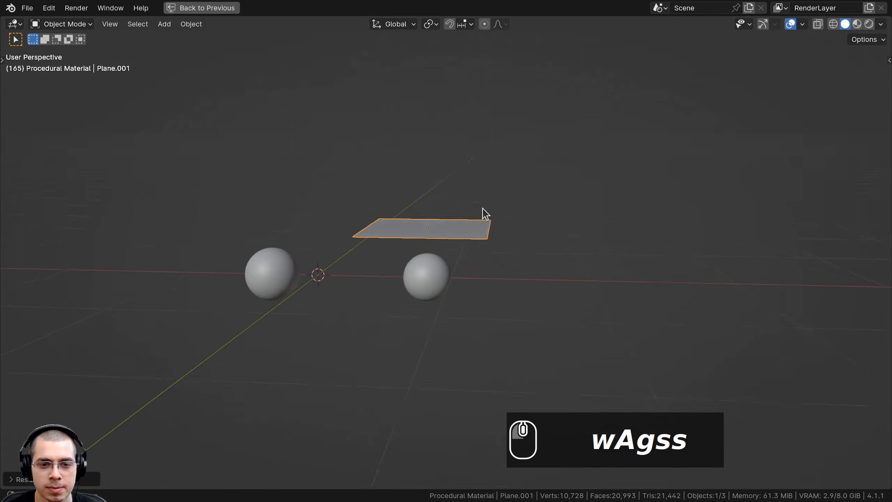
{"action": "scroll", "coordinate": [478, 219], "scroll_direction": "up", "scroll_amount": 2}
{"action": "key", "text": "s"}
{"action": "left_click", "coordinate": [471, 231]}
{"action": "key", "text": "ctrl+a"}
{"action": "left_click", "coordinate": [408, 187]}
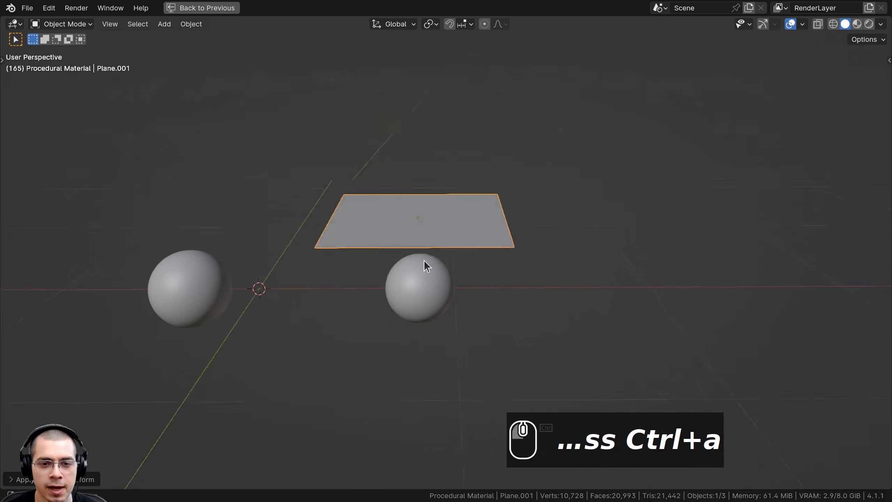
Step: Subdivide the whole plane mesh in Edit Mode, and subdivide it a second time with 10 cuts
{"action": "scroll", "coordinate": [418, 210], "scroll_direction": "up", "scroll_amount": 3}
{"action": "key", "text": "Tab"}
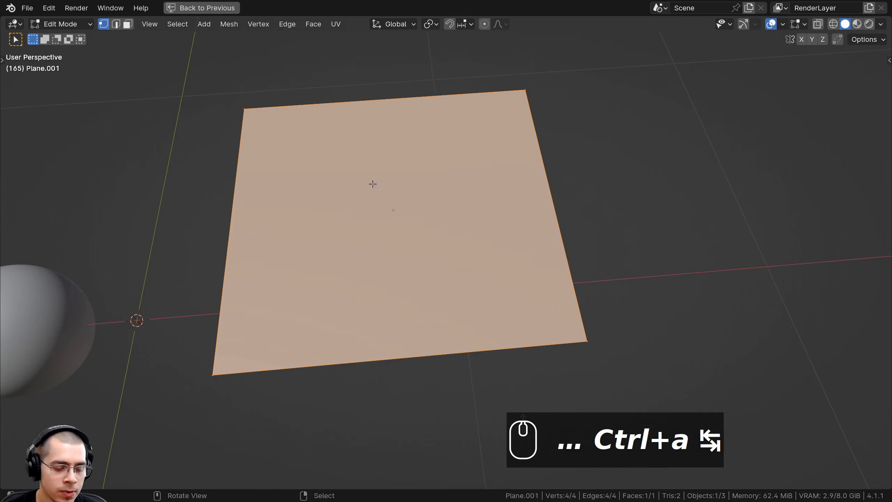
{"action": "key", "text": "w"}
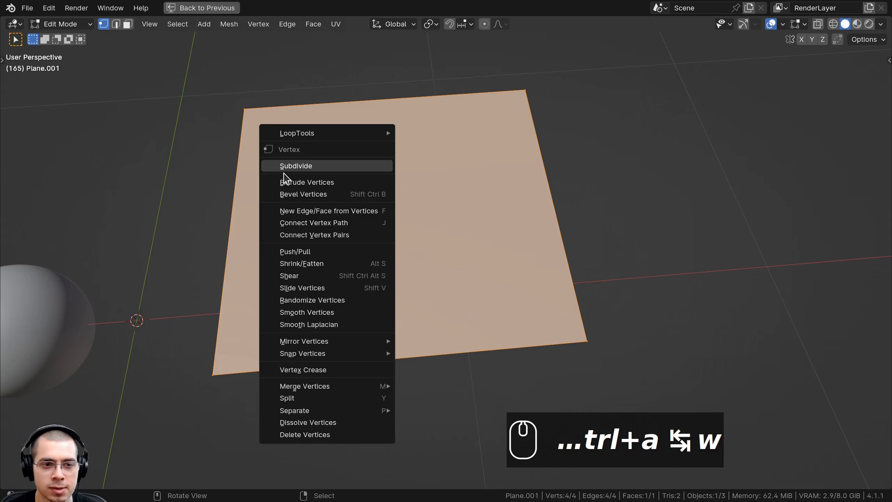
{"action": "left_click", "coordinate": [296, 167]}
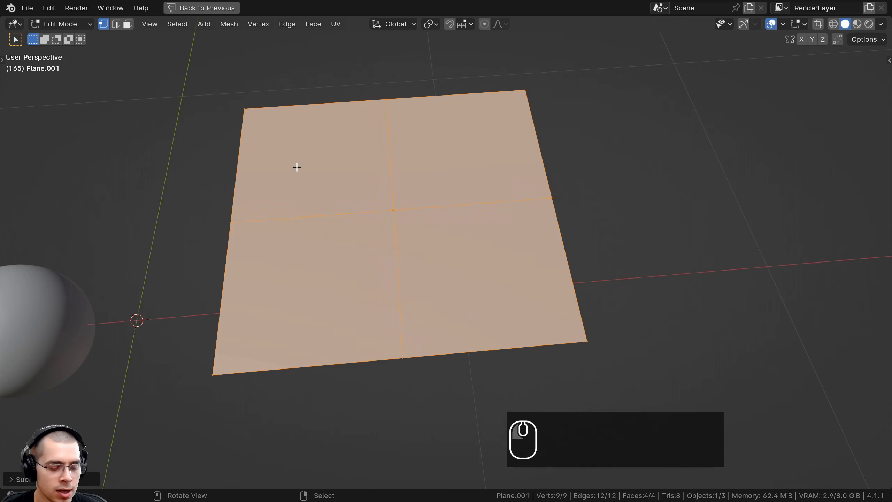
{"action": "key", "text": "ctrl+e"}
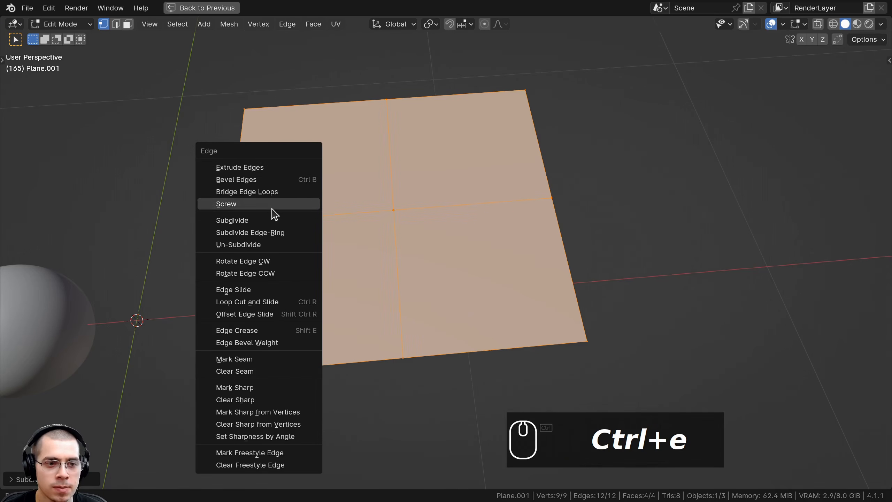
{"action": "left_click", "coordinate": [266, 217]}
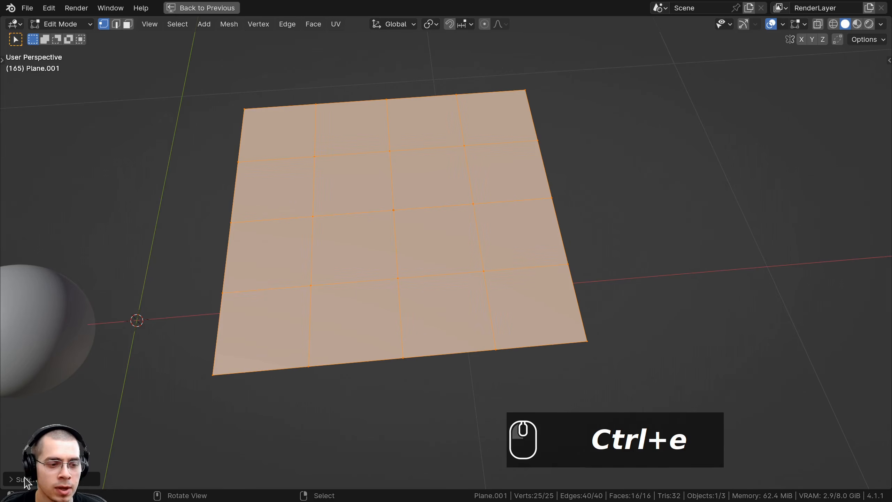
{"action": "left_click", "coordinate": [13, 480]}
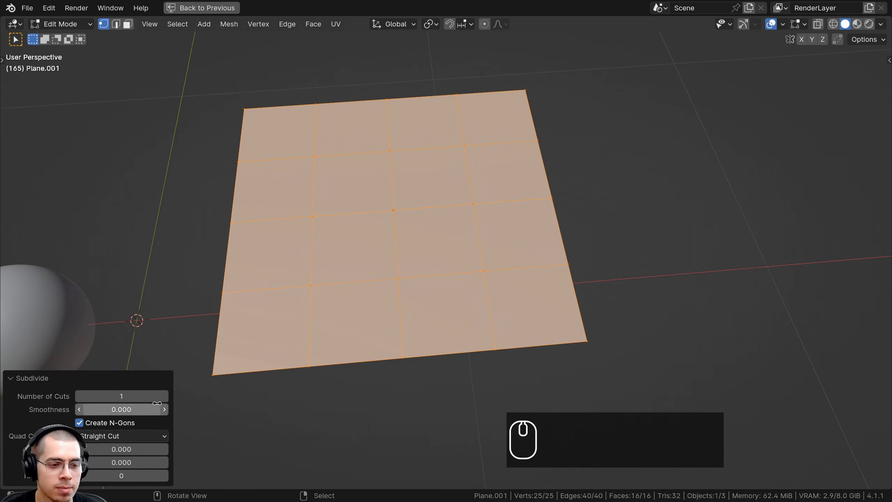
{"action": "left_click", "coordinate": [165, 396]}
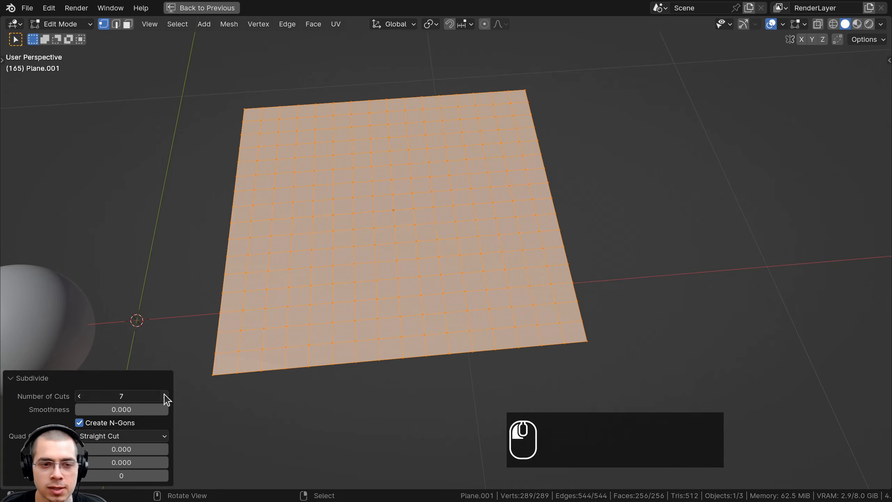
Step: Subdivide the dense plane mesh once more and return to Object Mode
{"action": "middle_click_drag", "start_coordinate": [236, 369], "coordinate": [357, 167]}
{"action": "scroll", "coordinate": [350, 163], "scroll_direction": "up", "scroll_amount": 3}
{"action": "key", "text": "w"}
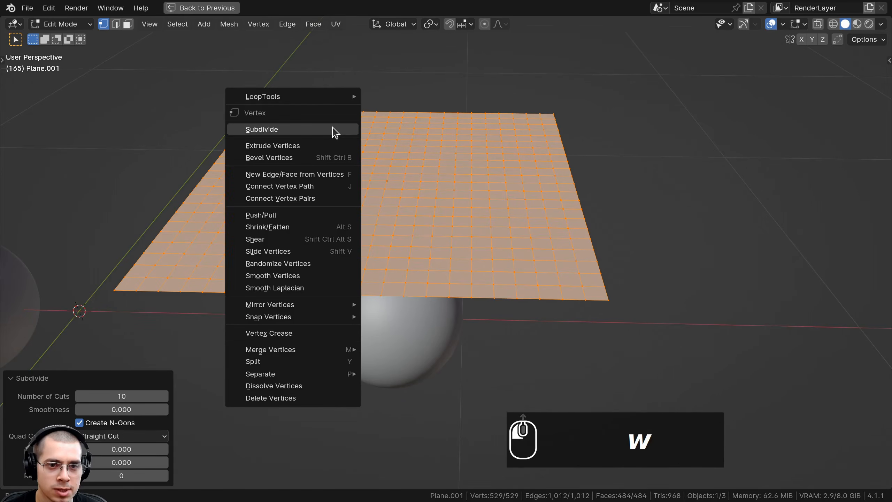
{"action": "left_click", "coordinate": [332, 128]}
{"action": "scroll", "coordinate": [354, 199], "scroll_direction": "down", "scroll_amount": 1}
{"action": "middle_click_drag", "start_coordinate": [354, 199], "coordinate": [381, 181]}
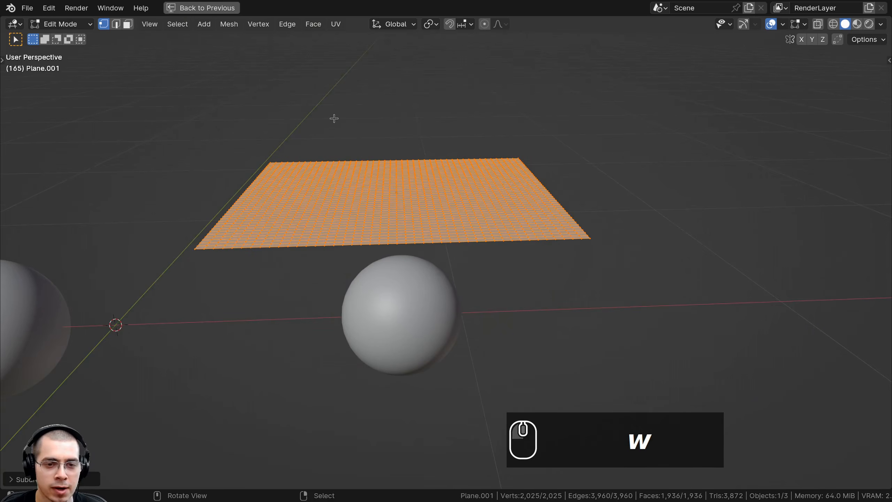
{"action": "key", "text": "Tab"}
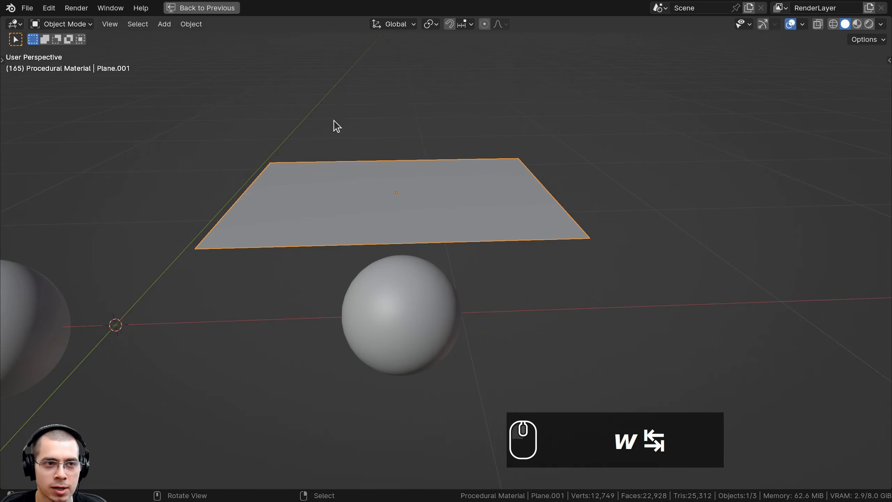
Step: Leave the maximized viewport, widen the Properties editor and add Cloth physics to the plane
{"action": "left_click", "coordinate": [223, 11]}
{"action": "scroll", "coordinate": [260, 189], "scroll_direction": "up", "scroll_amount": 2}
{"action": "middle_click_drag", "start_coordinate": [223, 223], "coordinate": [263, 239], "text": "shift"}
{"action": "middle_click_drag", "start_coordinate": [328, 270], "coordinate": [345, 276]}
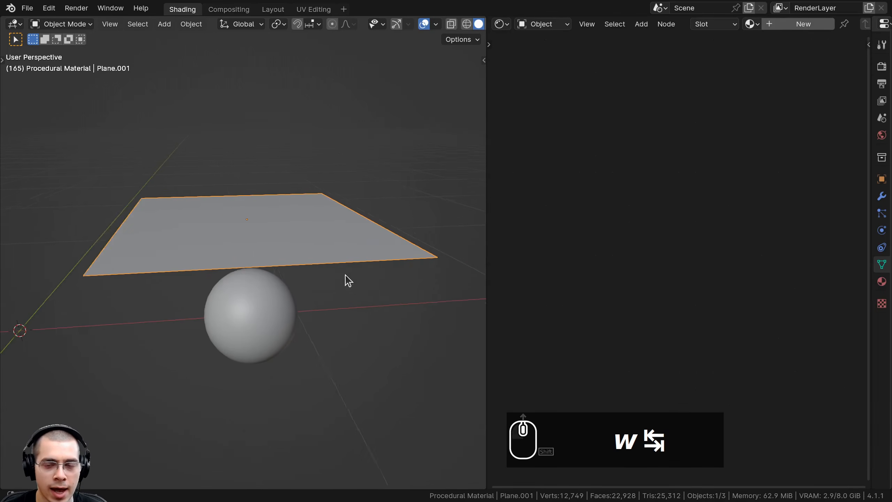
{"action": "left_click_drag", "start_coordinate": [867, 145], "coordinate": [656, 165]}
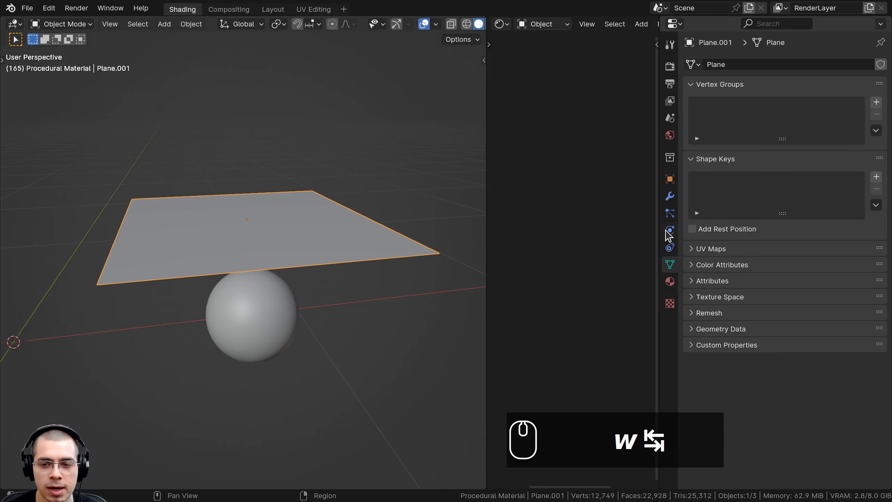
{"action": "left_click", "coordinate": [669, 231]}
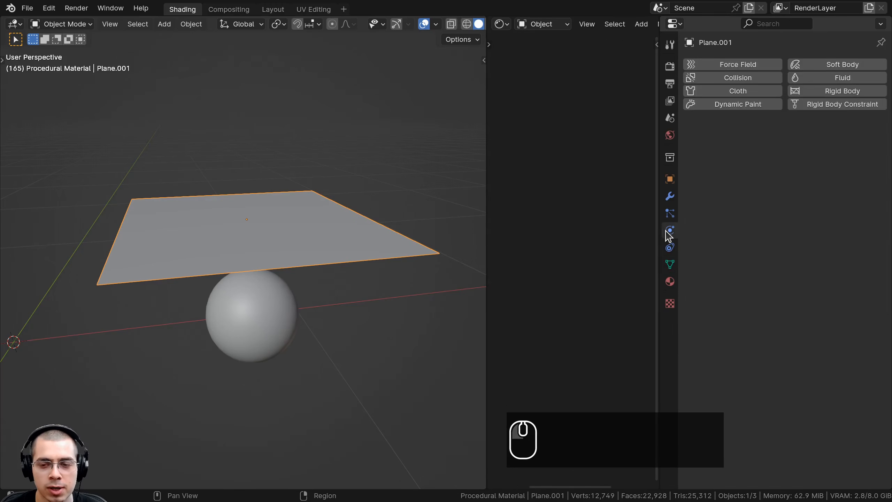
{"action": "left_click", "coordinate": [719, 91]}
{"action": "middle_click_drag", "start_coordinate": [247, 358], "coordinate": [304, 411], "text": "shift"}
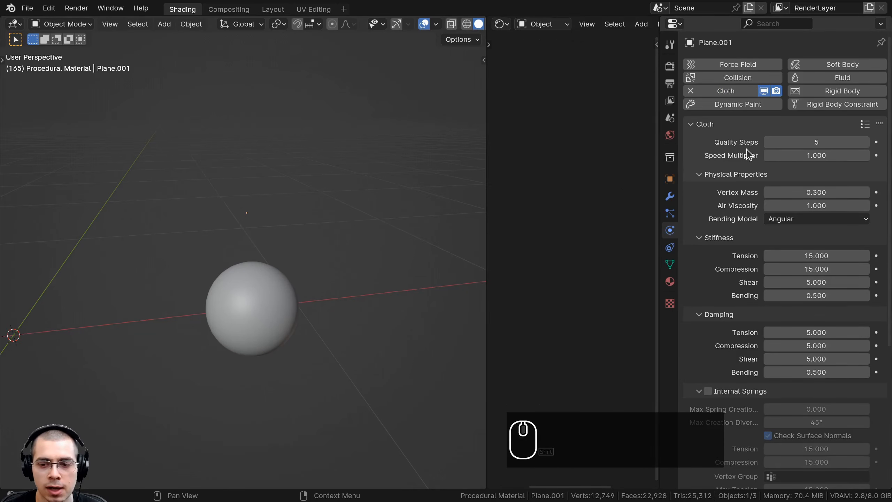
Step: Enable Self Collisions in the plane's cloth collision settings
{"action": "scroll", "coordinate": [748, 154], "scroll_direction": "down", "scroll_amount": 10}
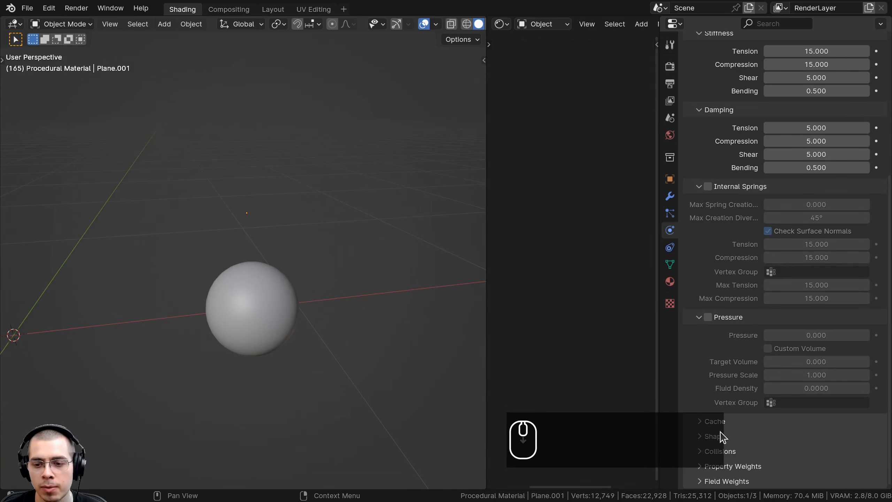
{"action": "left_click", "coordinate": [699, 453]}
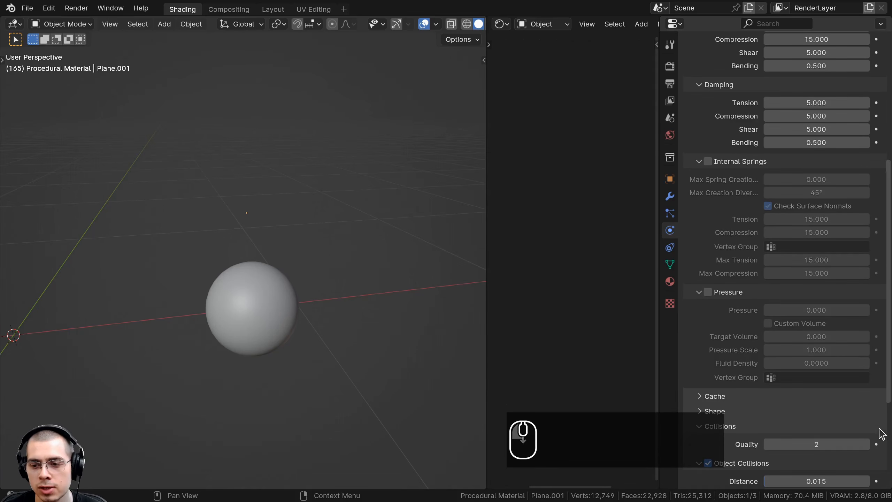
{"action": "scroll", "coordinate": [691, 376], "scroll_direction": "down", "scroll_amount": 8}
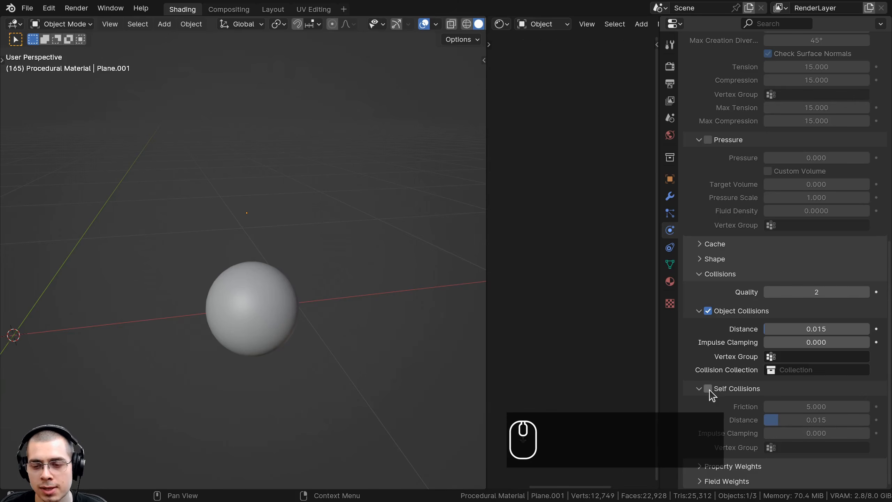
{"action": "left_click", "coordinate": [707, 389]}
{"action": "scroll", "coordinate": [400, 342], "scroll_direction": "down", "scroll_amount": 1}
{"action": "middle_click_drag", "start_coordinate": [251, 313], "coordinate": [233, 320]}
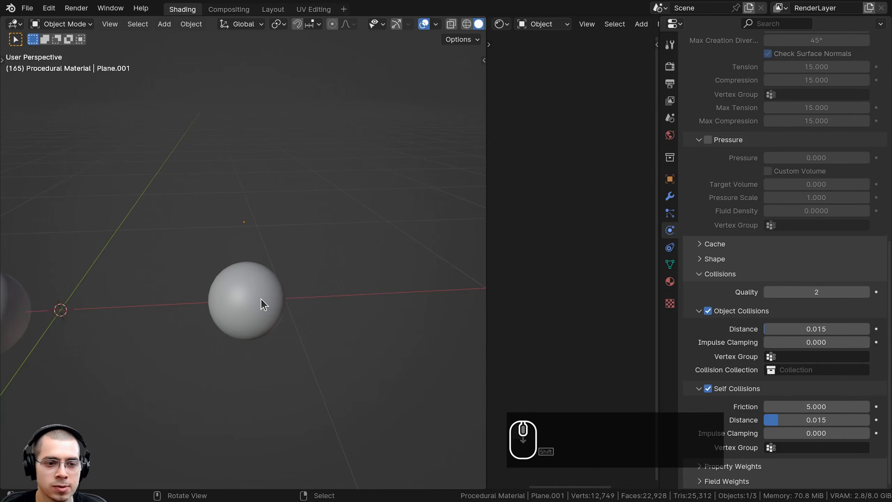
{"action": "scroll", "coordinate": [255, 300], "scroll_direction": "down", "scroll_amount": 1}
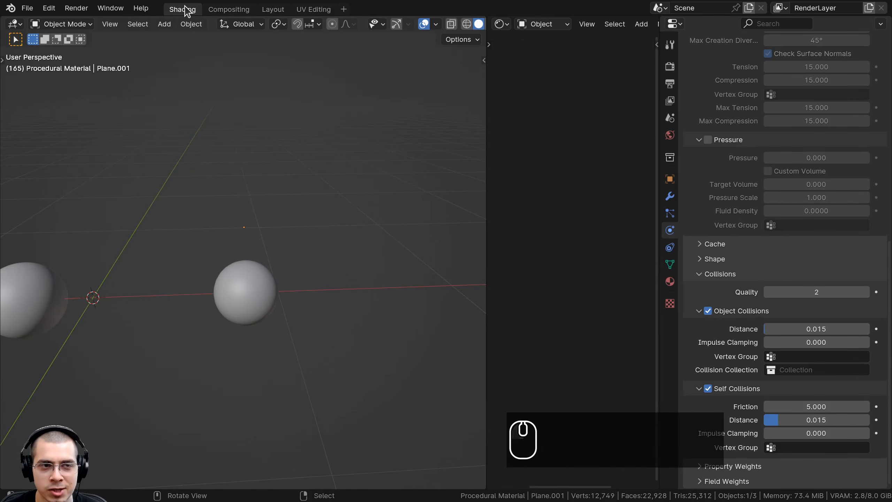
Step: Switch to the Layout workspace and play the cloth simulation over the UV sphere from the first frame
{"action": "left_click", "coordinate": [273, 10]}
{"action": "scroll", "coordinate": [352, 339], "scroll_direction": "down", "scroll_amount": 3}
{"action": "middle_click_drag", "start_coordinate": [398, 411], "coordinate": [435, 384], "text": "shift"}
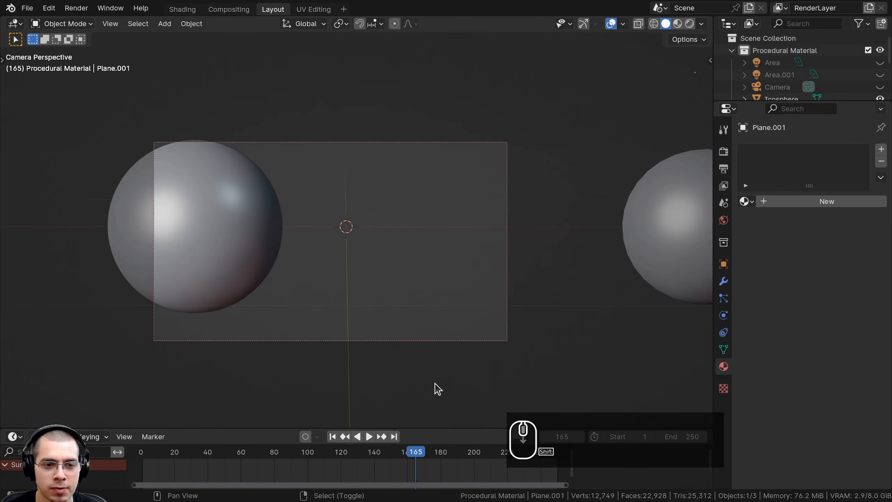
{"action": "key", "text": "shift+Left"}
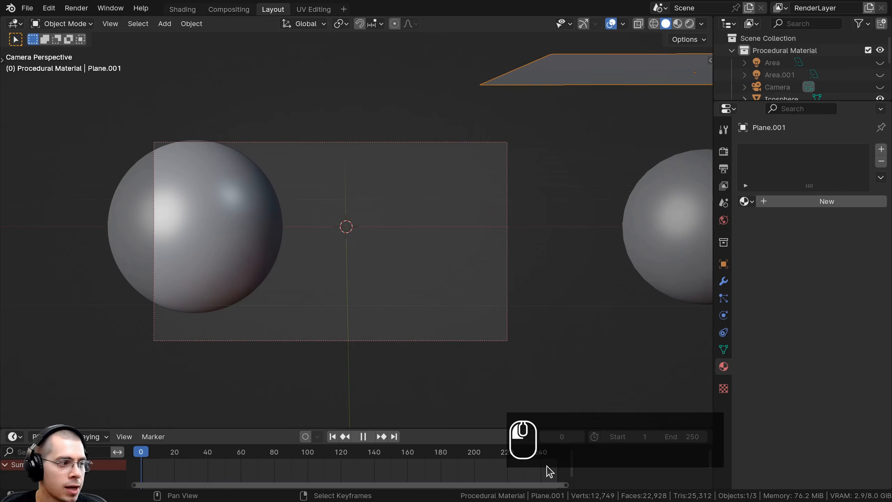
{"action": "middle_click_drag", "start_coordinate": [694, 213], "coordinate": [495, 245]}
{"action": "key", "text": "space"}
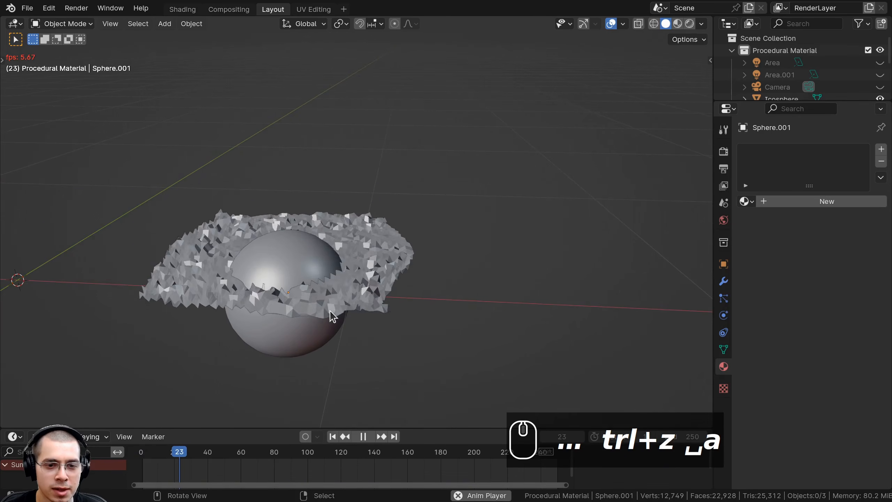
{"action": "key", "text": "space"}
Step: Select the cloth plane and examine its simulated folds around the UV sphere up close
{"action": "right_click", "coordinate": [218, 294]}
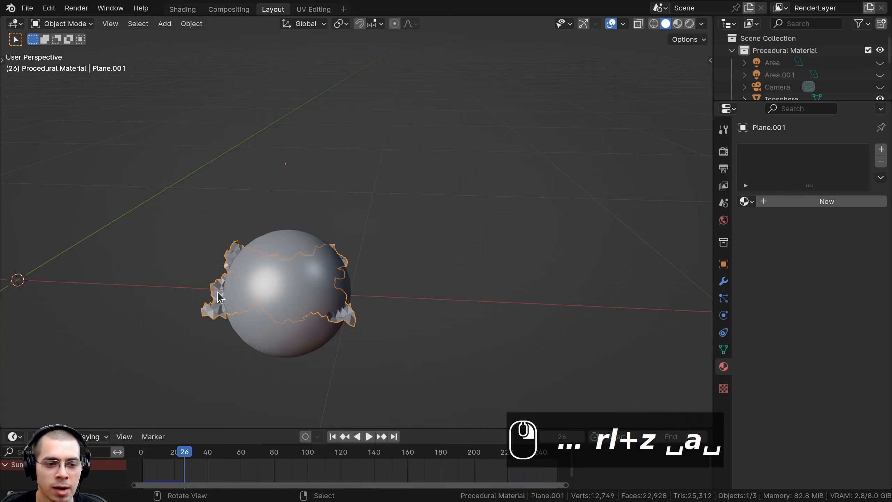
{"action": "middle_click_drag", "start_coordinate": [219, 295], "coordinate": [268, 318]}
{"action": "middle_click_drag", "start_coordinate": [268, 318], "coordinate": [390, 327], "text": "shift"}
{"action": "scroll", "coordinate": [370, 265], "scroll_direction": "up", "scroll_amount": 6}
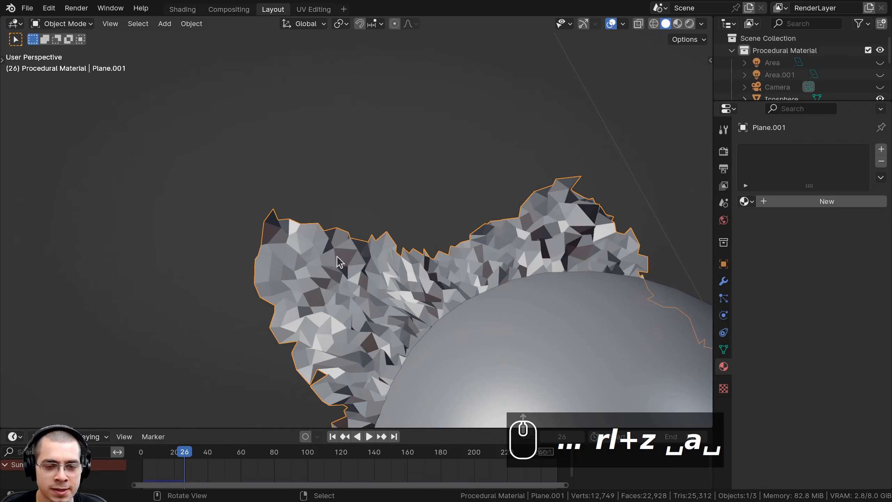
{"action": "scroll", "coordinate": [338, 261], "scroll_direction": "down", "scroll_amount": 3}
Step: Return to the first frame and scale the plane and UV sphere up together to several times their size
{"action": "key", "text": "shift+Left"}
{"action": "scroll", "coordinate": [495, 259], "scroll_direction": "down", "scroll_amount": 4}
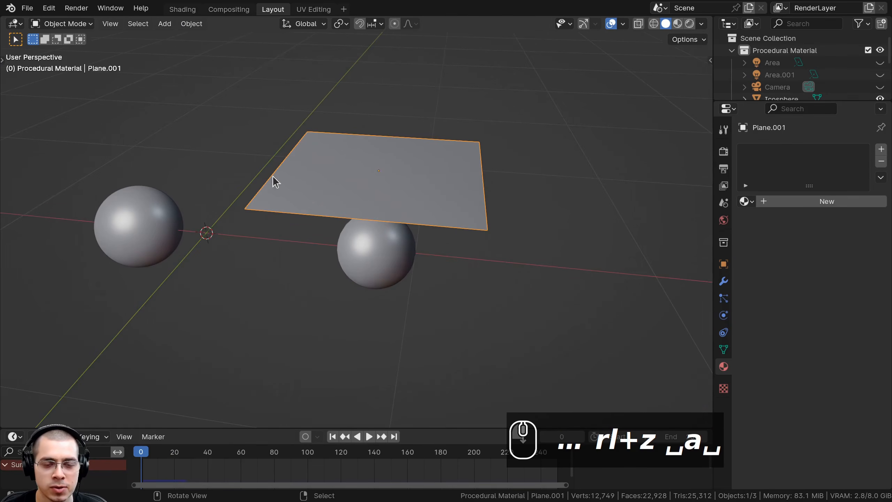
{"action": "right_click", "coordinate": [368, 245]}
{"action": "scroll", "coordinate": [392, 235], "scroll_direction": "down", "scroll_amount": 4}
{"action": "key", "text": "s"}
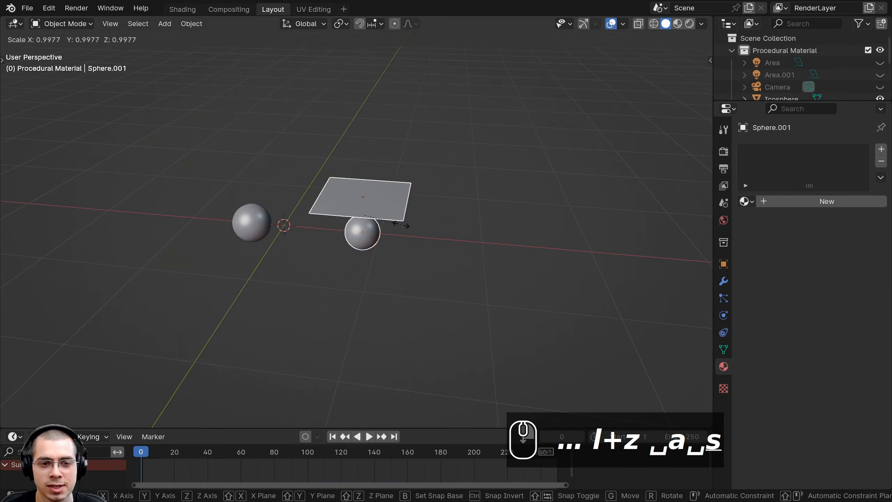
{"action": "left_click", "coordinate": [525, 246]}
{"action": "middle_click_drag", "start_coordinate": [409, 233], "coordinate": [373, 160], "text": "shift"}
Step: Move the plane and UV sphere together along the X axis, play the cloth simulation, and return to the first frame
{"action": "key", "text": "g"}
{"action": "middle_click", "coordinate": [491, 205]}
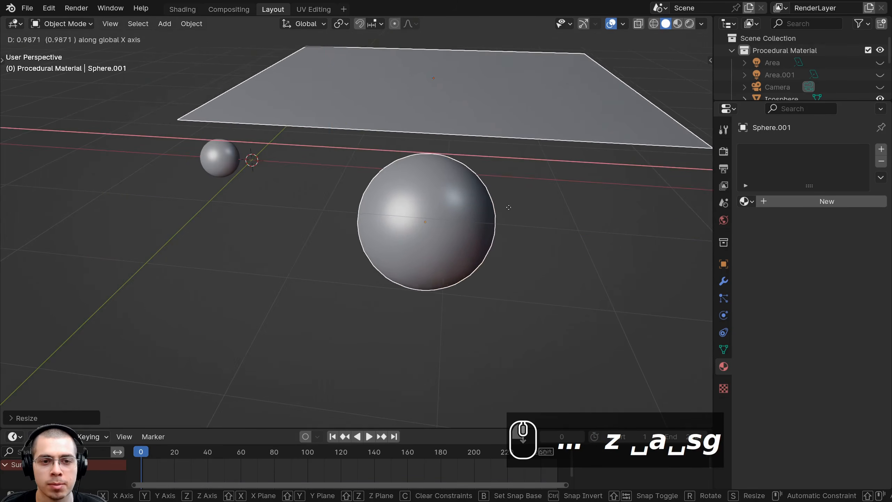
{"action": "left_click", "coordinate": [562, 203]}
{"action": "middle_click_drag", "start_coordinate": [561, 203], "coordinate": [496, 205]}
{"action": "key", "text": "space"}
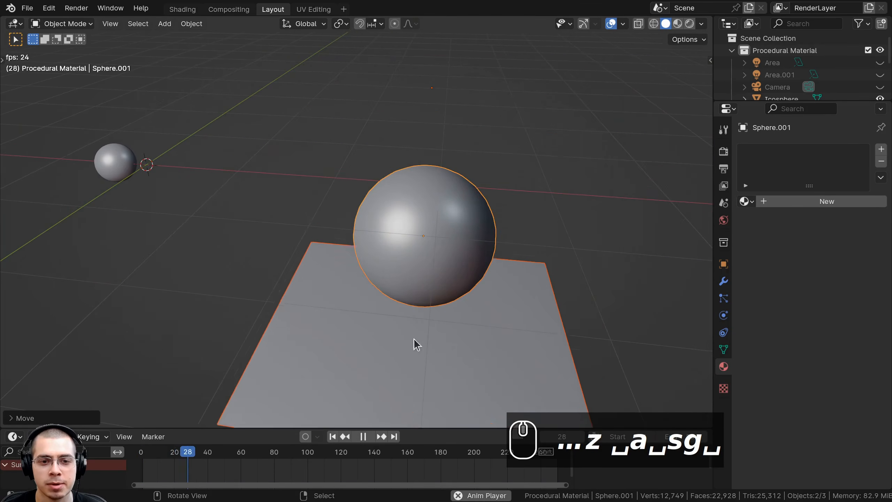
{"action": "key", "text": "space"}
{"action": "key", "text": "shift+Left"}
Step: Add Collision physics to the UV sphere beneath the cloth plane
{"action": "key", "text": "a"}
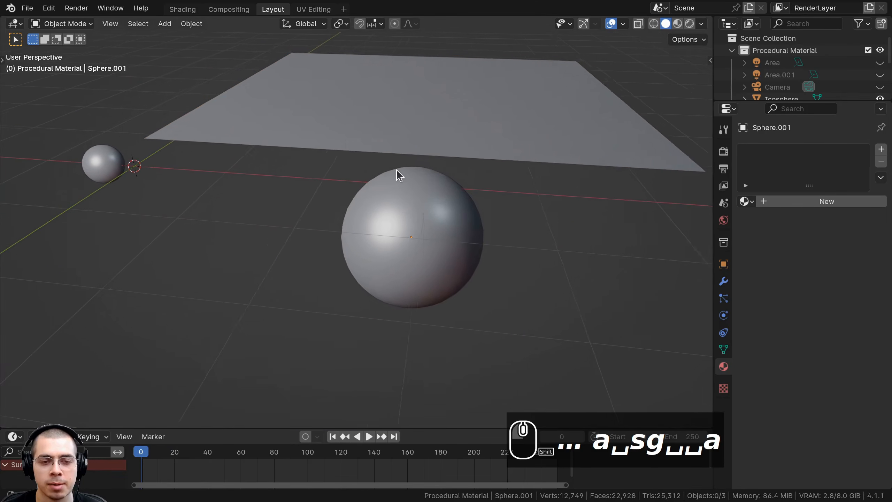
{"action": "middle_click_drag", "start_coordinate": [397, 169], "coordinate": [383, 172], "text": "shift"}
{"action": "left_click", "coordinate": [395, 250]}
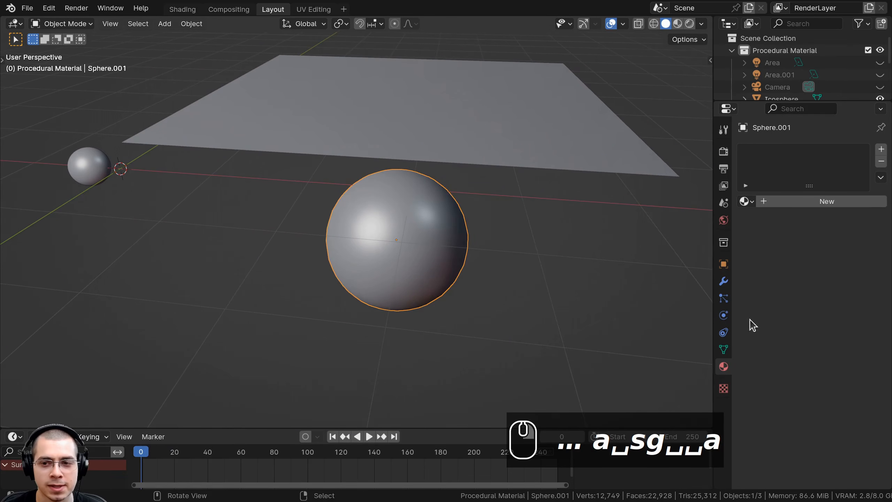
{"action": "left_click", "coordinate": [723, 315]}
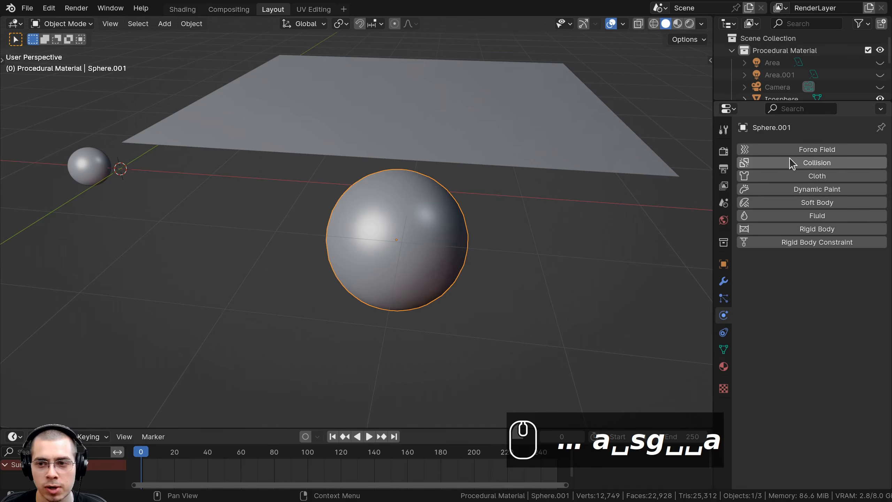
{"action": "left_click", "coordinate": [780, 162]}
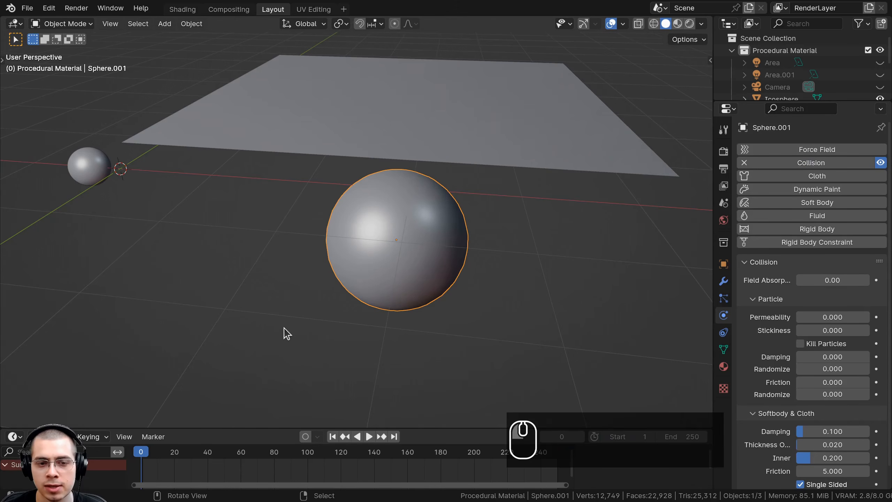
Step: Play the cloth simulation over the UV sphere to check the drape, and return to the first frame
{"action": "key", "text": "space"}
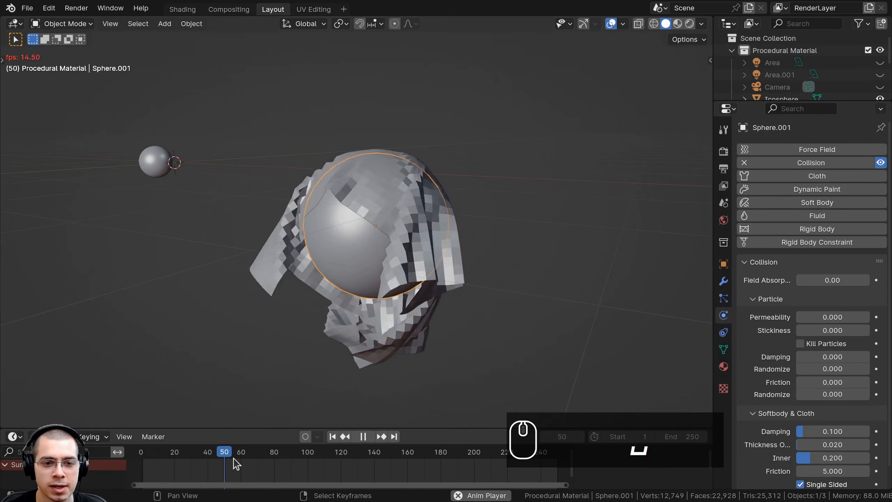
{"action": "key", "text": "Escape"}
{"action": "middle_click_drag", "start_coordinate": [527, 334], "coordinate": [400, 215]}
Step: Resize the cloth plane and reposition it above the UV sphere
{"action": "left_click", "coordinate": [543, 217]}
{"action": "key", "text": "s"}
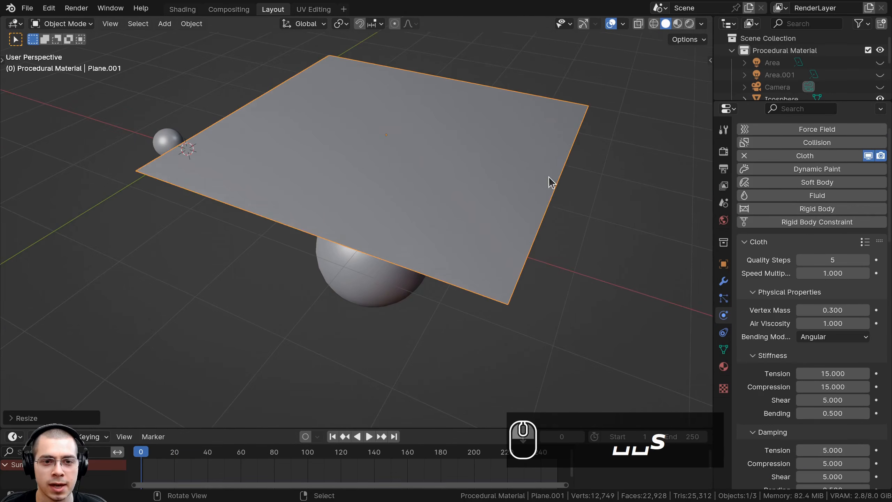
{"action": "left_click", "coordinate": [547, 183]}
{"action": "key", "text": "g"}
{"action": "left_click", "coordinate": [531, 196]}
{"action": "middle_click_drag", "start_coordinate": [532, 197], "coordinate": [412, 286]}
{"action": "key", "text": "g"}
{"action": "left_click", "coordinate": [412, 286]}
Step: Replay the simulation to examine how the resized plane drapes over the UV sphere, and return to the first frame
{"action": "key", "text": "space"}
{"action": "scroll", "coordinate": [505, 172], "scroll_direction": "down", "scroll_amount": 5}
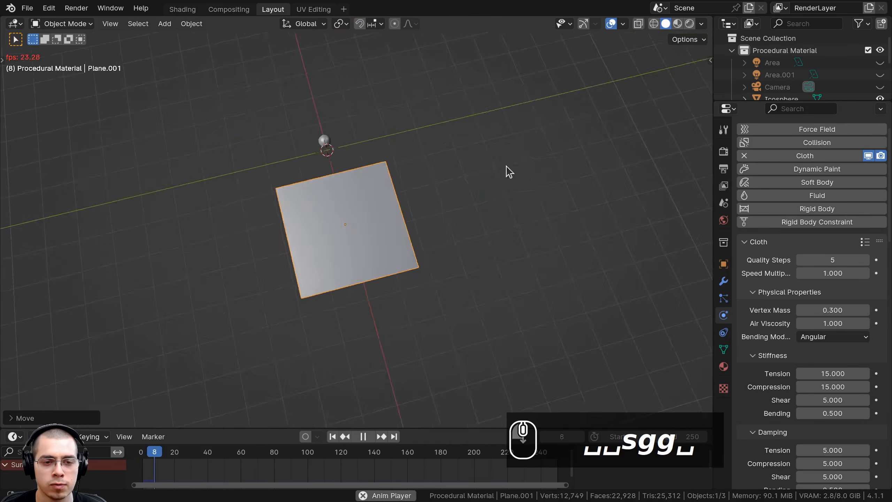
{"action": "scroll", "coordinate": [502, 177], "scroll_direction": "up", "scroll_amount": 4}
{"action": "middle_click_drag", "start_coordinate": [502, 177], "coordinate": [486, 220]}
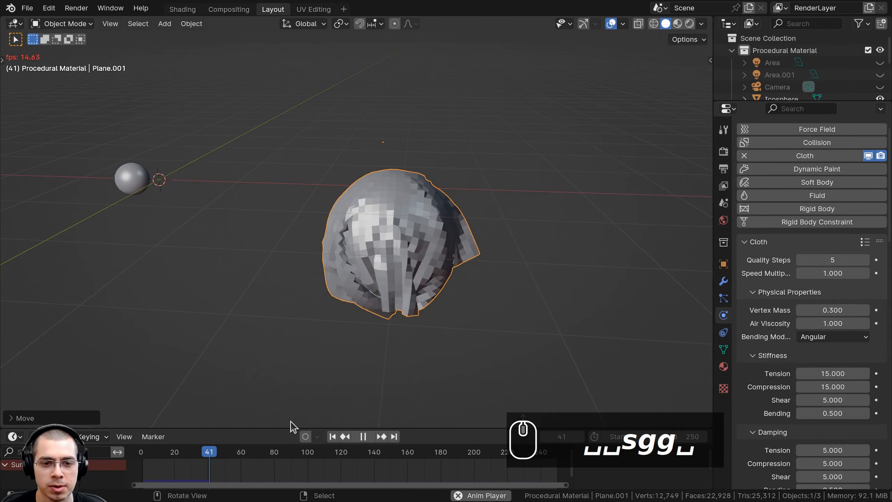
{"action": "key", "text": "space"}
{"action": "left_click_drag", "start_coordinate": [167, 452], "coordinate": [145, 465]}
Step: Readjust the cloth plane's size and position above the UV sphere, and play the simulation to frame 62
{"action": "middle_click_drag", "start_coordinate": [387, 267], "coordinate": [416, 235]}
{"action": "key", "text": "s"}
{"action": "key", "text": "g"}
{"action": "key", "text": "space"}
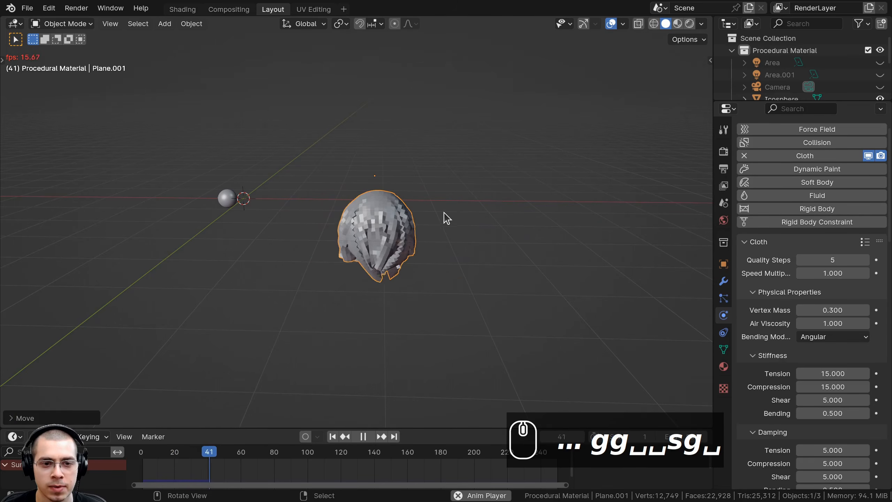
{"action": "scroll", "coordinate": [449, 220], "scroll_direction": "up", "scroll_amount": 3}
{"action": "key", "text": "space"}
{"action": "scroll", "coordinate": [374, 130], "scroll_direction": "up", "scroll_amount": 4}
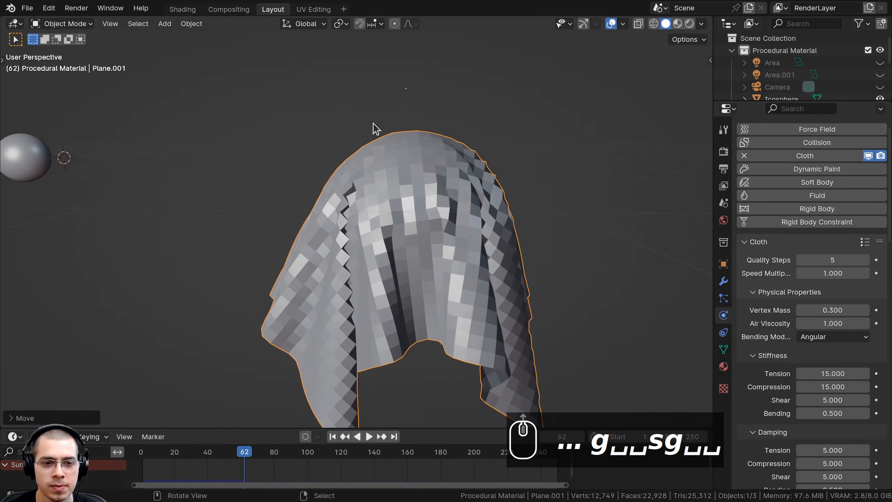
Step: Shade the draped cloth smooth and apply its Cloth modifier
{"action": "key", "text": "w"}
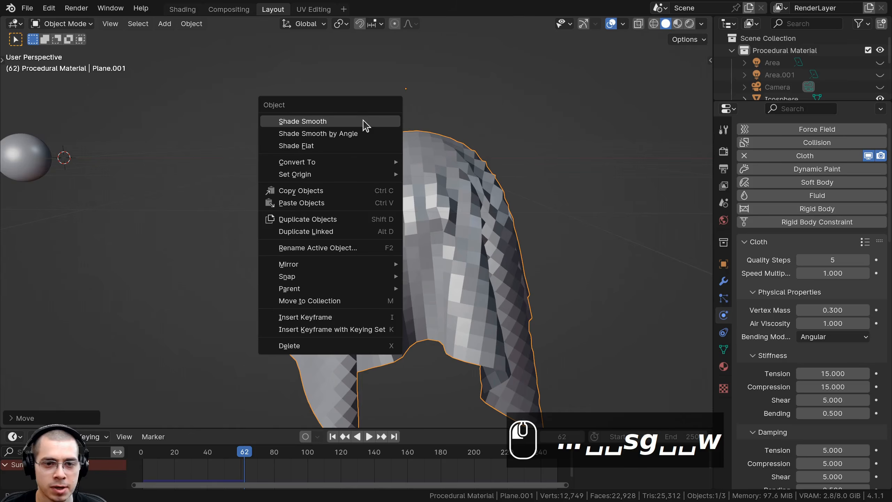
{"action": "left_click", "coordinate": [364, 122]}
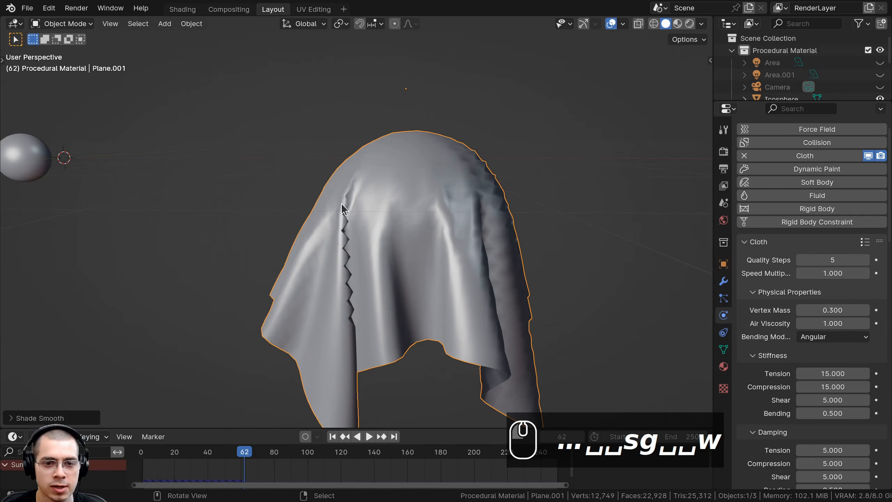
{"action": "left_click", "coordinate": [723, 283]}
{"action": "left_click_drag", "start_coordinate": [713, 231], "coordinate": [628, 246]}
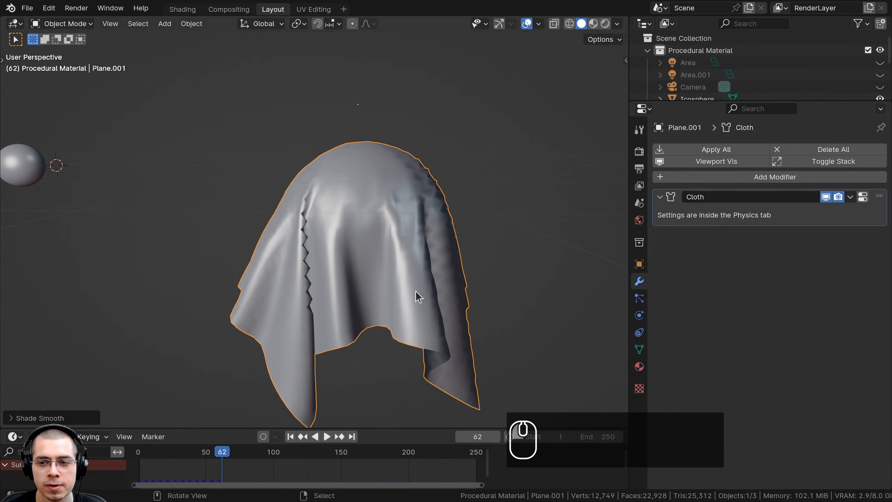
{"action": "left_click", "coordinate": [849, 197]}
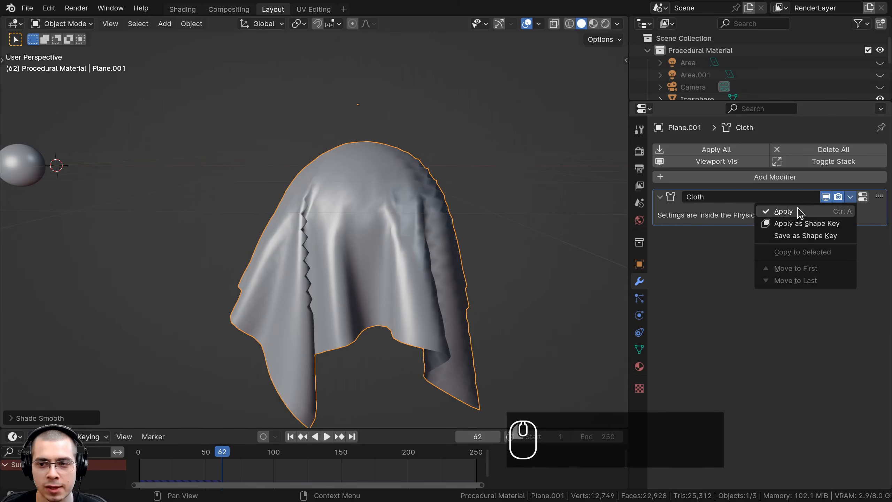
{"action": "left_click", "coordinate": [797, 212]}
Step: Add a Subdivision modifier with 2 levels to the draped cloth
{"action": "scroll", "coordinate": [430, 211], "scroll_direction": "up", "scroll_amount": 4}
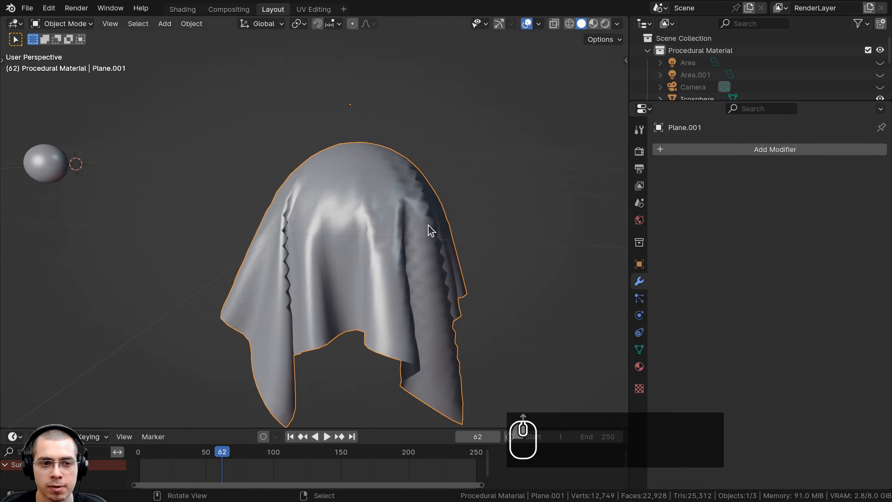
{"action": "middle_click_drag", "start_coordinate": [429, 189], "coordinate": [440, 229]}
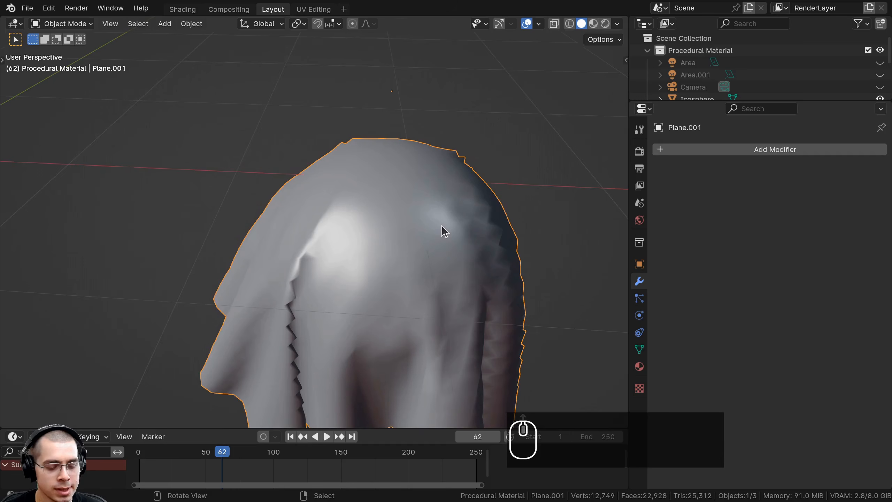
{"action": "key", "text": "ctrl+2"}
{"action": "scroll", "coordinate": [406, 213], "scroll_direction": "down", "scroll_amount": 3}
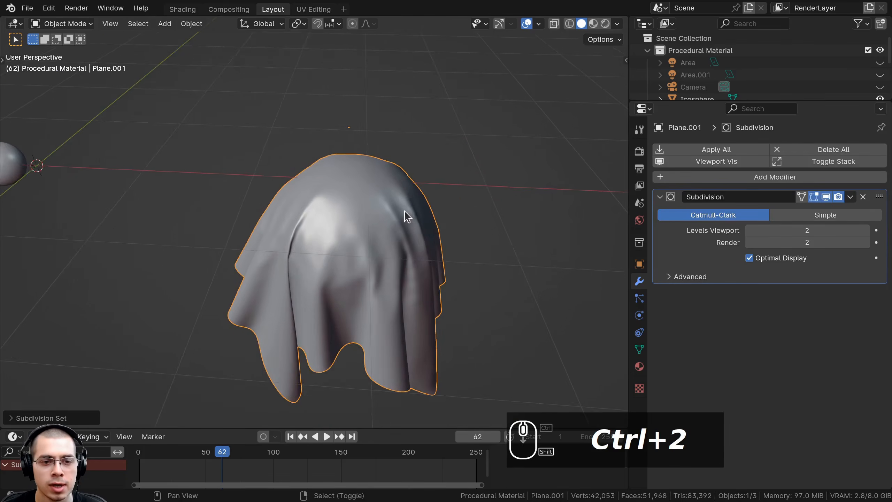
Step: Select the UV sphere together with the draped cloth and scale both down
{"action": "middle_click_drag", "start_coordinate": [406, 213], "coordinate": [514, 208]}
{"action": "left_click", "coordinate": [346, 220]}
{"action": "key", "text": "s"}
{"action": "left_click", "coordinate": [419, 189]}
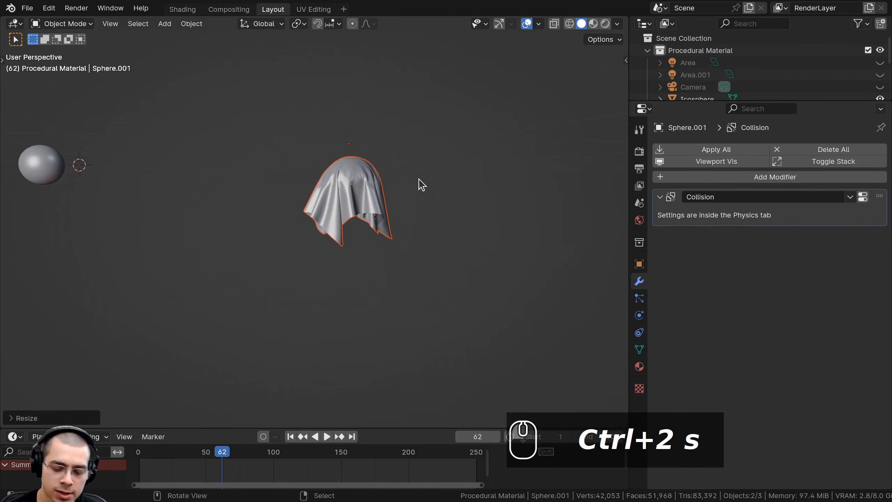
{"action": "key", "text": "KP_0"}
Step: Move the draped cloth and UV sphere beside the icosphere and adjust their scale to suit it
{"action": "middle_click_drag", "start_coordinate": [453, 172], "coordinate": [517, 229]}
{"action": "key", "text": "g"}
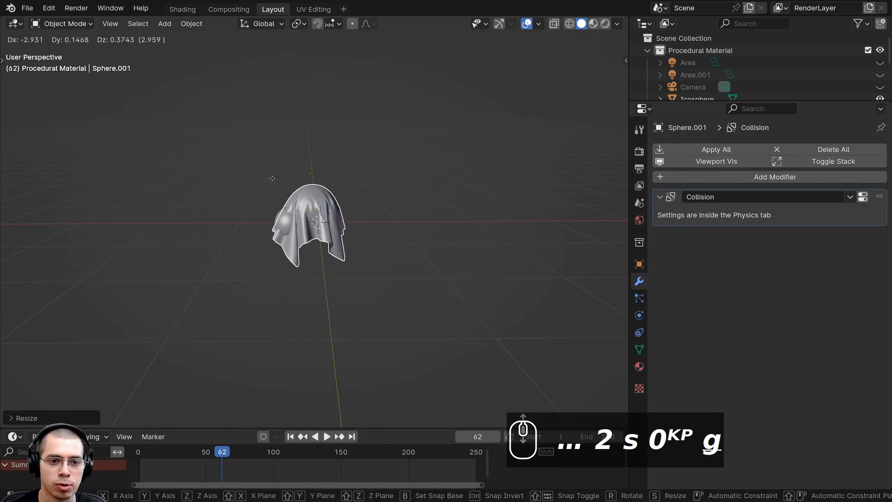
{"action": "left_click", "coordinate": [313, 183]}
{"action": "key", "text": "s"}
{"action": "key", "text": "g"}
{"action": "key", "text": "KP_0"}
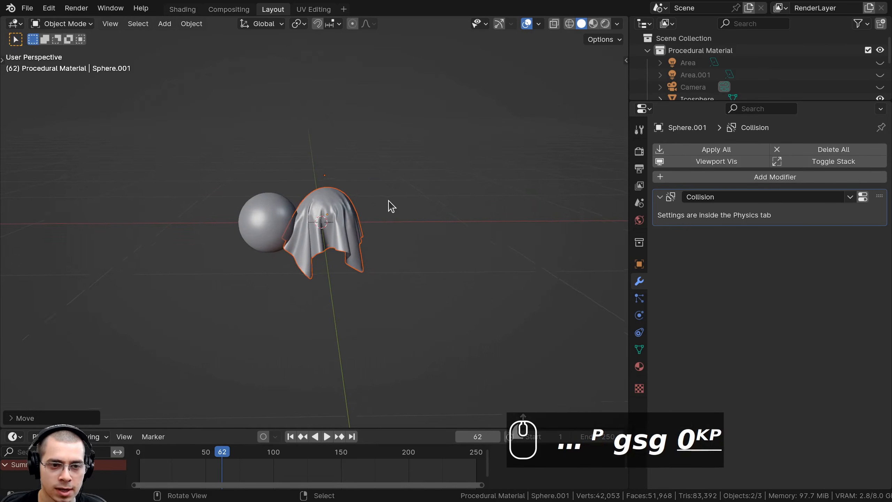
{"action": "key", "text": "s"}
Step: Add a Solidify modifier to the draped cloth
{"action": "mouse_move", "coordinate": [348, 203]}
{"action": "middle_mouse_down"}
{"action": "mouse_move", "coordinate": [362, 137]}
{"action": "mouse_move", "coordinate": [347, 192]}
{"action": "middle_mouse_up"}
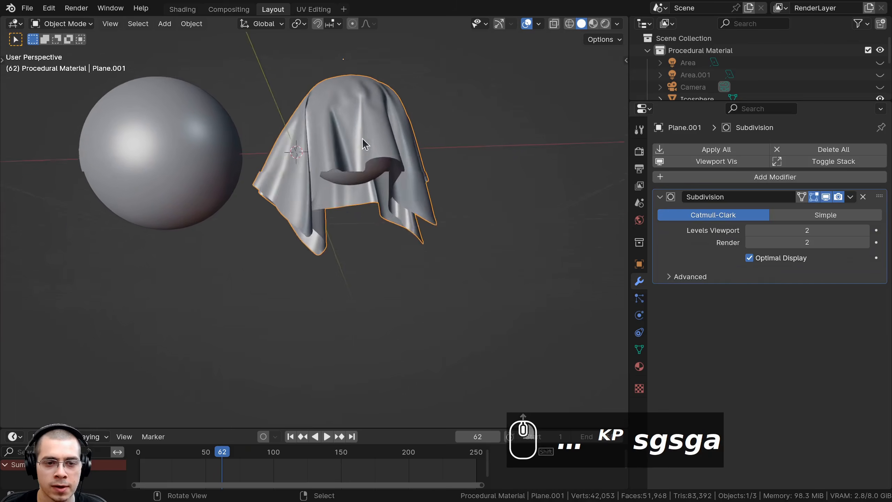
{"action": "scroll", "coordinate": [348, 192], "scroll_direction": "up", "scroll_amount": 1}
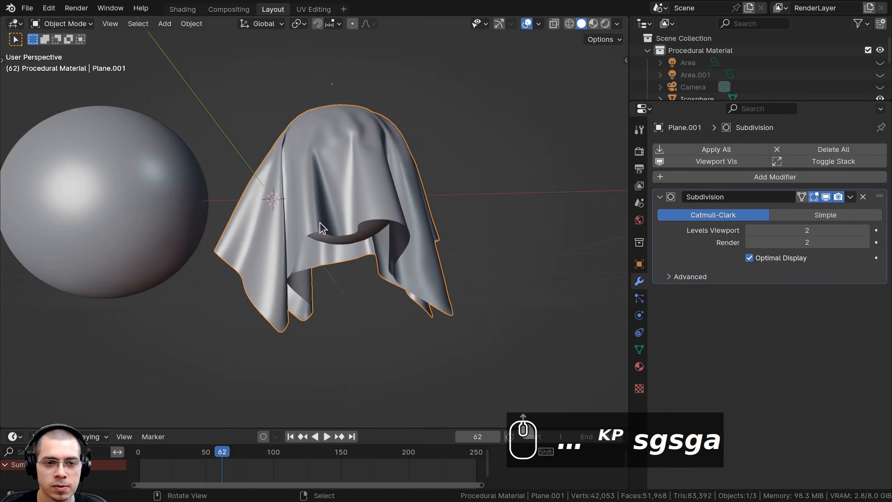
{"action": "left_click", "coordinate": [694, 181]}
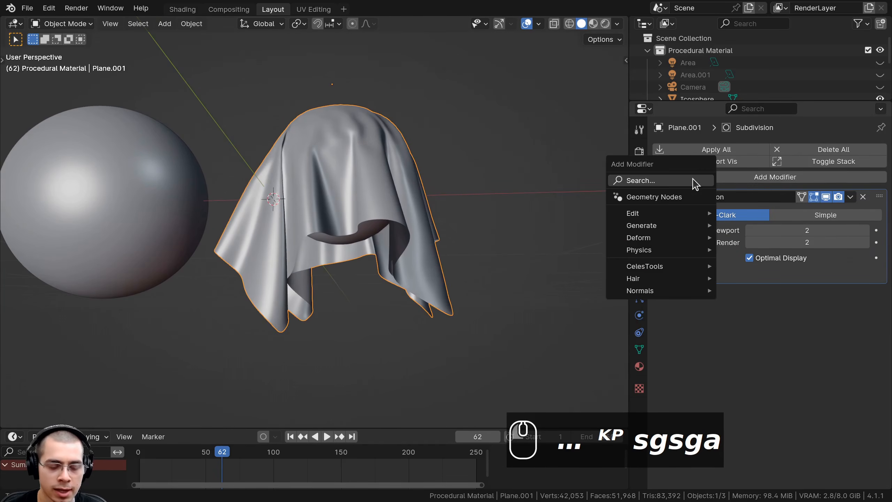
{"action": "type", "text": "sol"}
{"action": "left_click", "coordinate": [681, 201]}
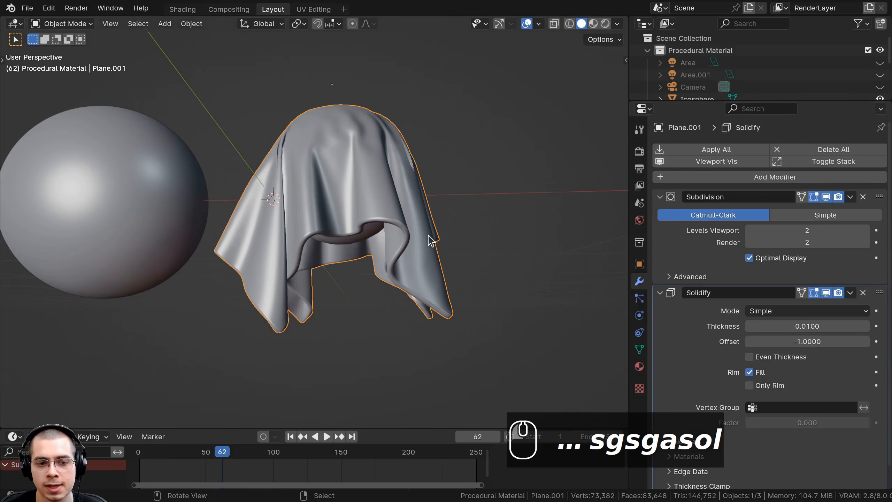
{"action": "scroll", "coordinate": [443, 267], "scroll_direction": "up", "scroll_amount": 4}
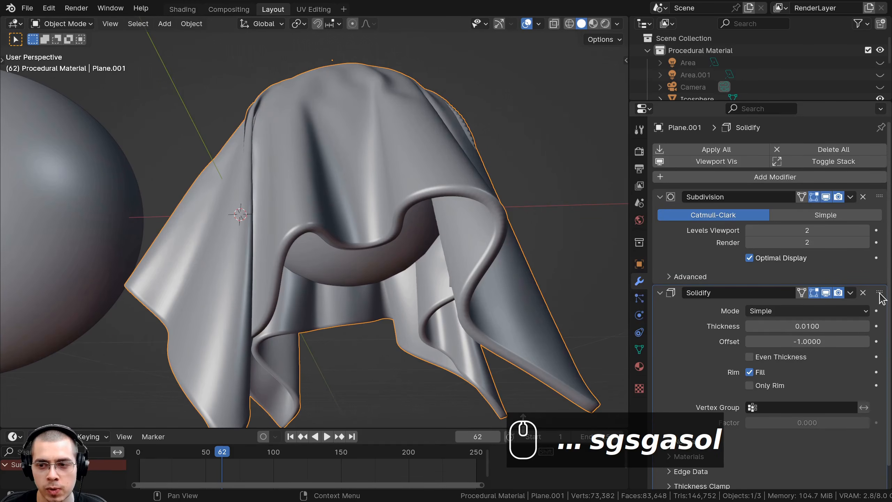
Step: Move the Solidify modifier above Subdivision in the cloth's modifier stack
{"action": "left_click_drag", "start_coordinate": [879, 294], "coordinate": [878, 176]}
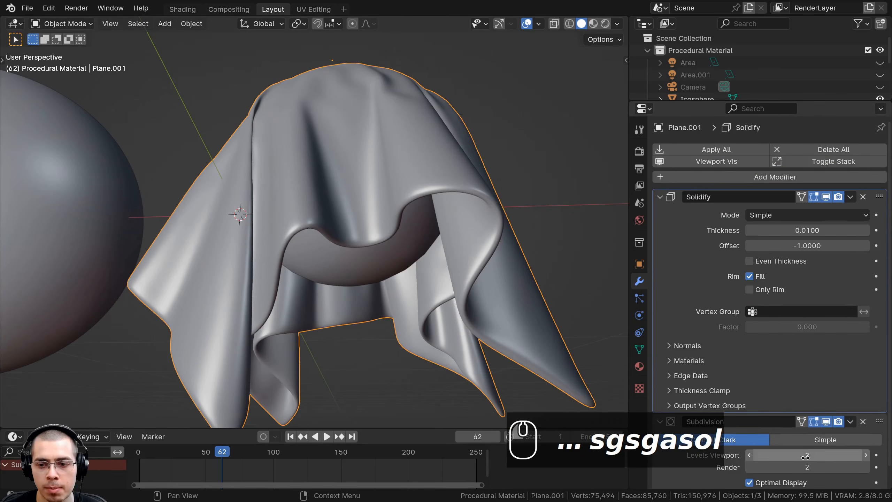
{"action": "scroll", "coordinate": [790, 197], "scroll_direction": "down", "scroll_amount": 1}
{"action": "middle_click_drag", "start_coordinate": [382, 304], "coordinate": [393, 199]}
{"action": "middle_click_drag", "start_coordinate": [399, 121], "coordinate": [392, 141], "text": "shift"}
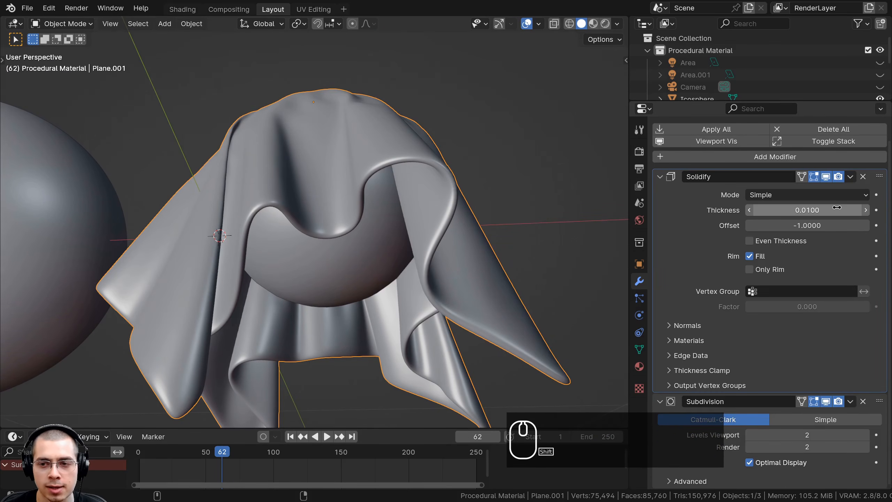
Step: Set the cloth's Solidify thickness to 0.0038
{"action": "left_click_drag", "start_coordinate": [804, 210], "coordinate": [762, 210], "text": "shift"}
{"action": "scroll", "coordinate": [404, 191], "scroll_direction": "down", "scroll_amount": 6}
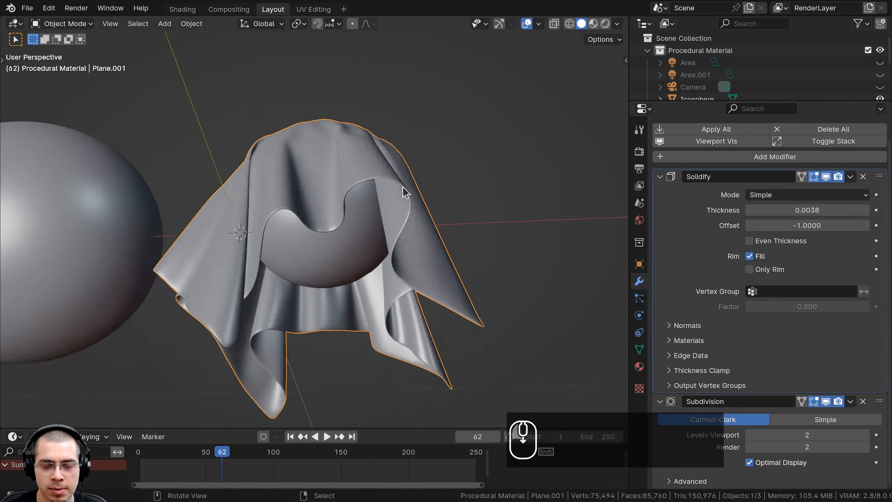
{"action": "middle_click_drag", "start_coordinate": [404, 192], "coordinate": [357, 154]}
{"action": "key", "text": "a"}
{"action": "scroll", "coordinate": [395, 229], "scroll_direction": "up", "scroll_amount": 4}
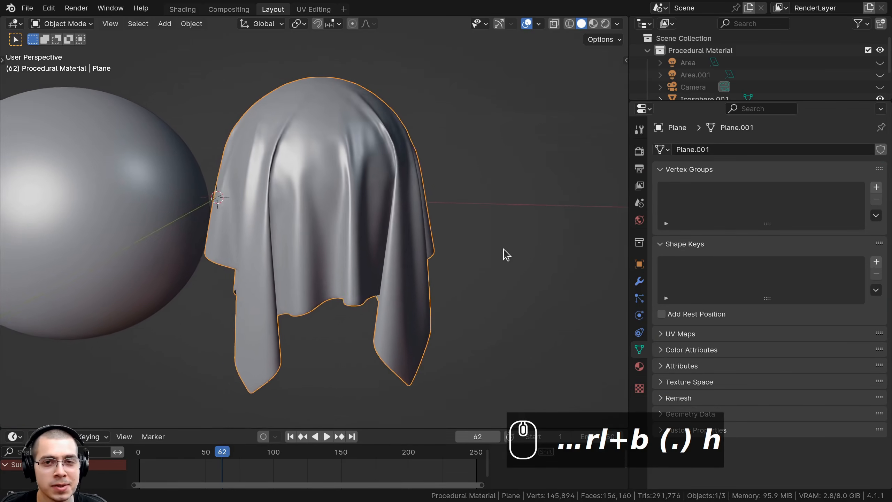
Step: Check the camera's placement, its framing of the sphere and draped cloth, and its focal length
{"action": "middle_click_drag", "start_coordinate": [505, 254], "coordinate": [449, 272]}
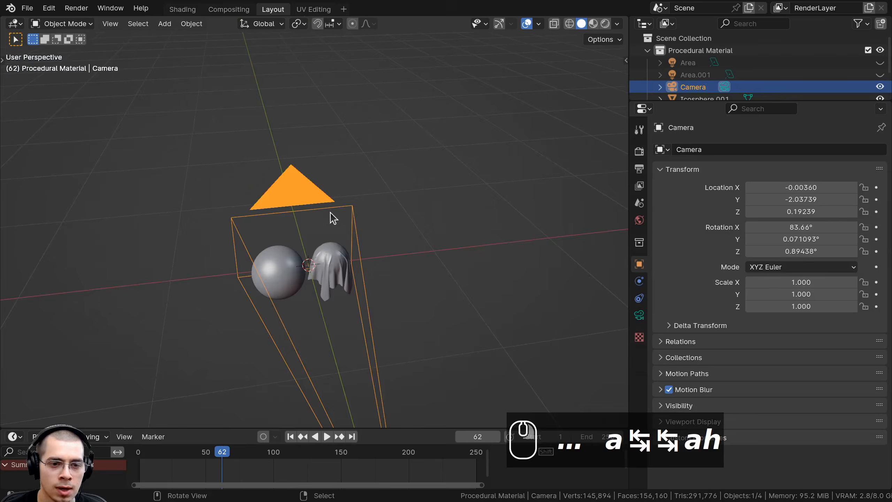
{"action": "key", "text": "g"}
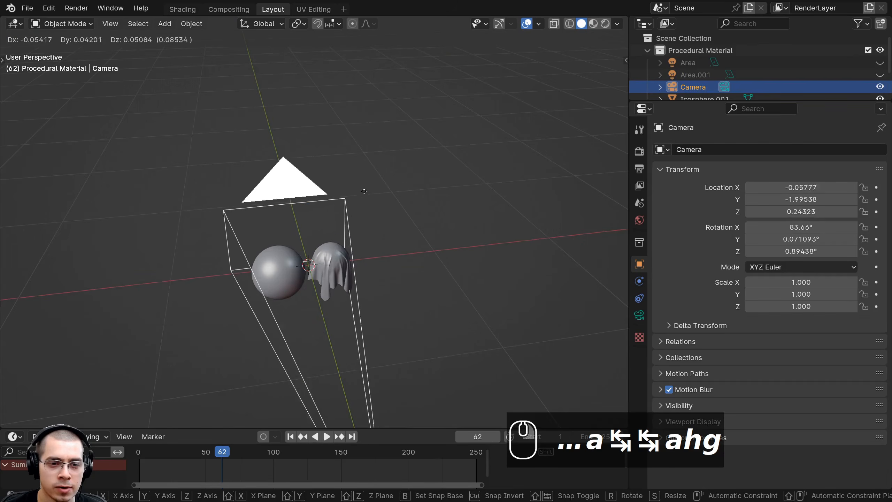
{"action": "left_click", "coordinate": [366, 193]}
{"action": "key", "text": "KP_0"}
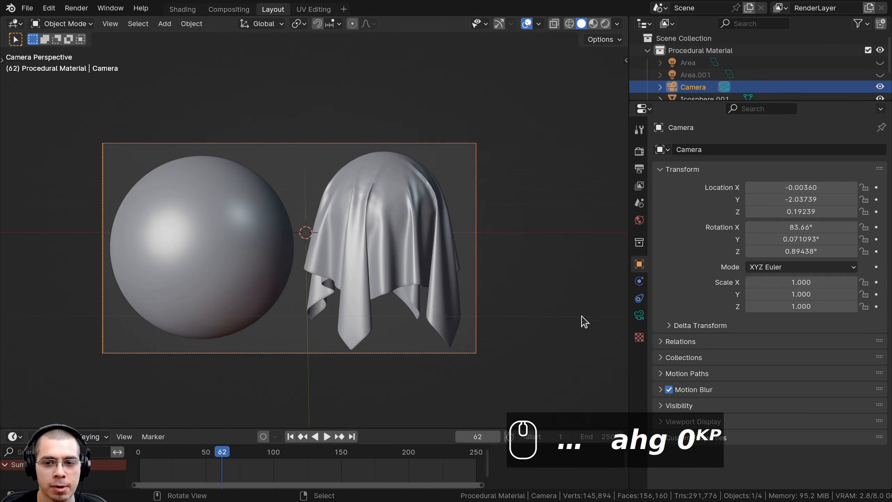
{"action": "left_click", "coordinate": [639, 314]}
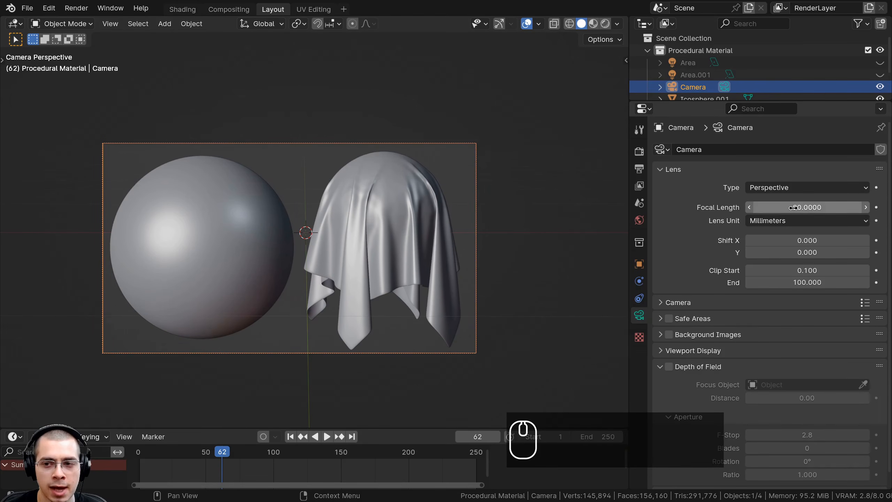
{"action": "mouse_move", "coordinate": [796, 207]}
{"action": "left_mouse_down"}
{"action": "mouse_move", "coordinate": [856, 207]}
{"action": "mouse_move", "coordinate": [811, 206]}
{"action": "left_mouse_up"}
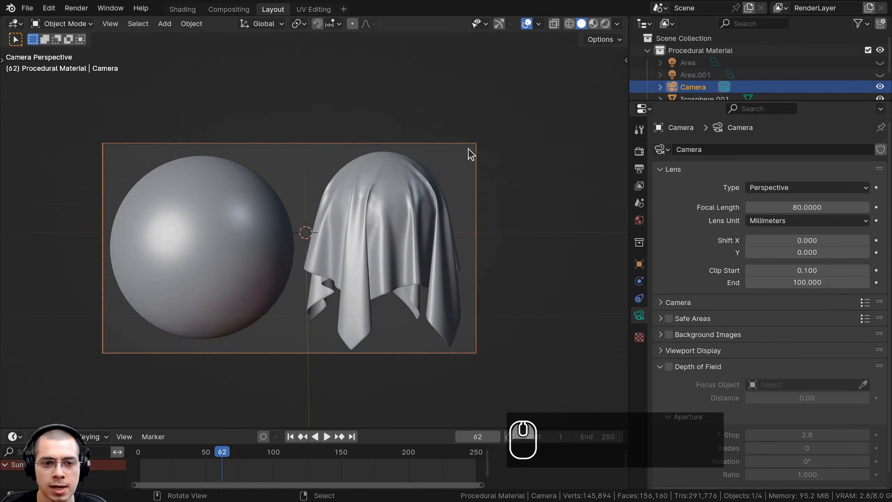
{"action": "scroll", "coordinate": [314, 197], "scroll_direction": "up", "scroll_amount": 2}
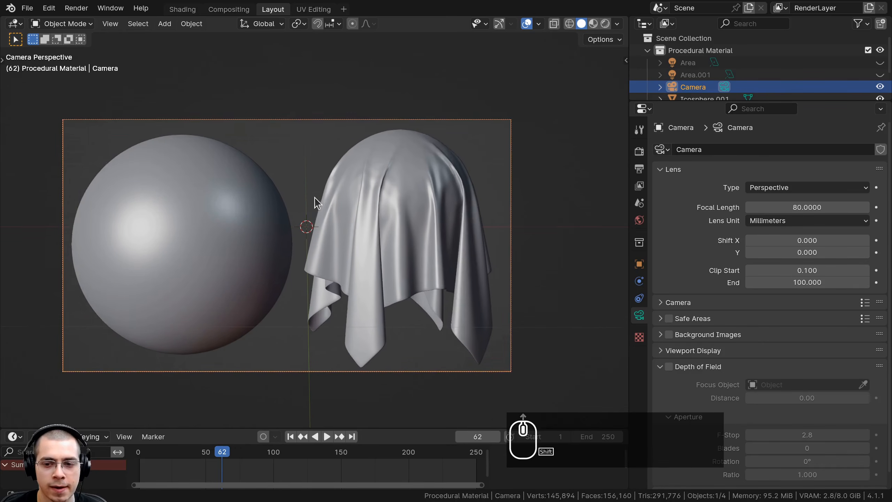
Step: Unhide all hidden objects and switch the viewport to rendered shading
{"action": "middle_click_drag", "start_coordinate": [407, 224], "coordinate": [418, 243]}
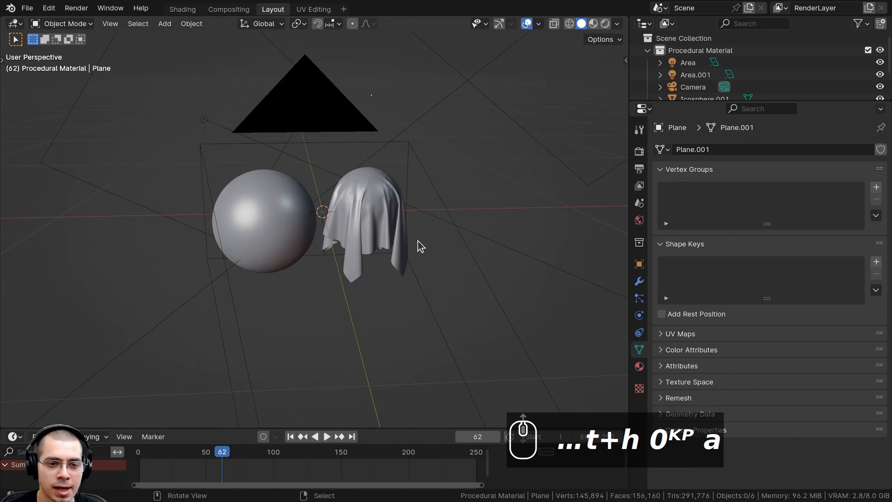
{"action": "key", "text": "z"}
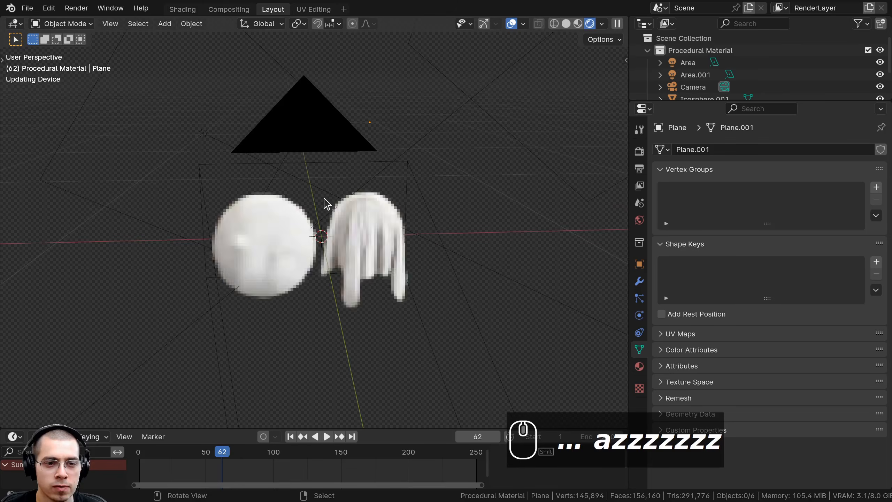
{"action": "middle_click_drag", "start_coordinate": [324, 201], "coordinate": [317, 256], "text": "shift"}
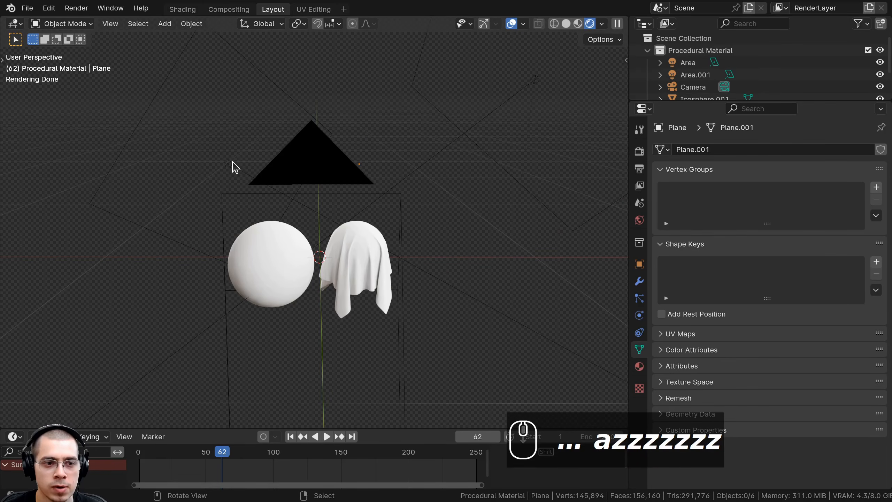
Step: Select both area lights and look up the Area light among the light types that can be added
{"action": "left_click", "coordinate": [235, 167]}
{"action": "scroll", "coordinate": [410, 160], "scroll_direction": "down", "scroll_amount": 4}
{"action": "left_click", "coordinate": [428, 152], "text": "shift"}
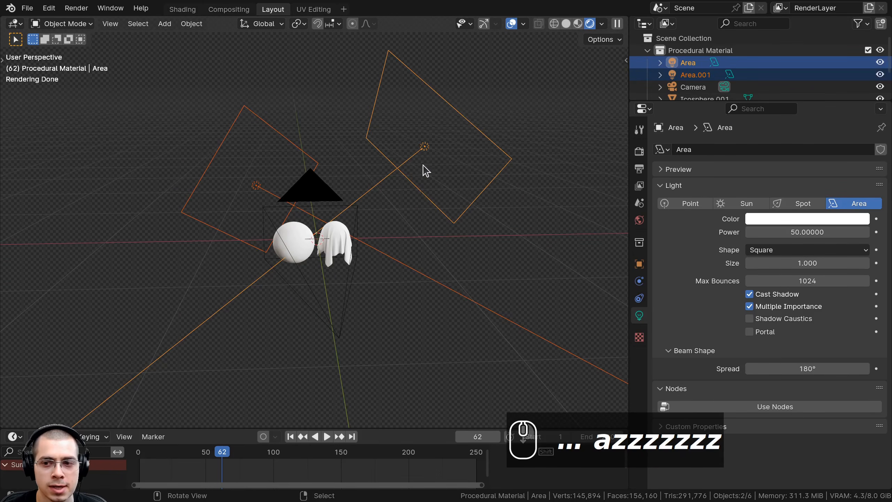
{"action": "scroll", "coordinate": [313, 145], "scroll_direction": "up", "scroll_amount": 1}
{"action": "key", "text": "shift+a"}
{"action": "mouse_move", "coordinate": [315, 144]}
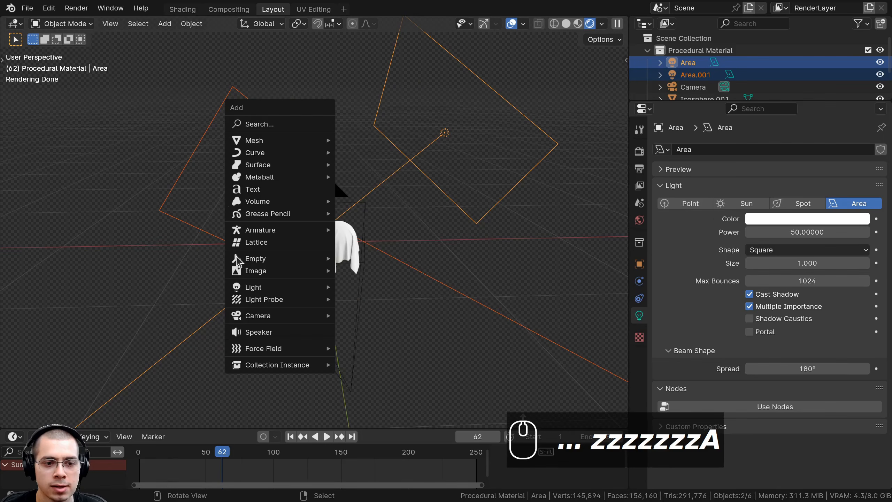
{"action": "mouse_move", "coordinate": [316, 287]}
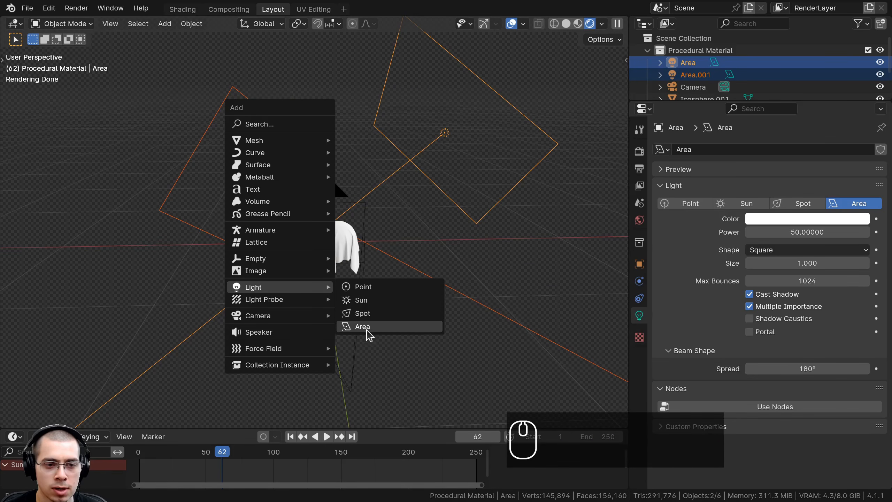
Step: Inspect the power and placement of each of the two area lights around the preview objects
{"action": "left_click", "coordinate": [440, 135]}
{"action": "key", "text": "g"}
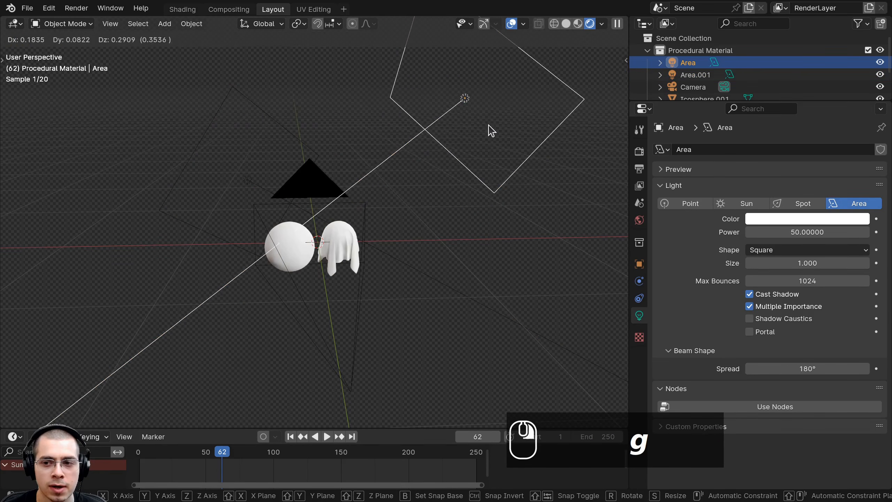
{"action": "right_click", "coordinate": [489, 129]}
{"action": "middle_click_drag", "start_coordinate": [539, 198], "coordinate": [255, 162]}
{"action": "left_click", "coordinate": [254, 163]}
{"action": "middle_click_drag", "start_coordinate": [596, 239], "coordinate": [374, 215]}
{"action": "scroll", "coordinate": [362, 130], "scroll_direction": "down", "scroll_amount": 4}
{"action": "scroll", "coordinate": [418, 144], "scroll_direction": "down", "scroll_amount": 4}
{"action": "key", "text": "a"}
{"action": "key", "text": "a"}
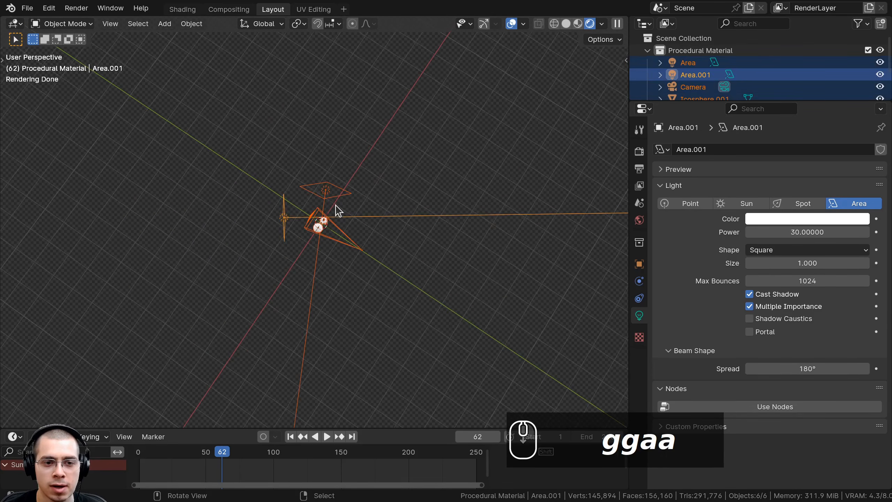
Step: Deselect everything and return to the camera view of the sphere and cloth
{"action": "scroll", "coordinate": [342, 209], "scroll_direction": "up", "scroll_amount": 8}
{"action": "key", "text": "a"}
{"action": "key", "text": "KP_0"}
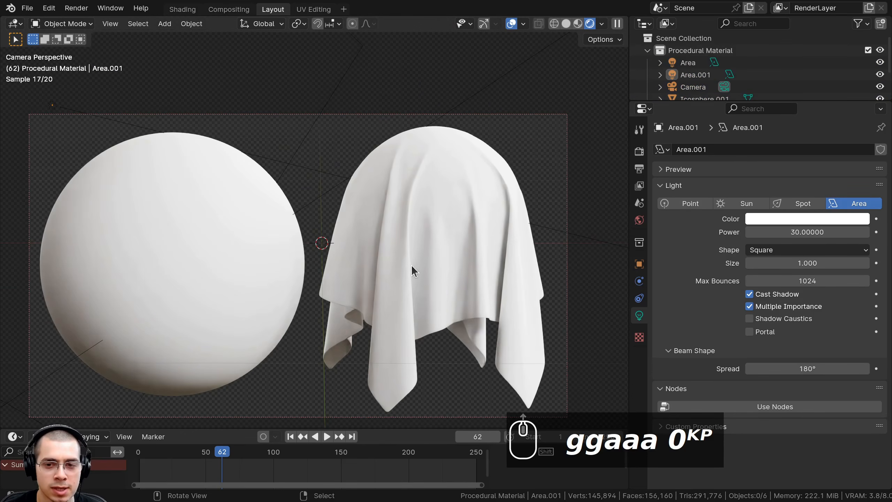
{"action": "middle_click_drag", "start_coordinate": [429, 278], "coordinate": [428, 260], "text": "shift"}
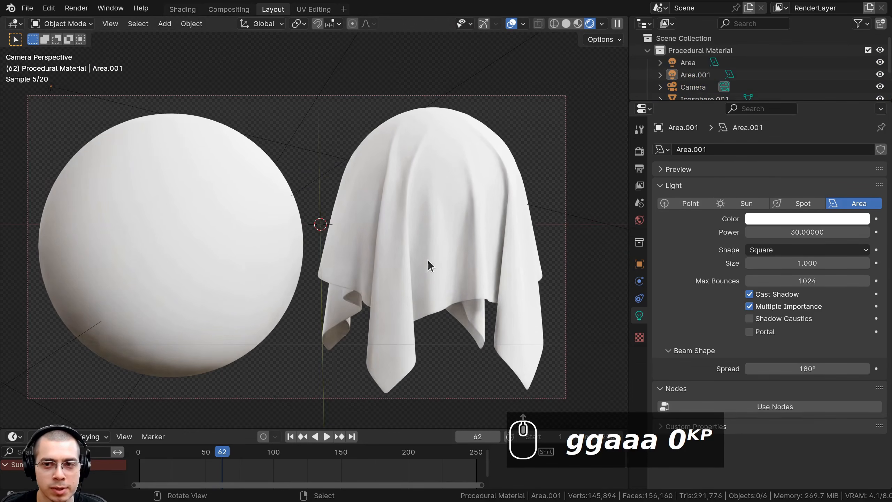
Step: Examine the world's surface settings and its machine_shop_02_1k.hdr environment image
{"action": "left_click", "coordinate": [635, 223]}
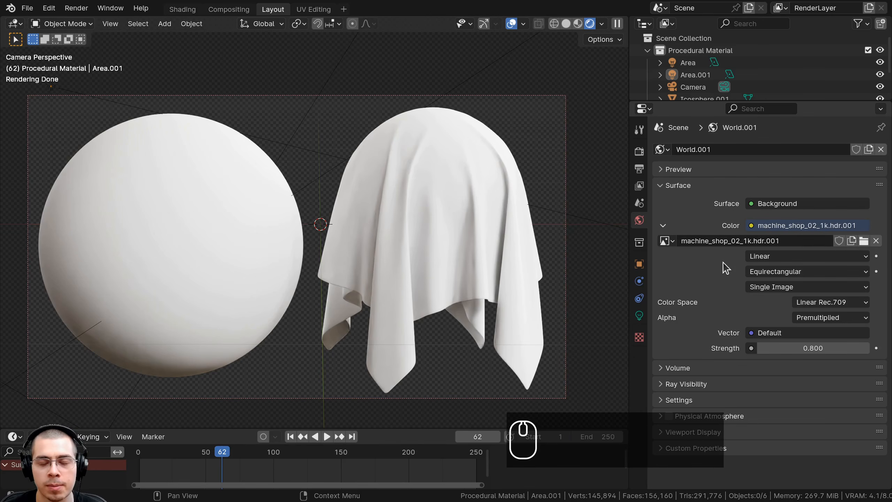
{"action": "middle_click_drag", "start_coordinate": [467, 295], "coordinate": [470, 285], "text": "shift"}
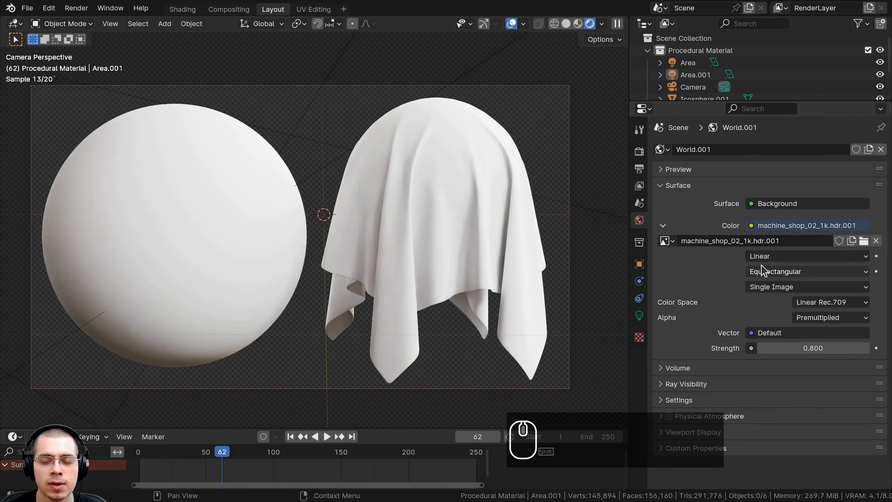
{"action": "left_click", "coordinate": [760, 241]}
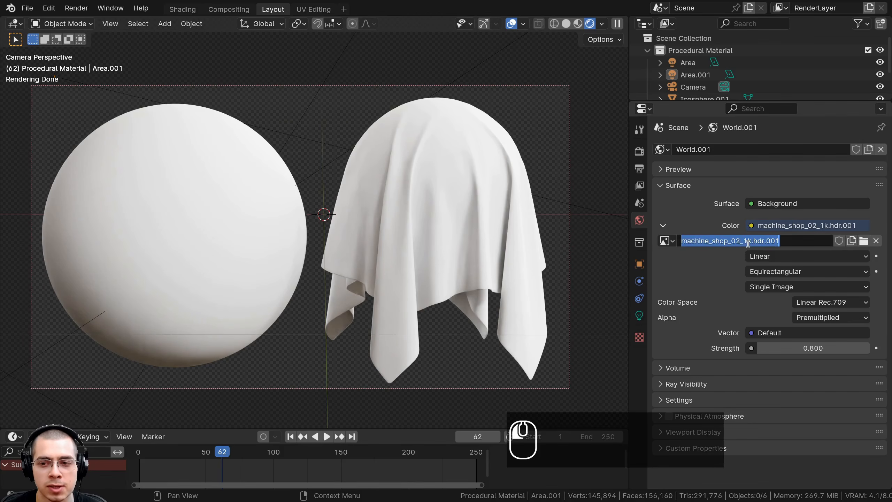
{"action": "left_click", "coordinate": [743, 241]}
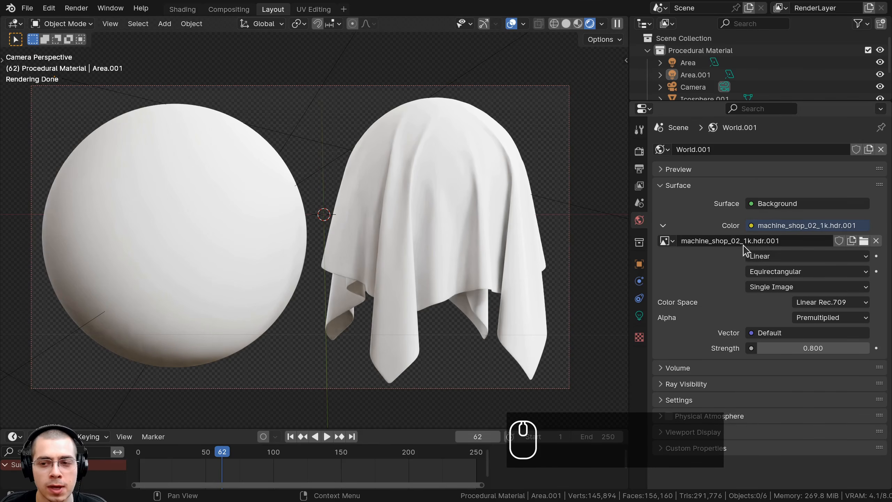
{"action": "left_click", "coordinate": [751, 228]}
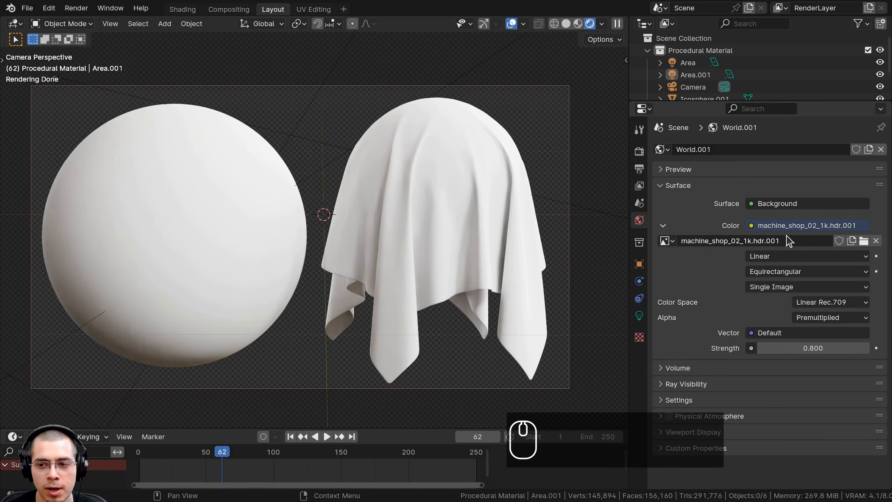
{"action": "double_click", "coordinate": [776, 238]}
{"action": "left_click", "coordinate": [709, 232]}
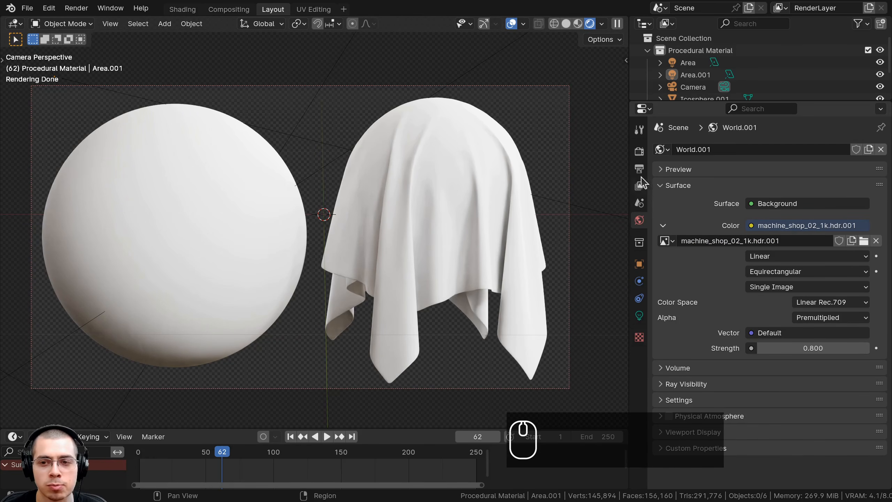
Step: Review the scene's render settings and the available render engines, with Auto Bake collapsed
{"action": "left_click", "coordinate": [639, 153]}
{"action": "middle_click_drag", "start_coordinate": [345, 146], "coordinate": [347, 145], "text": "shift"}
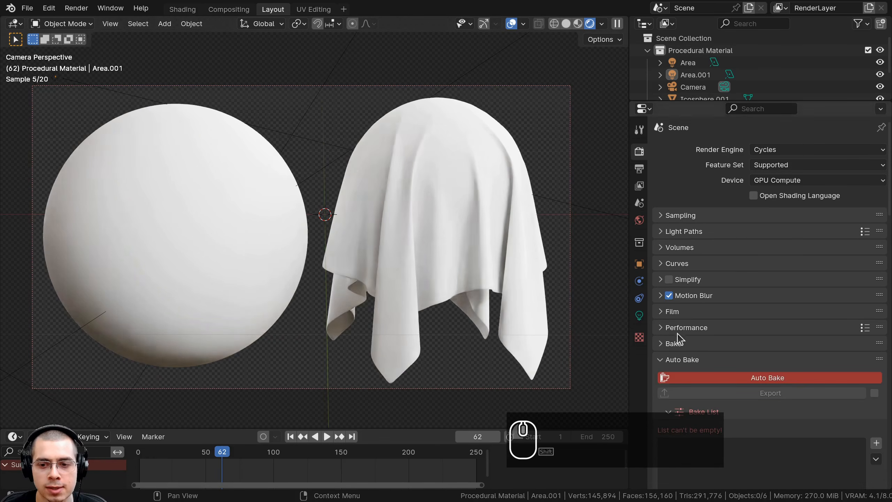
{"action": "left_click", "coordinate": [682, 361]}
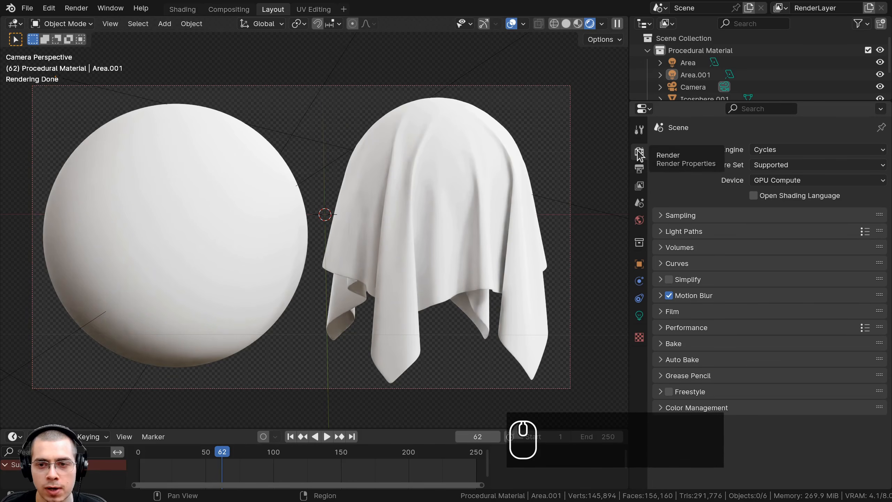
{"action": "left_click", "coordinate": [762, 149]}
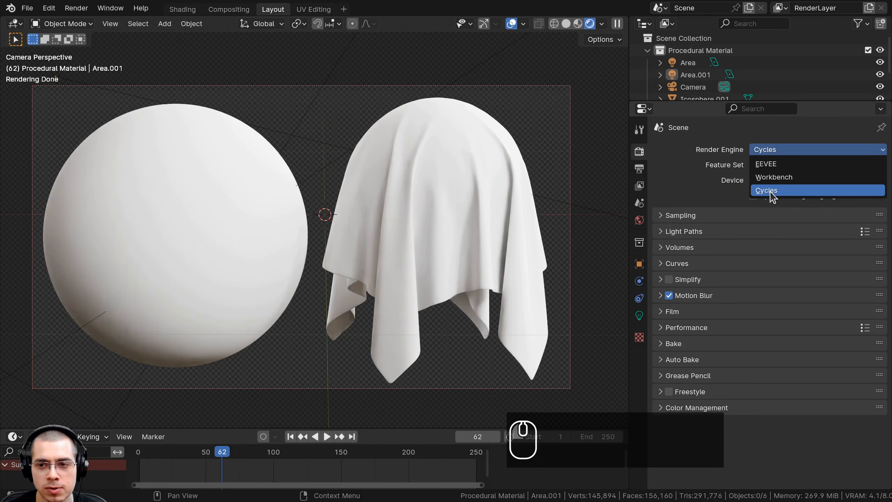
Step: Compare the render with the film's Transparent option off and on, leaving it enabled
{"action": "left_click", "coordinate": [663, 311]}
{"action": "scroll", "coordinate": [675, 382], "scroll_direction": "down", "scroll_amount": 3}
{"action": "left_click", "coordinate": [677, 350]}
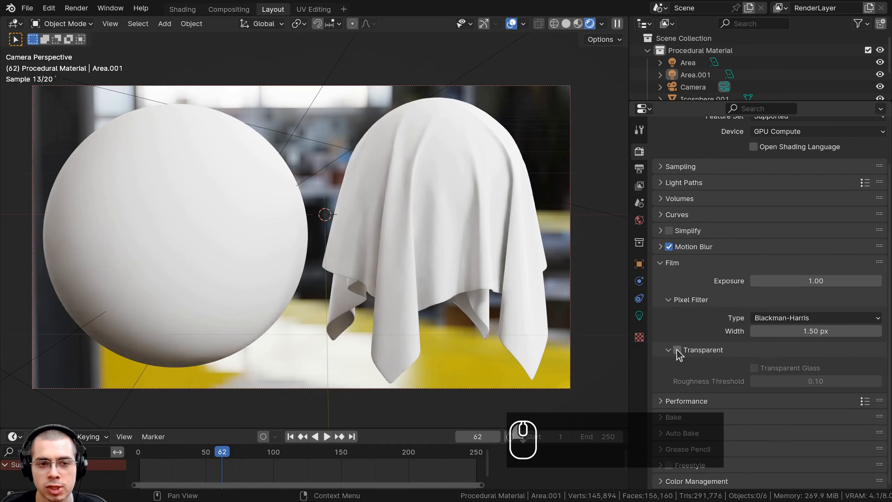
{"action": "left_click", "coordinate": [677, 349]}
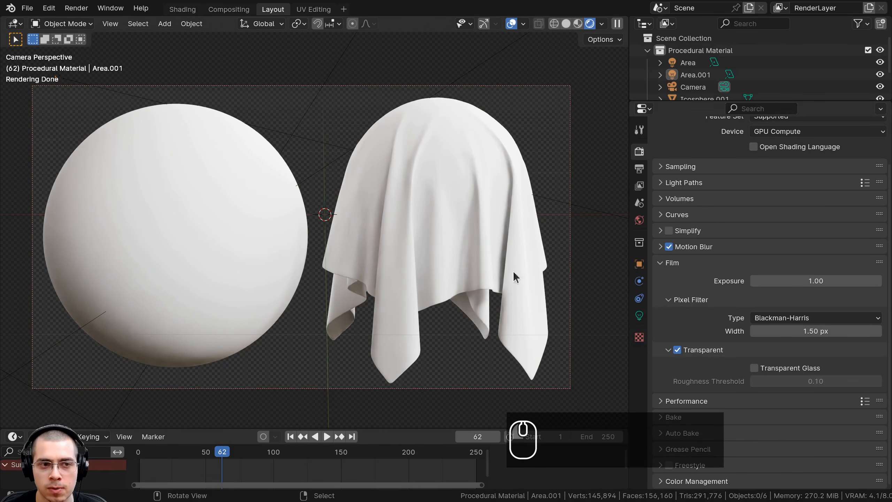
{"action": "left_click", "coordinate": [677, 350]}
{"action": "left_click", "coordinate": [677, 350]}
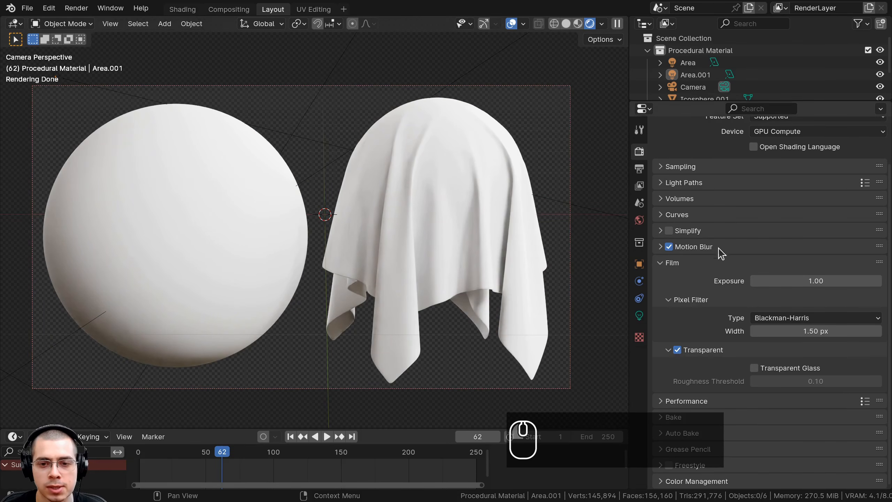
Step: Move the Color Management settings directly below Film and expand them to review the view transform and look
{"action": "left_click_drag", "start_coordinate": [877, 488], "coordinate": [864, 404]}
{"action": "left_click", "coordinate": [679, 400]}
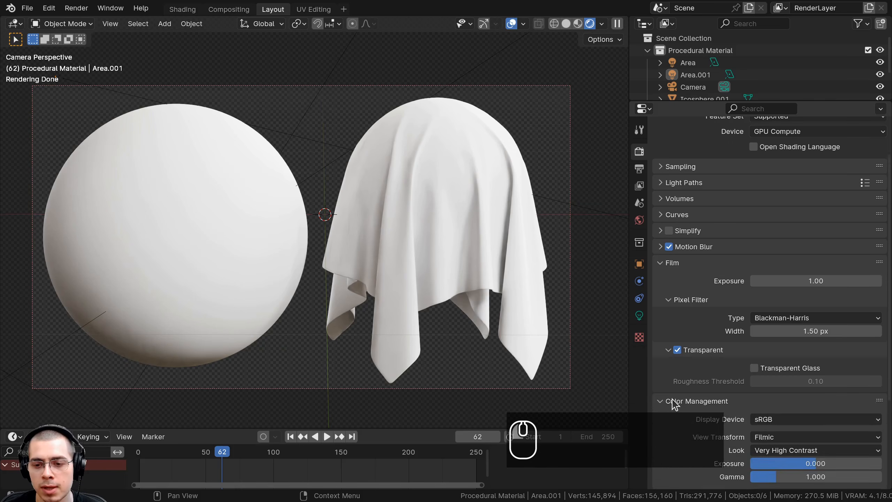
{"action": "scroll", "coordinate": [660, 365], "scroll_direction": "down", "scroll_amount": 5}
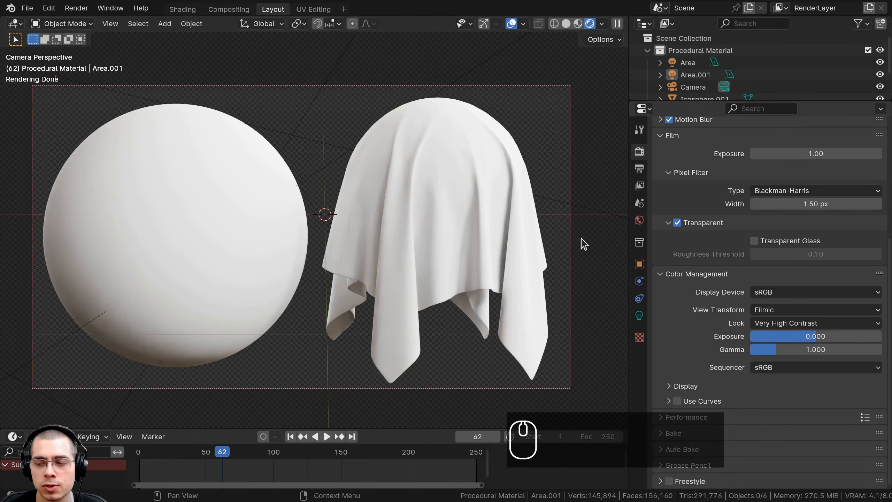
{"action": "scroll", "coordinate": [695, 208], "scroll_direction": "up", "scroll_amount": 3}
{"action": "key", "text": "b"}
{"action": "key", "text": "ctrl+b"}
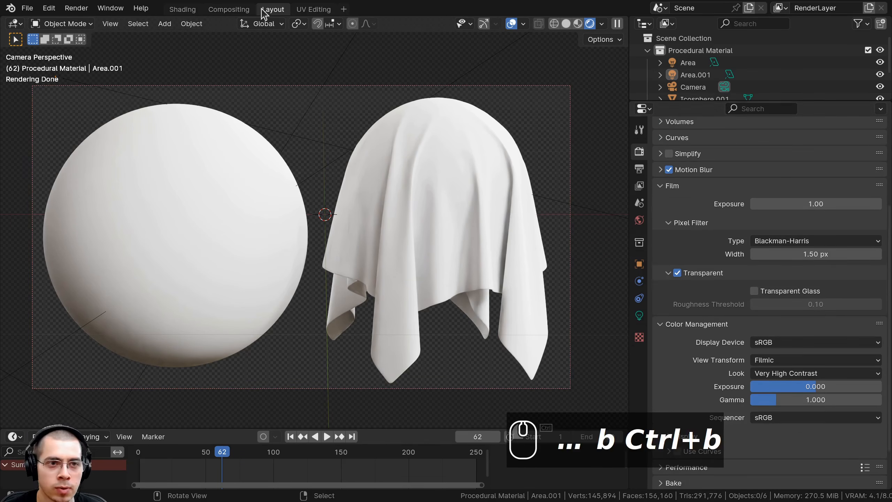
Step: Switch to the Shading workspace and view the scene through the camera
{"action": "left_click", "coordinate": [180, 10]}
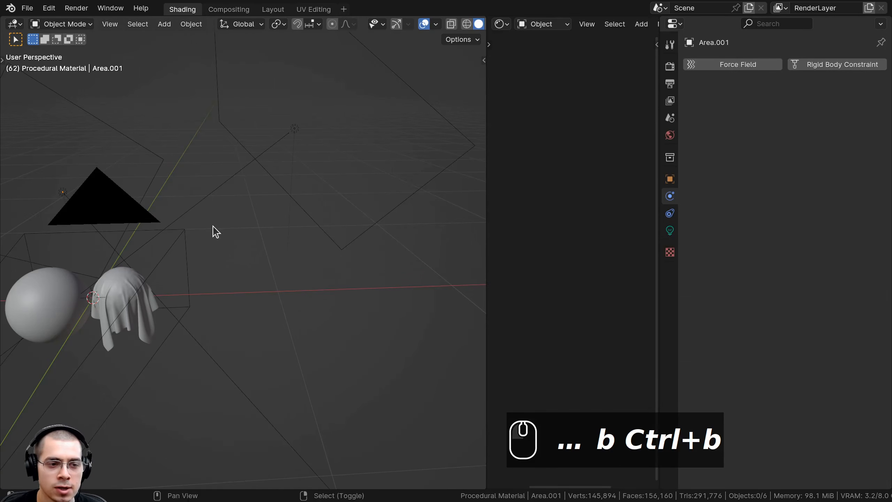
{"action": "middle_click_drag", "start_coordinate": [215, 232], "coordinate": [293, 221], "text": "shift"}
{"action": "key", "text": "KP_0"}
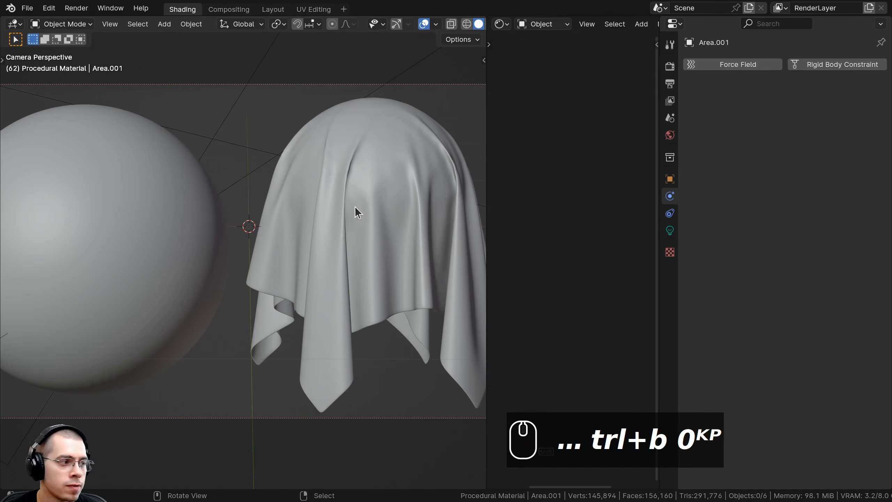
Step: Narrow the 3D viewport to give the shader editor more room and show the viewport in rendered shading
{"action": "left_click_drag", "start_coordinate": [488, 189], "coordinate": [201, 197]}
{"action": "key", "text": "z"}
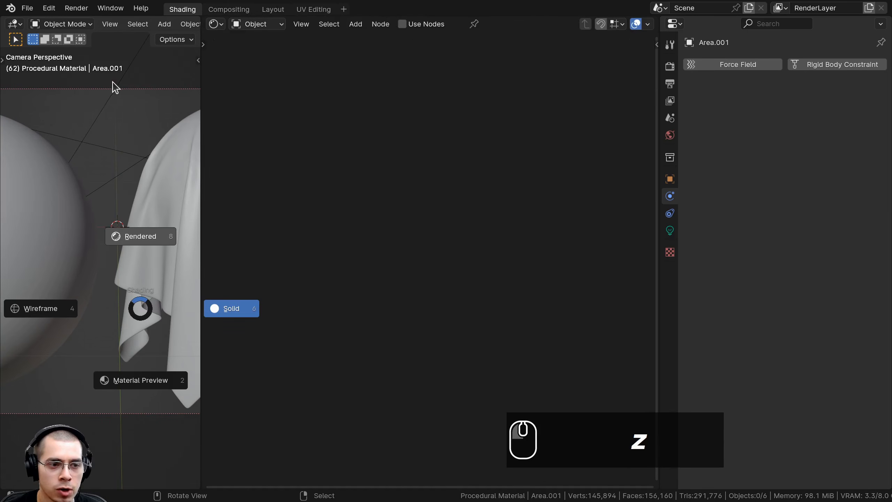
{"action": "left_click", "coordinate": [114, 85]}
{"action": "left_click_drag", "start_coordinate": [201, 116], "coordinate": [272, 116]}
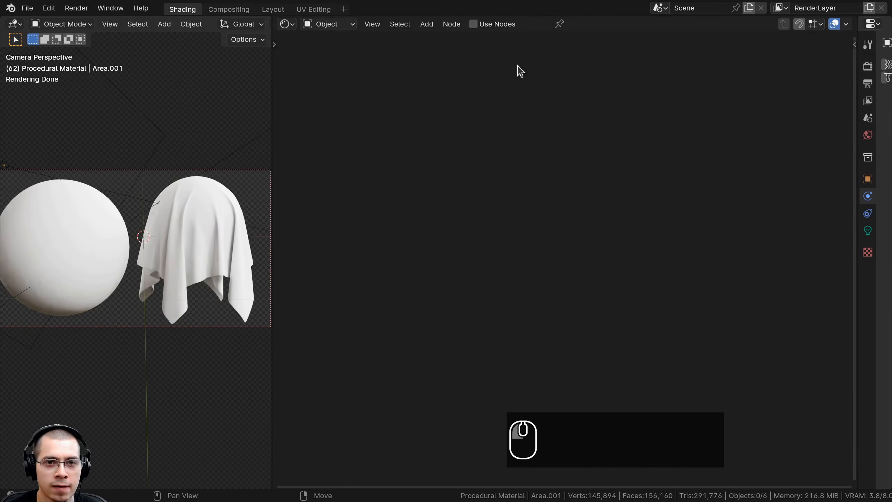
Step: Create a new material on the sphere, assign the same material to the draped cloth, and frame its nodes
{"action": "middle_click_drag", "start_coordinate": [353, 199], "coordinate": [127, 269], "text": "shift"}
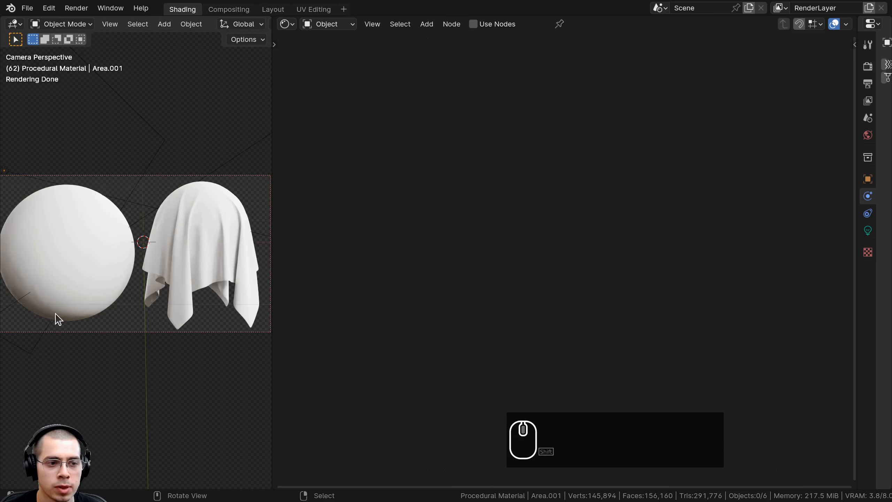
{"action": "left_click", "coordinate": [66, 274]}
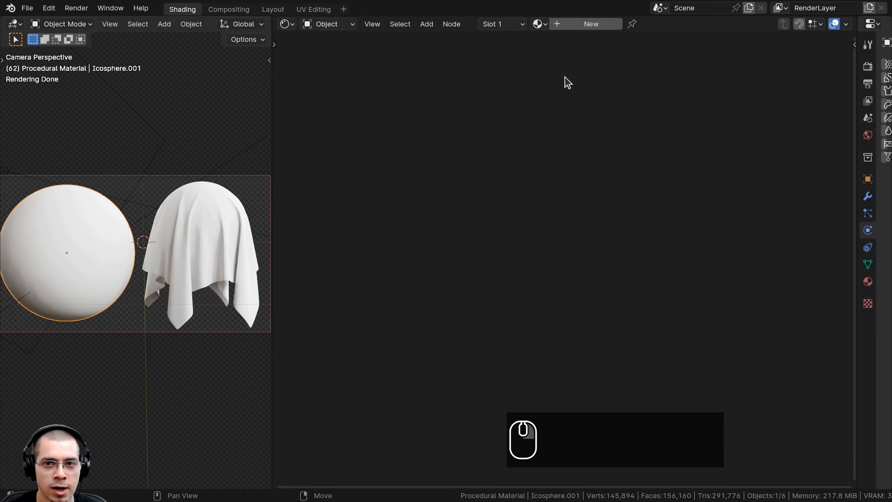
{"action": "left_click", "coordinate": [573, 25]}
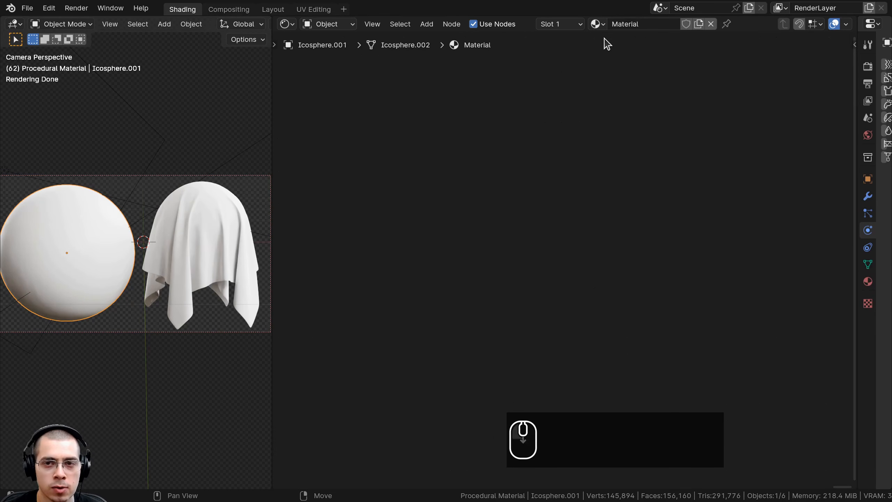
{"action": "left_click_drag", "start_coordinate": [599, 22], "coordinate": [196, 204]}
{"action": "right_click", "coordinate": [199, 204]}
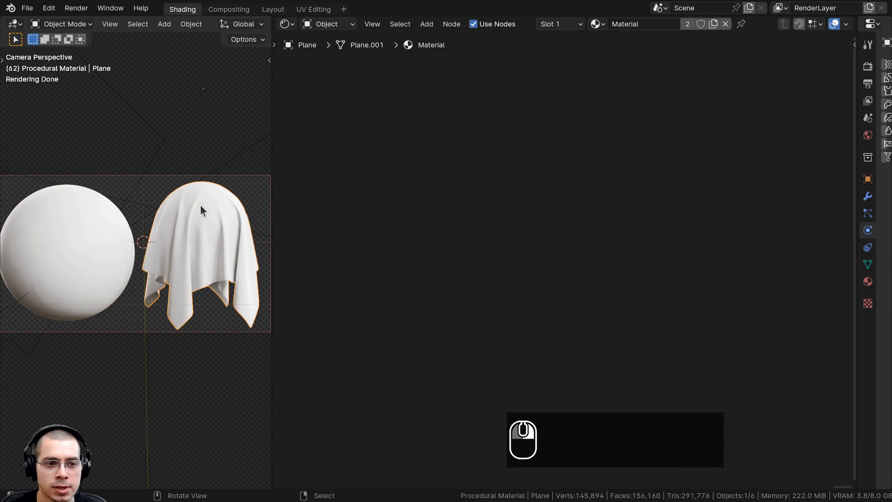
{"action": "right_click", "coordinate": [121, 224]}
{"action": "right_click", "coordinate": [211, 232]}
{"action": "key", "text": "Home"}
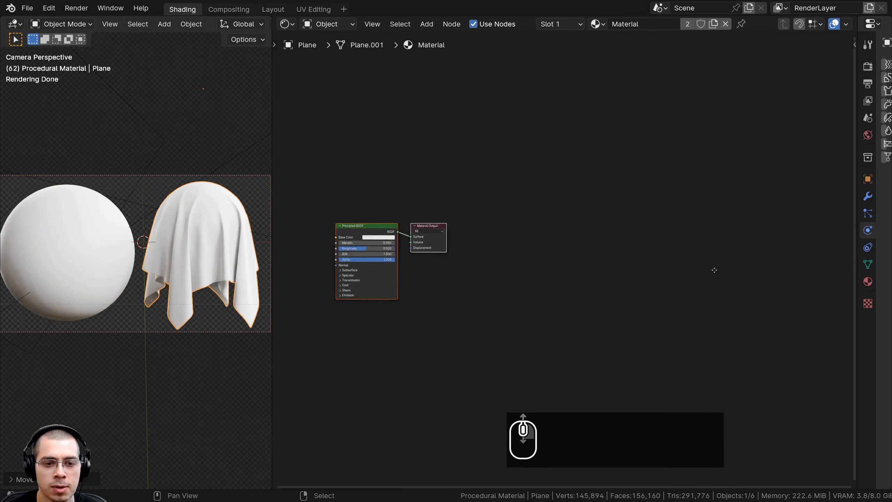
Step: Rename the shared material as Green Camo Fabric
{"action": "double_click", "coordinate": [631, 25]}
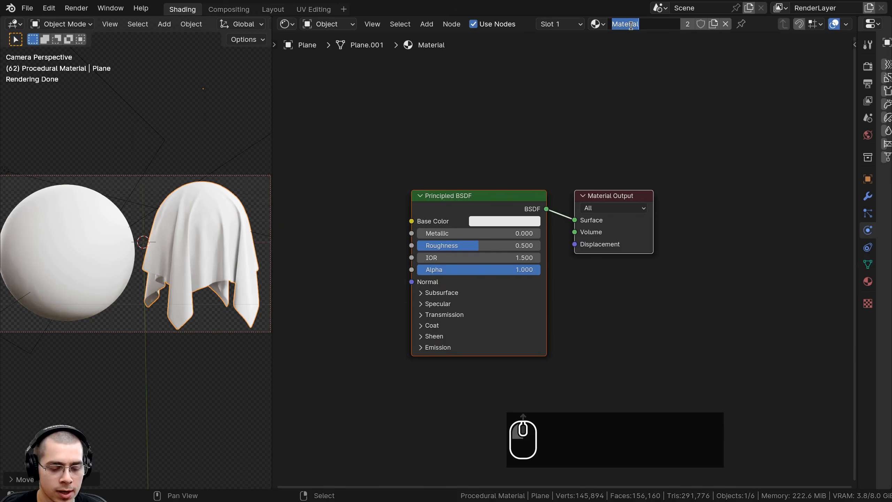
{"action": "type", "text": "Green Cam"}
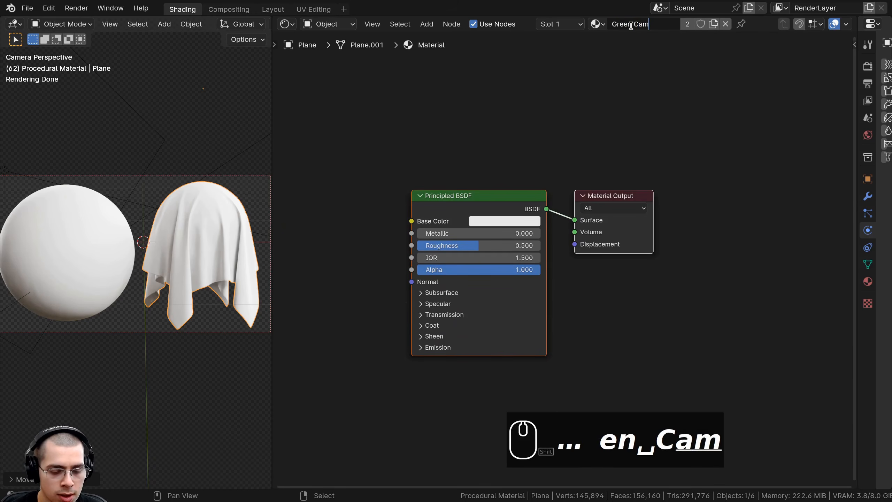
{"action": "type", "text": "o Fabric"}
{"action": "key", "text": "Return"}
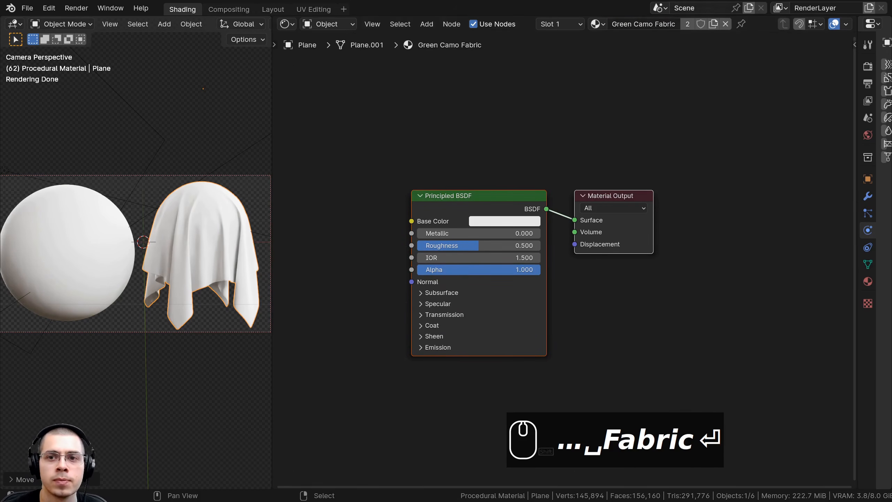
{"action": "middle_click_drag", "start_coordinate": [738, 232], "coordinate": [761, 209]}
{"action": "scroll", "coordinate": [543, 248], "scroll_direction": "up", "scroll_amount": 1}
{"action": "key", "text": "a"}
{"action": "middle_click_drag", "start_coordinate": [541, 249], "coordinate": [582, 239]}
{"action": "scroll", "coordinate": [582, 239], "scroll_direction": "up", "scroll_amount": 2}
{"action": "left_click_drag", "start_coordinate": [551, 151], "coordinate": [562, 152]}
{"action": "middle_click_drag", "start_coordinate": [535, 183], "coordinate": [541, 183]}
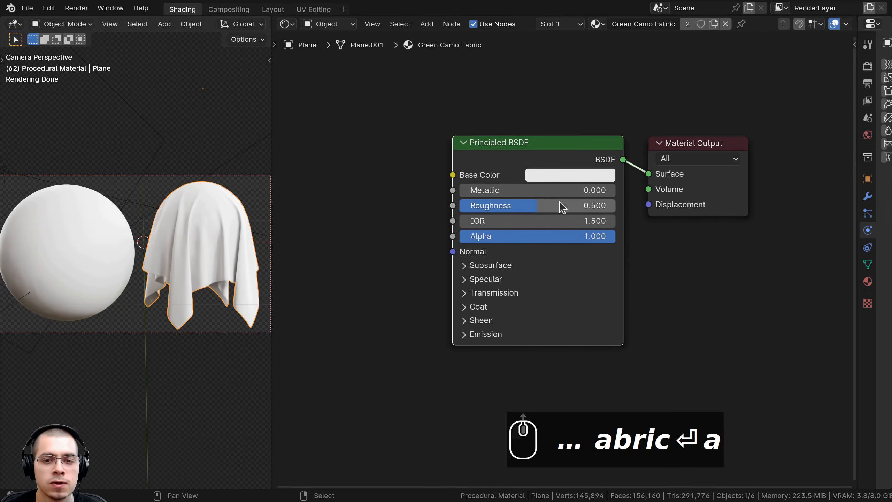
Step: Check in the preferences whether the Node Wrangler add-on is enabled and look over its details
{"action": "left_click", "coordinate": [48, 9]}
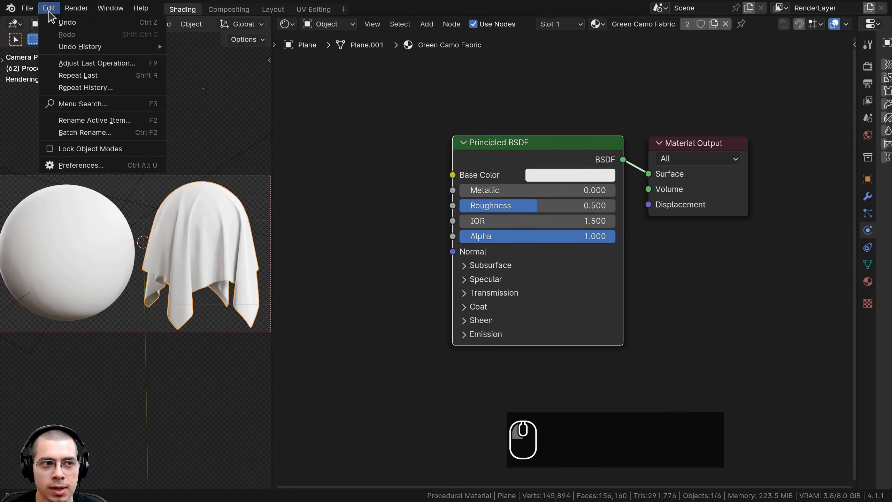
{"action": "left_click", "coordinate": [73, 165]}
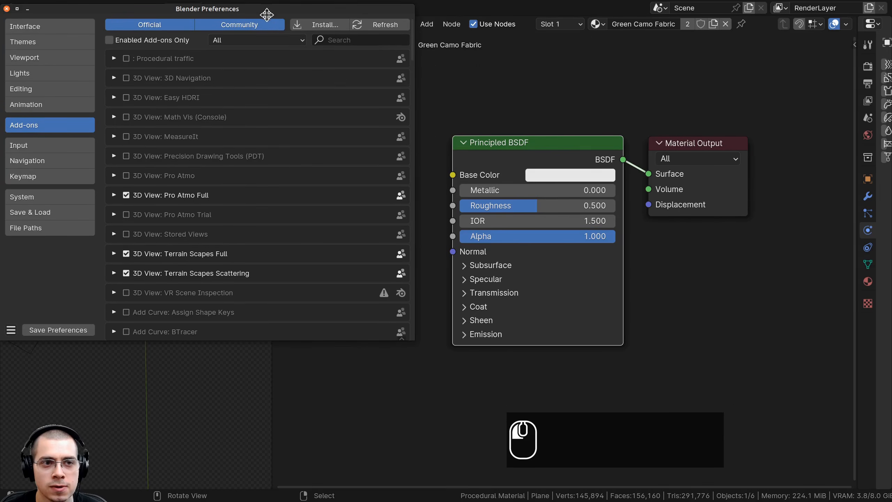
{"action": "left_click_drag", "start_coordinate": [267, 14], "coordinate": [411, 36]}
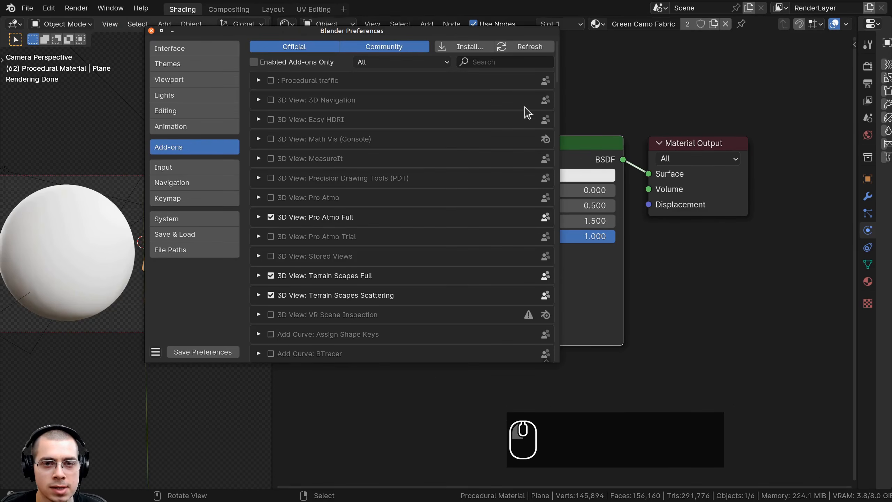
{"action": "left_click", "coordinate": [502, 64]}
{"action": "type", "text": "node"}
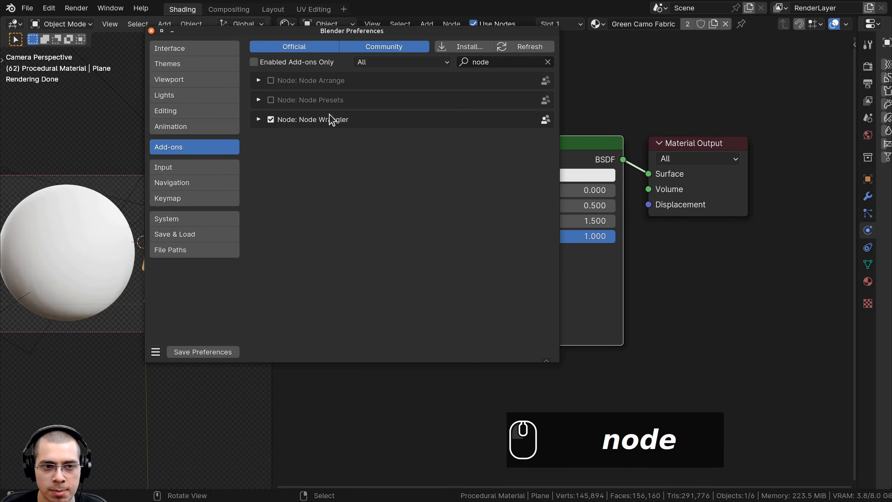
{"action": "left_click", "coordinate": [259, 120]}
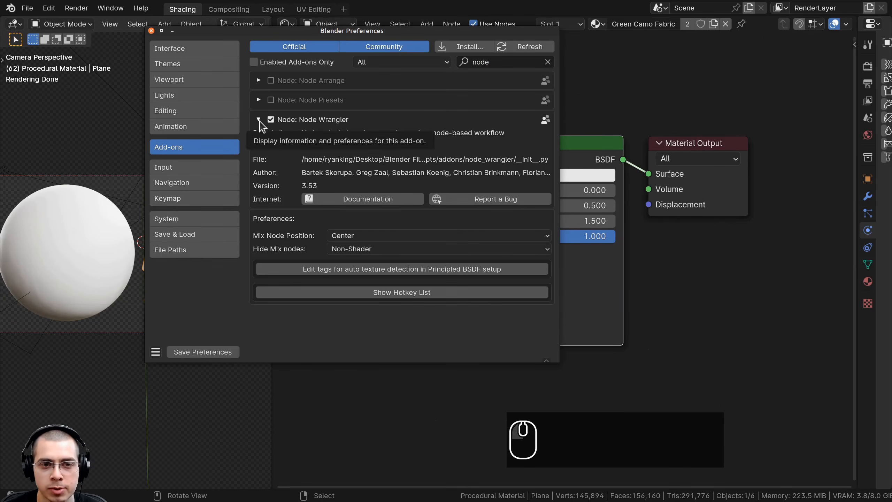
{"action": "left_click", "coordinate": [259, 120]}
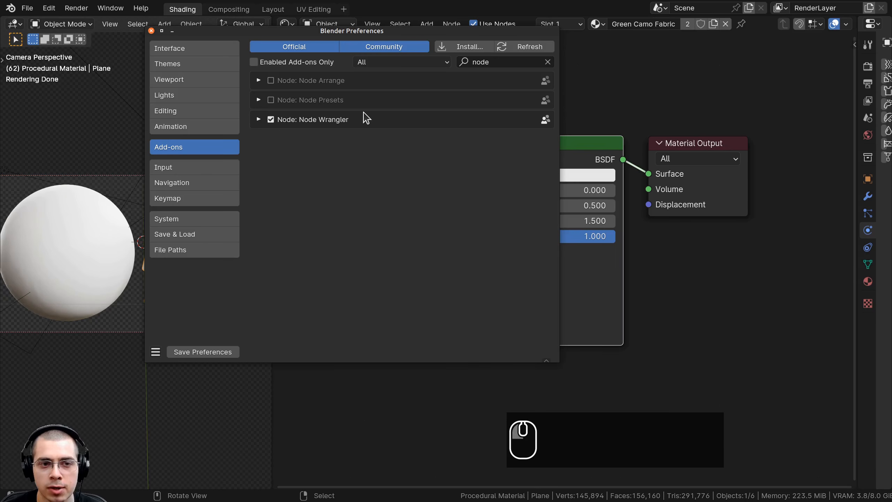
{"action": "left_click", "coordinate": [151, 31]}
Step: Show the shader editor's sidebar and add a Noise Texture node in front of the Principled BSDF
{"action": "scroll", "coordinate": [534, 186], "scroll_direction": "down", "scroll_amount": 2}
{"action": "key", "text": "a"}
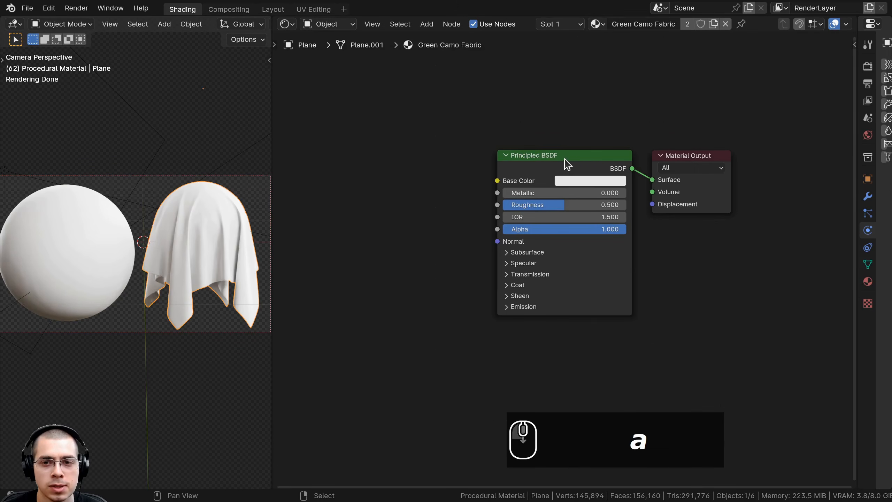
{"action": "key", "text": "n"}
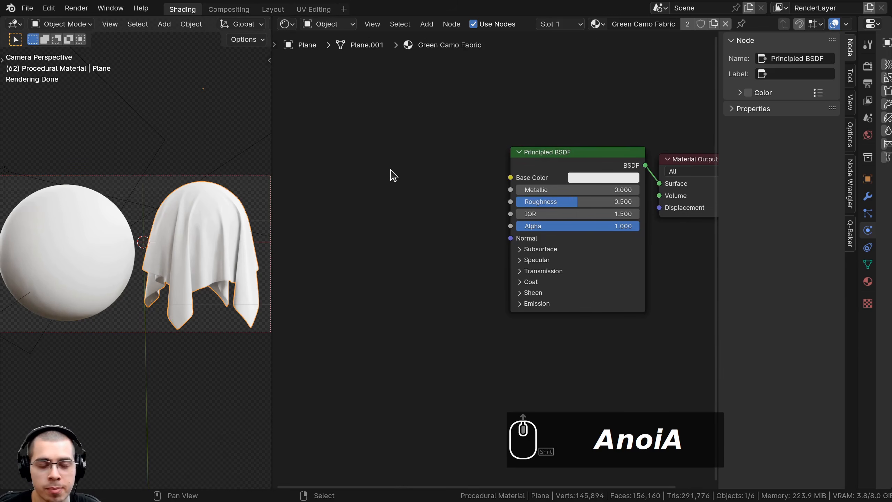
{"action": "key", "text": "shift+a"}
{"action": "left_click", "coordinate": [388, 175]}
{"action": "type", "text": "nois"}
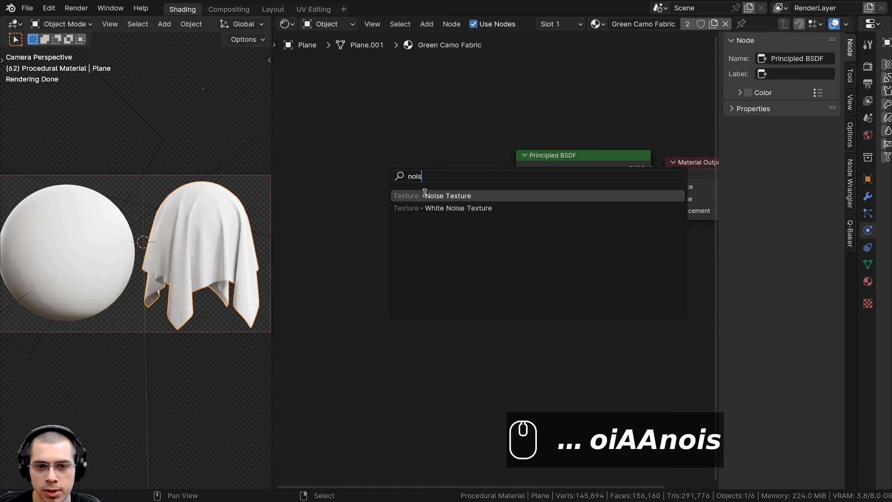
{"action": "left_click", "coordinate": [425, 194]}
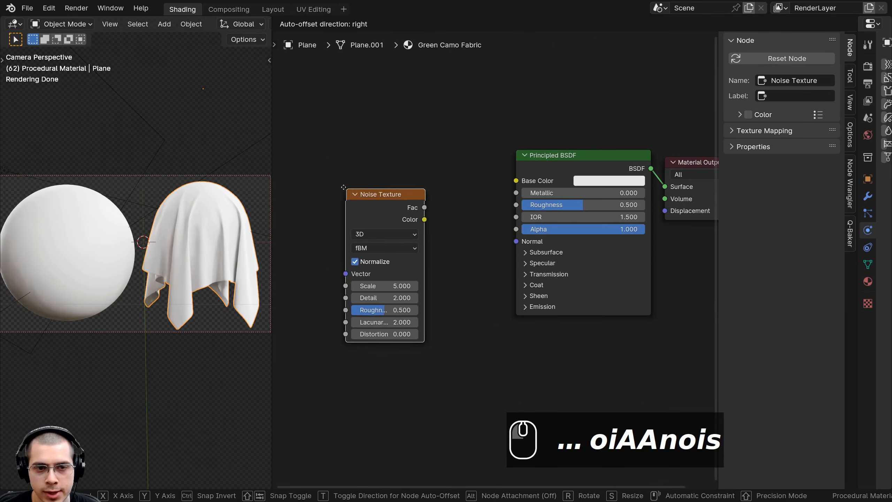
{"action": "left_click", "coordinate": [443, 194]}
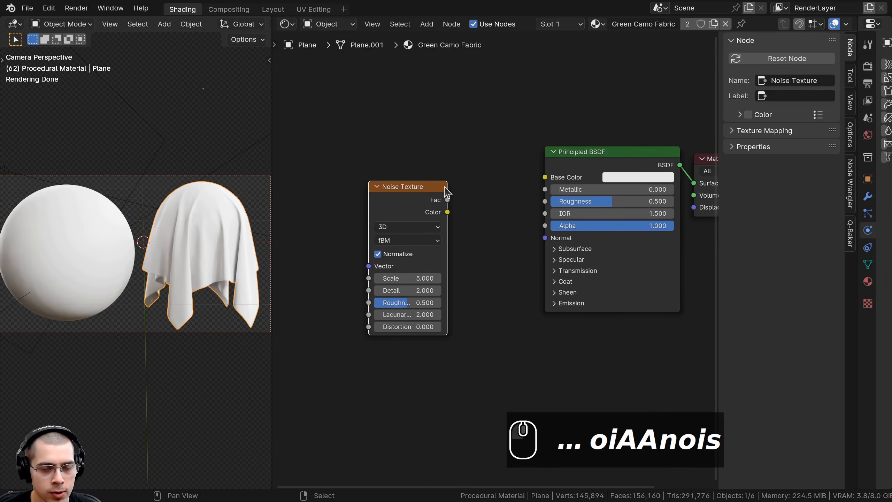
Step: Preview the Noise Texture directly on both objects, comparing it with the Principled BSDF and ending on the noise
{"action": "left_click", "coordinate": [388, 193], "text": "ctrl+shift"}
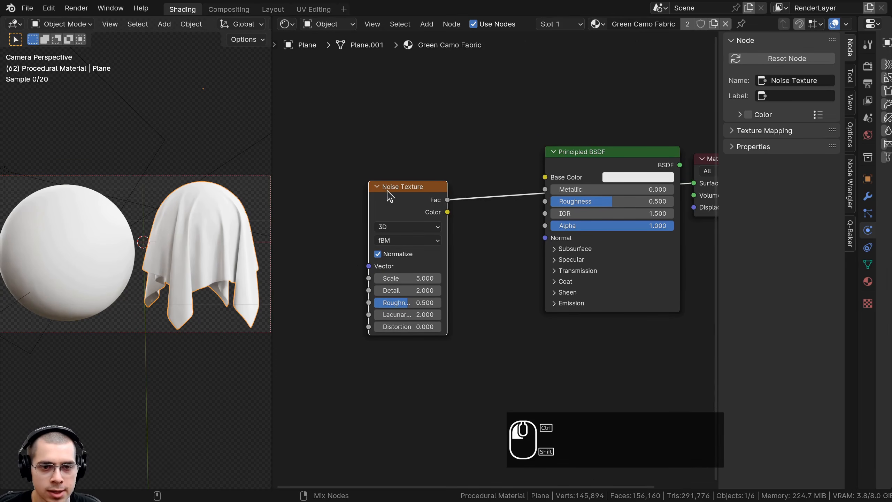
{"action": "scroll", "coordinate": [407, 198], "scroll_direction": "left", "scroll_amount": 2, "text": "ctrl"}
{"action": "left_click_drag", "start_coordinate": [428, 206], "coordinate": [414, 196]}
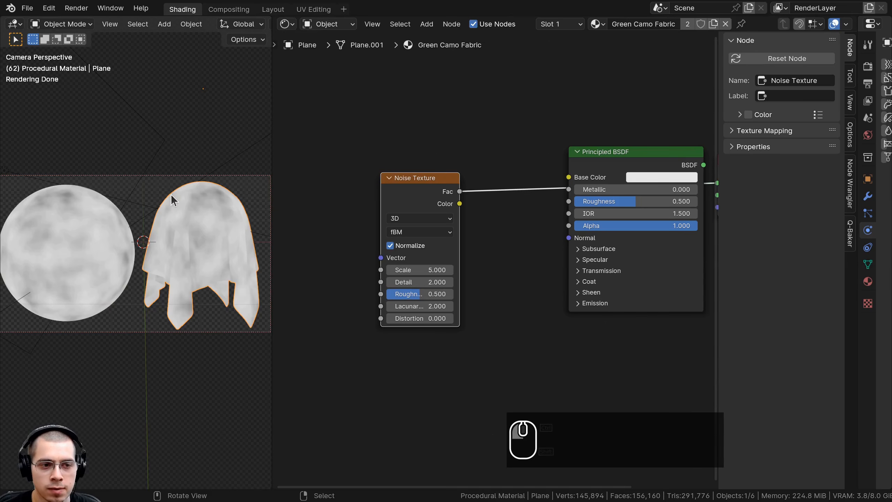
{"action": "middle_click_drag", "start_coordinate": [439, 204], "coordinate": [493, 213]}
{"action": "left_click_drag", "start_coordinate": [486, 208], "coordinate": [472, 199]}
{"action": "scroll", "coordinate": [499, 207], "scroll_direction": "down", "scroll_amount": 4}
{"action": "left_click", "coordinate": [616, 198], "text": "ctrl+shift"}
{"action": "left_click", "coordinate": [490, 211], "text": "ctrl+shift"}
{"action": "scroll", "coordinate": [503, 218], "scroll_direction": "up", "scroll_amount": 1}
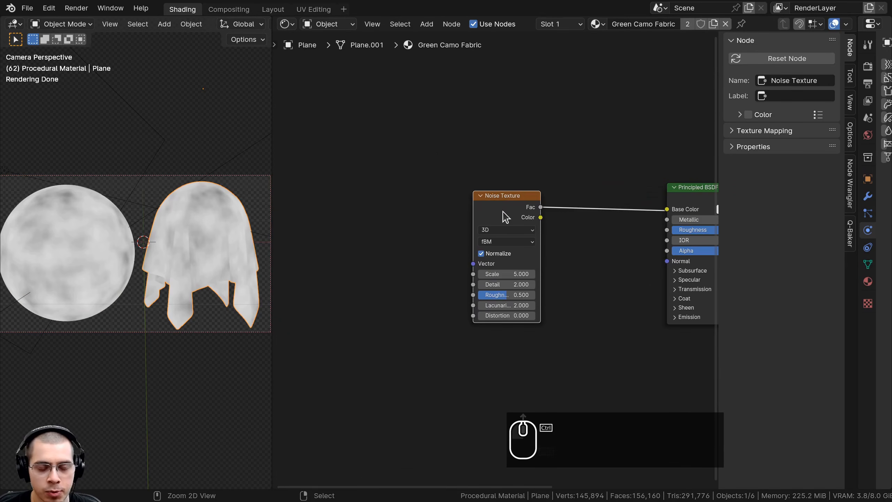
Step: Add Texture Coordinate and Mapping nodes to the Noise Texture and connect the Object coordinates to the Mapping node's Vector input
{"action": "key", "text": "ctrl+t"}
{"action": "key", "text": "a"}
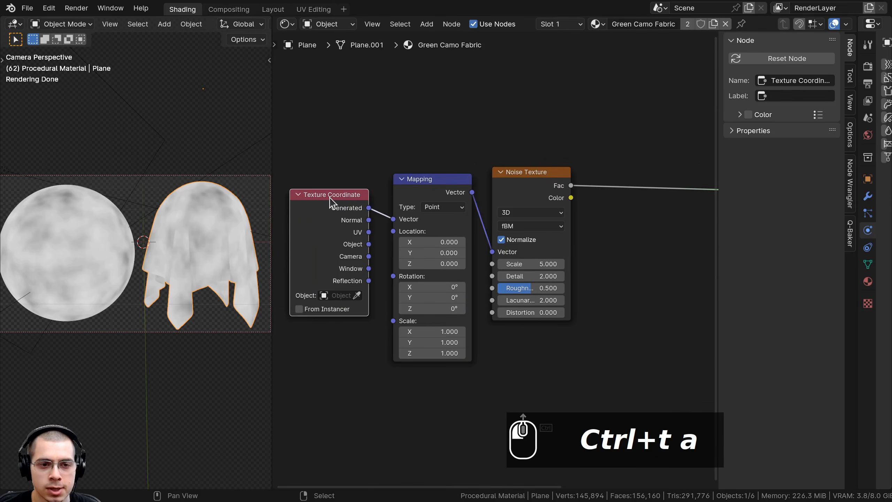
{"action": "scroll", "coordinate": [323, 190], "scroll_direction": "up", "scroll_amount": 1}
{"action": "left_click_drag", "start_coordinate": [376, 192], "coordinate": [371, 183]}
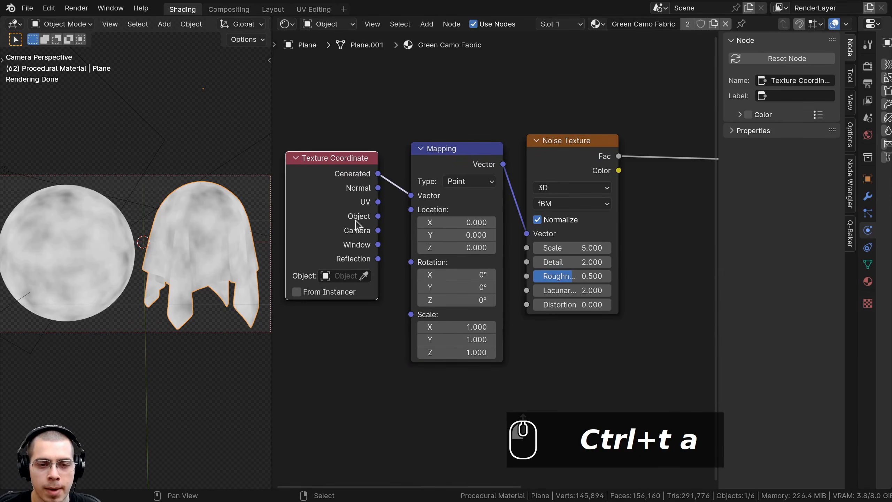
{"action": "left_click_drag", "start_coordinate": [378, 216], "coordinate": [410, 195]}
{"action": "scroll", "coordinate": [125, 251], "scroll_direction": "up", "scroll_amount": 3}
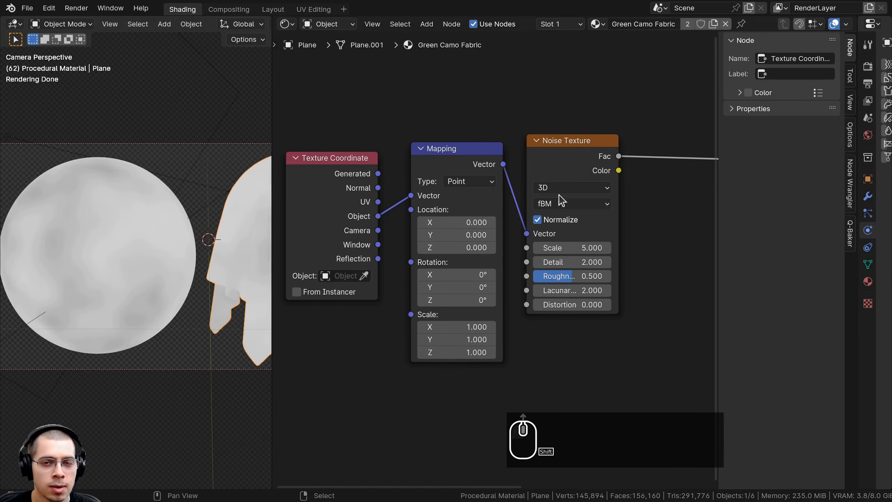
{"action": "left_click_drag", "start_coordinate": [561, 154], "coordinate": [558, 168]}
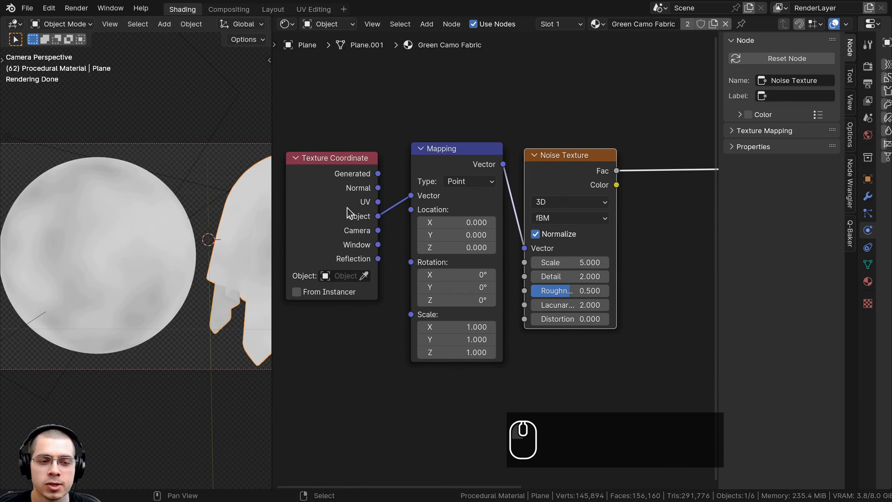
Step: Connect the Texture Coordinate node's UV output to the Mapping node's Vector input and move the Texture Coordinate node closer
{"action": "scroll", "coordinate": [348, 212], "scroll_direction": "up", "scroll_amount": 1}
{"action": "left_click_drag", "start_coordinate": [417, 196], "coordinate": [471, 185]}
{"action": "scroll", "coordinate": [207, 197], "scroll_direction": "down", "scroll_amount": 3}
{"action": "middle_click_drag", "start_coordinate": [205, 197], "coordinate": [193, 235]}
{"action": "middle_click_drag", "start_coordinate": [193, 235], "coordinate": [189, 246], "text": "shift"}
{"action": "scroll", "coordinate": [189, 246], "scroll_direction": "up", "scroll_amount": 4}
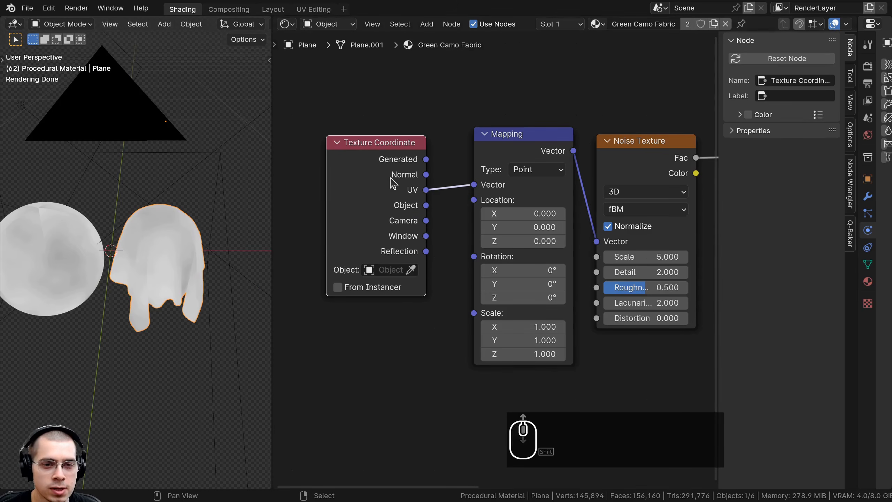
{"action": "left_click_drag", "start_coordinate": [392, 183], "coordinate": [403, 174]}
{"action": "scroll", "coordinate": [158, 219], "scroll_direction": "up", "scroll_amount": 3}
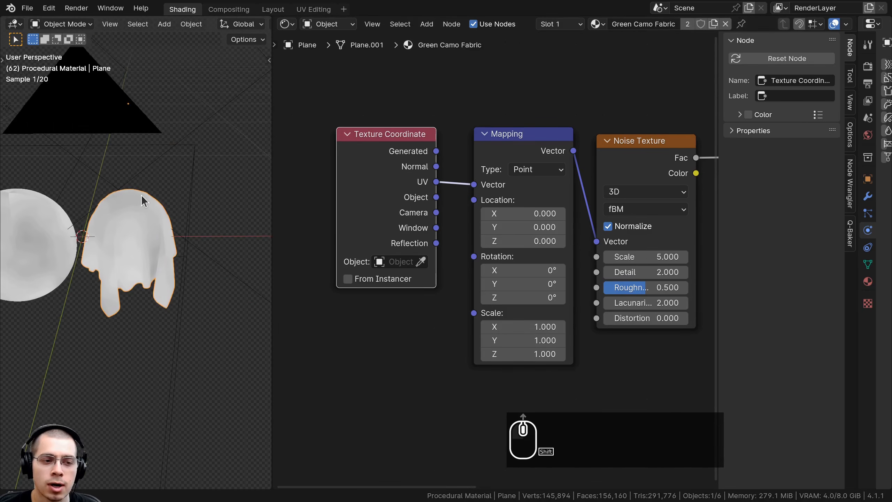
Step: Examine how the UV-mapped noise follows the draped cloth, then inspect its folds up close in solid shading
{"action": "middle_click_drag", "start_coordinate": [147, 222], "coordinate": [147, 214]}
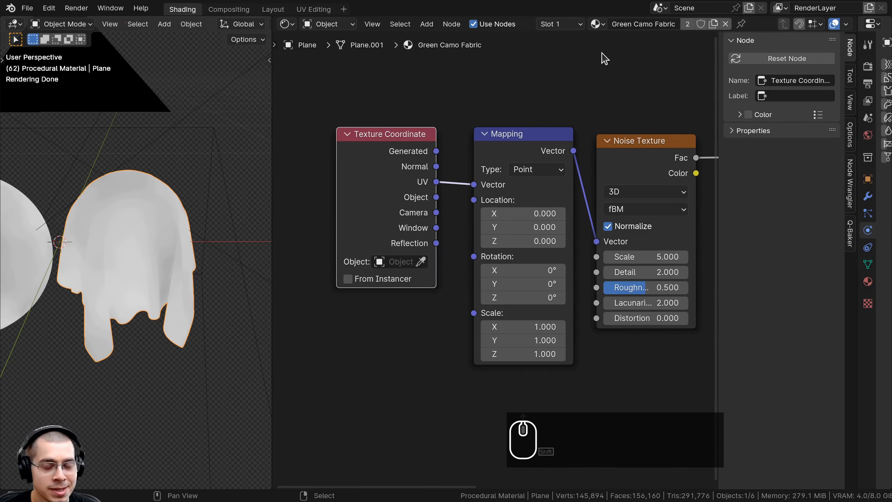
{"action": "middle_click_drag", "start_coordinate": [602, 53], "coordinate": [606, 46]}
{"action": "scroll", "coordinate": [215, 167], "scroll_direction": "up", "scroll_amount": 5}
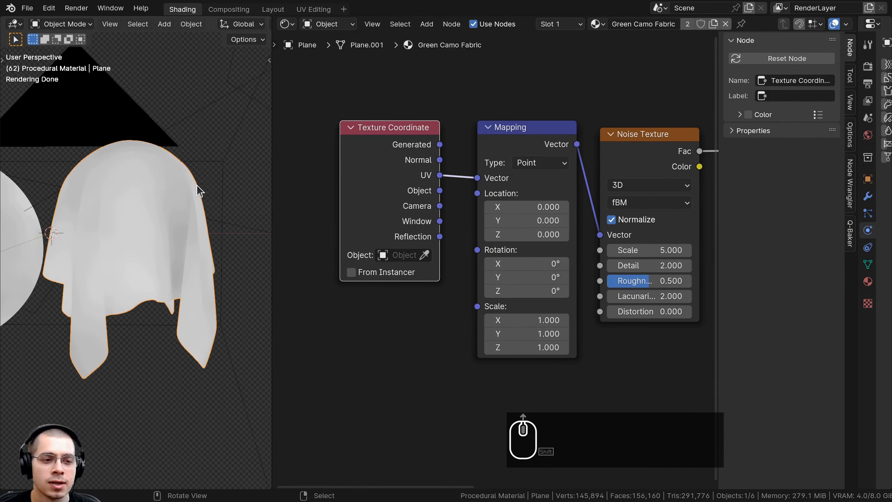
{"action": "middle_click_drag", "start_coordinate": [151, 212], "coordinate": [134, 147]}
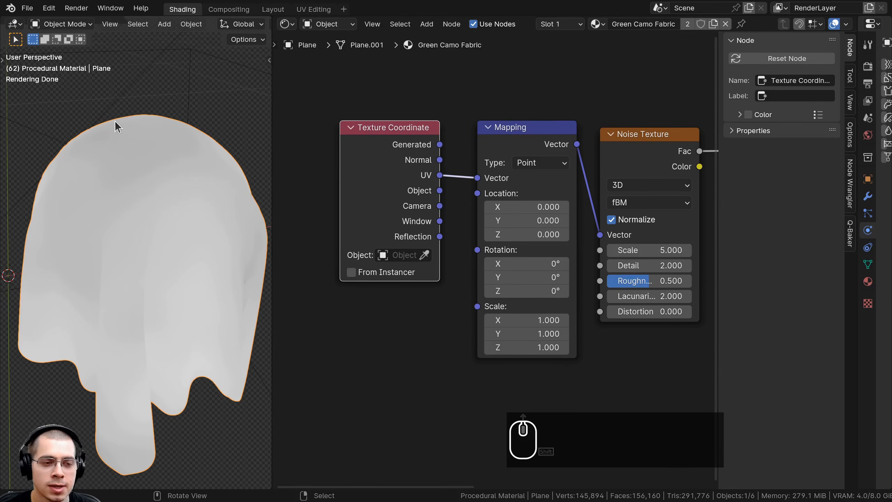
{"action": "mouse_move", "coordinate": [197, 155]}
{"action": "middle_mouse_down"}
{"action": "mouse_move", "coordinate": [66, 140]}
{"action": "mouse_move", "coordinate": [87, 169]}
{"action": "middle_mouse_up"}
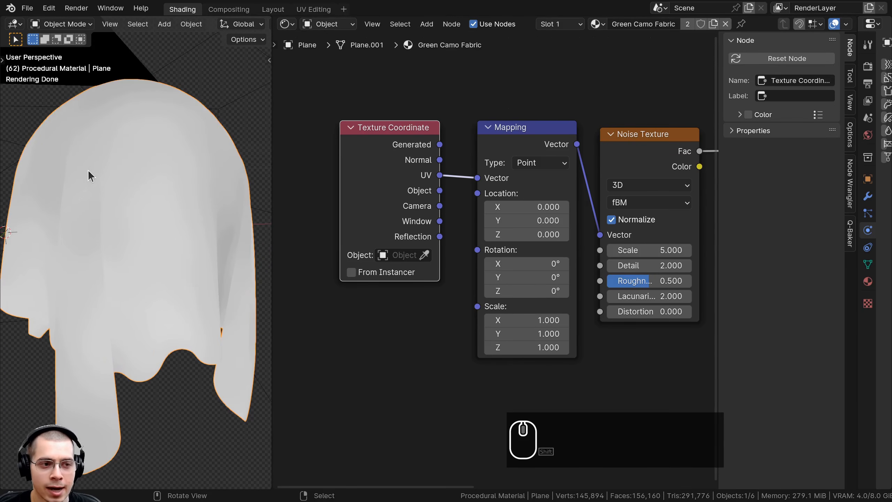
{"action": "key", "text": "z"}
{"action": "left_click", "coordinate": [300, 215]}
{"action": "middle_click_drag", "start_coordinate": [176, 175], "coordinate": [60, 159]}
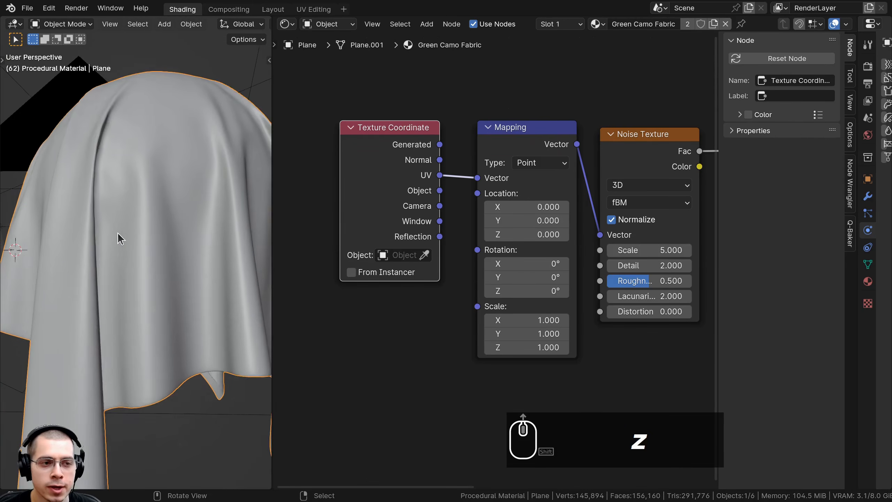
{"action": "scroll", "coordinate": [112, 132], "scroll_direction": "up", "scroll_amount": 3}
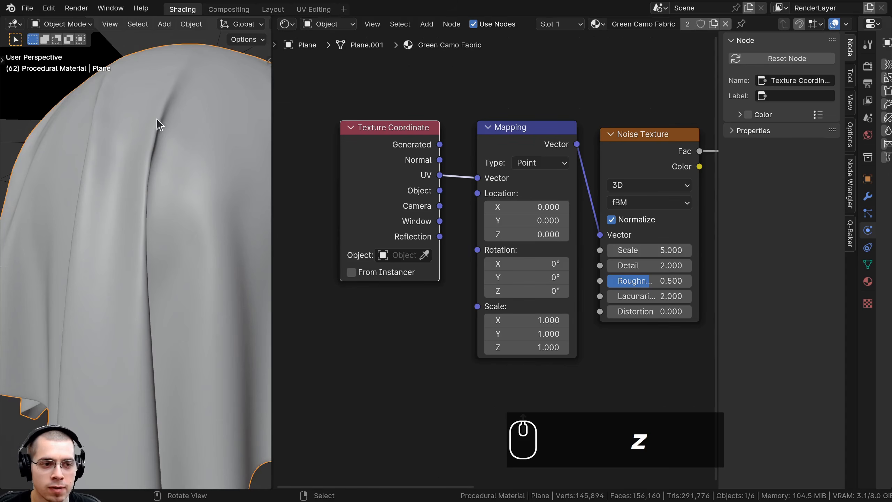
Step: Examine the draped cloth's folds from several angles in solid shading, nudging the Texture Coordinate node closer to the Mapping node
{"action": "middle_click_drag", "start_coordinate": [120, 165], "coordinate": [33, 149]}
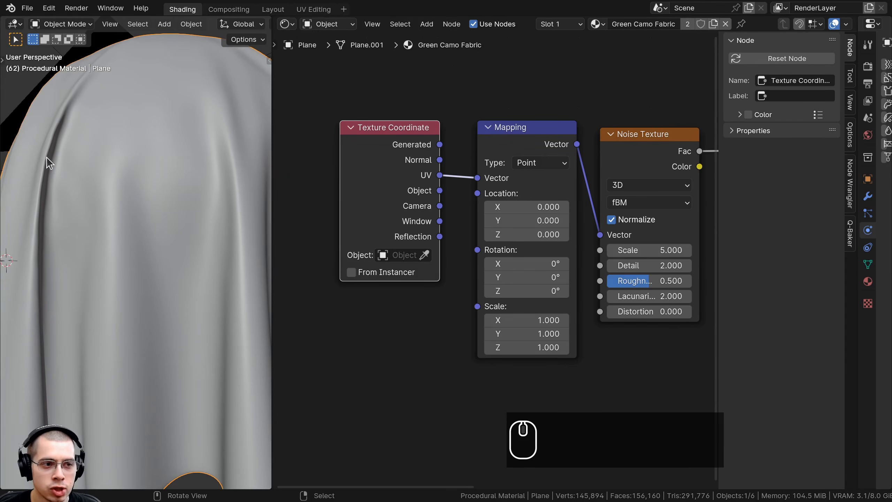
{"action": "scroll", "coordinate": [95, 154], "scroll_direction": "down", "scroll_amount": 4}
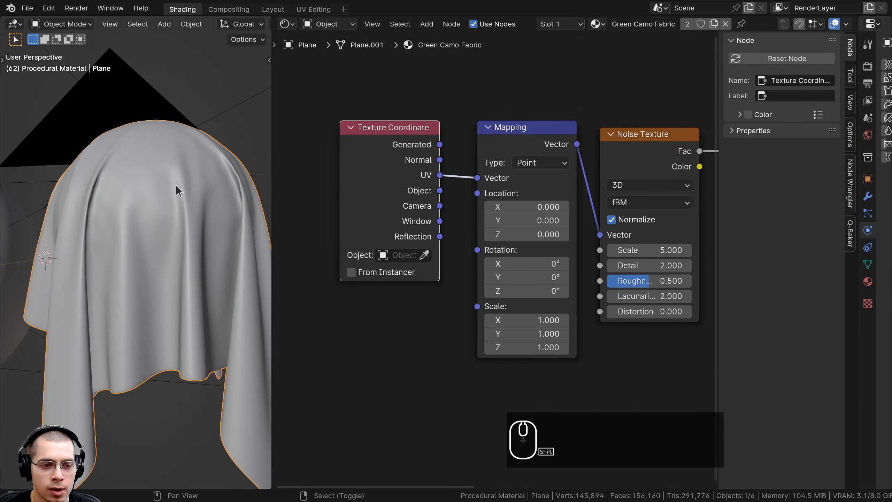
{"action": "scroll", "coordinate": [176, 185], "scroll_direction": "up", "scroll_amount": 6}
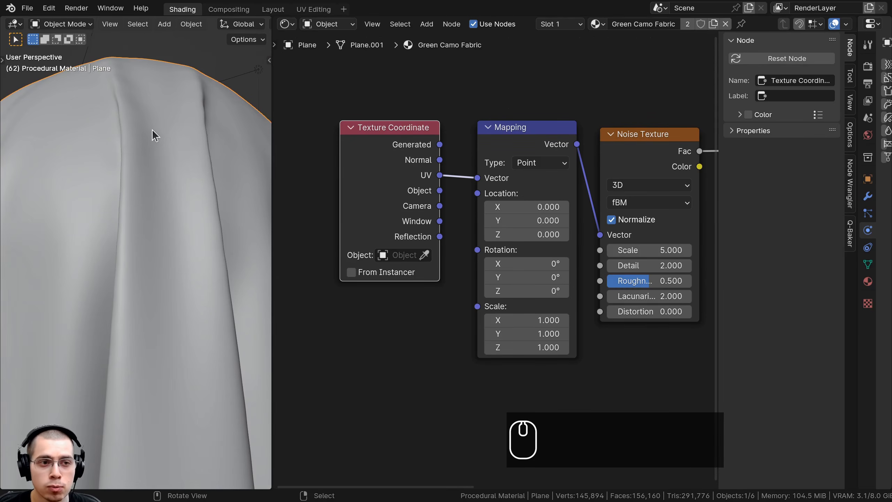
{"action": "middle_click_drag", "start_coordinate": [188, 109], "coordinate": [114, 93]}
{"action": "scroll", "coordinate": [130, 138], "scroll_direction": "down", "scroll_amount": 1}
{"action": "scroll", "coordinate": [384, 211], "scroll_direction": "down", "scroll_amount": 1}
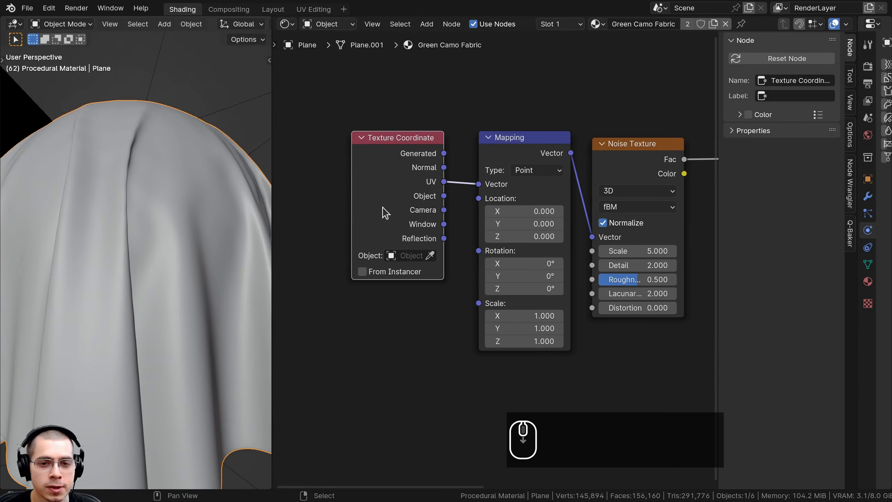
{"action": "left_click_drag", "start_coordinate": [407, 182], "coordinate": [420, 178]}
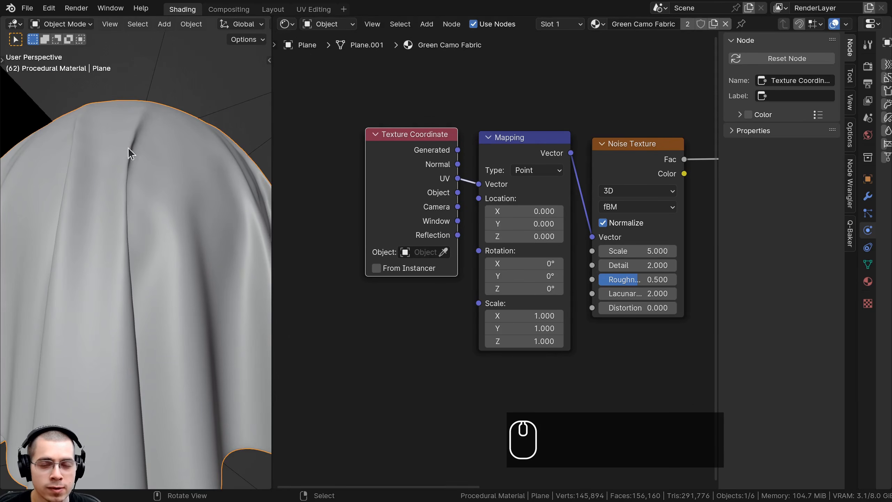
{"action": "left_click_drag", "start_coordinate": [426, 174], "coordinate": [441, 181]}
{"action": "scroll", "coordinate": [147, 301], "scroll_direction": "down", "scroll_amount": 4}
{"action": "middle_click_drag", "start_coordinate": [146, 301], "coordinate": [131, 296]}
{"action": "middle_click_drag", "start_coordinate": [130, 354], "coordinate": [148, 313], "text": "shift"}
{"action": "scroll", "coordinate": [151, 317], "scroll_direction": "down", "scroll_amount": 3}
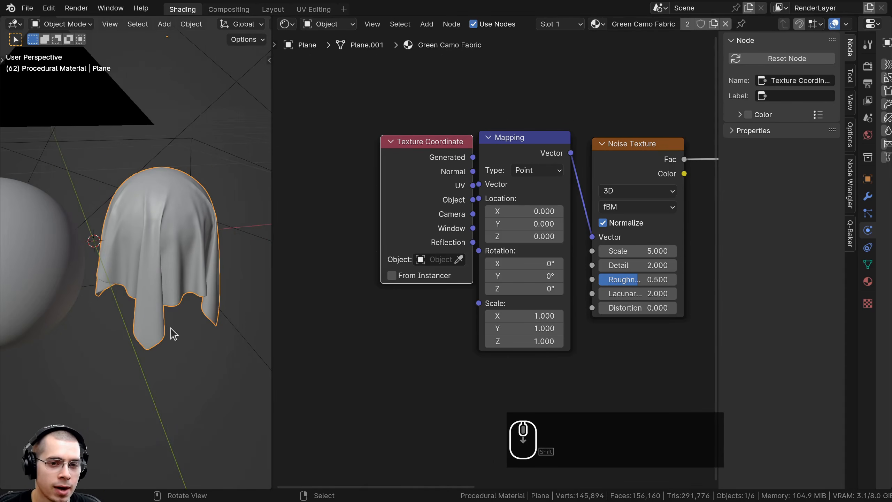
Step: Switch to rendered shading and inspect the noise across the sphere's UV seams and over the top of the draped cloth
{"action": "key", "text": "z"}
{"action": "mouse_move", "coordinate": [141, 148]}
{"action": "middle_mouse_down"}
{"action": "mouse_move", "coordinate": [92, 90]}
{"action": "mouse_move", "coordinate": [82, 250]}
{"action": "mouse_move", "coordinate": [204, 232]}
{"action": "mouse_move", "coordinate": [217, 276]}
{"action": "mouse_move", "coordinate": [69, 250]}
{"action": "mouse_move", "coordinate": [99, 236]}
{"action": "mouse_move", "coordinate": [78, 285]}
{"action": "middle_mouse_up"}
{"action": "scroll", "coordinate": [204, 231], "scroll_direction": "up", "scroll_amount": 1}
{"action": "scroll", "coordinate": [105, 295], "scroll_direction": "up", "scroll_amount": 5}
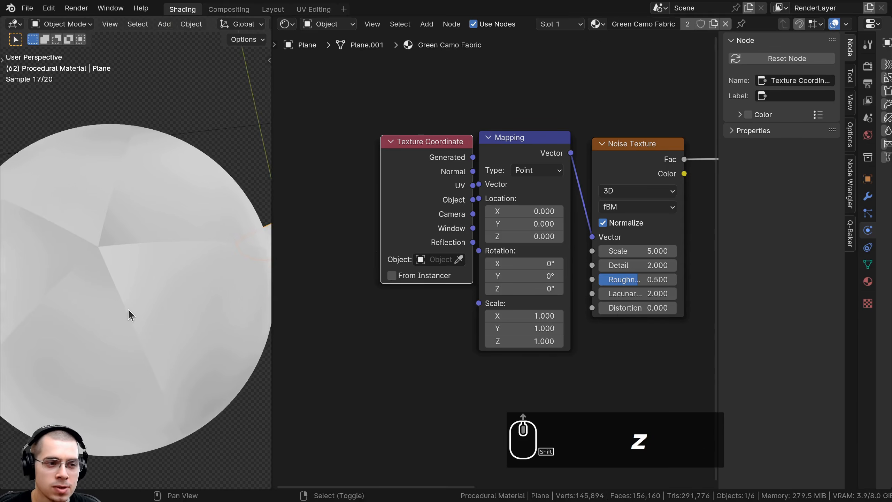
{"action": "left_click", "coordinate": [108, 212]}
{"action": "middle_click_drag", "start_coordinate": [107, 217], "coordinate": [108, 252], "text": "shift"}
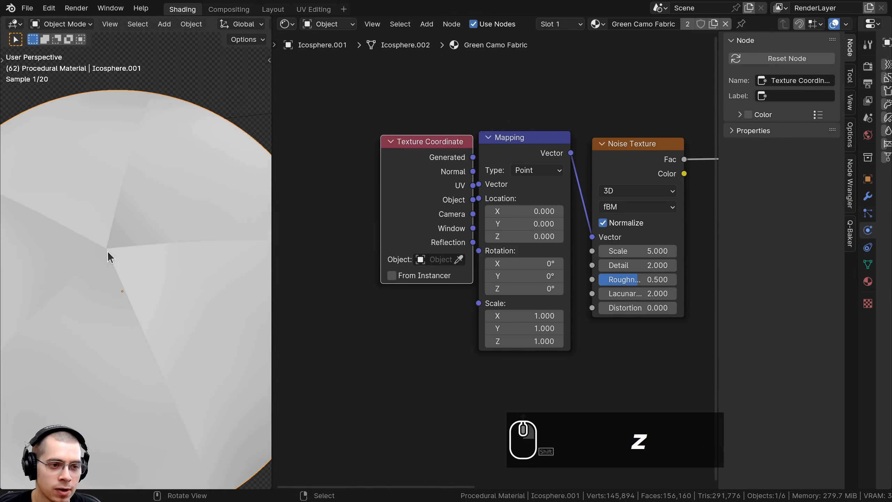
{"action": "scroll", "coordinate": [105, 167], "scroll_direction": "down", "scroll_amount": 4}
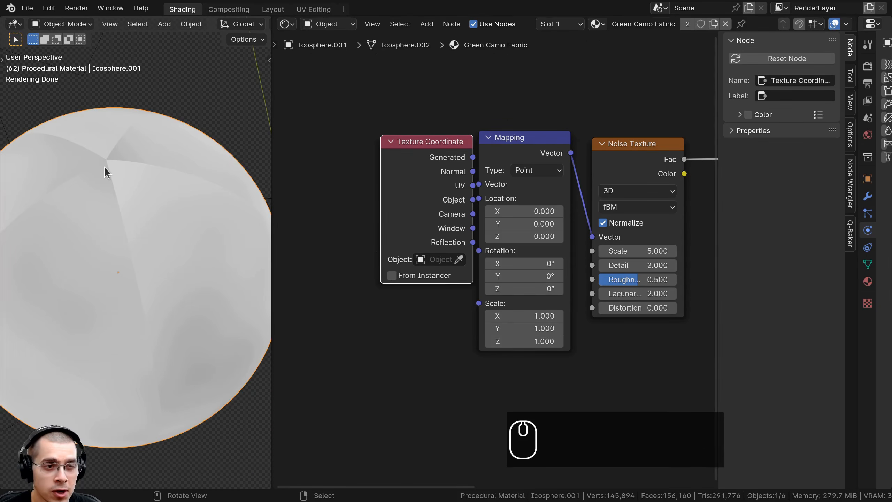
{"action": "scroll", "coordinate": [142, 262], "scroll_direction": "up", "scroll_amount": 3}
{"action": "middle_click_drag", "start_coordinate": [123, 234], "coordinate": [19, 268], "text": "shift"}
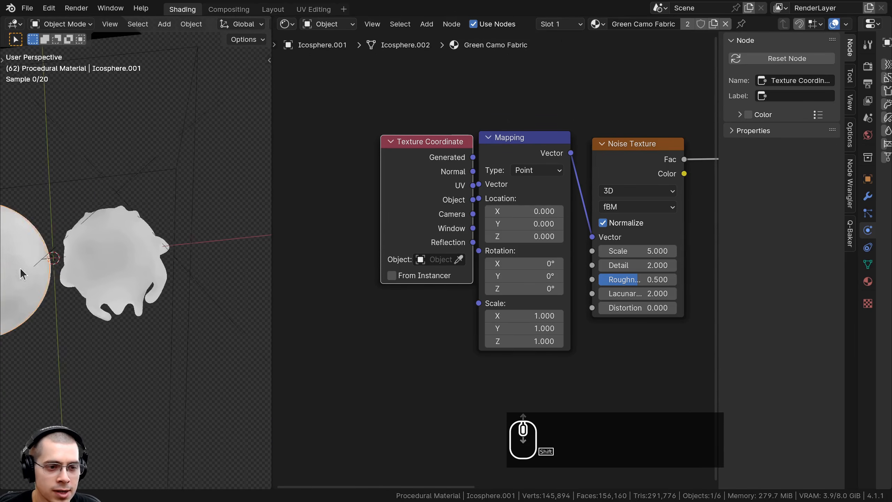
{"action": "left_click", "coordinate": [109, 220]}
{"action": "middle_click_drag", "start_coordinate": [157, 227], "coordinate": [115, 294]}
{"action": "middle_click_drag", "start_coordinate": [128, 138], "coordinate": [132, 245]}
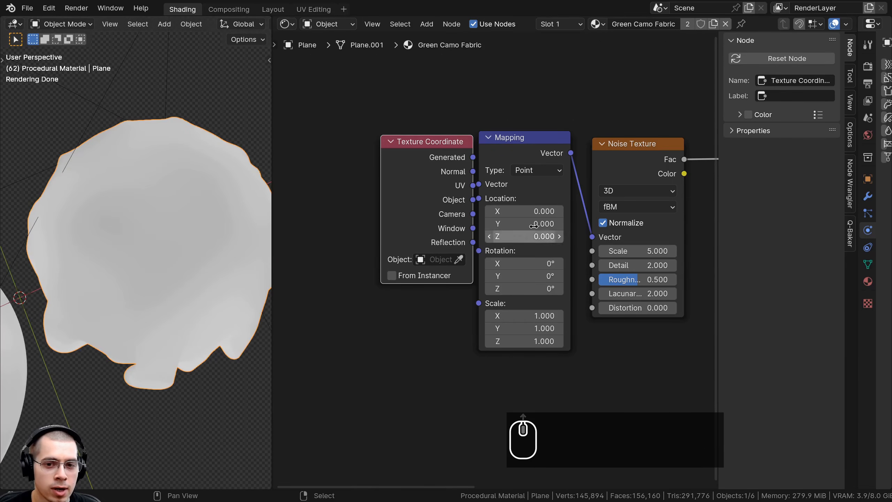
Step: Raise the Noise Texture scale to 36.6, view both objects through the camera, and space the Texture Coordinate node away from the Mapping node
{"action": "left_click_drag", "start_coordinate": [647, 251], "coordinate": [748, 250]}
{"action": "middle_click_drag", "start_coordinate": [215, 320], "coordinate": [72, 144]}
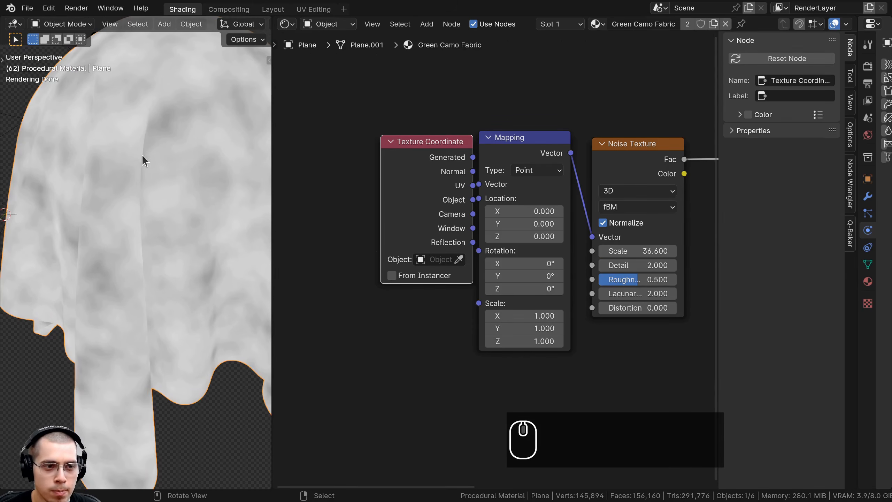
{"action": "scroll", "coordinate": [183, 174], "scroll_direction": "down", "scroll_amount": 6}
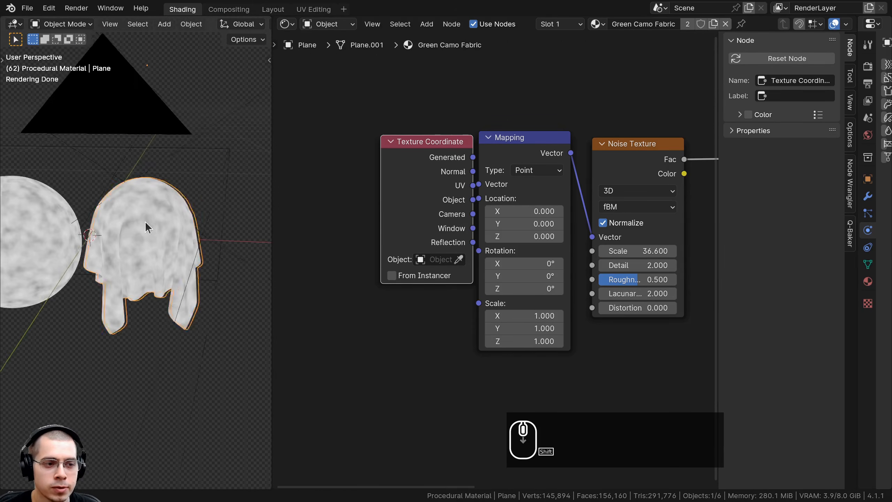
{"action": "key", "text": "KP_0"}
{"action": "left_click_drag", "start_coordinate": [474, 191], "coordinate": [453, 189]}
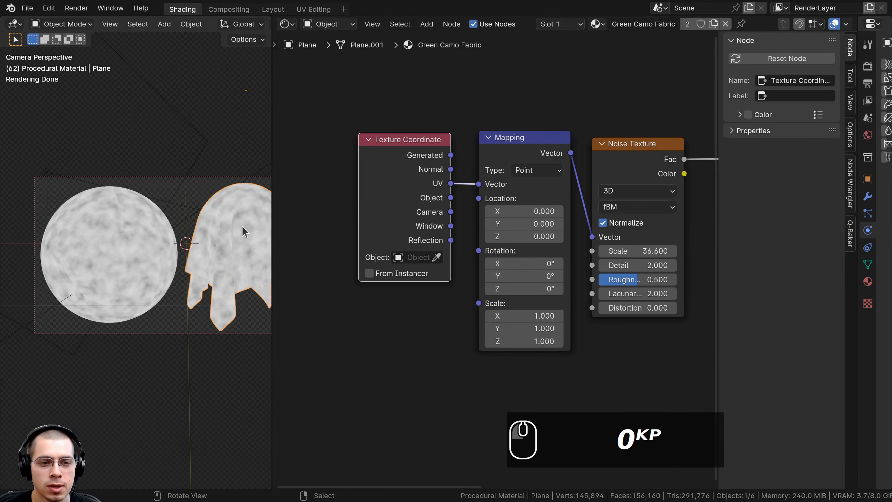
{"action": "middle_click_drag", "start_coordinate": [241, 225], "coordinate": [182, 219], "text": "shift"}
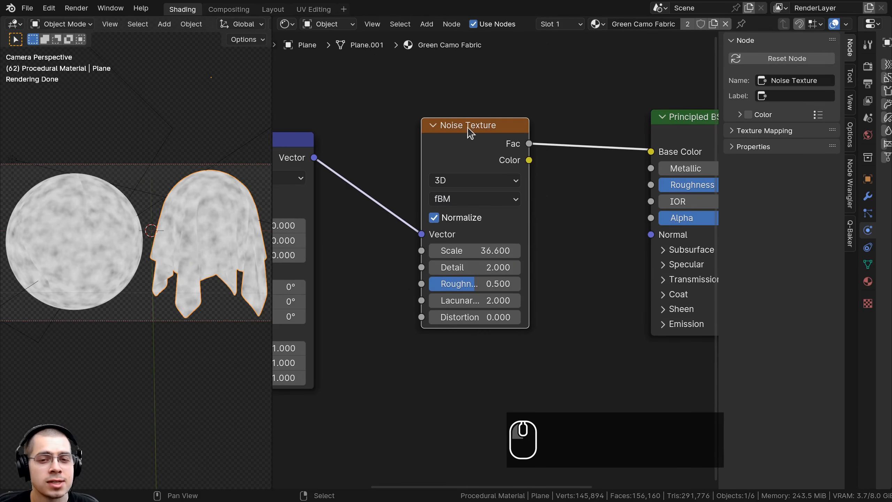
Step: Change the Noise Texture type to Hetero Terrain, with its scale set to 70 and roughness to 0
{"action": "middle_click_drag", "start_coordinate": [462, 184], "coordinate": [459, 177]}
{"action": "left_click", "coordinate": [463, 195]}
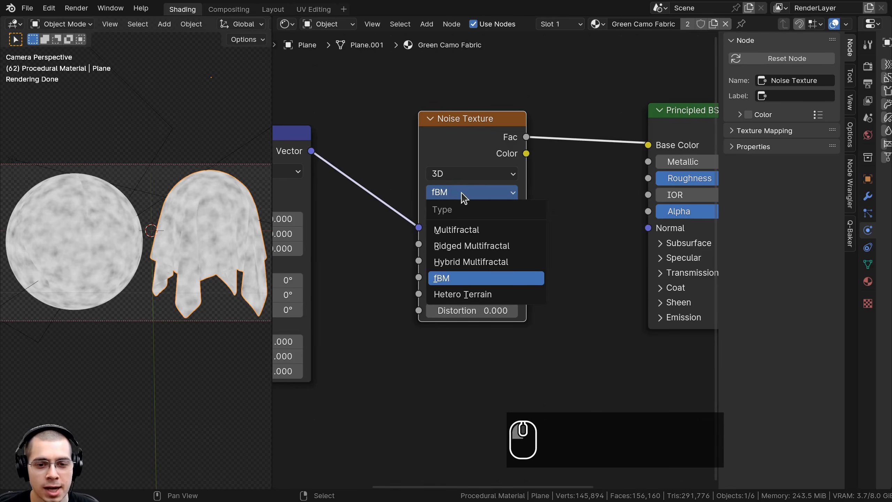
{"action": "left_click", "coordinate": [458, 294]}
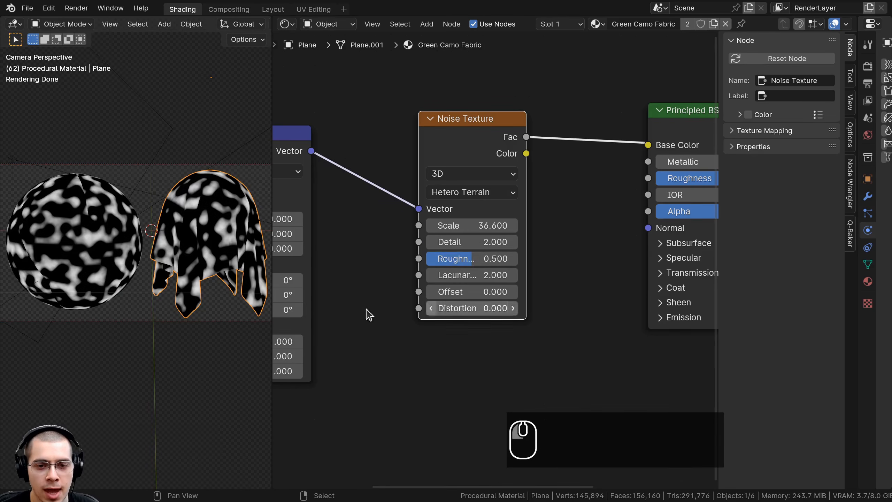
{"action": "double_click", "coordinate": [482, 226]}
{"action": "type", "text": "70"}
{"action": "key", "text": "Return"}
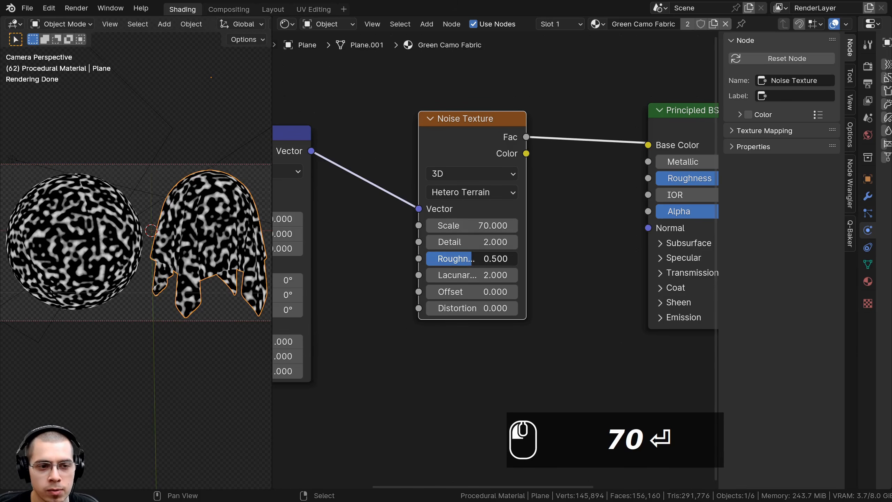
{"action": "left_click_drag", "start_coordinate": [461, 258], "coordinate": [435, 259]}
Step: Insert a second Noise Texture between the Mapping node and the Hetero Terrain noise, and tidy the spacing of both noise nodes
{"action": "left_click_drag", "start_coordinate": [477, 155], "coordinate": [504, 162]}
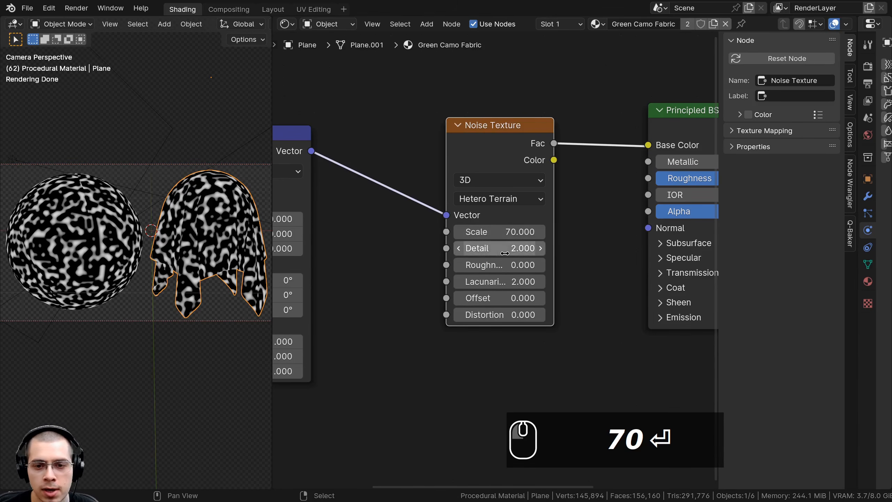
{"action": "scroll", "coordinate": [492, 214], "scroll_direction": "down", "scroll_amount": 1}
{"action": "scroll", "coordinate": [495, 219], "scroll_direction": "down", "scroll_amount": 2}
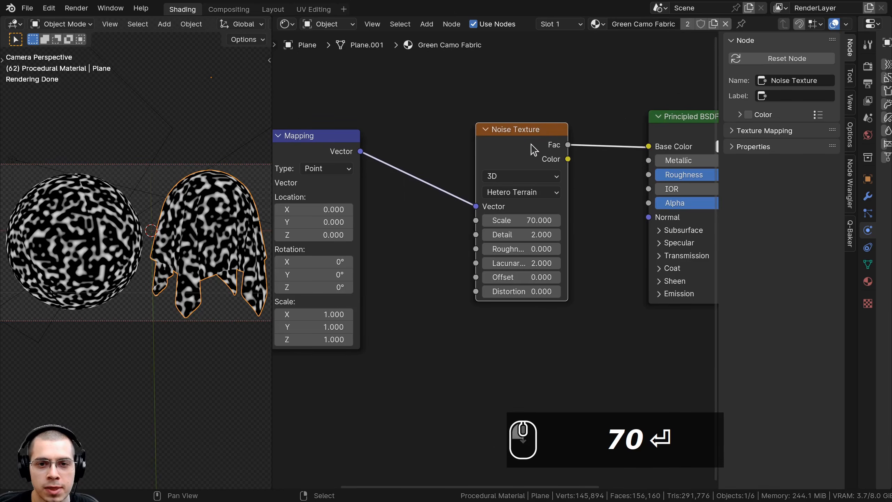
{"action": "key", "text": "shift+a"}
{"action": "left_click", "coordinate": [478, 106]}
{"action": "type", "text": "nois"}
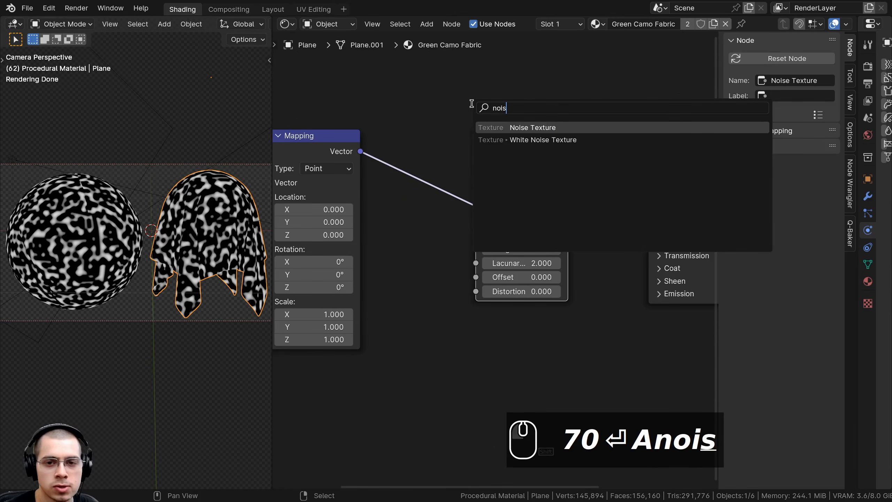
{"action": "key", "text": "Return"}
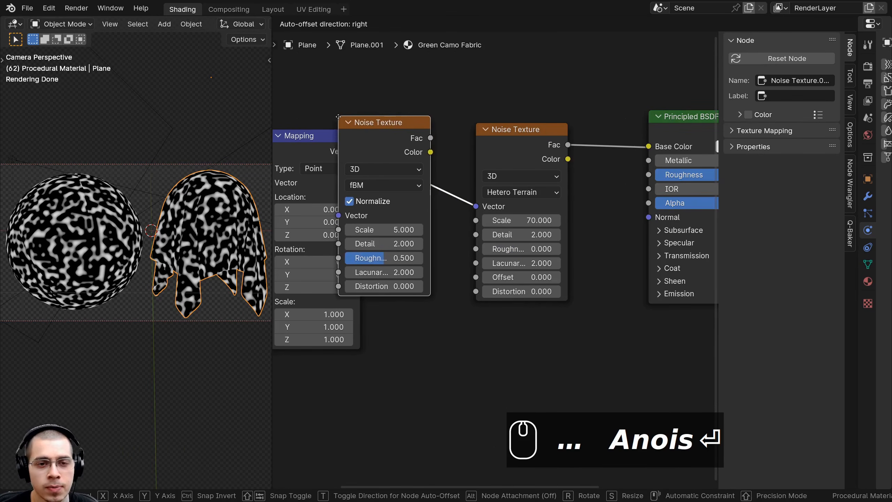
{"action": "left_click", "coordinate": [371, 145]}
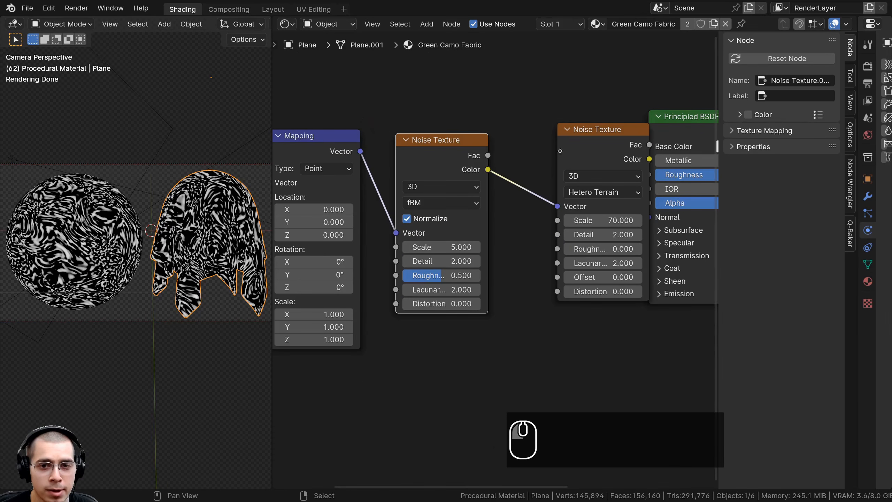
{"action": "left_click_drag", "start_coordinate": [444, 166], "coordinate": [400, 142]}
{"action": "left_click", "coordinate": [550, 141]}
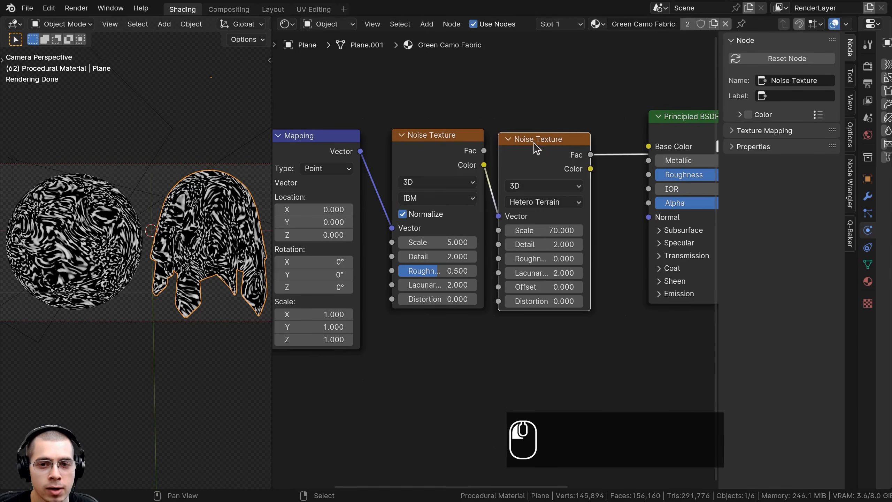
{"action": "mouse_move", "coordinate": [551, 149]}
{"action": "left_mouse_down"}
{"action": "mouse_move", "coordinate": [573, 123]}
{"action": "mouse_move", "coordinate": [561, 152]}
{"action": "mouse_move", "coordinate": [544, 139]}
{"action": "mouse_move", "coordinate": [545, 154]}
{"action": "left_mouse_up"}
Step: Set the new fBM Noise Texture's scale to 1.7 and its detail to 15
{"action": "middle_click_drag", "start_coordinate": [164, 275], "coordinate": [221, 288], "text": "shift"}
{"action": "scroll", "coordinate": [220, 289], "scroll_direction": "up", "scroll_amount": 4}
{"action": "scroll", "coordinate": [423, 271], "scroll_direction": "up", "scroll_amount": 2}
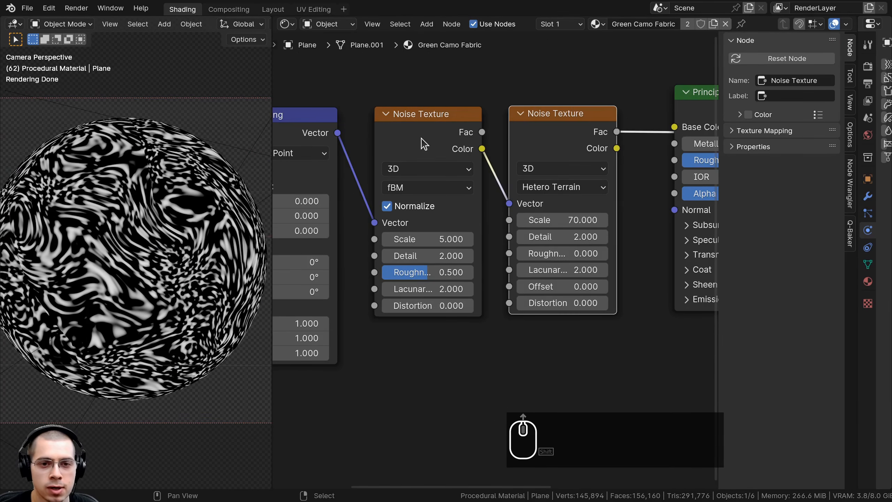
{"action": "left_click", "coordinate": [424, 143]}
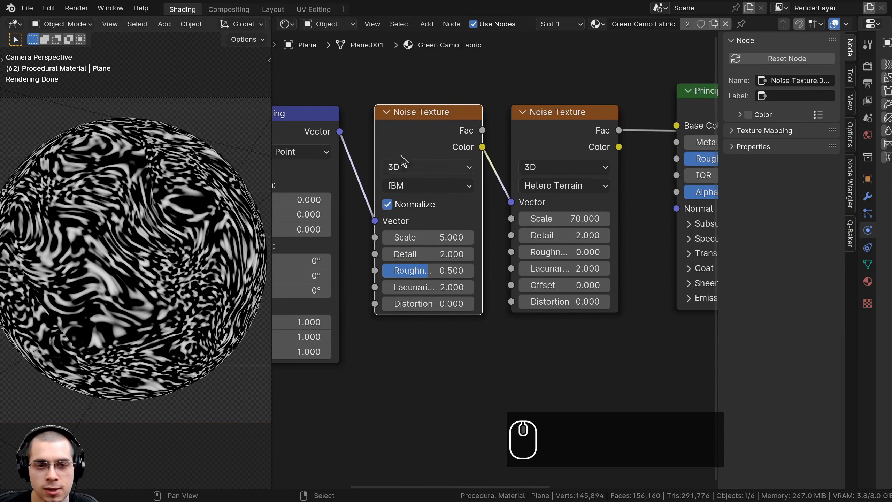
{"action": "left_click", "coordinate": [415, 238]}
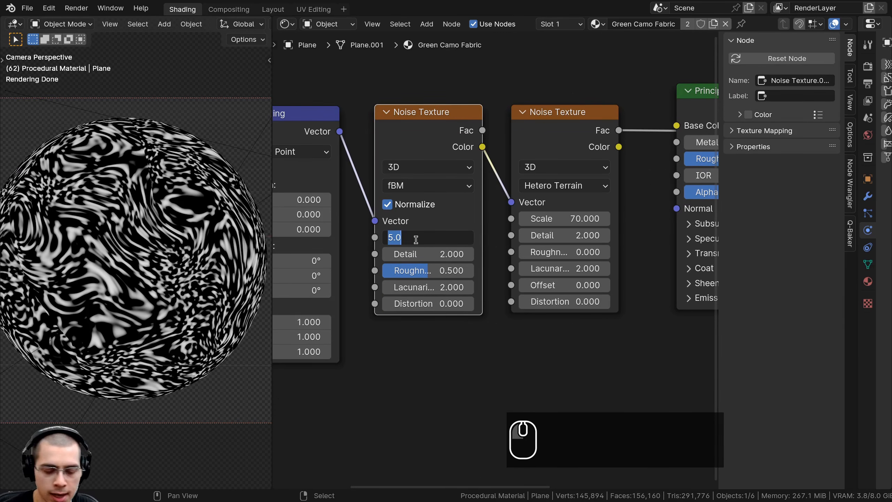
{"action": "type", "text": "1.7"}
{"action": "key", "text": "Return"}
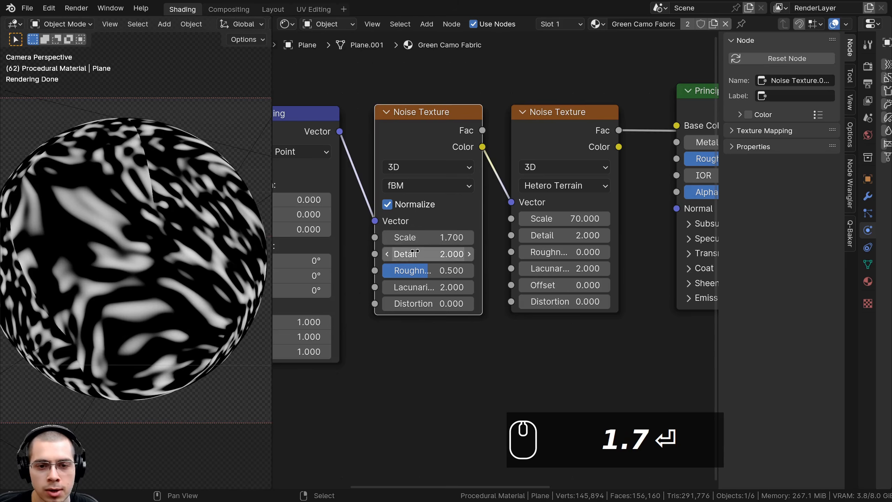
{"action": "left_click_drag", "start_coordinate": [414, 254], "coordinate": [442, 253]}
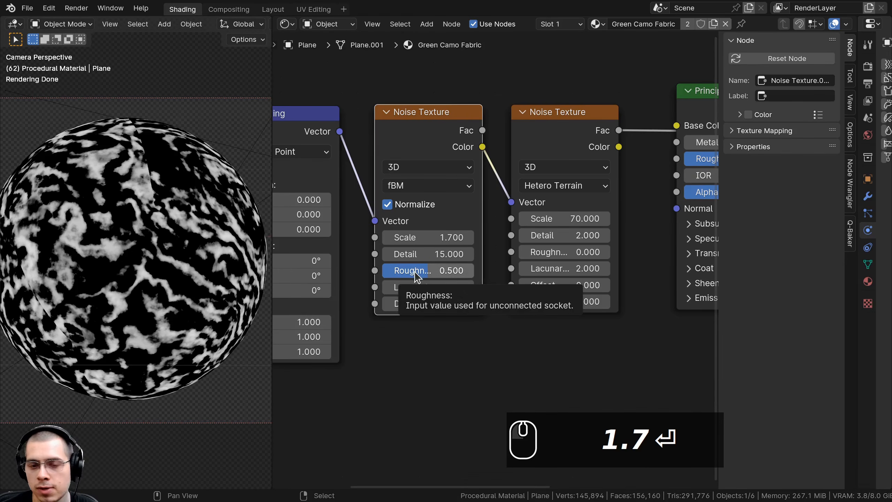
{"action": "middle_click_drag", "start_coordinate": [413, 239], "coordinate": [410, 238]}
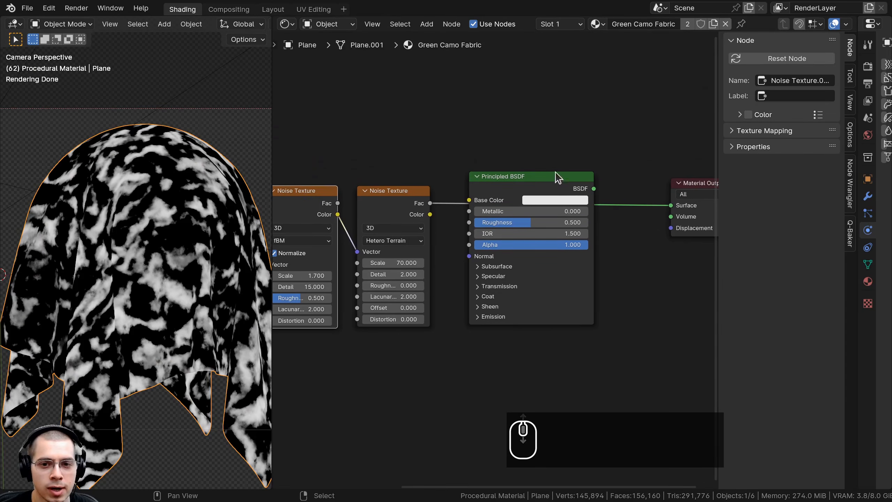
Step: Make room beside the Principled BSDF and insert a Color Ramp between the Hetero Terrain noise and the Base Color input
{"action": "scroll", "coordinate": [562, 179], "scroll_direction": "down", "scroll_amount": 2}
{"action": "key", "text": "g"}
{"action": "left_click", "coordinate": [723, 243]}
{"action": "key", "text": "shift+a"}
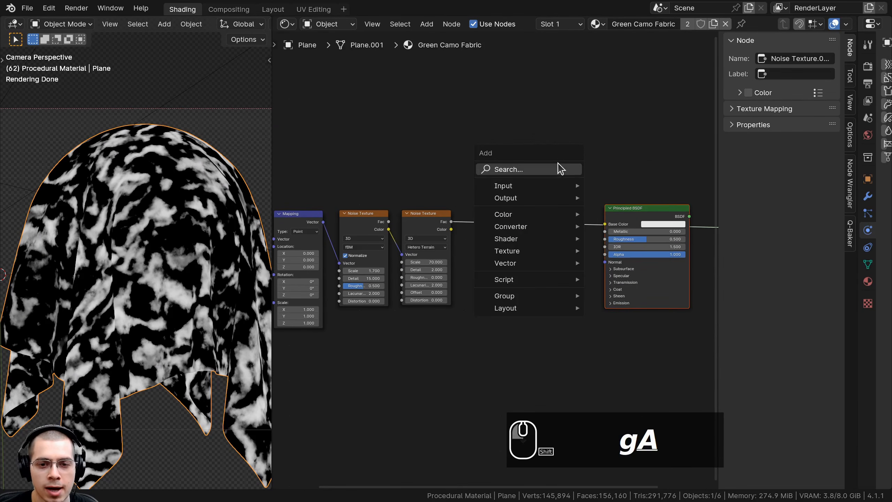
{"action": "left_click", "coordinate": [557, 167]}
{"action": "type", "text": "col"}
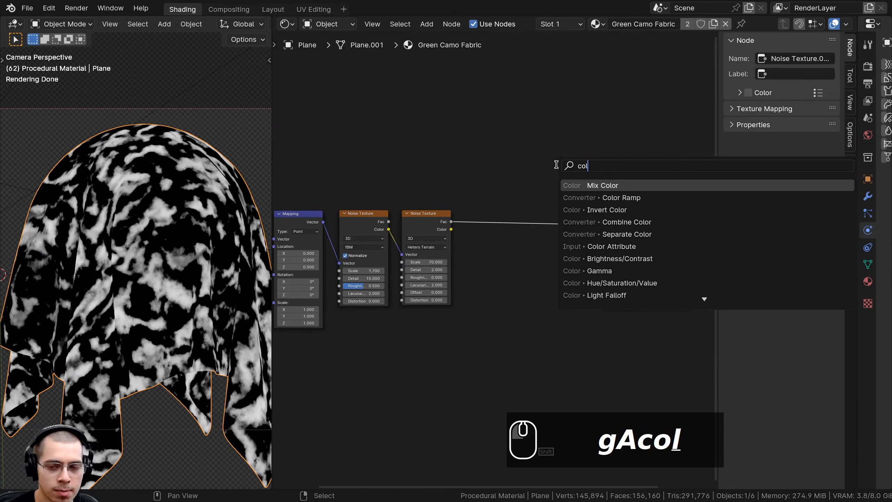
{"action": "left_click", "coordinate": [598, 197]}
{"action": "scroll", "coordinate": [470, 221], "scroll_direction": "up", "scroll_amount": 1}
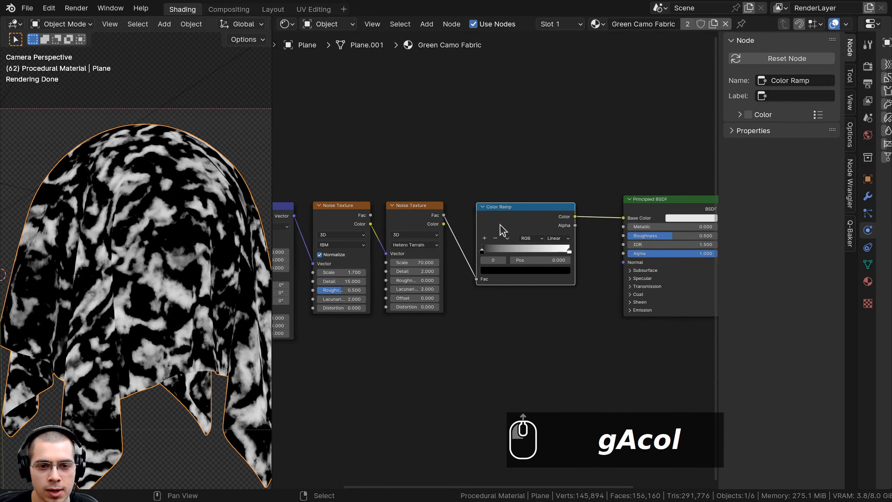
{"action": "left_click", "coordinate": [473, 222]}
Step: Set the Color Ramp's interpolation to Constant and move its white stop to 0.025 for a hard-edged pattern
{"action": "scroll", "coordinate": [511, 227], "scroll_direction": "up", "scroll_amount": 3}
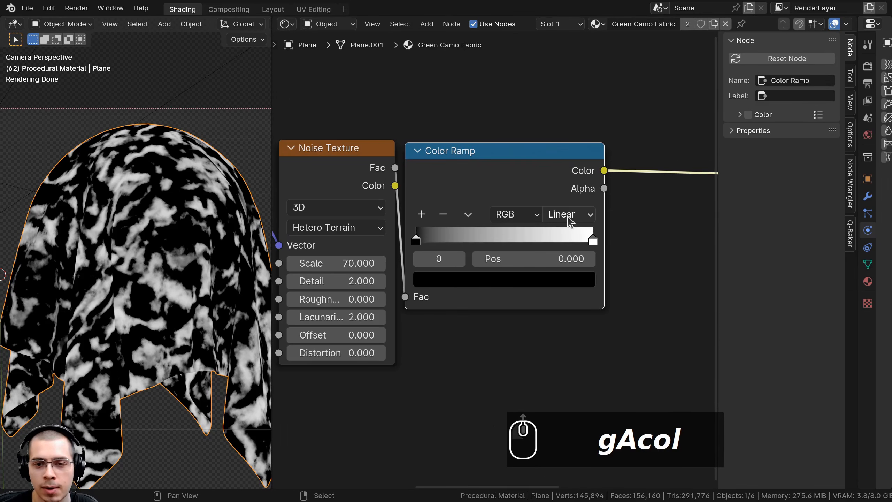
{"action": "left_click", "coordinate": [568, 214]}
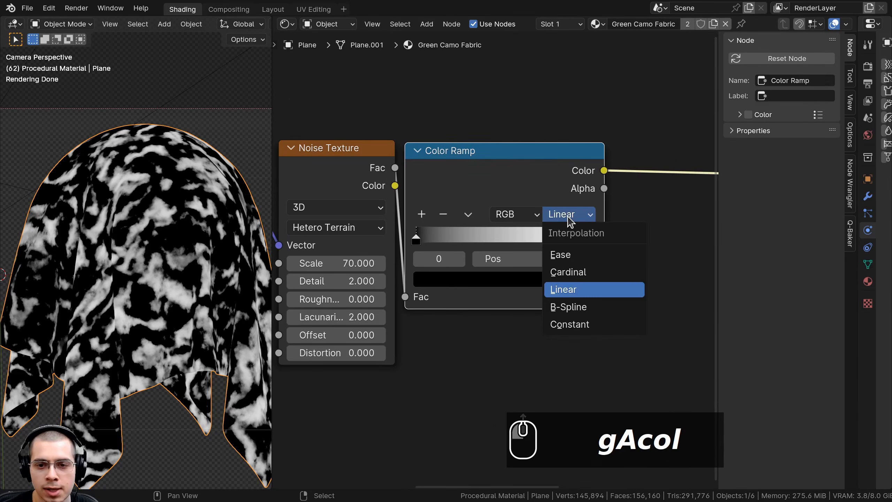
{"action": "left_click", "coordinate": [572, 325]}
{"action": "left_click_drag", "start_coordinate": [591, 238], "coordinate": [472, 242]}
{"action": "scroll", "coordinate": [486, 234], "scroll_direction": "up", "scroll_amount": 2}
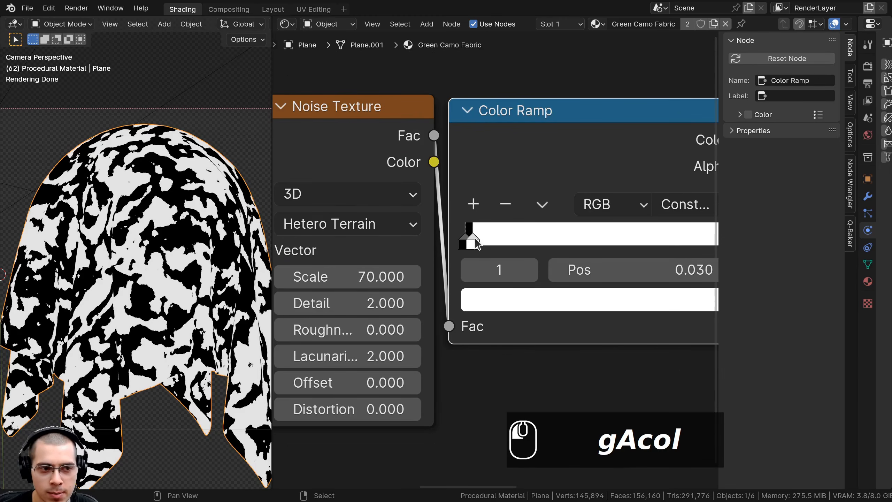
{"action": "scroll", "coordinate": [157, 246], "scroll_direction": "up", "scroll_amount": 3}
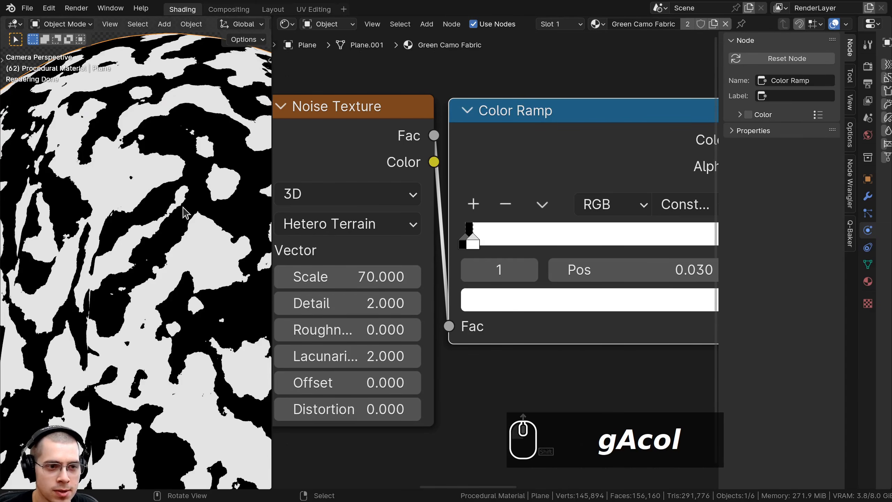
{"action": "left_click_drag", "start_coordinate": [479, 243], "coordinate": [478, 243]}
{"action": "scroll", "coordinate": [200, 248], "scroll_direction": "down", "scroll_amount": 5}
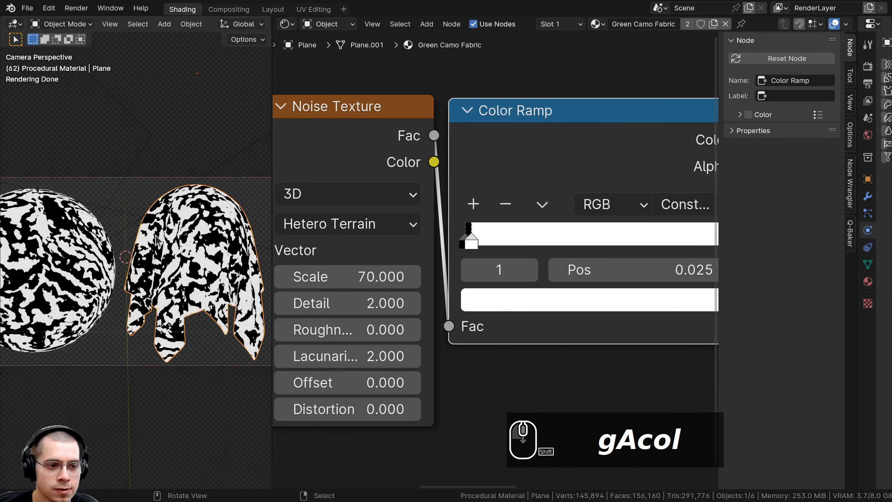
{"action": "scroll", "coordinate": [200, 248], "scroll_direction": "up", "scroll_amount": 4}
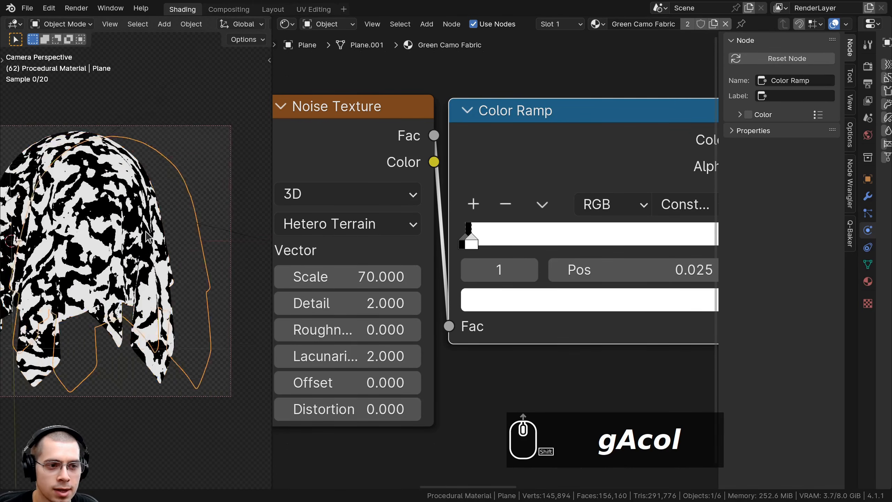
{"action": "scroll", "coordinate": [383, 220], "scroll_direction": "down", "scroll_amount": 1}
{"action": "scroll", "coordinate": [382, 219], "scroll_direction": "down", "scroll_amount": 3}
Step: Group the Texture Coordinate and Mapping nodes in a shared frame, and place the frame up and away from the noise nodes
{"action": "left_click", "coordinate": [404, 222]}
{"action": "scroll", "coordinate": [531, 295], "scroll_direction": "down", "scroll_amount": 2}
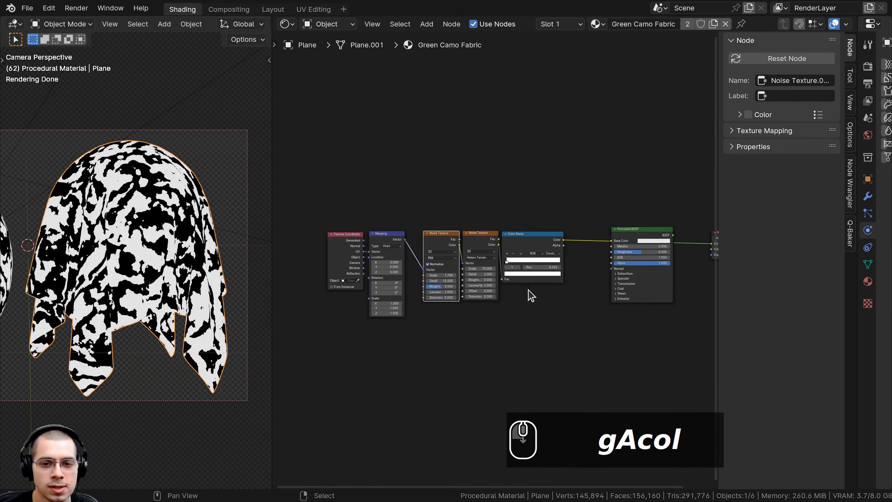
{"action": "scroll", "coordinate": [350, 185], "scroll_direction": "up", "scroll_amount": 1}
{"action": "left_click", "coordinate": [367, 237]}
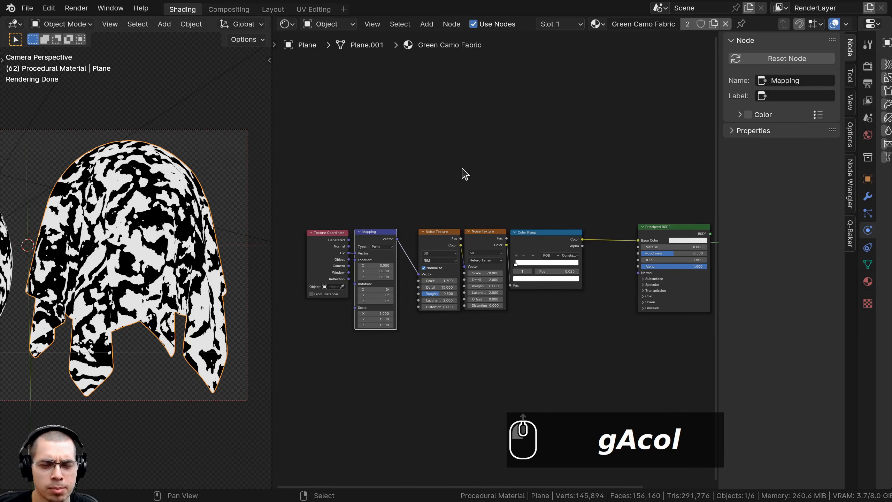
{"action": "scroll", "coordinate": [410, 200], "scroll_direction": "up", "scroll_amount": 2}
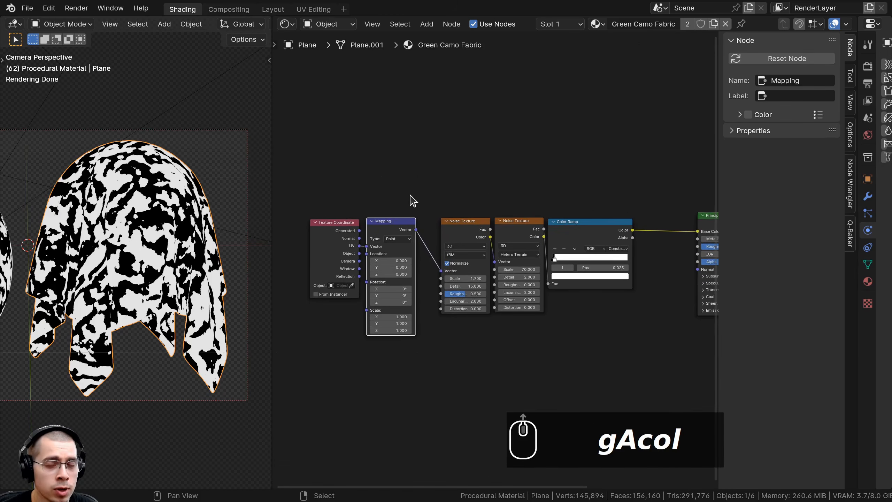
{"action": "middle_click_drag", "start_coordinate": [424, 189], "coordinate": [453, 177]}
{"action": "left_click_drag", "start_coordinate": [425, 120], "coordinate": [246, 316]}
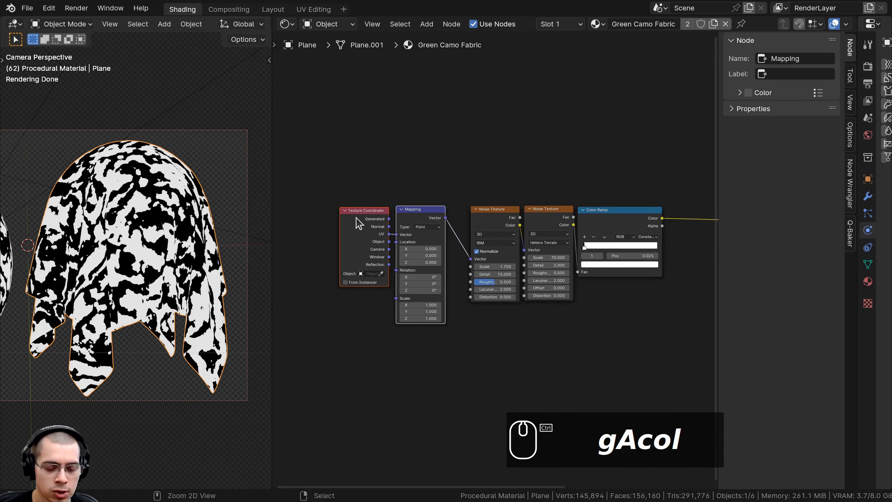
{"action": "key", "text": "ctrl+j"}
{"action": "key", "text": "a"}
{"action": "left_click_drag", "start_coordinate": [392, 203], "coordinate": [353, 122]}
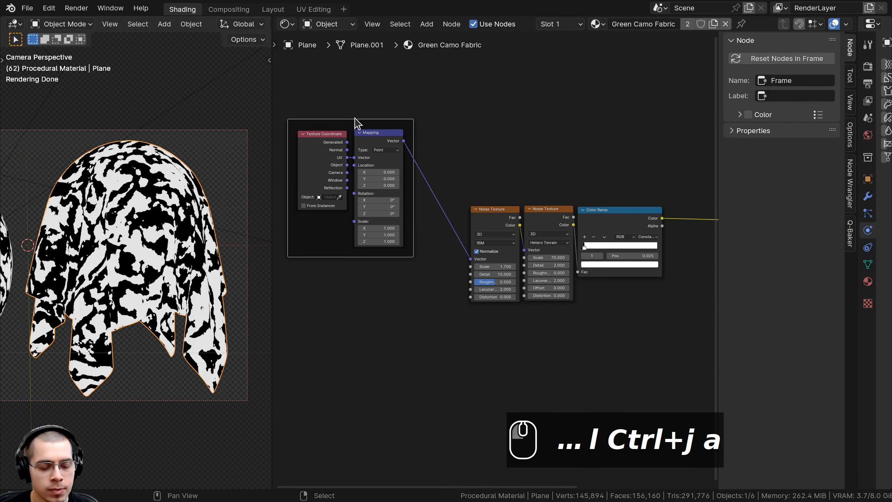
Step: Label the frame around the Texture Coordinate and Mapping nodes "Mapping"
{"action": "key", "text": "F2"}
{"action": "type", "text": "Mapping"}
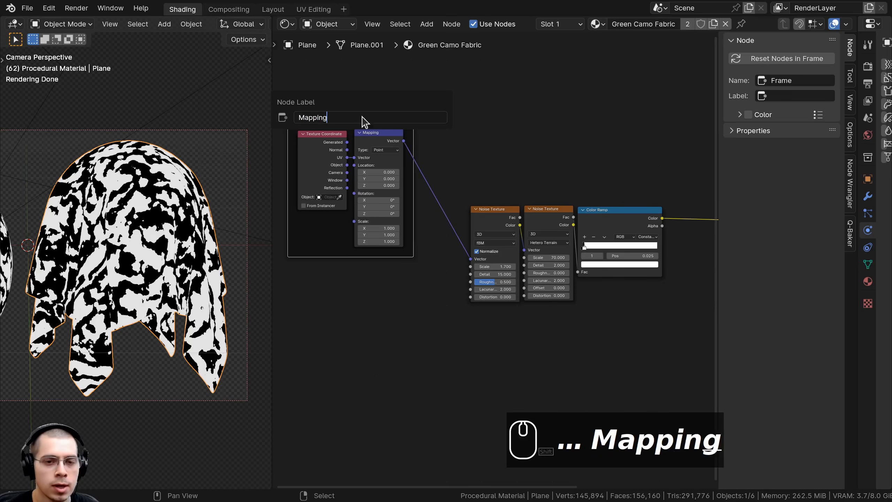
{"action": "key", "text": "Return"}
Step: Group both Noise Textures and the Color Ramp in a frame, and shift it slightly toward the Principled BSDF
{"action": "left_click", "coordinate": [652, 181]}
{"action": "middle_click_drag", "start_coordinate": [639, 177], "coordinate": [611, 173]}
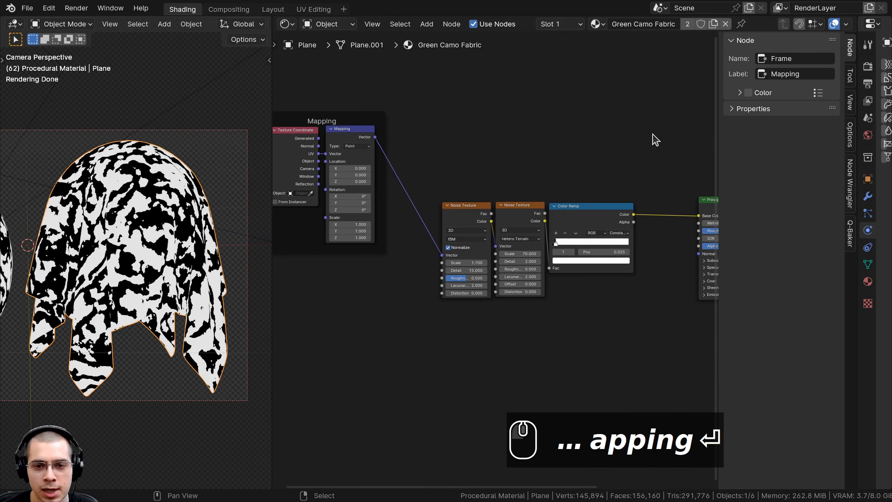
{"action": "left_click_drag", "start_coordinate": [651, 135], "coordinate": [438, 318]}
{"action": "middle_click_drag", "start_coordinate": [518, 201], "coordinate": [461, 223]}
{"action": "key", "text": "ctrl+j"}
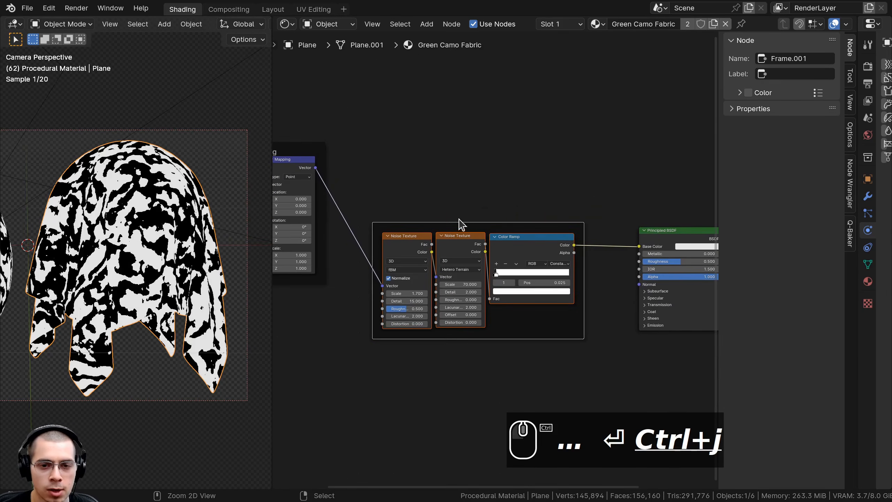
{"action": "key", "text": "a"}
{"action": "left_click_drag", "start_coordinate": [466, 223], "coordinate": [461, 223]}
{"action": "left_click_drag", "start_coordinate": [461, 224], "coordinate": [480, 222]}
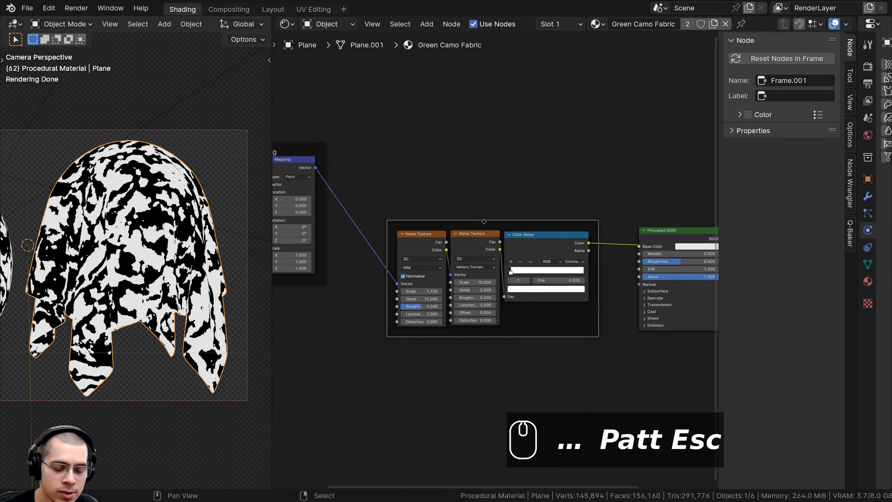
{"action": "key", "text": "g"}
{"action": "right_click", "coordinate": [488, 206]}
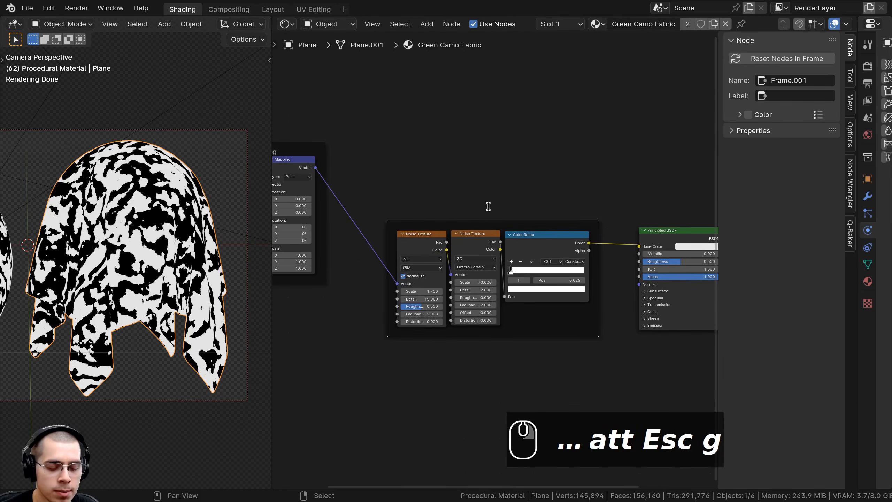
Step: Label the frame around the noise textures and Color Ramp "Pattern 1"
{"action": "key", "text": "F2"}
{"action": "type", "text": "Patt"}
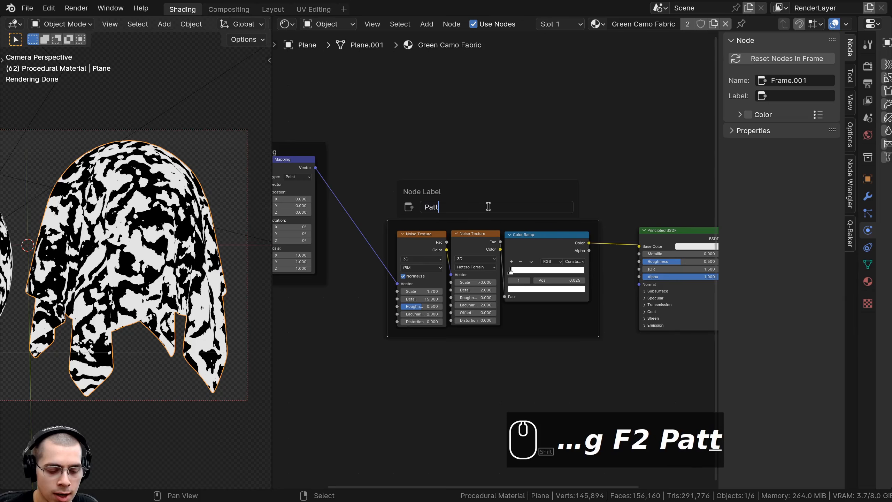
{"action": "type", "text": "ern 1"}
{"action": "key", "text": "Return"}
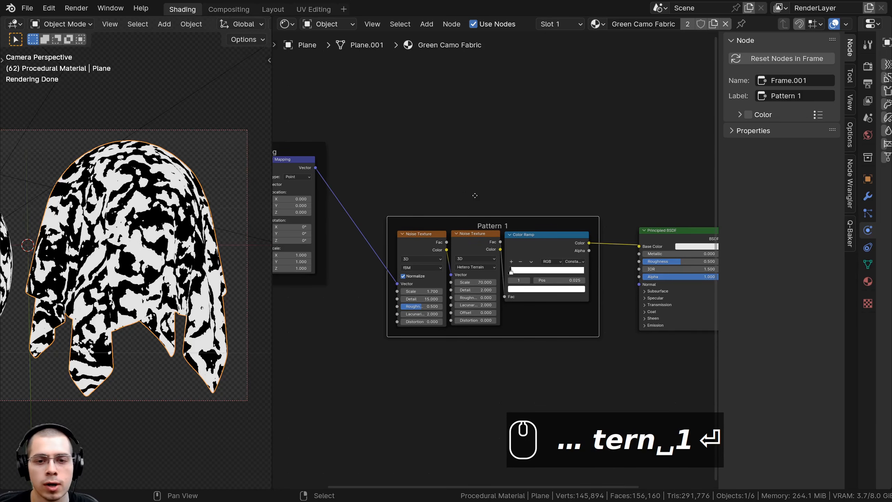
Step: Duplicate the Pattern 1 frame with all its nodes, keeping the Mapping connection, and place the copy above the original
{"action": "middle_click_drag", "start_coordinate": [475, 195], "coordinate": [472, 173]}
{"action": "left_click_drag", "start_coordinate": [401, 130], "coordinate": [562, 364]}
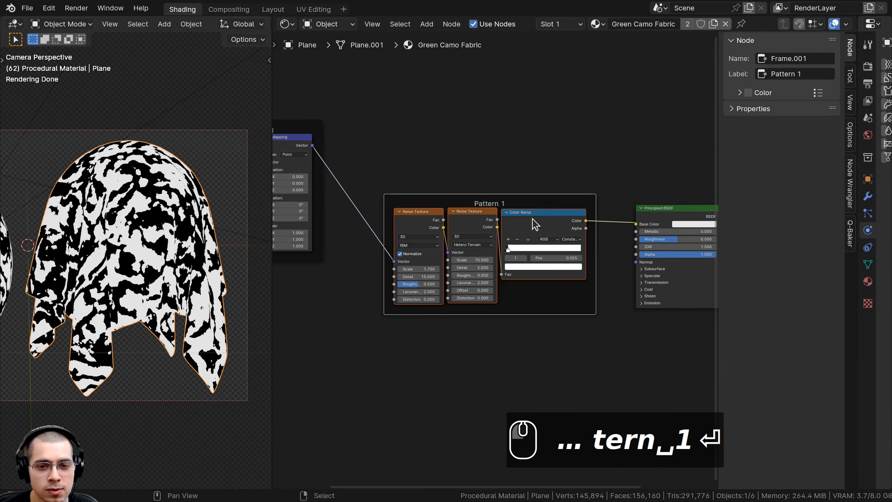
{"action": "middle_click_drag", "start_coordinate": [513, 205], "coordinate": [513, 210]}
{"action": "left_click_drag", "start_coordinate": [376, 169], "coordinate": [602, 370]}
{"action": "middle_click_drag", "start_coordinate": [521, 295], "coordinate": [515, 321]}
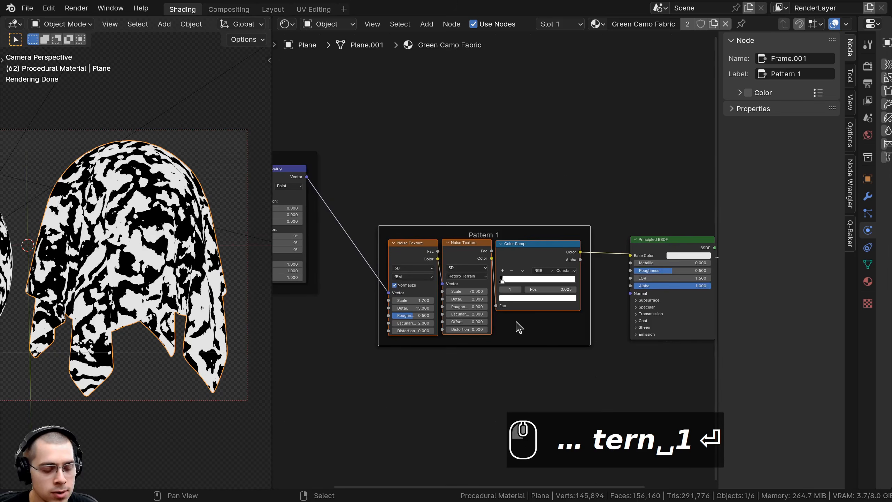
{"action": "key", "text": "shift+d"}
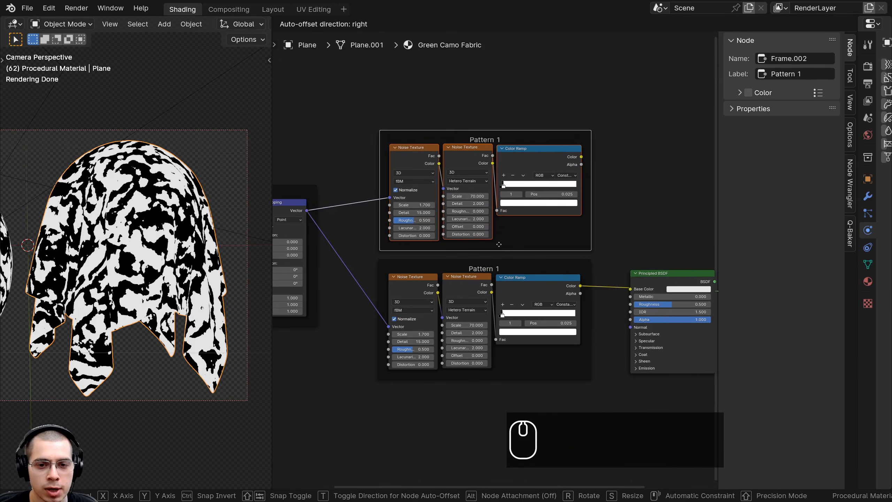
{"action": "left_click", "coordinate": [500, 245]}
Step: Preview the duplicated Color Ramp's output and set the duplicated Hetero Terrain noise's scale to 45
{"action": "scroll", "coordinate": [360, 242], "scroll_direction": "up", "scroll_amount": 1}
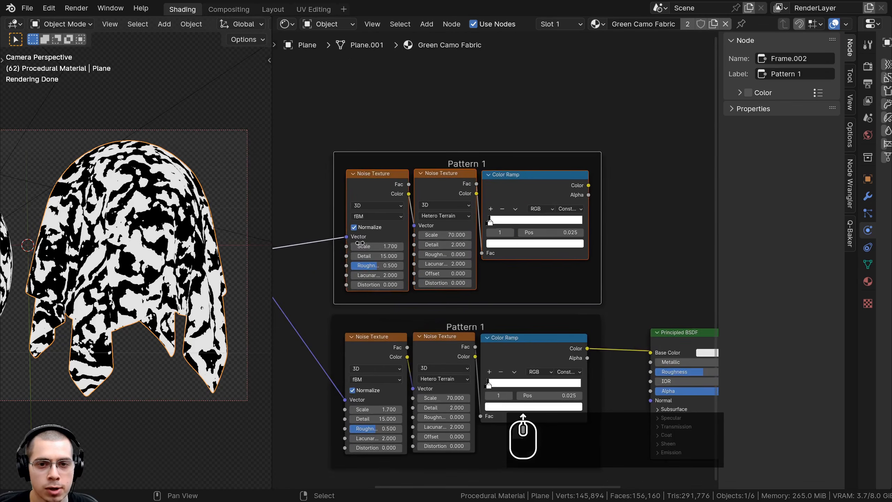
{"action": "scroll", "coordinate": [536, 186], "scroll_direction": "up", "scroll_amount": 1}
{"action": "left_click", "coordinate": [562, 160], "text": "ctrl+shift"}
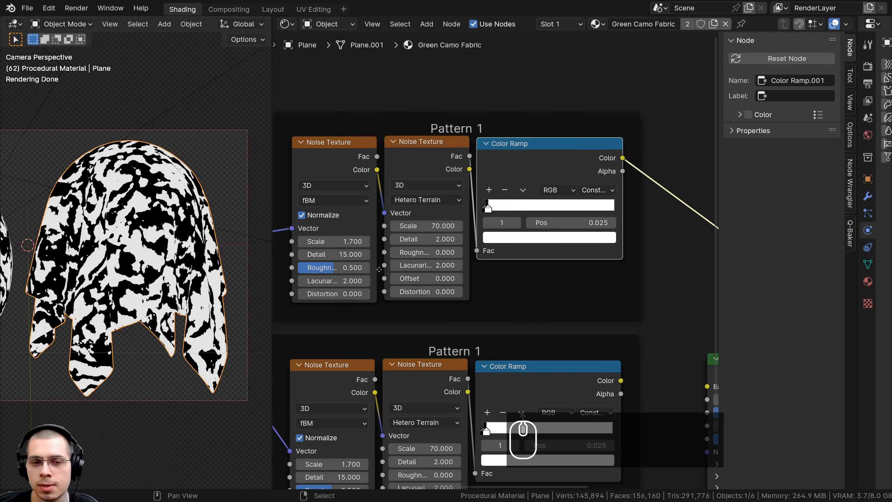
{"action": "scroll", "coordinate": [339, 230], "scroll_direction": "up", "scroll_amount": 1}
{"action": "left_click", "coordinate": [460, 226]}
{"action": "type", "text": "45"}
{"action": "key", "text": "Return"}
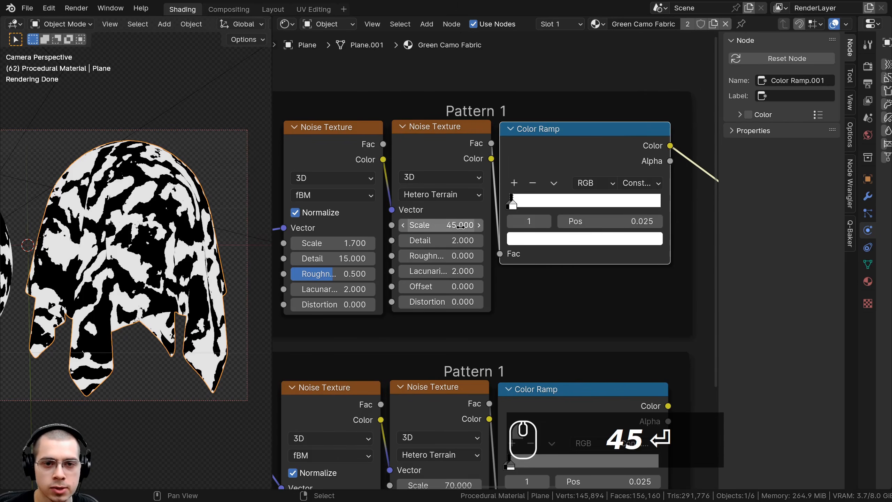
Step: Set the detail of the duplicated fBM Noise Texture to 7
{"action": "left_click", "coordinate": [446, 165]}
{"action": "scroll", "coordinate": [480, 250], "scroll_direction": "up", "scroll_amount": 1}
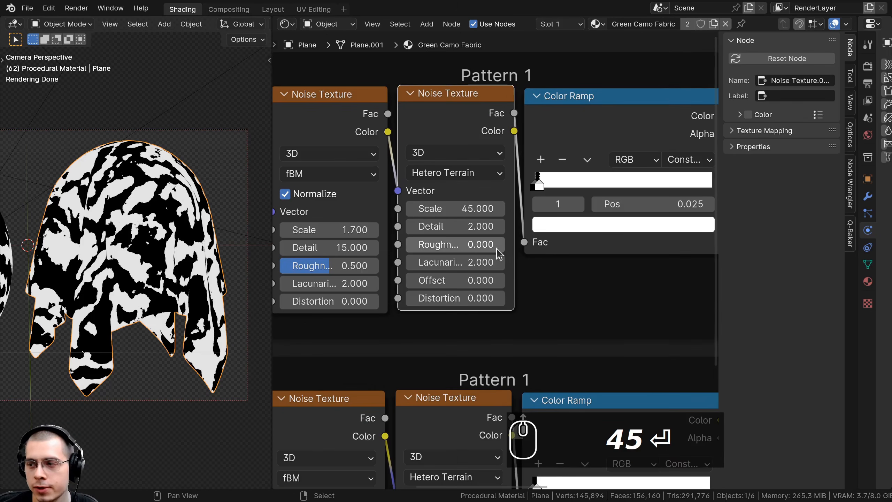
{"action": "middle_click_drag", "start_coordinate": [330, 138], "coordinate": [433, 140]}
{"action": "left_click", "coordinate": [417, 155]}
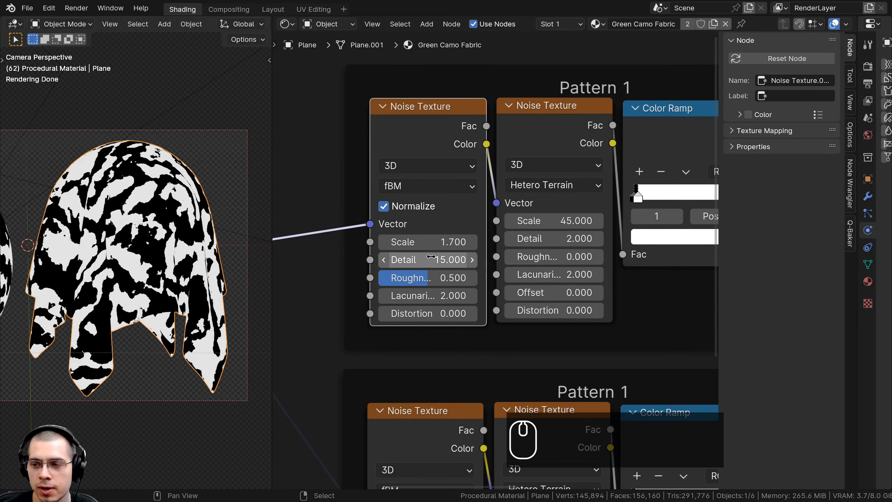
{"action": "left_click", "coordinate": [430, 253]}
{"action": "type", "text": "7"}
{"action": "key", "text": "Return"}
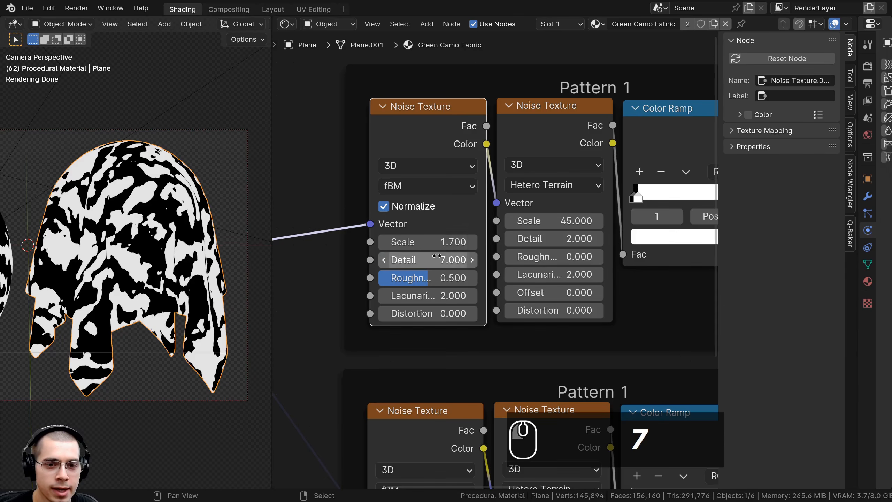
Step: Add a third stop to the duplicated Color Ramp and arrange a black-white-black band with the white stop at 0.224
{"action": "scroll", "coordinate": [576, 242], "scroll_direction": "down", "scroll_amount": 2}
{"action": "middle_click_drag", "start_coordinate": [575, 243], "coordinate": [408, 258]}
{"action": "left_click", "coordinate": [557, 169]}
{"action": "scroll", "coordinate": [523, 198], "scroll_direction": "up", "scroll_amount": 6}
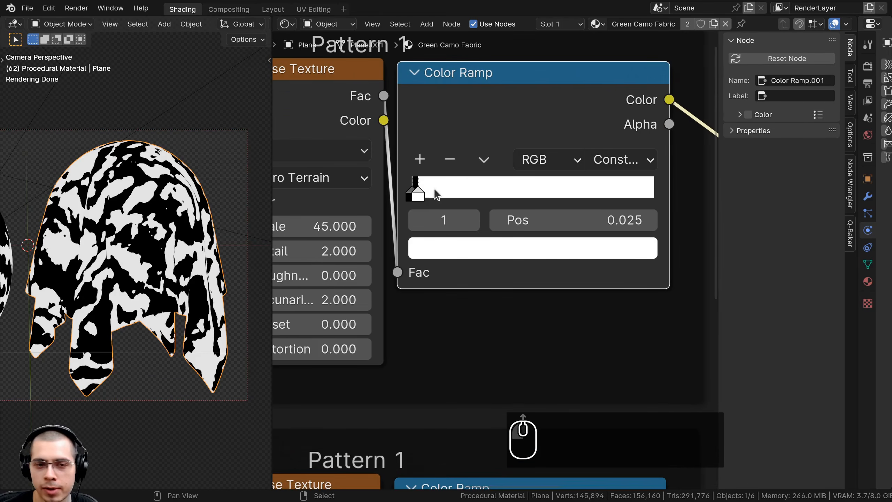
{"action": "left_click_drag", "start_coordinate": [423, 192], "coordinate": [475, 192]}
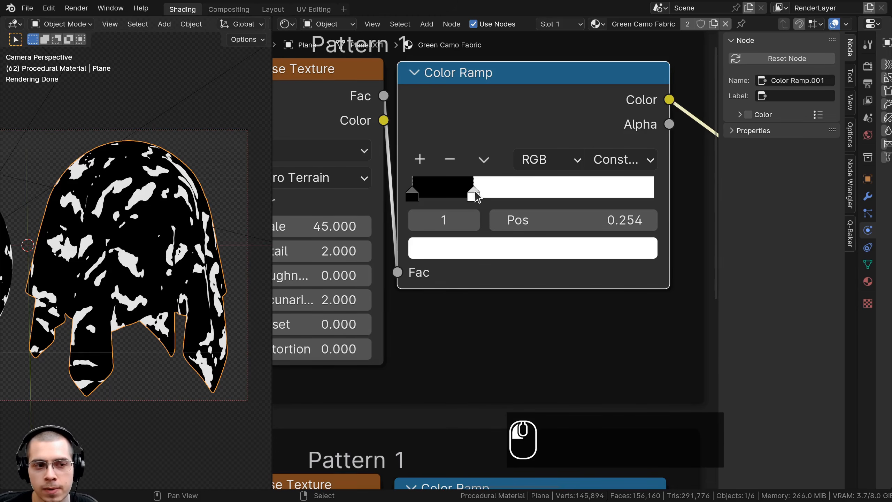
{"action": "left_click", "coordinate": [440, 189], "text": "ctrl"}
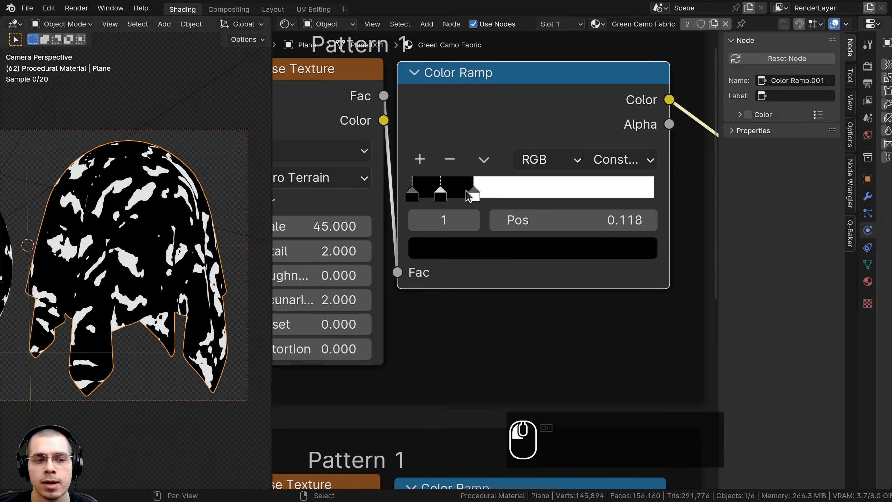
{"action": "mouse_move", "coordinate": [469, 195]}
{"action": "left_mouse_down"}
{"action": "mouse_move", "coordinate": [587, 197]}
{"action": "mouse_move", "coordinate": [467, 194]}
{"action": "left_mouse_up"}
{"action": "scroll", "coordinate": [453, 132], "scroll_direction": "down", "scroll_amount": 5}
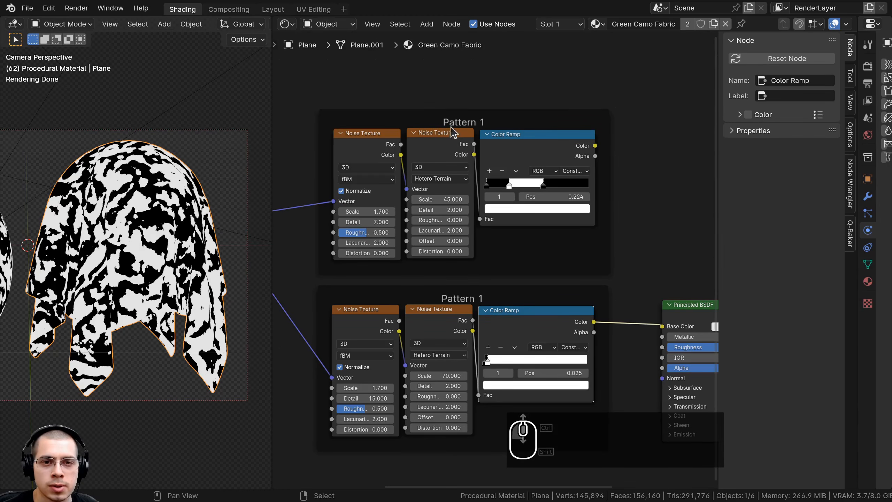
Step: Change the label of the duplicated upper frame to "Pattern 2"
{"action": "left_click", "coordinate": [451, 118]}
{"action": "key", "text": "F2"}
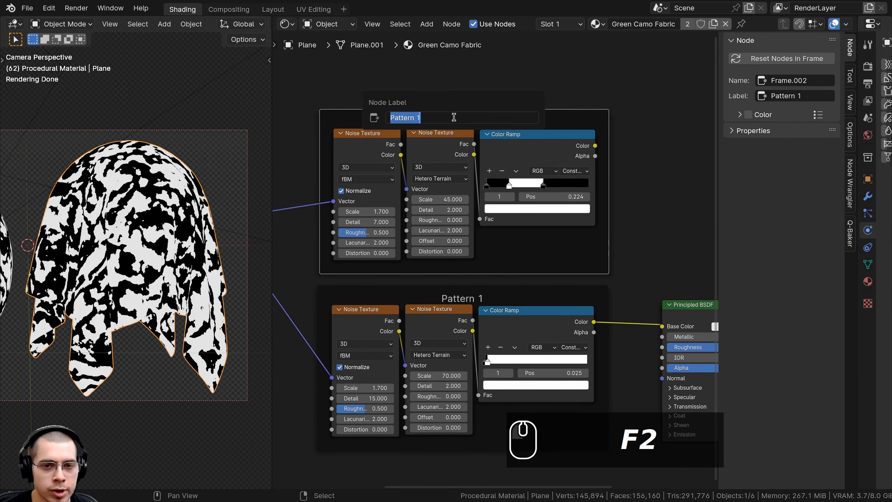
{"action": "key", "text": "Right"}
{"action": "key", "text": "BackSpace"}
{"action": "type", "text": "2"}
{"action": "key", "text": "Return"}
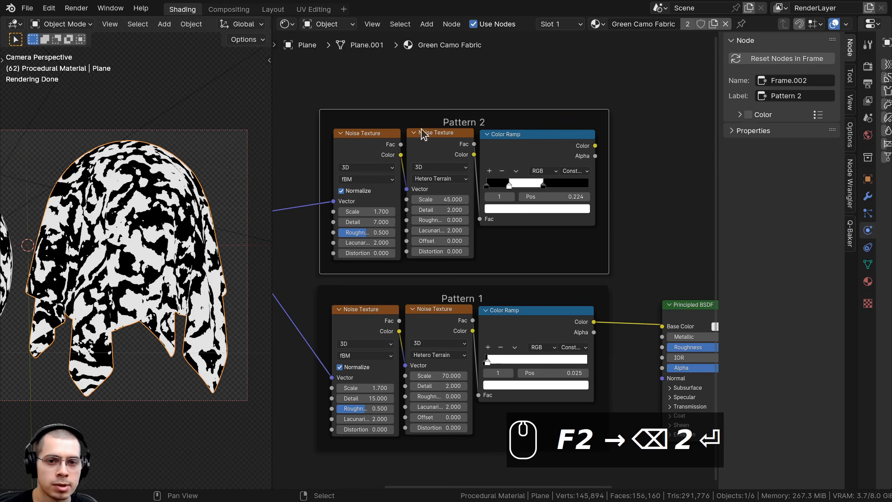
Step: Duplicate the Pattern 2 frame with its nodes, keeping the Mapping connection, and place the copy above it
{"action": "scroll", "coordinate": [423, 134], "scroll_direction": "down", "scroll_amount": 2}
{"action": "left_click_drag", "start_coordinate": [350, 91], "coordinate": [584, 273]}
{"action": "middle_click_drag", "start_coordinate": [557, 263], "coordinate": [537, 302]}
{"action": "key", "text": "shift+d"}
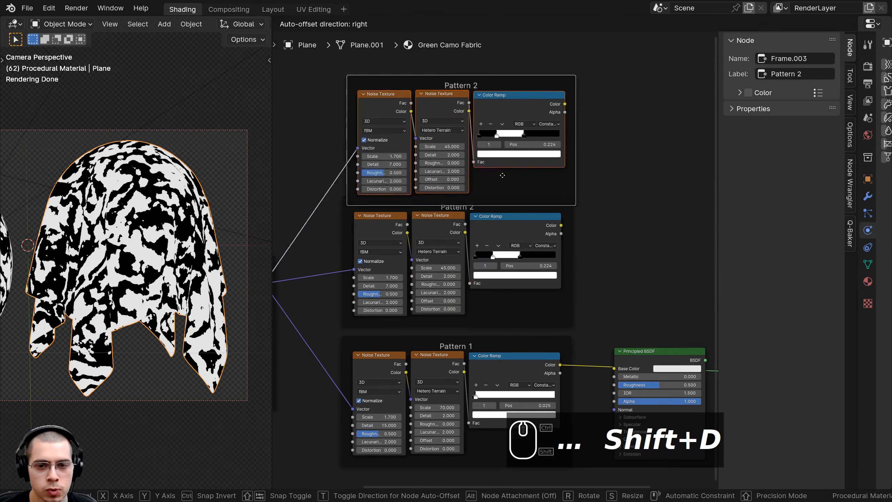
{"action": "middle_click_drag", "start_coordinate": [502, 178], "coordinate": [493, 300]}
{"action": "scroll", "coordinate": [494, 300], "scroll_direction": "up", "scroll_amount": 3}
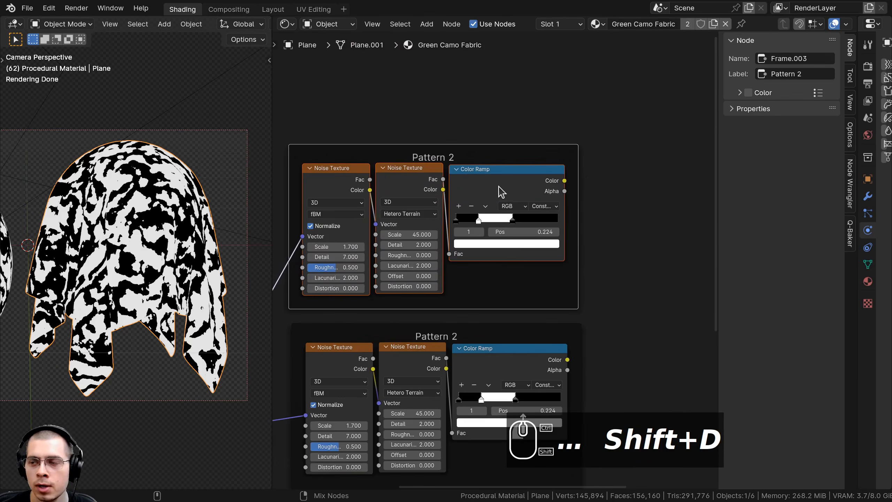
Step: Preview the Color Ramp of the upper duplicated frame and change that frame's label to "Pattern 3"
{"action": "left_click", "coordinate": [501, 192], "text": "ctrl+shift"}
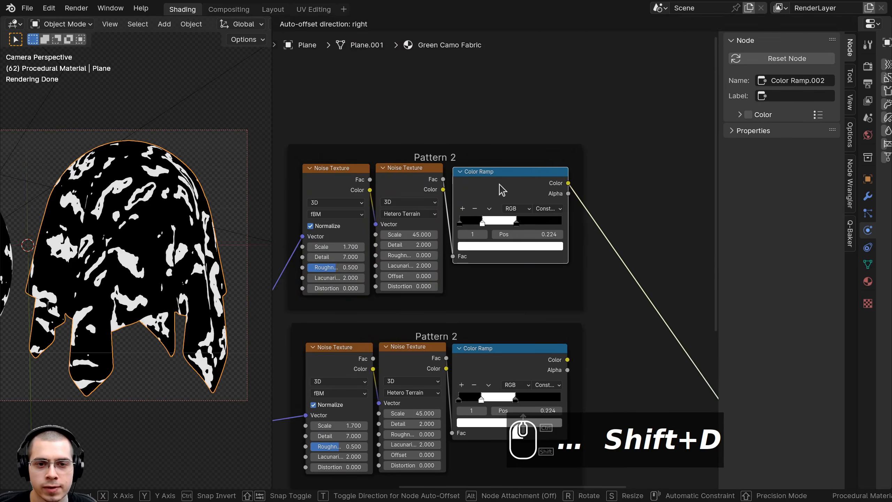
{"action": "left_click", "coordinate": [471, 151]}
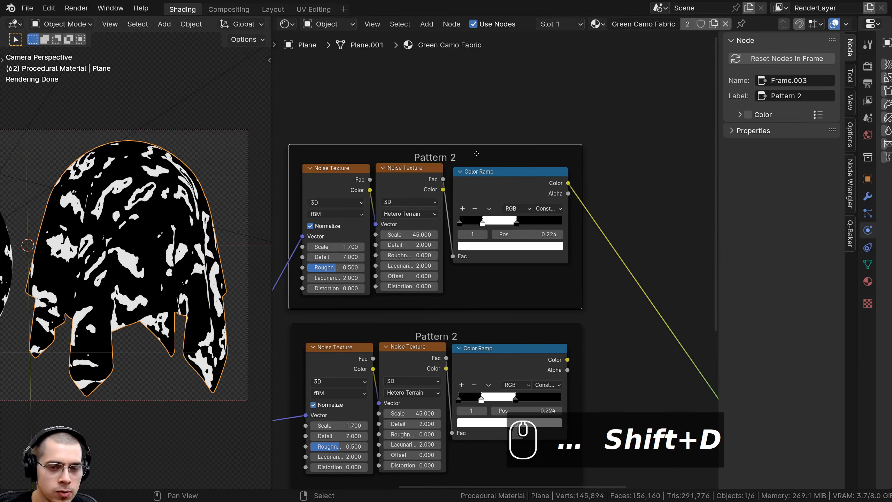
{"action": "key", "text": "F2"}
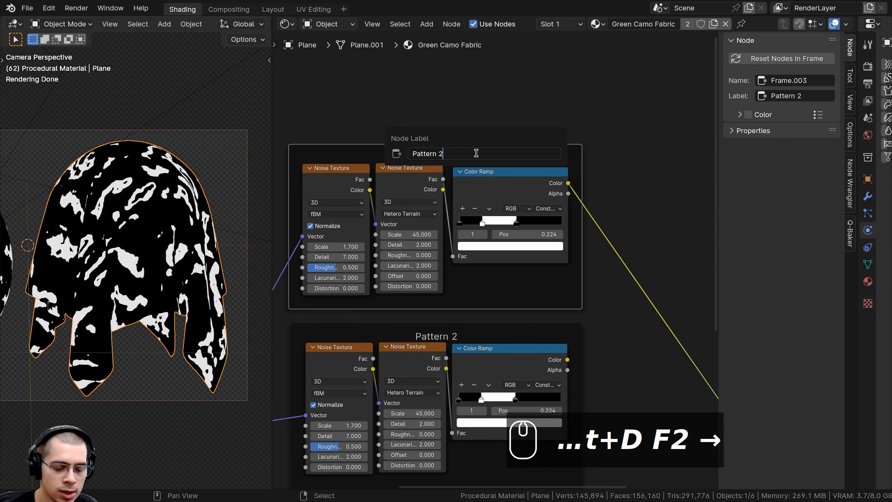
{"action": "key", "text": "BackSpace"}
{"action": "type", "text": "3"}
{"action": "key", "text": "Return"}
Step: Set the scale of the Hetero Terrain Noise Texture in Pattern 3 to 90
{"action": "middle_click_drag", "start_coordinate": [475, 153], "coordinate": [519, 163]}
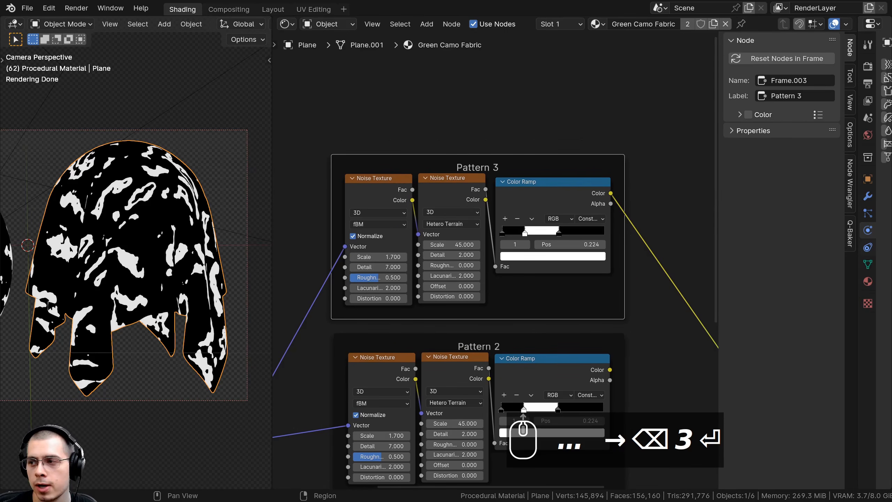
{"action": "scroll", "coordinate": [447, 242], "scroll_direction": "up", "scroll_amount": 2}
{"action": "left_click", "coordinate": [415, 213]}
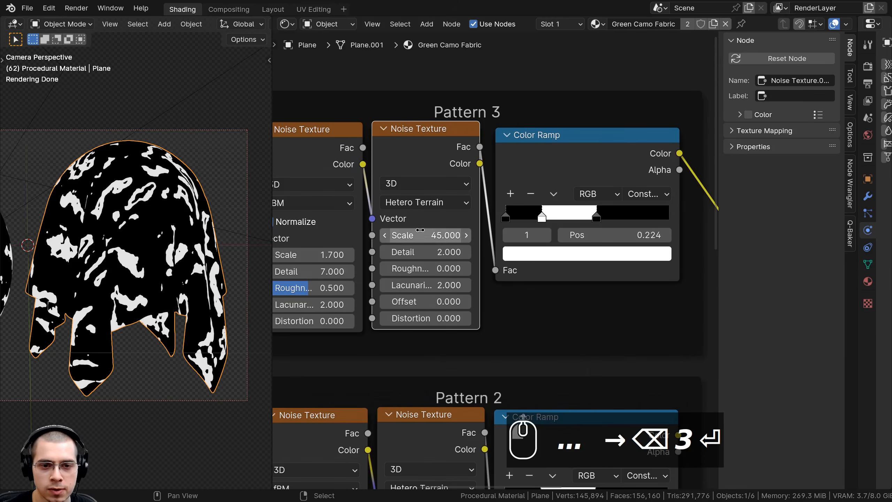
{"action": "left_click", "coordinate": [419, 231]}
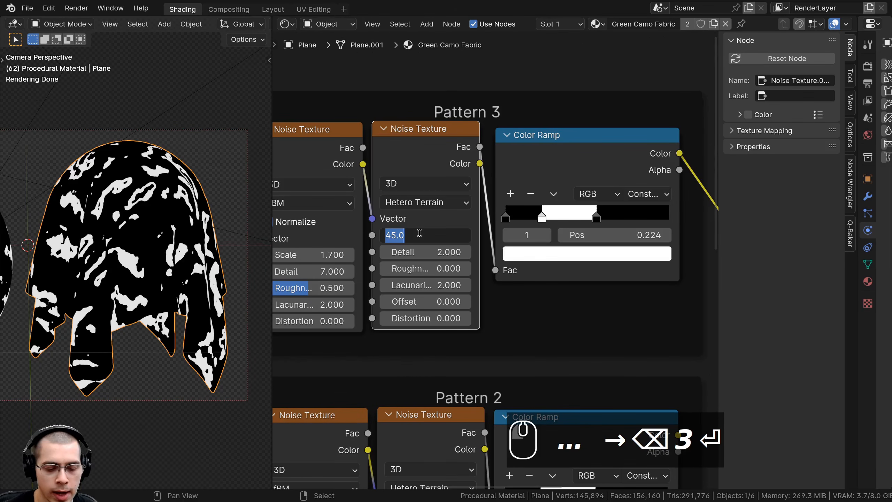
{"action": "type", "text": "90"}
{"action": "key", "text": "Return"}
Step: Set the scale of the fBM Noise Texture in Pattern 3 to 1.2
{"action": "middle_click_drag", "start_coordinate": [428, 229], "coordinate": [452, 226]}
{"action": "middle_click_drag", "start_coordinate": [341, 290], "coordinate": [431, 286]}
{"action": "left_click", "coordinate": [406, 153]}
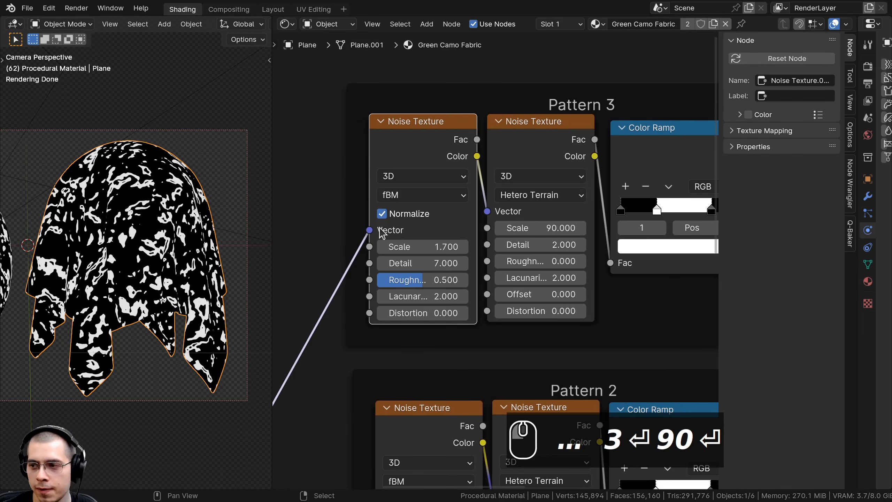
{"action": "left_click", "coordinate": [400, 247]}
{"action": "key", "text": "BackSpace"}
{"action": "type", "text": "2"}
{"action": "key", "text": "Return"}
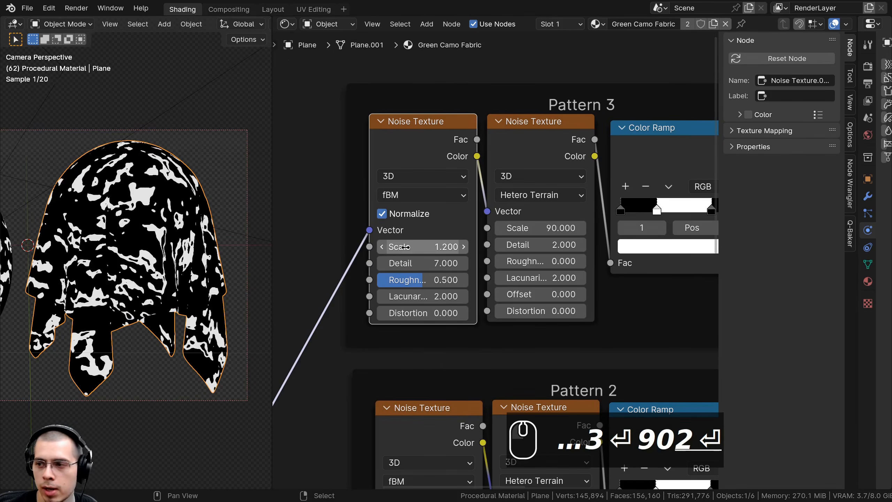
Step: Set the detail of the Pattern 3 fBM Noise Texture to 15 and its roughness to 0.45
{"action": "left_click_drag", "start_coordinate": [417, 263], "coordinate": [463, 264]}
{"action": "middle_click_drag", "start_coordinate": [425, 355], "coordinate": [423, 353]}
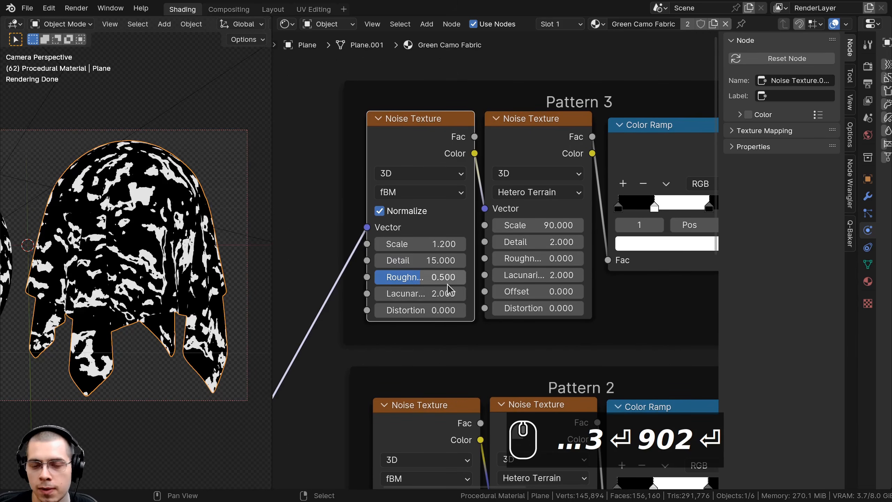
{"action": "left_click", "coordinate": [437, 278]}
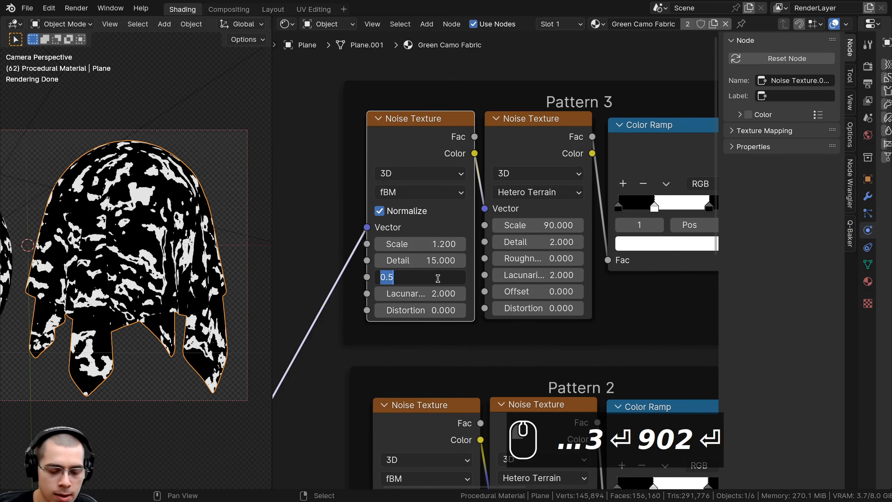
{"action": "type", "text": ".45"}
{"action": "key", "text": "Return"}
Step: Remove the second black stop from the Pattern 3 Color Ramp and move its white stop to 0.246
{"action": "scroll", "coordinate": [439, 253], "scroll_direction": "down", "scroll_amount": 1}
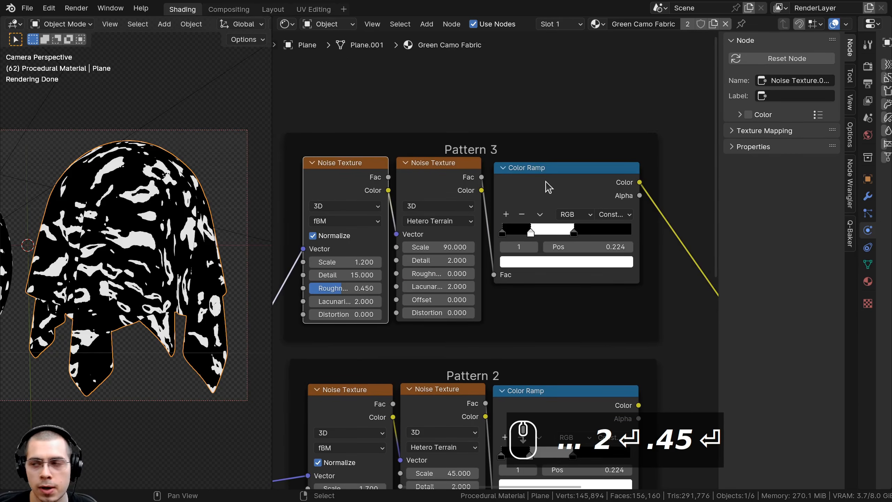
{"action": "left_click", "coordinate": [547, 186]}
{"action": "scroll", "coordinate": [502, 231], "scroll_direction": "up", "scroll_amount": 1}
{"action": "left_click_drag", "start_coordinate": [540, 230], "coordinate": [537, 231]}
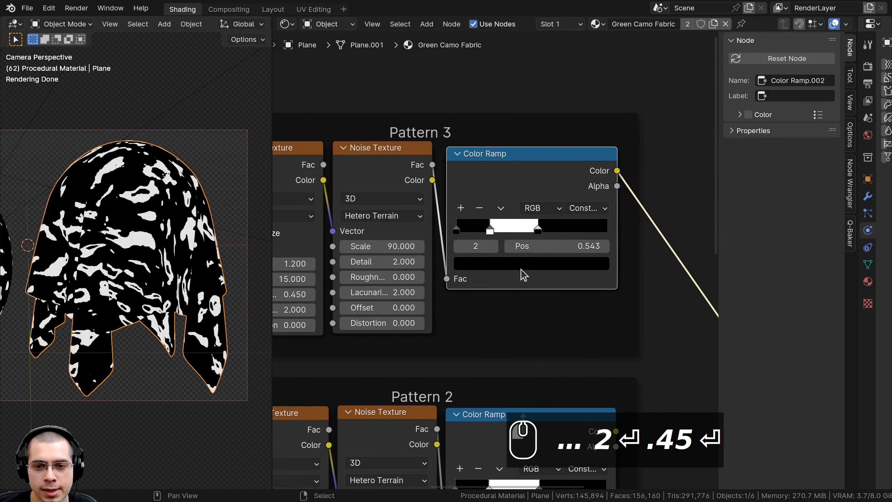
{"action": "left_click", "coordinate": [479, 209]}
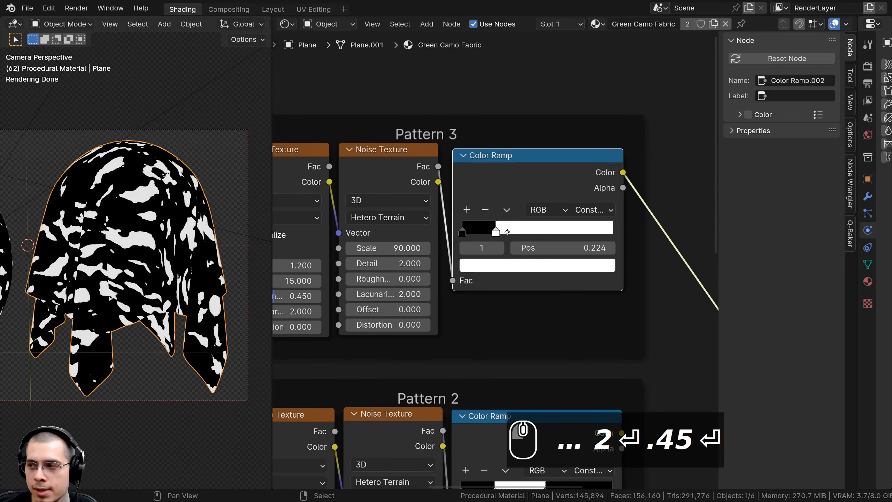
{"action": "scroll", "coordinate": [491, 217], "scroll_direction": "up", "scroll_amount": 1}
{"action": "left_click_drag", "start_coordinate": [528, 228], "coordinate": [532, 232]}
{"action": "scroll", "coordinate": [495, 124], "scroll_direction": "down", "scroll_amount": 2}
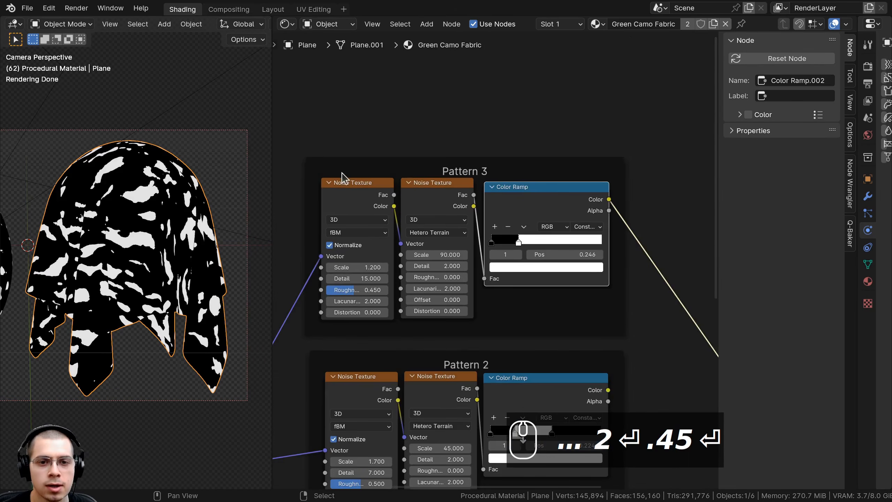
Step: Preview the Color Ramps of Pattern 1, Pattern 2 and Pattern 3 one after another to compare the patterns
{"action": "left_click", "coordinate": [493, 173]}
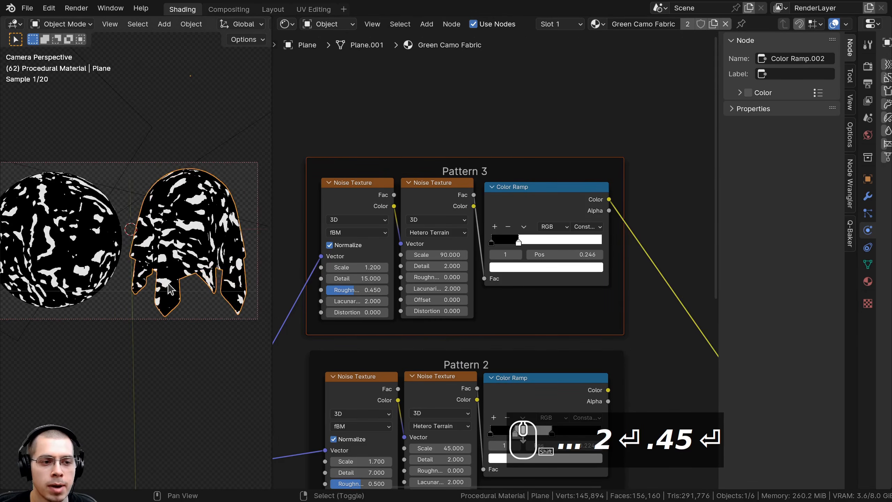
{"action": "scroll", "coordinate": [482, 224], "scroll_direction": "down", "scroll_amount": 2}
{"action": "scroll", "coordinate": [483, 224], "scroll_direction": "down", "scroll_amount": 3, "text": "shift"}
{"action": "left_click", "coordinate": [488, 363], "text": "ctrl+shift"}
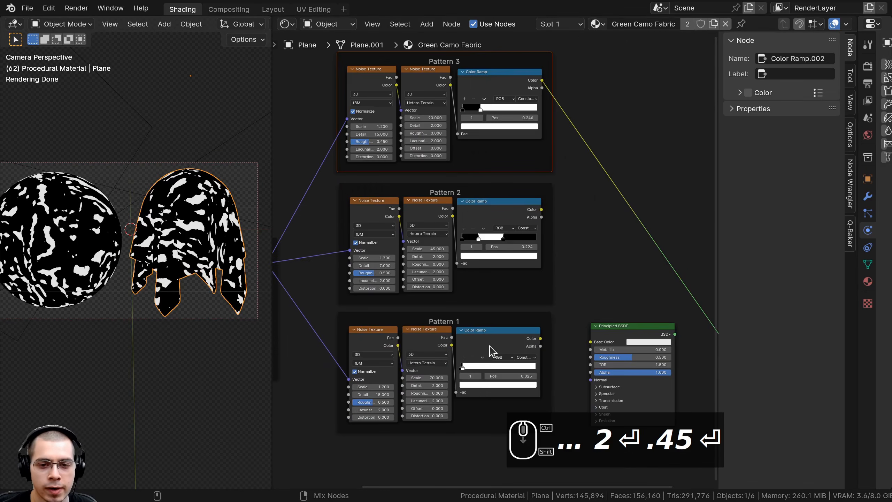
{"action": "left_click", "coordinate": [482, 227], "text": "ctrl+shift"}
{"action": "left_click", "coordinate": [480, 94], "text": "ctrl+shift"}
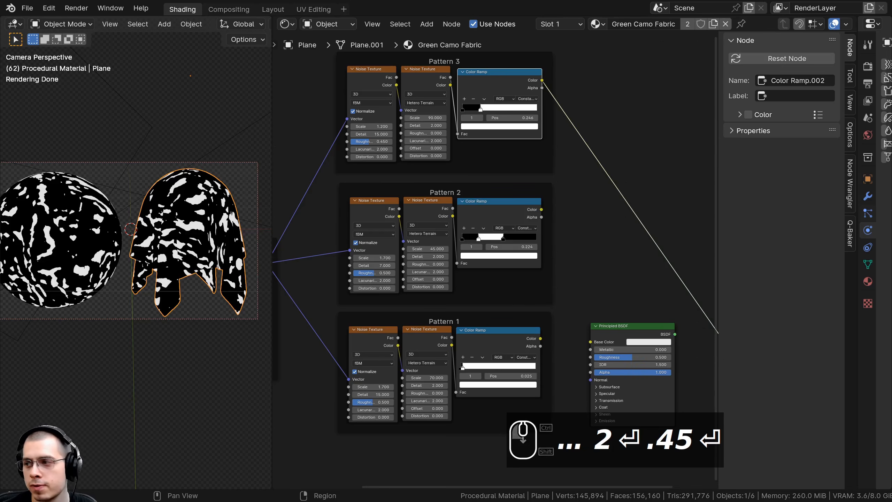
Step: Move the Principled BSDF and Material Output nodes farther from the pattern frames and hide the node editor's sidebar
{"action": "scroll", "coordinate": [483, 287], "scroll_direction": "down", "scroll_amount": 2}
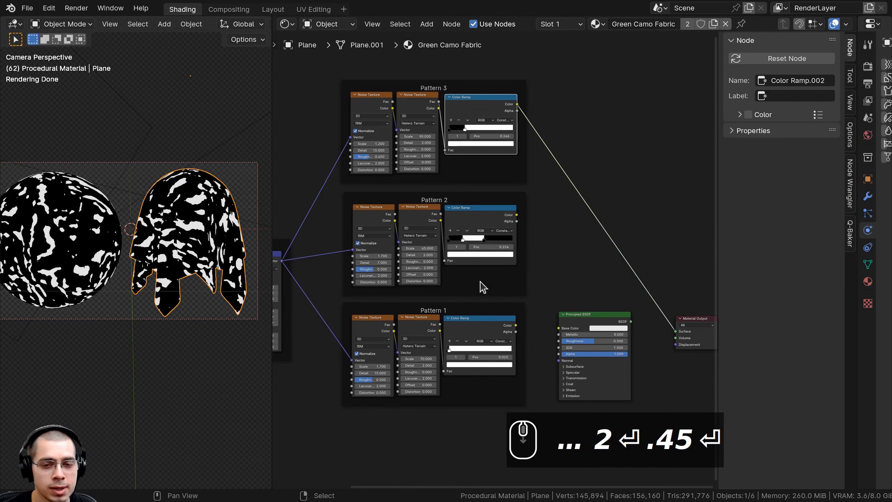
{"action": "scroll", "coordinate": [619, 313], "scroll_direction": "down", "scroll_amount": 2}
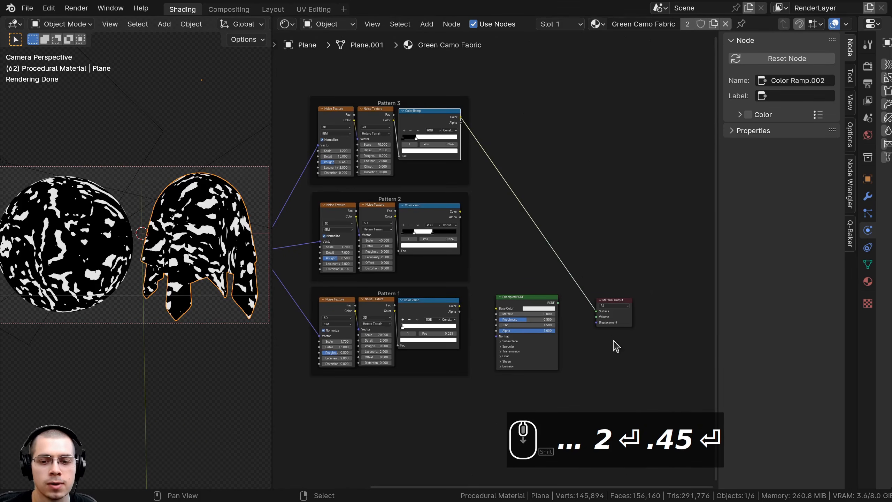
{"action": "left_click_drag", "start_coordinate": [643, 368], "coordinate": [526, 288], "text": "shift"}
{"action": "key", "text": "g"}
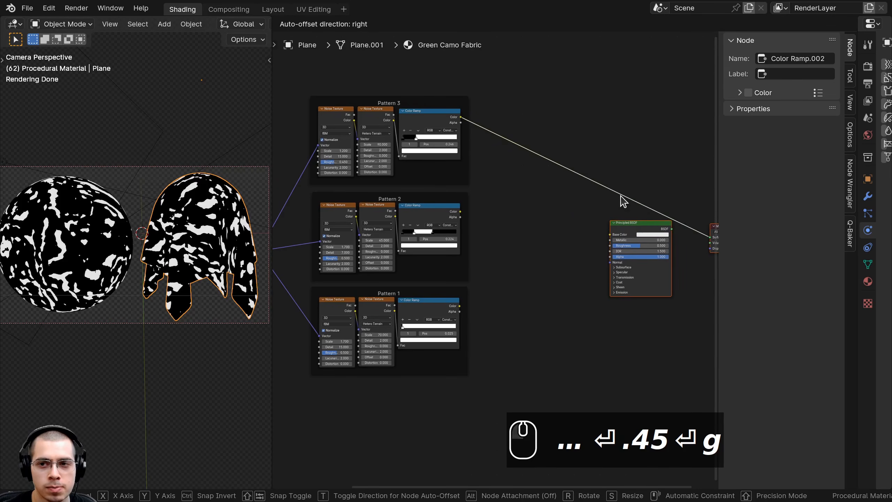
{"action": "left_click", "coordinate": [624, 201]}
{"action": "key", "text": "n"}
Step: Add a Mix Color node between the pattern frames and the Principled BSDF
{"action": "scroll", "coordinate": [526, 140], "scroll_direction": "up", "scroll_amount": 3}
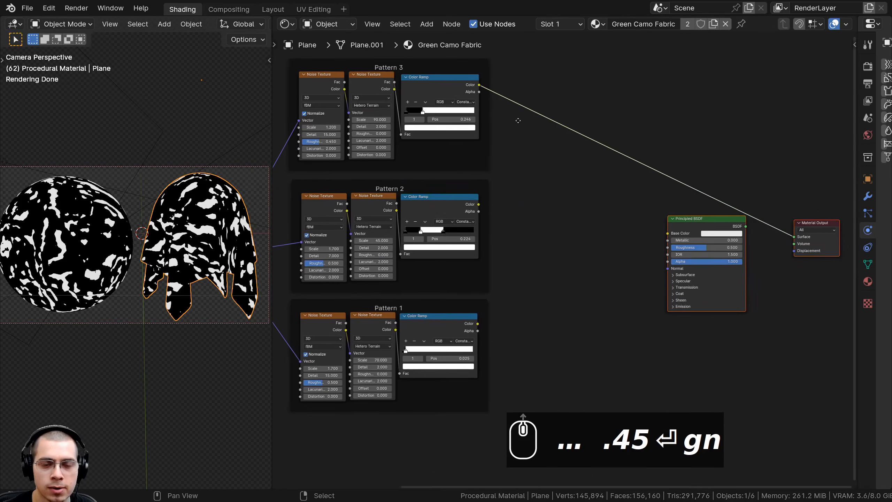
{"action": "key", "text": "shift+a"}
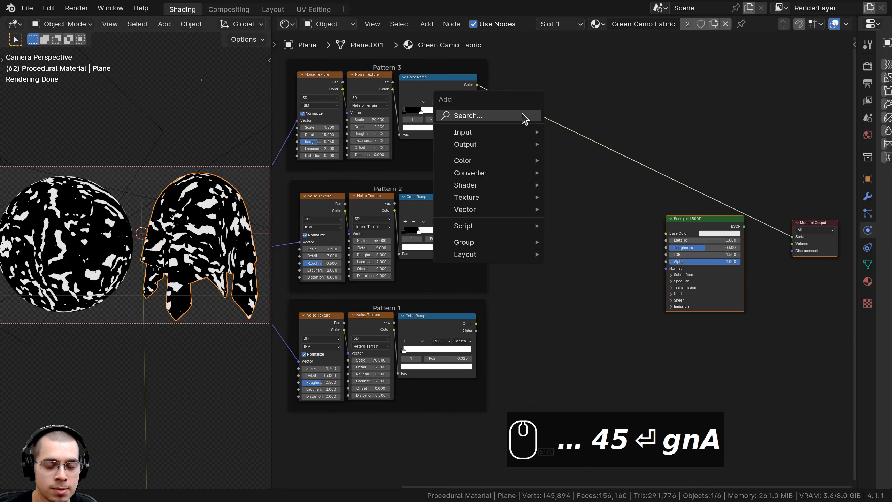
{"action": "left_click", "coordinate": [524, 116]}
{"action": "type", "text": "mix "}
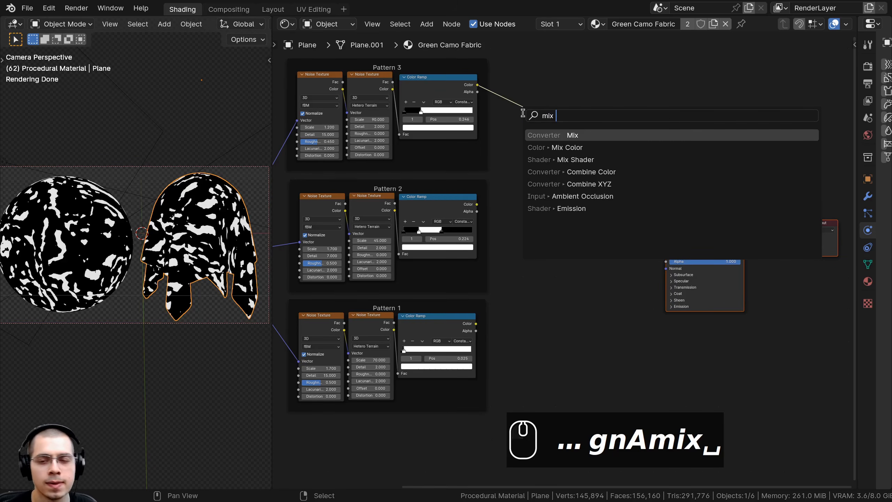
{"action": "type", "text": "c"}
{"action": "left_click", "coordinate": [552, 135]}
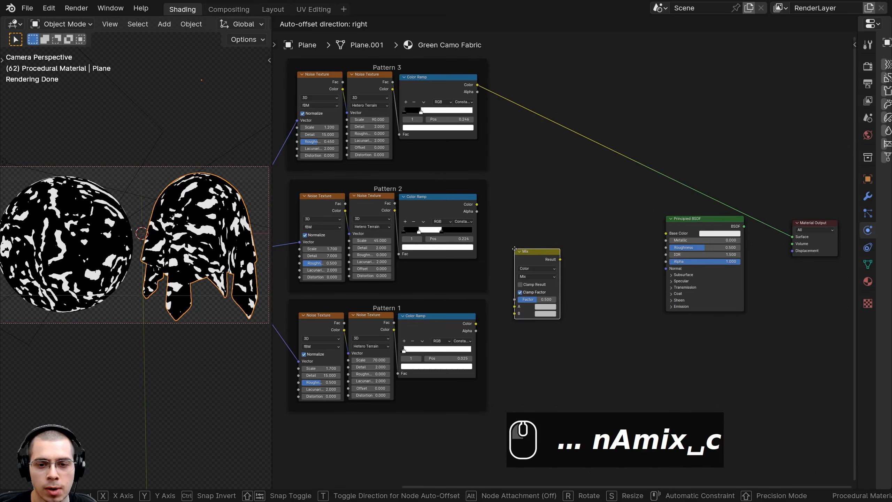
{"action": "left_click", "coordinate": [532, 251]}
Step: Connect the Color output of the Pattern 1 Color Ramp to the Mix node's Factor and preview the Mix result
{"action": "scroll", "coordinate": [532, 251], "scroll_direction": "up", "scroll_amount": 1}
{"action": "left_click_drag", "start_coordinate": [590, 198], "coordinate": [556, 250]}
{"action": "scroll", "coordinate": [572, 251], "scroll_direction": "up", "scroll_amount": 2}
{"action": "middle_click_drag", "start_coordinate": [441, 299], "coordinate": [448, 287]}
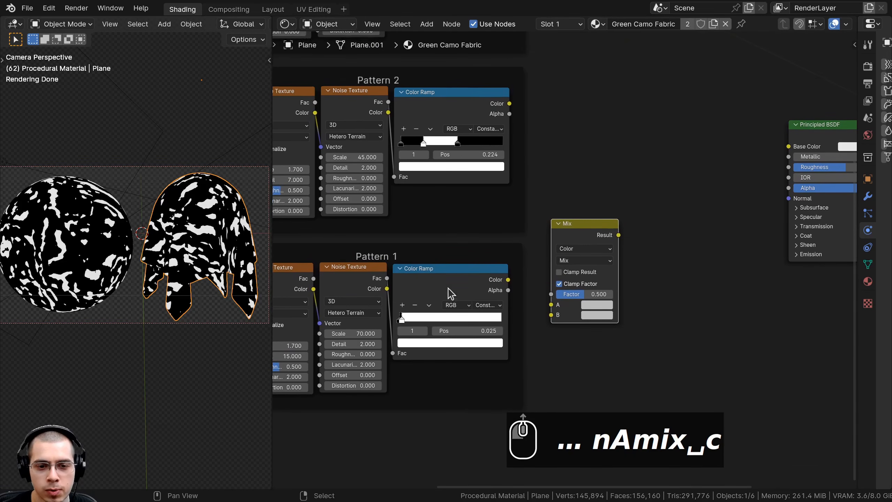
{"action": "scroll", "coordinate": [474, 320], "scroll_direction": "down", "scroll_amount": 1}
{"action": "middle_click_drag", "start_coordinate": [545, 271], "coordinate": [469, 341]}
{"action": "scroll", "coordinate": [469, 342], "scroll_direction": "down", "scroll_amount": 1}
{"action": "middle_click_drag", "start_coordinate": [488, 207], "coordinate": [553, 232]}
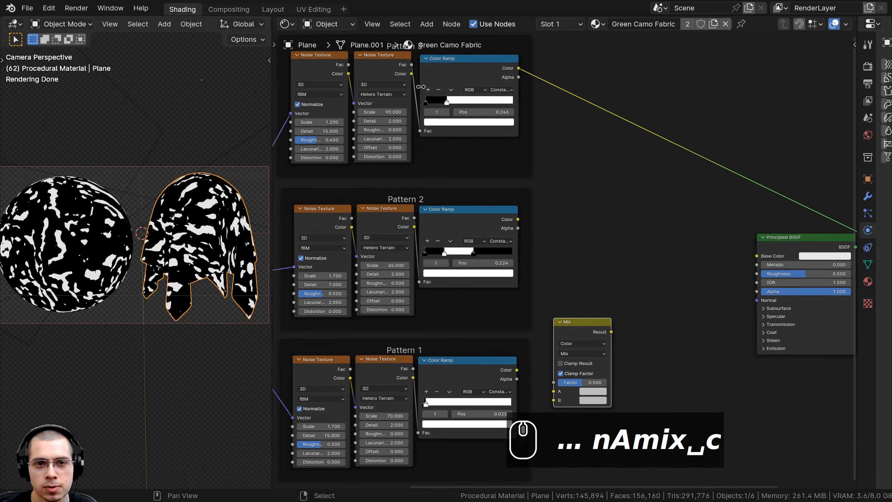
{"action": "scroll", "coordinate": [469, 233], "scroll_direction": "up", "scroll_amount": 1}
{"action": "middle_click_drag", "start_coordinate": [513, 367], "coordinate": [485, 234]}
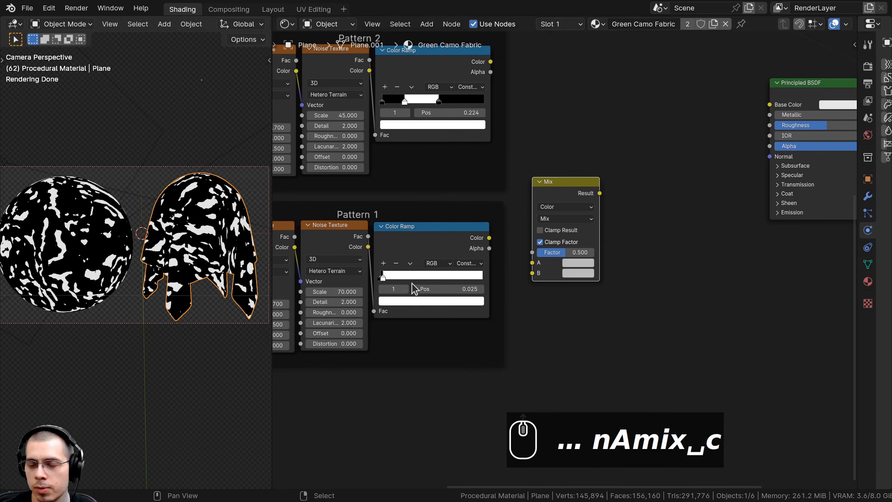
{"action": "scroll", "coordinate": [483, 244], "scroll_direction": "up", "scroll_amount": 1}
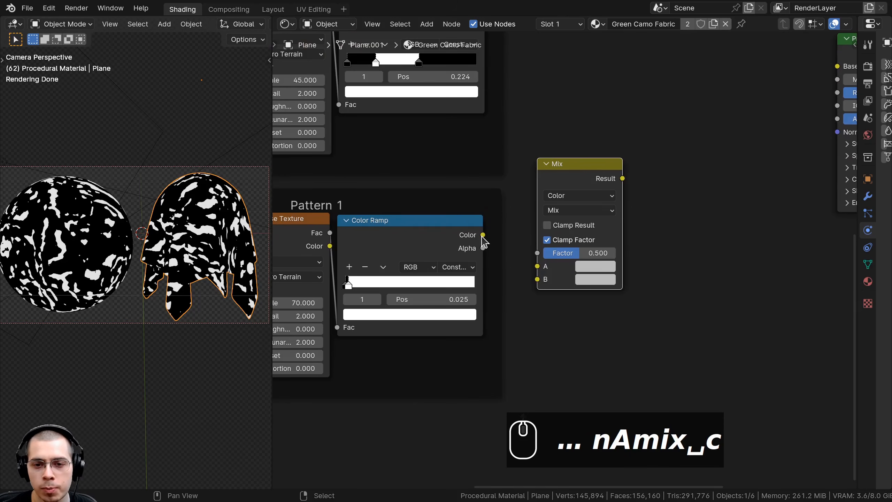
{"action": "left_click_drag", "start_coordinate": [483, 235], "coordinate": [539, 253]}
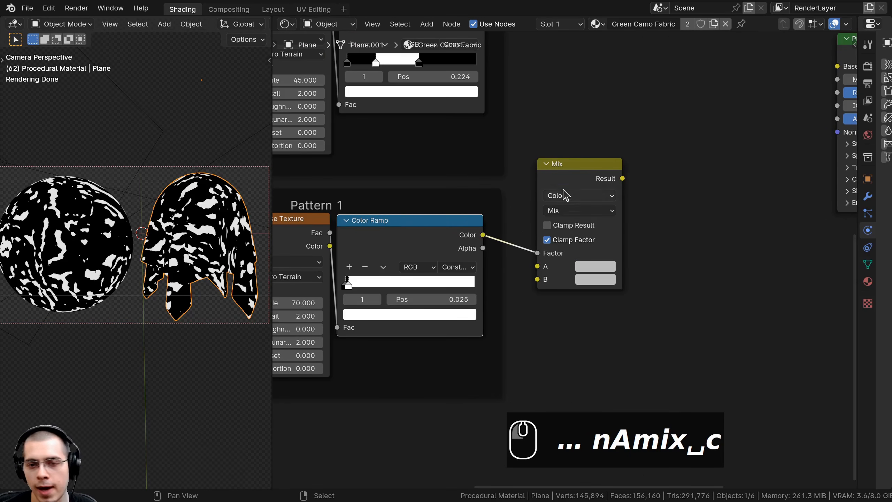
{"action": "left_click_drag", "start_coordinate": [568, 170], "coordinate": [590, 108]}
{"action": "left_click", "coordinate": [611, 105], "text": "ctrl+shift"}
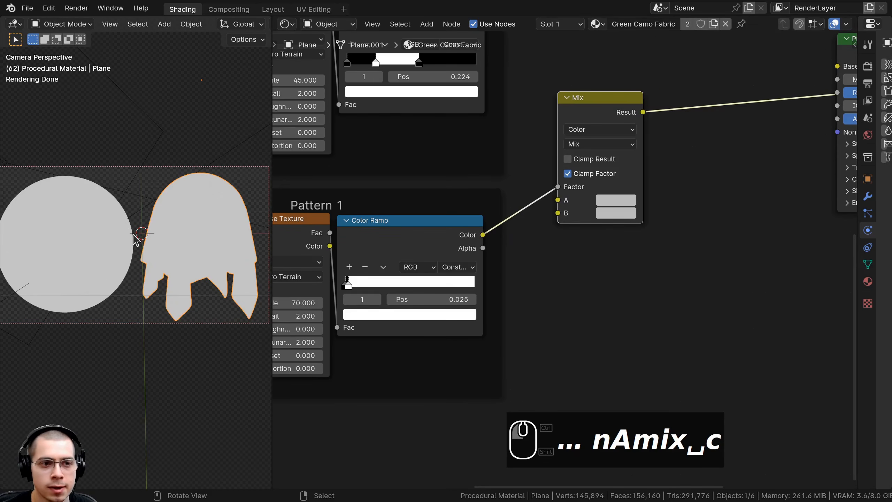
Step: Set the Mix node's A color to a muted green and its B color to a darker green
{"action": "scroll", "coordinate": [591, 264], "scroll_direction": "up", "scroll_amount": 2}
{"action": "key", "text": "ctrl+c"}
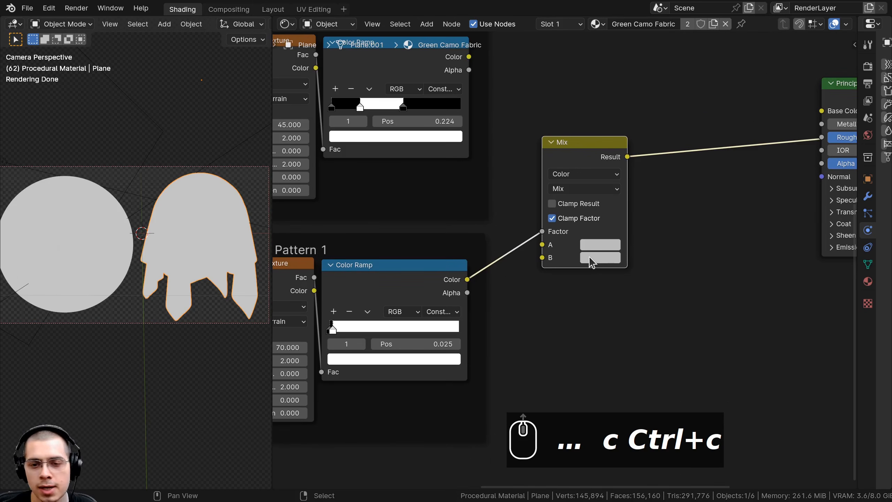
{"action": "left_click", "coordinate": [586, 246]}
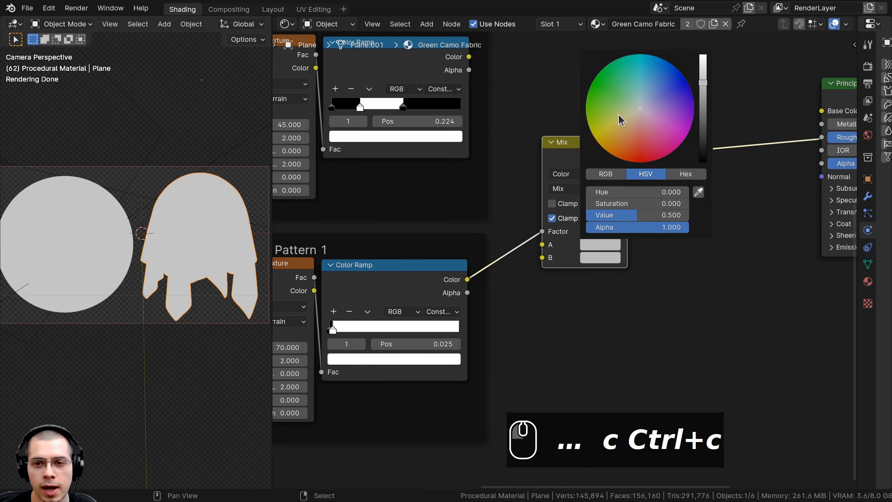
{"action": "left_click_drag", "start_coordinate": [621, 120], "coordinate": [605, 97]}
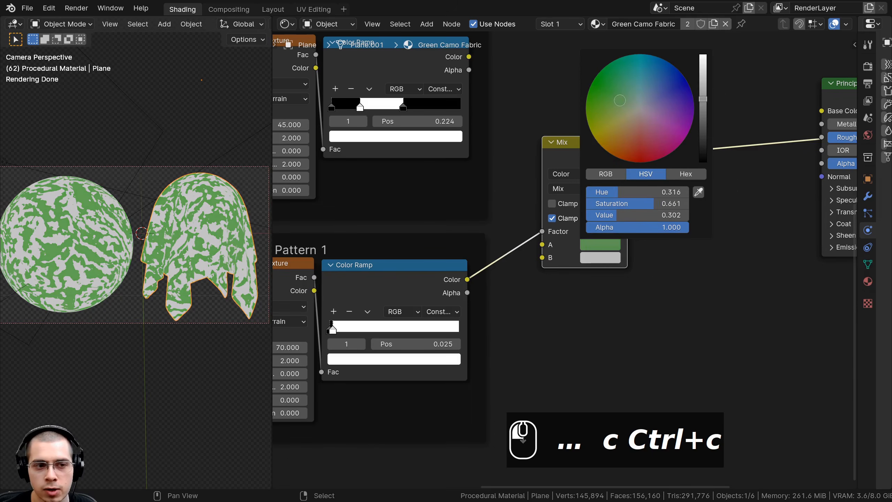
{"action": "left_click", "coordinate": [600, 260]}
{"action": "left_click", "coordinate": [611, 113]}
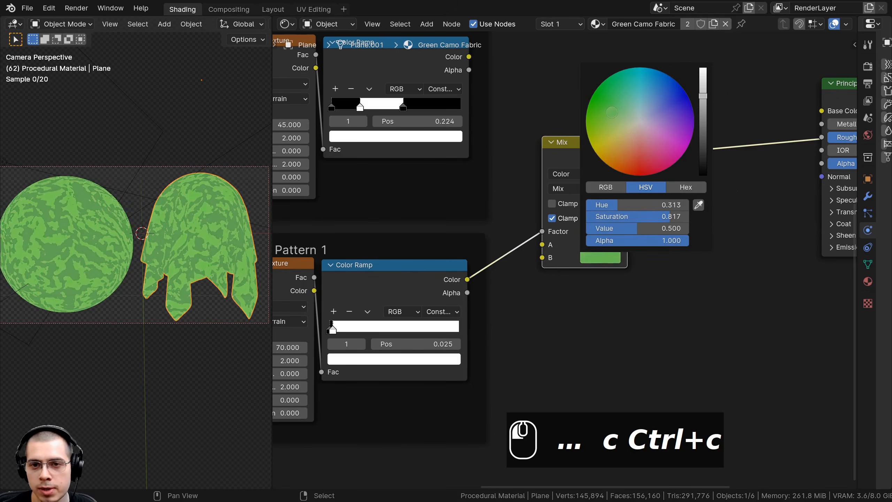
{"action": "scroll", "coordinate": [611, 113], "scroll_direction": "down", "scroll_amount": 4}
{"action": "key", "text": "ctrl+v"}
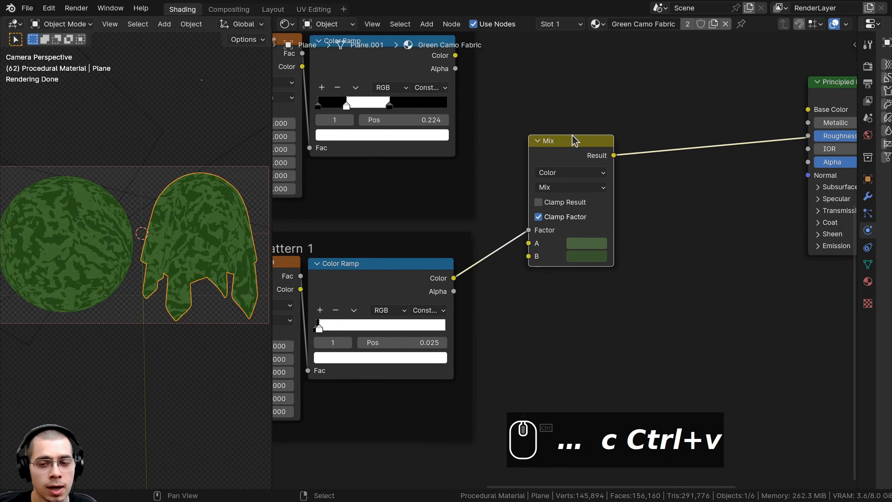
Step: Inspect the hex codes of the Mix node's A and B colours
{"action": "middle_click_drag", "start_coordinate": [566, 257], "coordinate": [590, 96]}
{"action": "scroll", "coordinate": [582, 106], "scroll_direction": "up", "scroll_amount": 1}
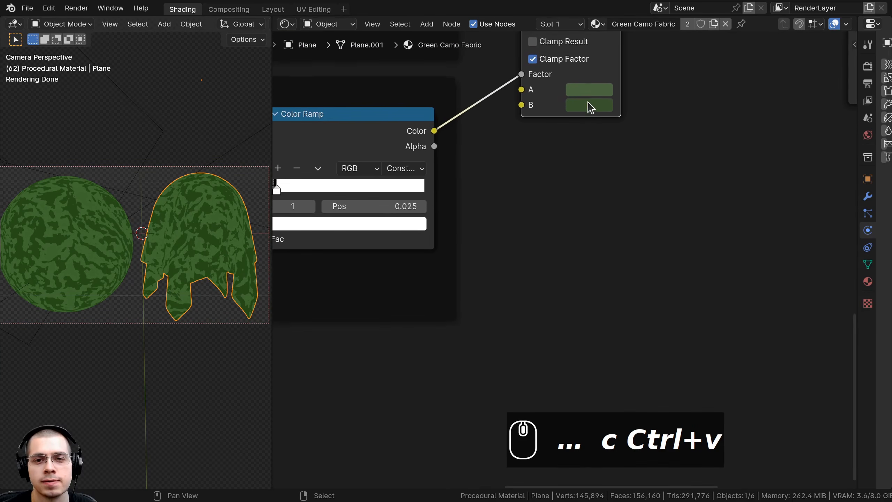
{"action": "left_click", "coordinate": [589, 92]}
{"action": "left_click", "coordinate": [689, 241]}
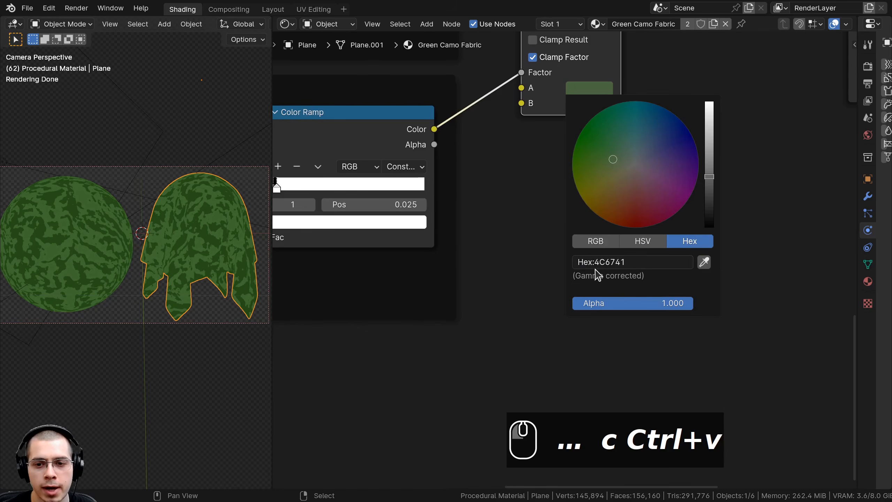
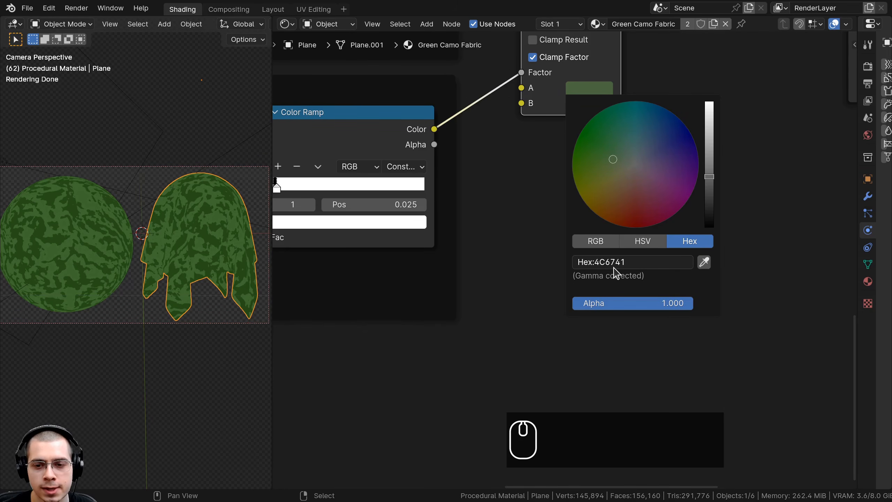
{"action": "left_click", "coordinate": [585, 104]}
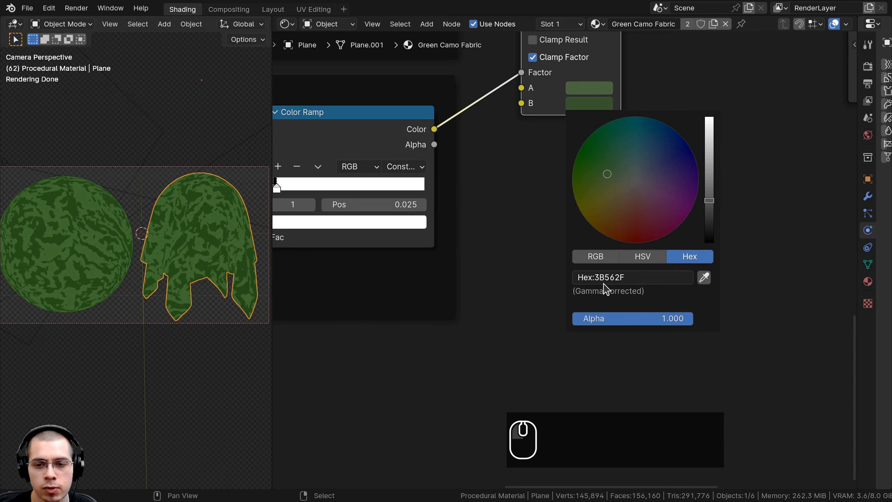
Step: Duplicate the Mix node and insert the copy on the original Mix node's output link
{"action": "scroll", "coordinate": [547, 225], "scroll_direction": "down", "scroll_amount": 3}
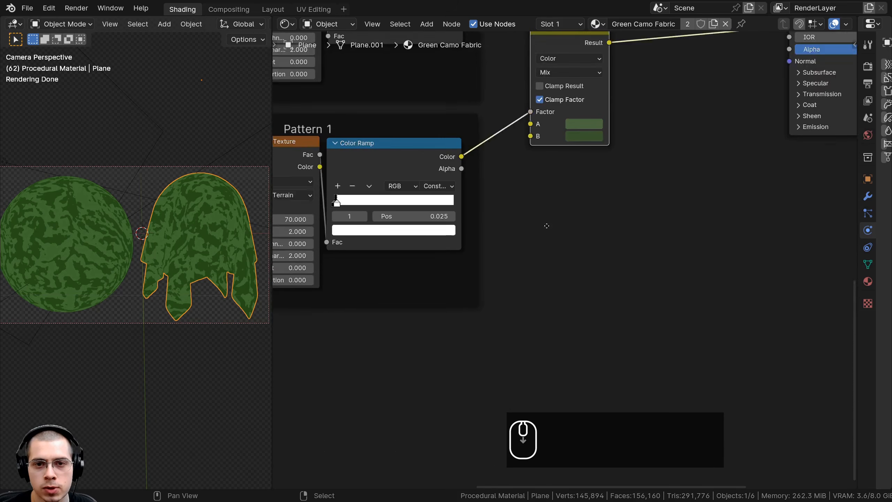
{"action": "middle_click_drag", "start_coordinate": [547, 224], "coordinate": [502, 373]}
{"action": "left_click", "coordinate": [519, 208]}
{"action": "key", "text": "shift+d"}
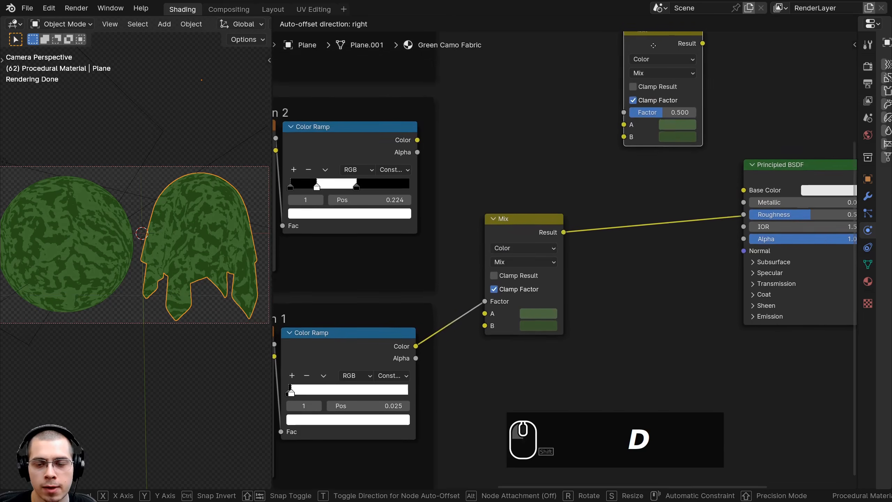
{"action": "left_click", "coordinate": [609, 218]}
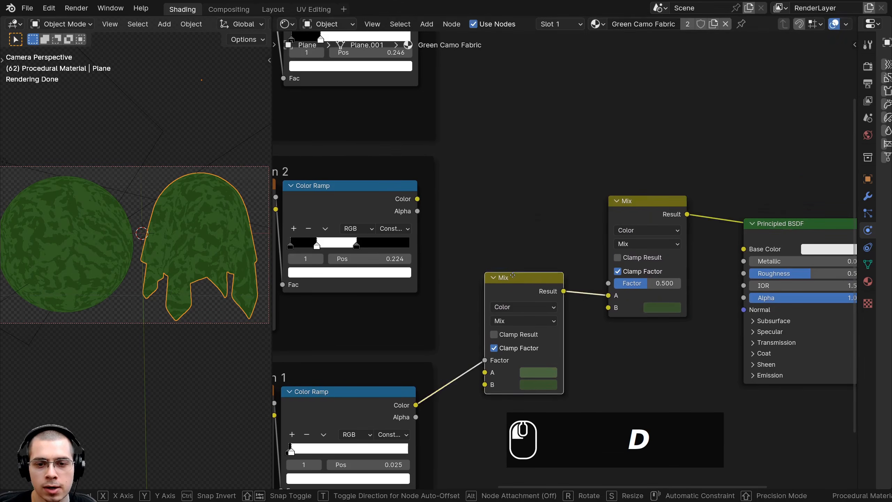
Step: Connect the Pattern 2 Color Ramp's Color output to the second Mix node's Factor, and move the two Mix nodes closer together
{"action": "middle_click_drag", "start_coordinate": [493, 208], "coordinate": [621, 206]}
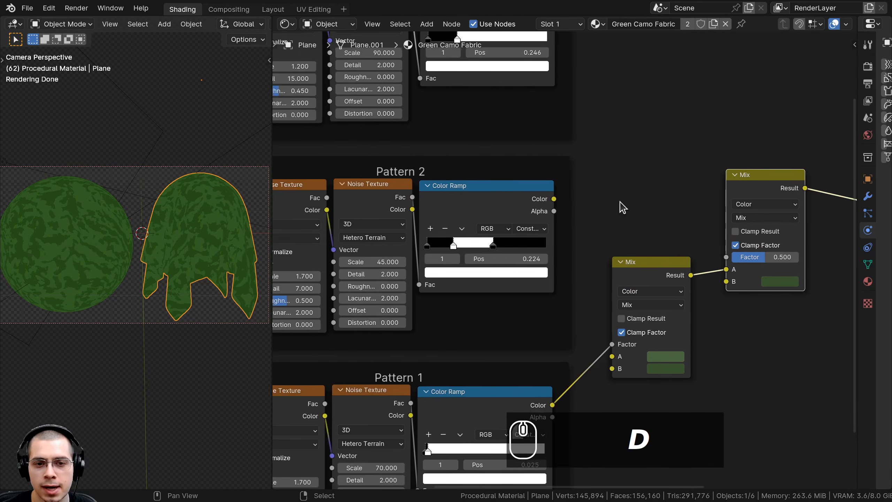
{"action": "middle_click_drag", "start_coordinate": [538, 194], "coordinate": [501, 200]}
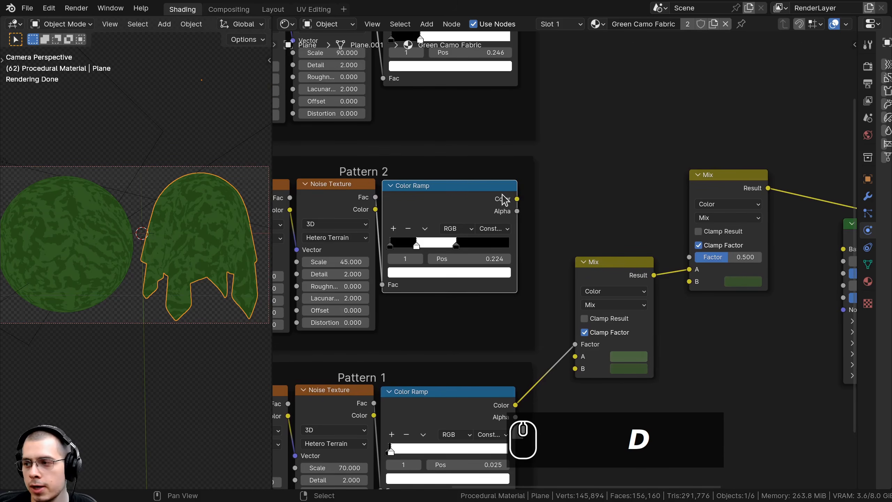
{"action": "left_click_drag", "start_coordinate": [515, 203], "coordinate": [689, 257]}
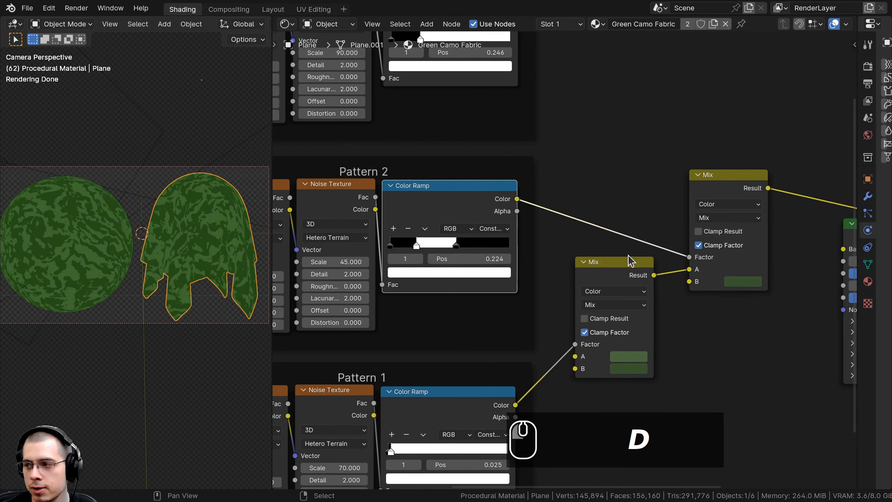
{"action": "middle_click_drag", "start_coordinate": [610, 268], "coordinate": [603, 245]}
{"action": "left_click_drag", "start_coordinate": [592, 251], "coordinate": [611, 244]}
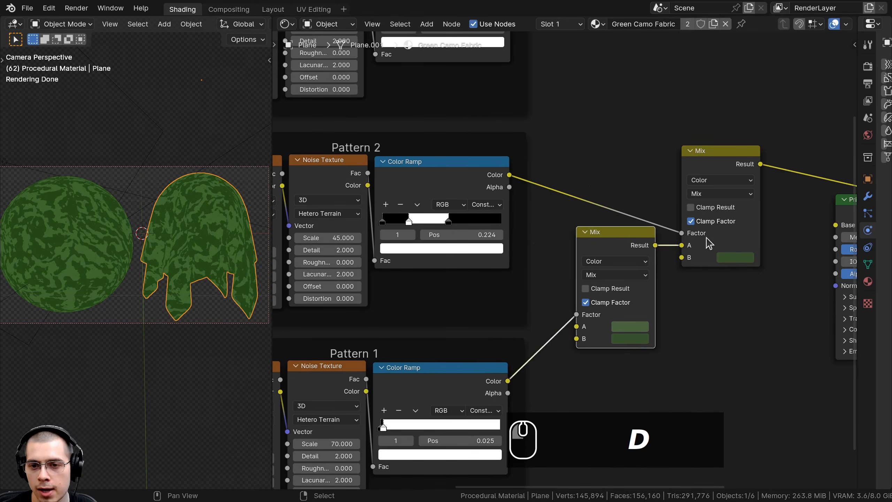
{"action": "scroll", "coordinate": [707, 243], "scroll_direction": "down", "scroll_amount": 1}
{"action": "middle_click_drag", "start_coordinate": [707, 243], "coordinate": [652, 246]}
{"action": "left_click_drag", "start_coordinate": [654, 251], "coordinate": [642, 247]}
{"action": "mouse_move", "coordinate": [505, 229]}
{"action": "middle_mouse_down"}
{"action": "mouse_move", "coordinate": [531, 223]}
{"action": "mouse_move", "coordinate": [505, 230]}
{"action": "middle_mouse_up"}
{"action": "scroll", "coordinate": [629, 246], "scroll_direction": "up", "scroll_amount": 1}
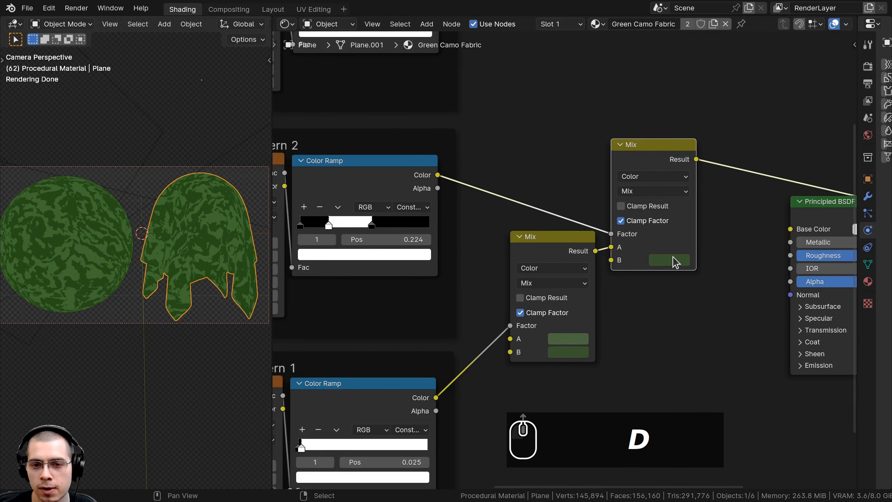
Step: Change the second Mix node's B colour to a very dark green using a pasted colour value
{"action": "scroll", "coordinate": [673, 259], "scroll_direction": "up", "scroll_amount": 1}
{"action": "left_click", "coordinate": [652, 260]}
{"action": "left_click_drag", "start_coordinate": [774, 125], "coordinate": [774, 148]}
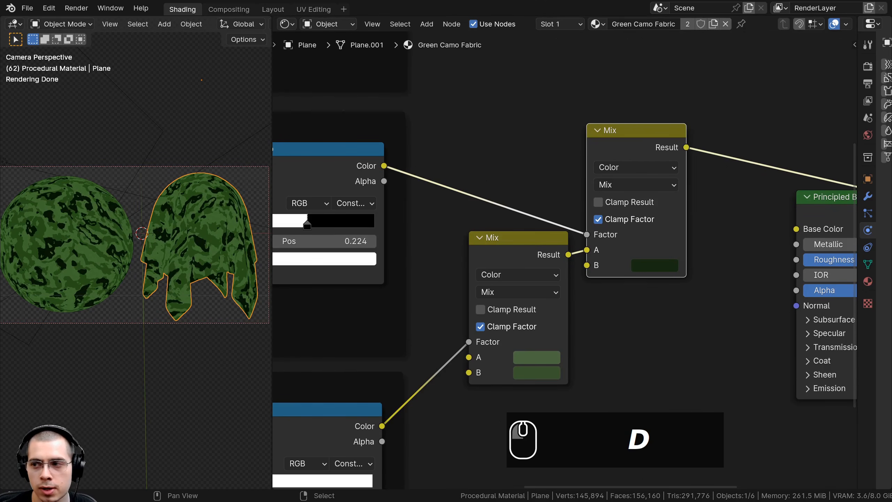
{"action": "key", "text": "ctrl+c"}
{"action": "key", "text": "ctrl+v"}
{"action": "middle_click_drag", "start_coordinate": [651, 264], "coordinate": [631, 210]}
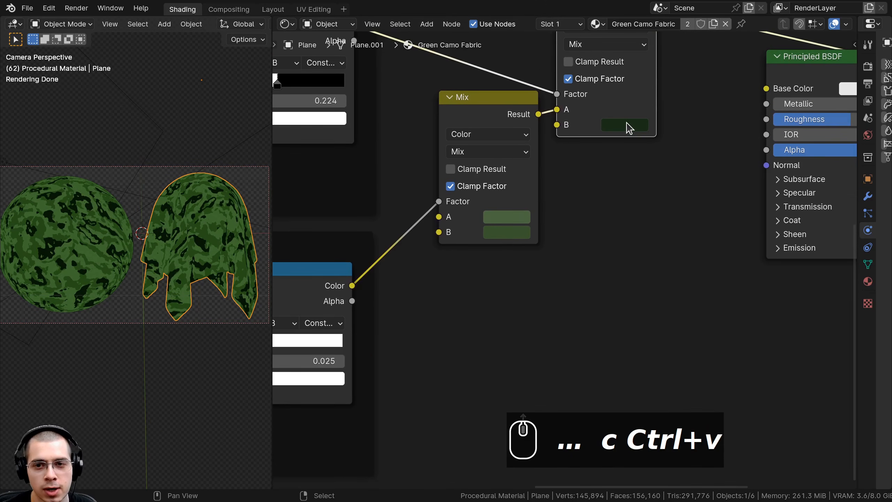
{"action": "left_click", "coordinate": [628, 126]}
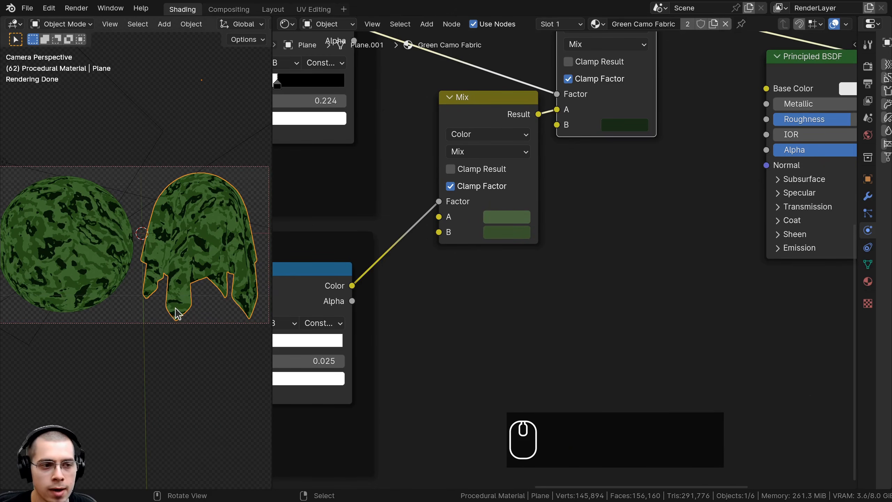
Step: Duplicate the second Mix node and insert the copy on that node's output link
{"action": "scroll", "coordinate": [481, 228], "scroll_direction": "down", "scroll_amount": 5}
{"action": "middle_click_drag", "start_coordinate": [480, 228], "coordinate": [475, 313]}
{"action": "left_click_drag", "start_coordinate": [542, 163], "coordinate": [543, 163]}
{"action": "middle_click_drag", "start_coordinate": [543, 163], "coordinate": [465, 204]}
{"action": "key", "text": "shift+d"}
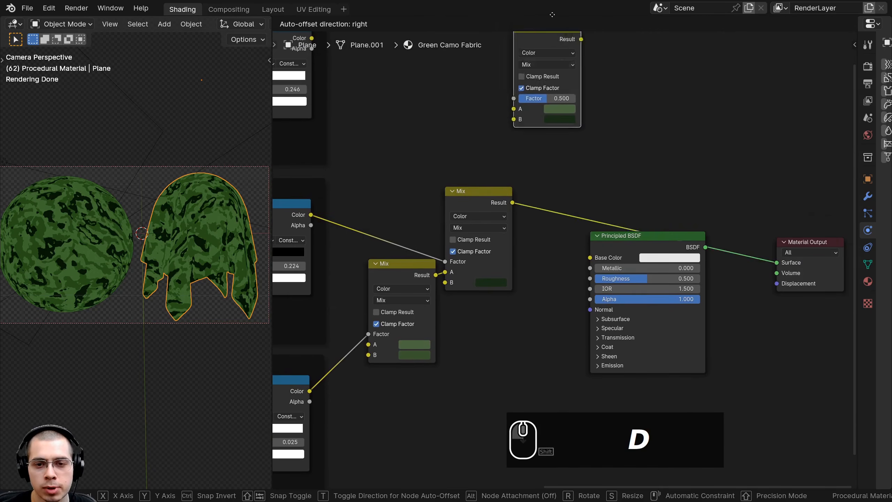
{"action": "left_click", "coordinate": [552, 171]}
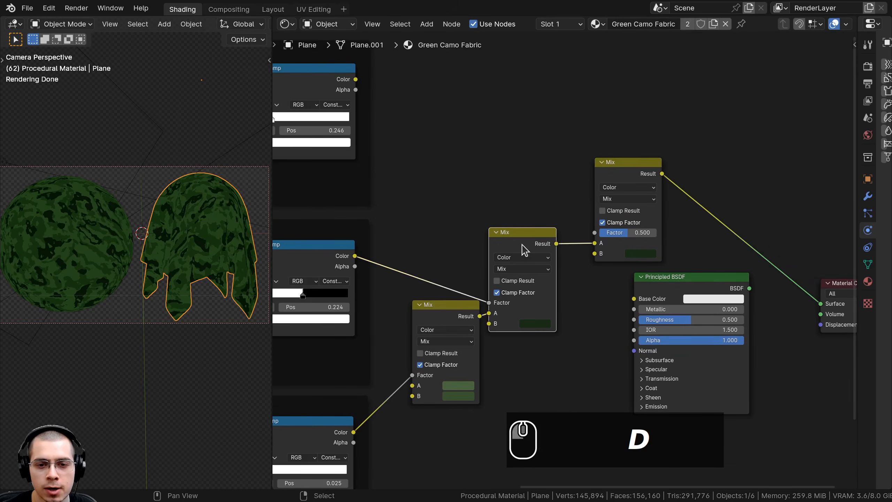
{"action": "mouse_move", "coordinate": [595, 244]}
{"action": "left_mouse_down"}
{"action": "mouse_move", "coordinate": [553, 248]}
{"action": "mouse_move", "coordinate": [594, 243]}
{"action": "left_mouse_up"}
Step: Connect the Pattern 3 Color Ramp's Color output to the third Mix node's Factor and shift that Mix node slightly
{"action": "middle_click_drag", "start_coordinate": [409, 75], "coordinate": [635, 148]}
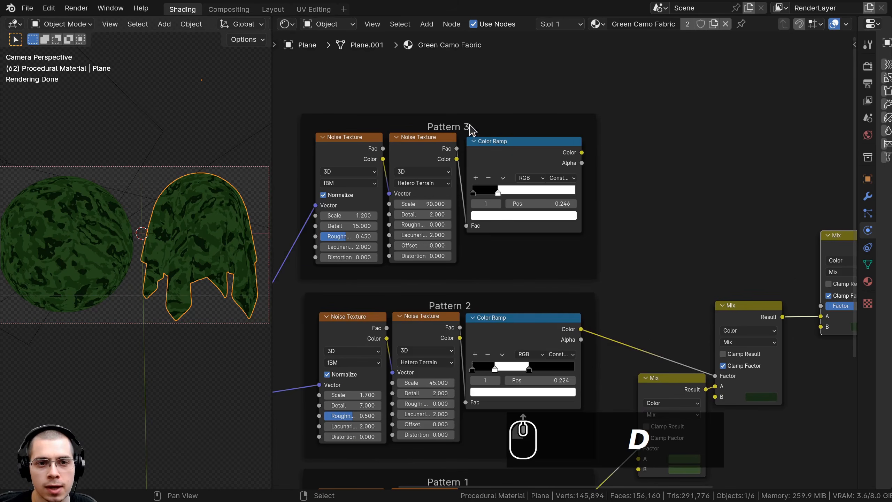
{"action": "middle_click_drag", "start_coordinate": [615, 179], "coordinate": [521, 161]}
{"action": "middle_click_drag", "start_coordinate": [373, 132], "coordinate": [366, 127]}
{"action": "left_click_drag", "start_coordinate": [482, 131], "coordinate": [721, 285]}
{"action": "scroll", "coordinate": [452, 200], "scroll_direction": "down", "scroll_amount": 3}
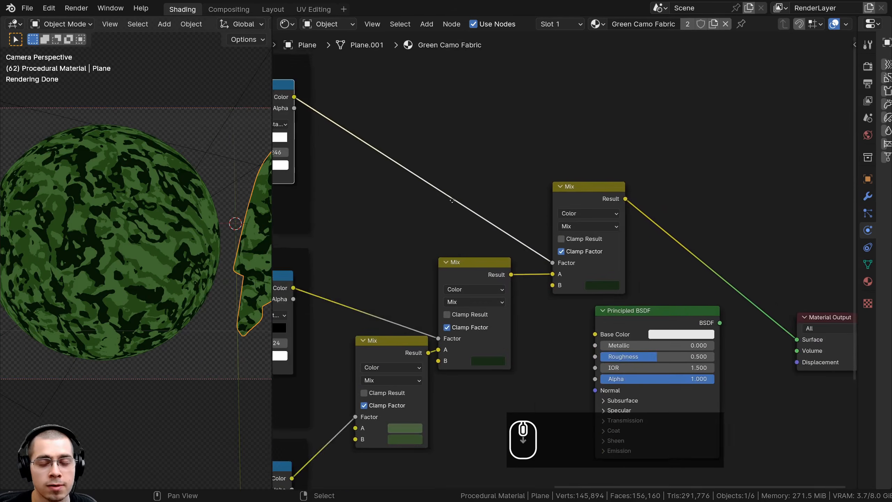
{"action": "scroll", "coordinate": [500, 208], "scroll_direction": "up", "scroll_amount": 4}
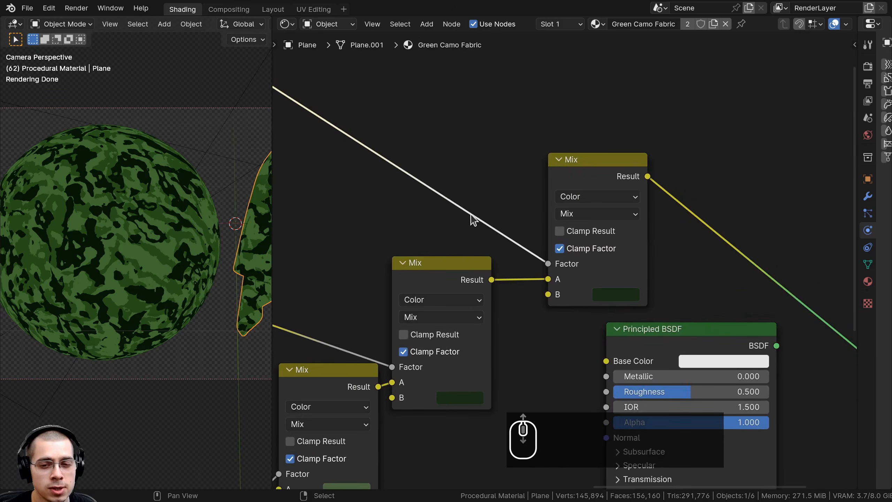
{"action": "scroll", "coordinate": [472, 219], "scroll_direction": "down", "scroll_amount": 1}
{"action": "left_click_drag", "start_coordinate": [565, 184], "coordinate": [548, 175]}
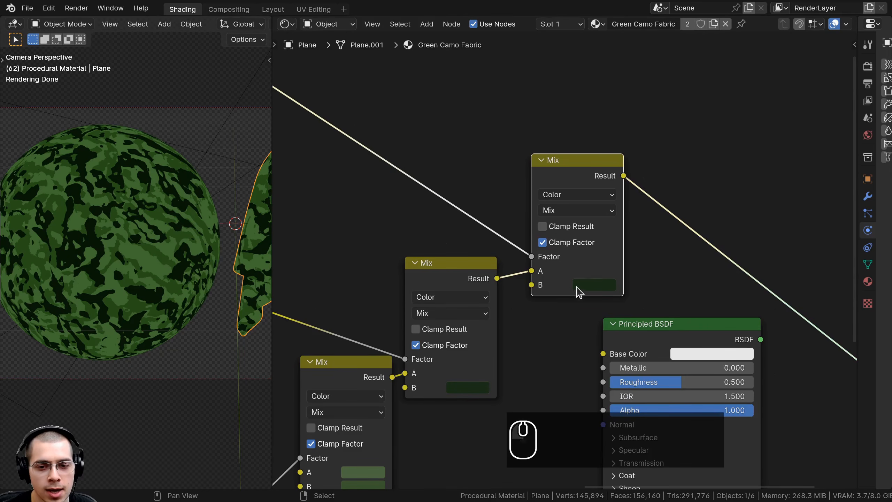
Step: Set the third Mix node's B colour to hex 2A3C1F
{"action": "middle_click_drag", "start_coordinate": [556, 296], "coordinate": [544, 253]}
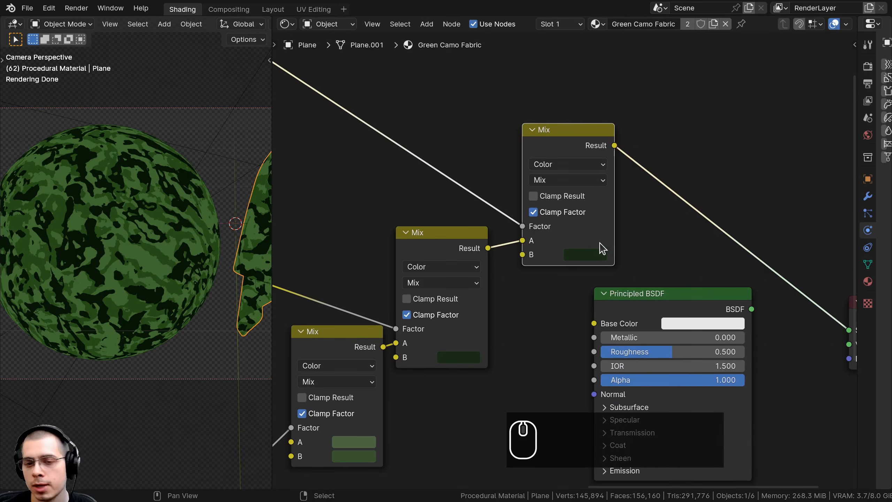
{"action": "left_click", "coordinate": [587, 256]}
{"action": "left_click_drag", "start_coordinate": [694, 145], "coordinate": [695, 133]}
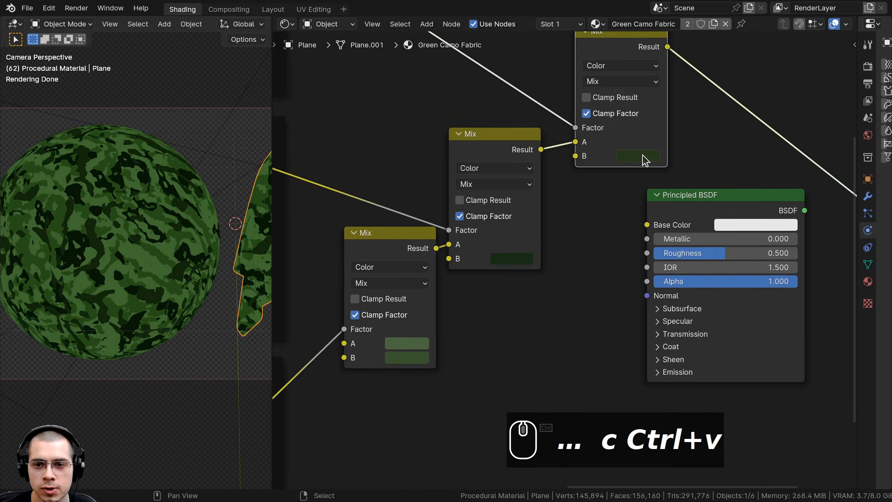
{"action": "middle_click_drag", "start_coordinate": [635, 157], "coordinate": [624, 134]}
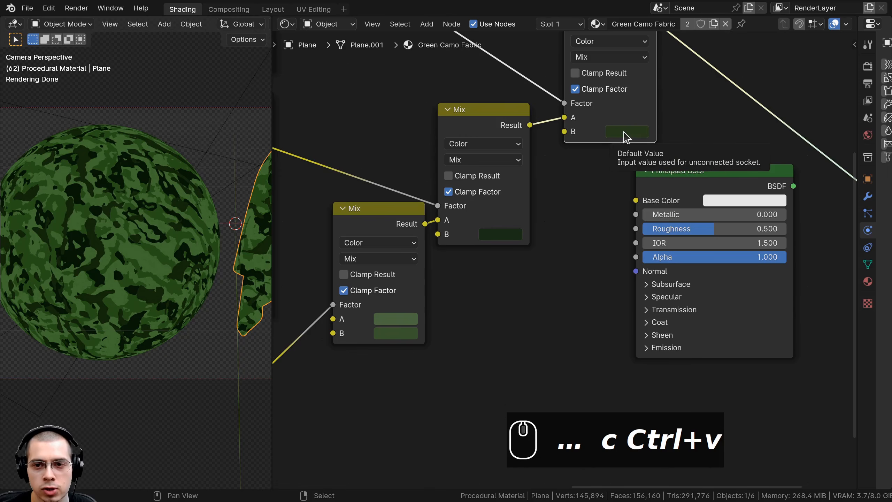
{"action": "left_click", "coordinate": [625, 135]}
{"action": "left_click", "coordinate": [644, 134]}
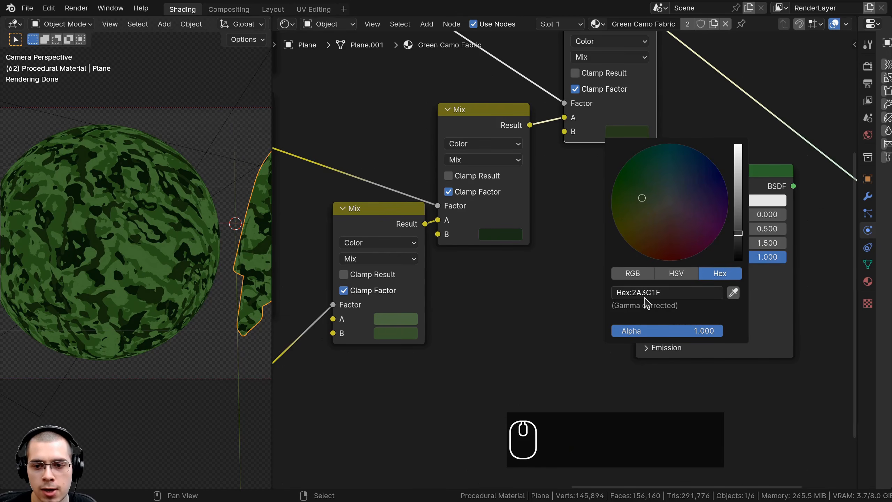
Step: Link the third Mix node's Result to the Principled BSDF's Base Color, and the BSDF output to the Material Output's Surface
{"action": "scroll", "coordinate": [87, 270], "scroll_direction": "down", "scroll_amount": 2}
{"action": "middle_click_drag", "start_coordinate": [87, 271], "coordinate": [28, 273], "text": "shift"}
{"action": "scroll", "coordinate": [28, 273], "scroll_direction": "up", "scroll_amount": 3}
{"action": "scroll", "coordinate": [834, 168], "scroll_direction": "down", "scroll_amount": 6}
{"action": "middle_click_drag", "start_coordinate": [834, 168], "coordinate": [792, 178]}
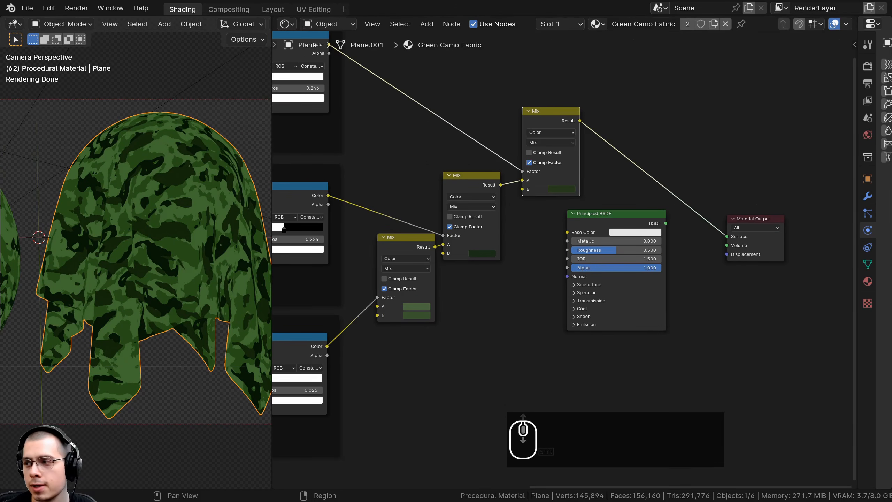
{"action": "scroll", "coordinate": [598, 232], "scroll_direction": "down", "scroll_amount": 2}
{"action": "left_click_drag", "start_coordinate": [565, 253], "coordinate": [597, 189]}
{"action": "left_click_drag", "start_coordinate": [710, 253], "coordinate": [693, 184]}
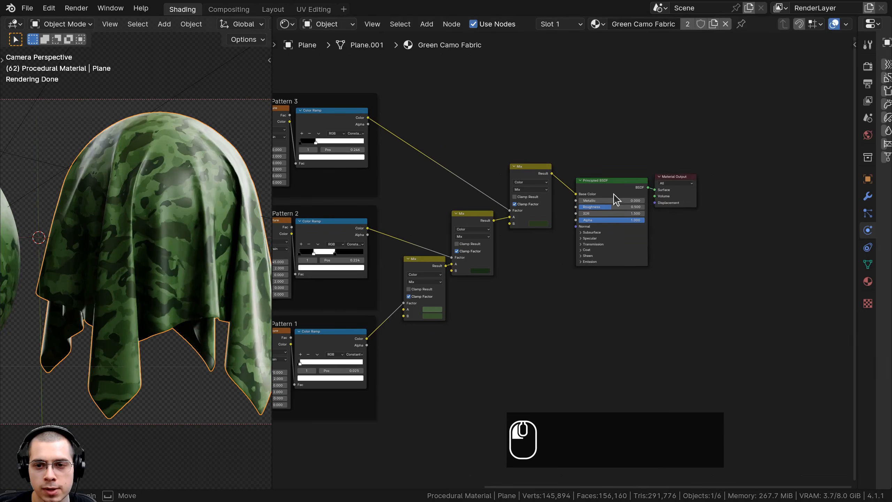
Step: Move the Principled BSDF and Material Output together farther away from the Mix nodes
{"action": "key", "text": "g"}
{"action": "key", "text": "a"}
{"action": "key", "text": "g"}
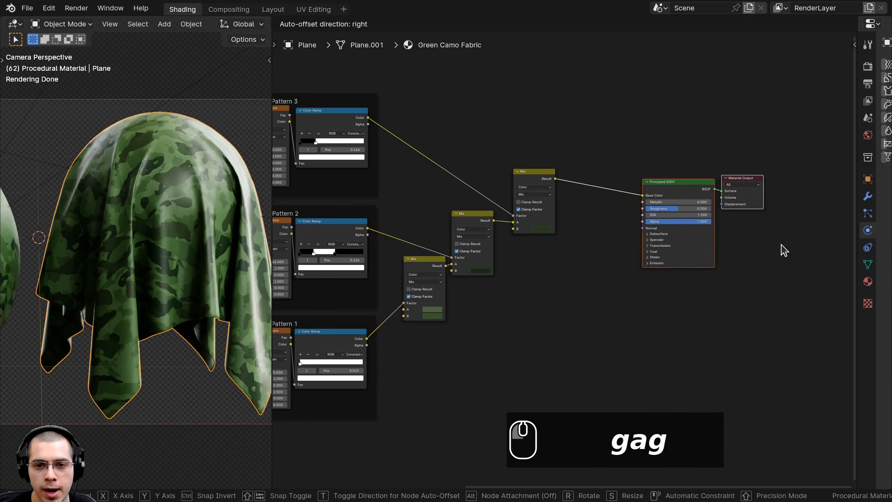
{"action": "left_click", "coordinate": [781, 245]}
{"action": "key", "text": "a"}
Step: Line up the first and second Mix nodes in a row beside the third Mix node
{"action": "middle_click_drag", "start_coordinate": [433, 271], "coordinate": [463, 270]}
{"action": "left_click", "coordinate": [462, 271]}
{"action": "scroll", "coordinate": [422, 317], "scroll_direction": "up", "scroll_amount": 5}
{"action": "key", "text": "g"}
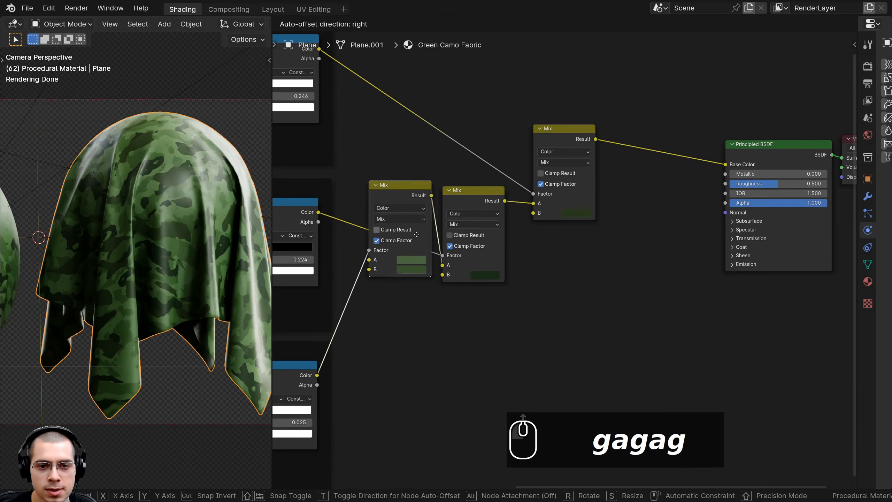
{"action": "left_click", "coordinate": [424, 249]}
{"action": "left_click", "coordinate": [467, 216], "text": "shift"}
{"action": "key", "text": "g"}
{"action": "left_click", "coordinate": [487, 157]}
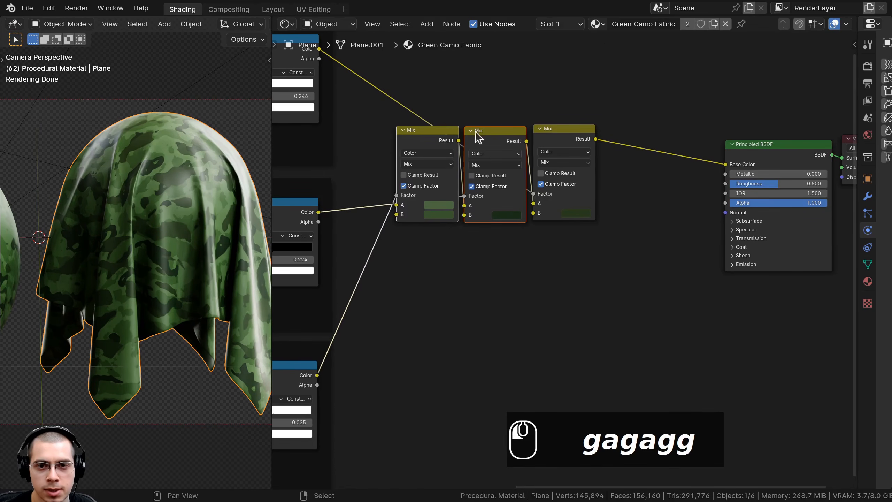
Step: Select all three Mix nodes and reposition the row between the pattern frames and the Principled BSDF
{"action": "key", "text": "b"}
{"action": "left_click_drag", "start_coordinate": [463, 119], "coordinate": [626, 210]}
{"action": "key", "text": "g"}
{"action": "left_click", "coordinate": [637, 253]}
{"action": "scroll", "coordinate": [561, 271], "scroll_direction": "down", "scroll_amount": 3}
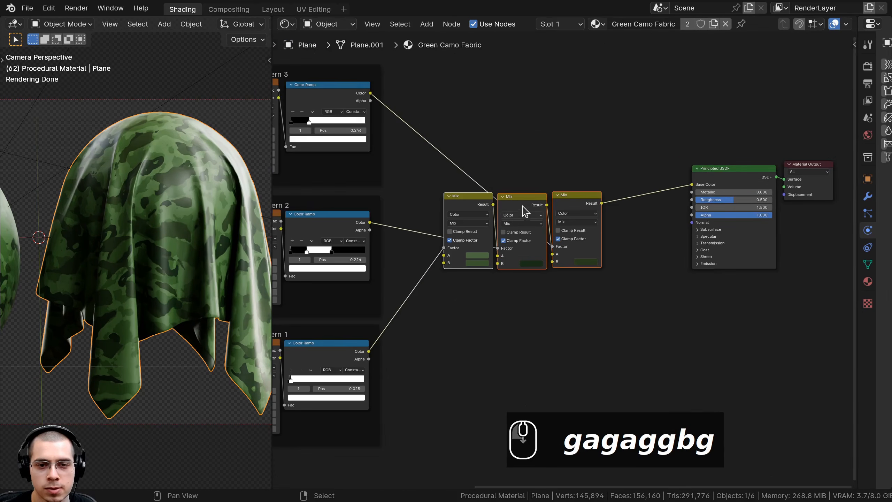
{"action": "key", "text": "g"}
{"action": "left_click", "coordinate": [525, 199]}
{"action": "scroll", "coordinate": [570, 267], "scroll_direction": "down", "scroll_amount": 4}
{"action": "key", "text": "a"}
{"action": "scroll", "coordinate": [508, 241], "scroll_direction": "up", "scroll_amount": 5}
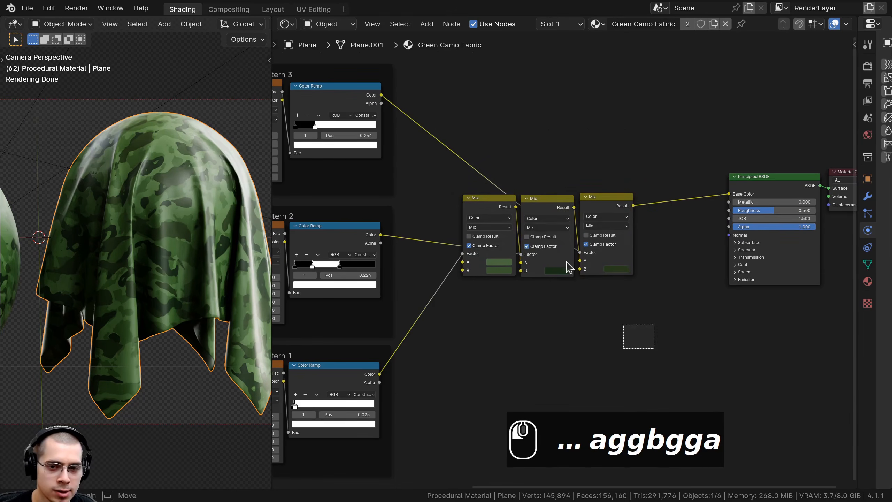
Step: Select the three Mix nodes and join them together in a frame
{"action": "left_click_drag", "start_coordinate": [654, 348], "coordinate": [452, 127]}
{"action": "key", "text": "g"}
{"action": "middle_click_drag", "start_coordinate": [505, 168], "coordinate": [507, 184]}
{"action": "scroll", "coordinate": [507, 181], "scroll_direction": "up", "scroll_amount": 1, "text": "ctrl"}
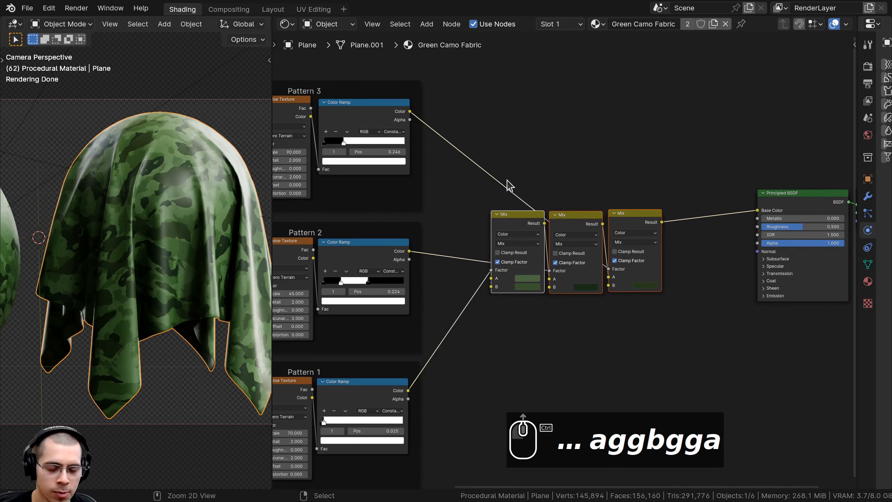
{"action": "key", "text": "ctrl+j"}
{"action": "scroll", "coordinate": [509, 185], "scroll_direction": "up", "scroll_amount": 1}
{"action": "key", "text": "a"}
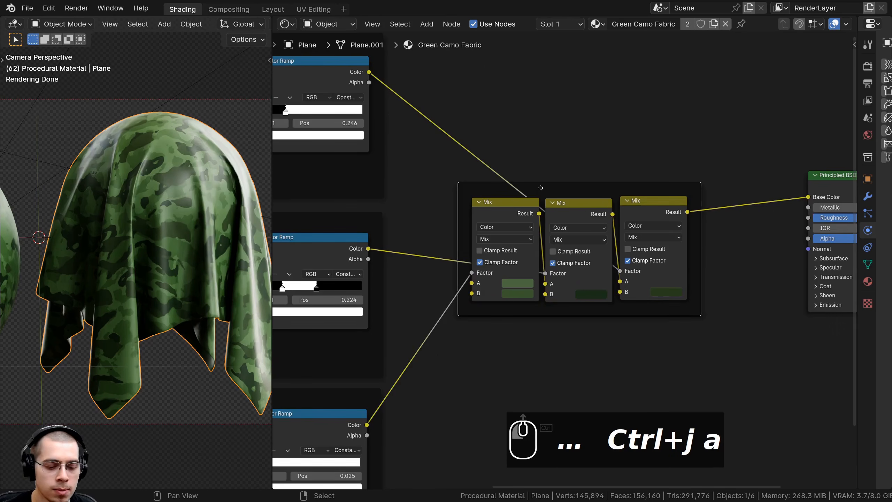
Step: Label the frame around the three Mix nodes "Base Colors"
{"action": "key", "text": "F2"}
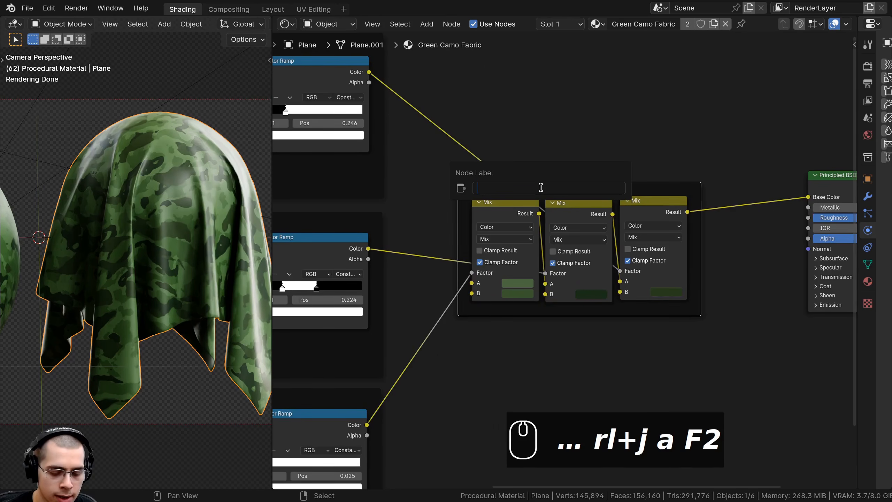
{"action": "type", "text": "Base Colors"}
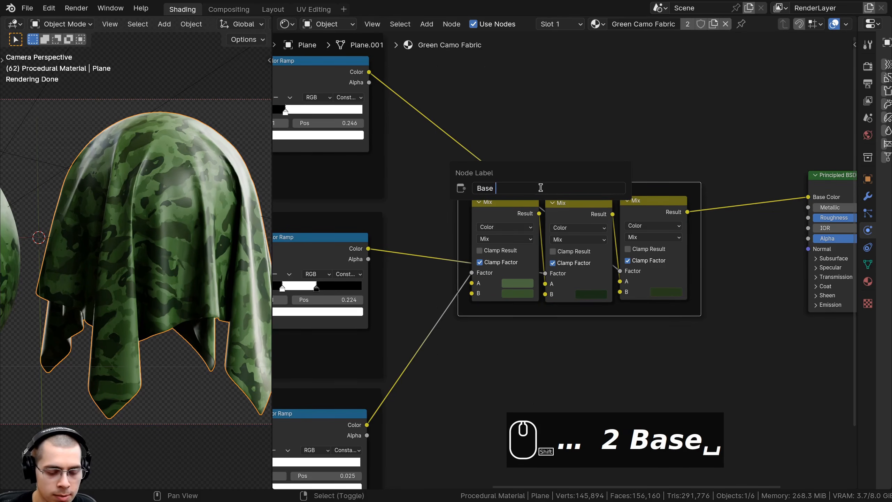
{"action": "key", "text": "Return"}
{"action": "key", "text": "a"}
{"action": "scroll", "coordinate": [540, 180], "scroll_direction": "down", "scroll_amount": 1}
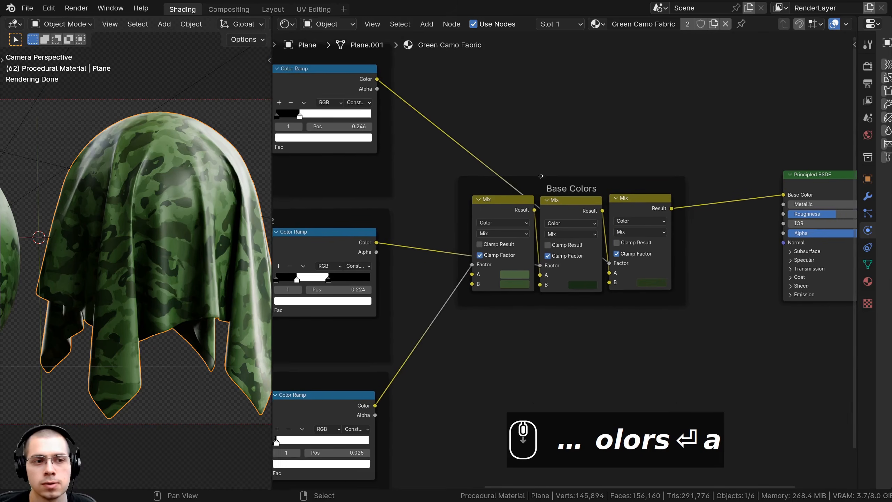
Step: Move the Principled BSDF and Material Output farther away from the Base Colors frame
{"action": "middle_click_drag", "start_coordinate": [539, 175], "coordinate": [348, 154]}
{"action": "left_click", "coordinate": [476, 190]}
{"action": "scroll", "coordinate": [476, 190], "scroll_direction": "up", "scroll_amount": 2}
{"action": "left_click_drag", "start_coordinate": [658, 165], "coordinate": [661, 162]}
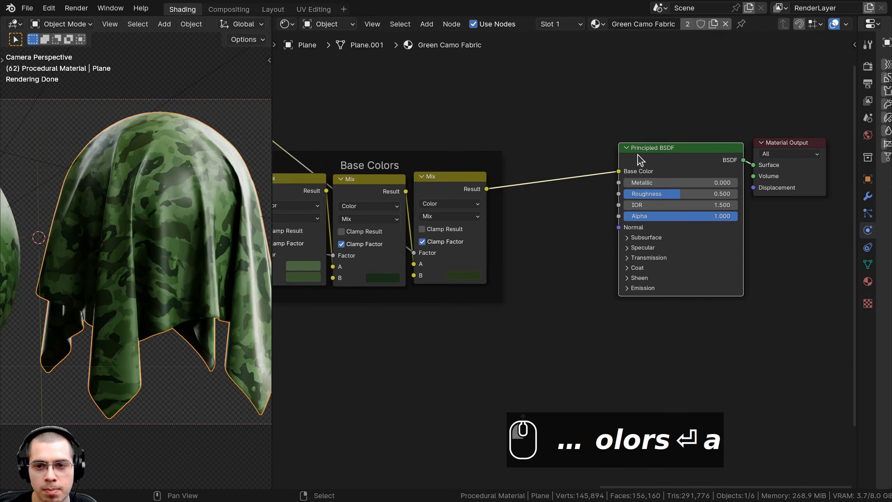
{"action": "scroll", "coordinate": [576, 176], "scroll_direction": "down", "scroll_amount": 3}
{"action": "left_click_drag", "start_coordinate": [592, 120], "coordinate": [838, 250]}
{"action": "key", "text": "g"}
{"action": "left_click", "coordinate": [842, 256]}
Step: Inspect the cloth render up close and set the Principled BSDF's Roughness to 0.8
{"action": "scroll", "coordinate": [274, 211], "scroll_direction": "up", "scroll_amount": 3}
{"action": "scroll", "coordinate": [174, 222], "scroll_direction": "up", "scroll_amount": 5}
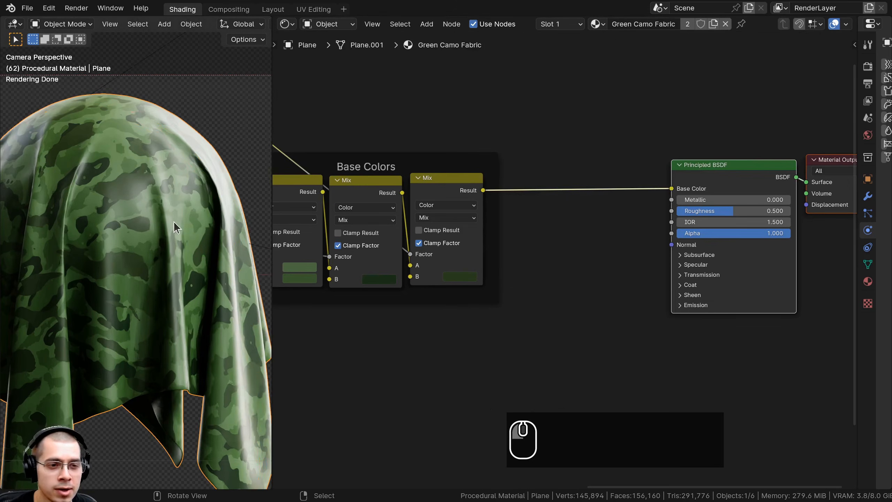
{"action": "mouse_move", "coordinate": [157, 197]}
{"action": "middle_mouse_down", "text": "shift"}
{"action": "mouse_move", "coordinate": [155, 165]}
{"action": "mouse_move", "coordinate": [143, 205]}
{"action": "middle_mouse_up", "text": "shift"}
{"action": "scroll", "coordinate": [144, 204], "scroll_direction": "down", "scroll_amount": 1}
{"action": "scroll", "coordinate": [107, 201], "scroll_direction": "up", "scroll_amount": 2}
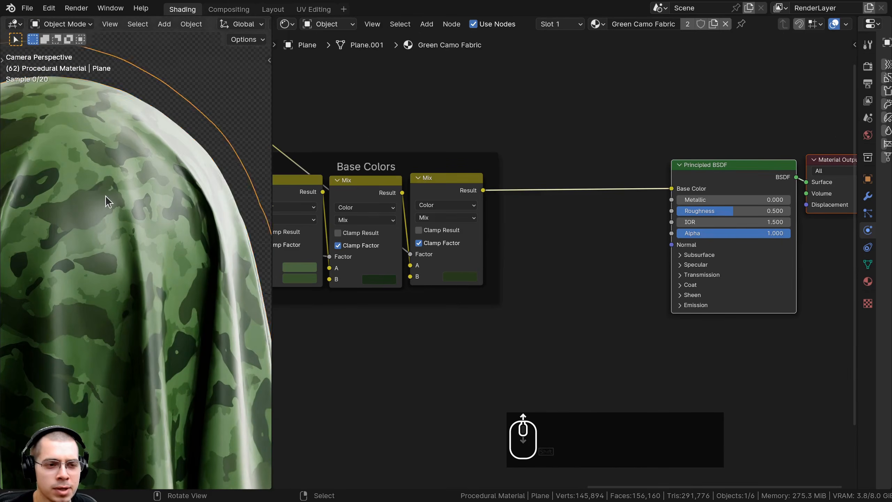
{"action": "scroll", "coordinate": [124, 228], "scroll_direction": "down", "scroll_amount": 2}
{"action": "scroll", "coordinate": [765, 223], "scroll_direction": "up", "scroll_amount": 2}
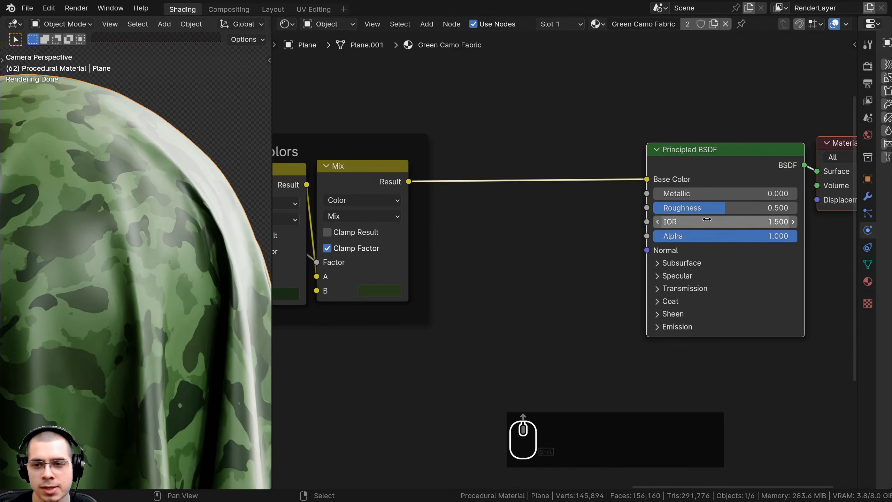
{"action": "double_click", "coordinate": [713, 209]}
{"action": "type", "text": ".8"}
{"action": "key", "text": "Return"}
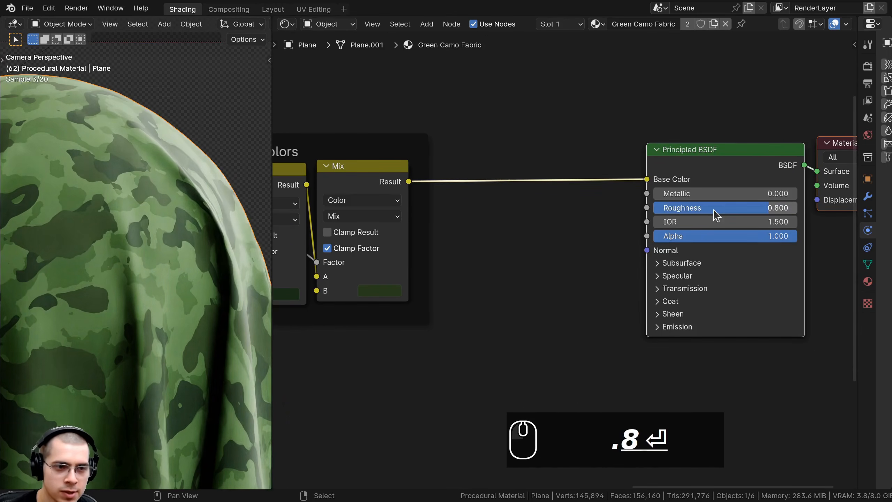
Step: Add a Wave Texture node in the empty space below the Base Colors frame
{"action": "scroll", "coordinate": [204, 251], "scroll_direction": "down", "scroll_amount": 4}
{"action": "scroll", "coordinate": [234, 242], "scroll_direction": "up", "scroll_amount": 5}
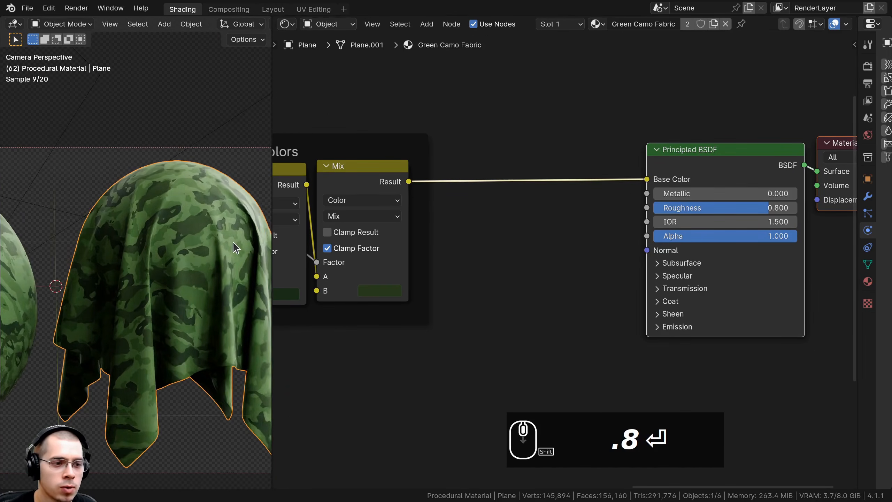
{"action": "scroll", "coordinate": [614, 289], "scroll_direction": "down", "scroll_amount": 5}
{"action": "scroll", "coordinate": [614, 290], "scroll_direction": "up", "scroll_amount": 2}
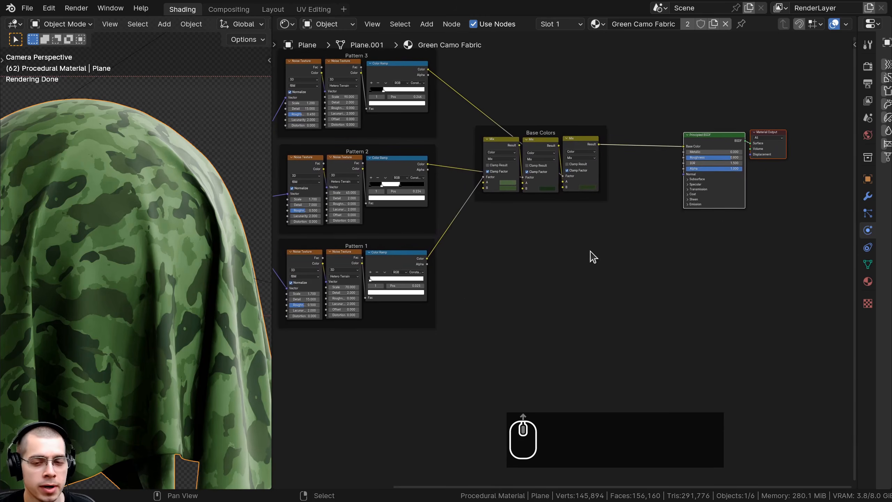
{"action": "key", "text": "shift+a"}
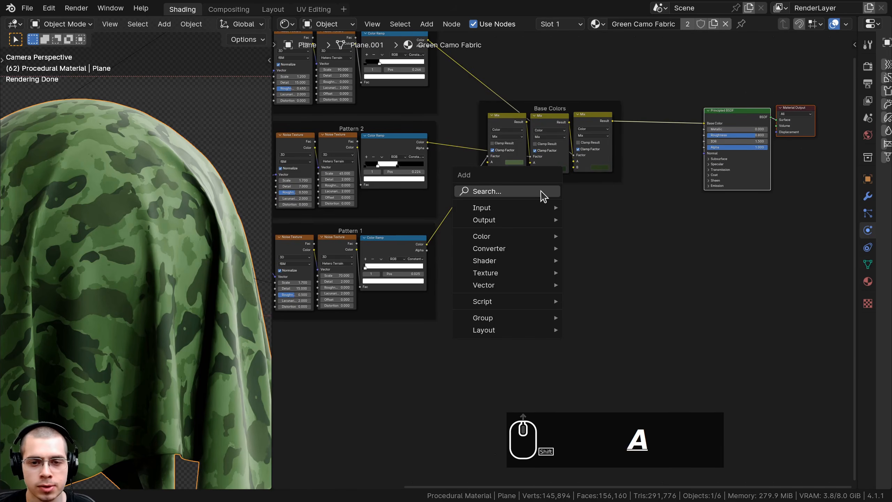
{"action": "left_click", "coordinate": [541, 193]}
{"action": "type", "text": "wav"}
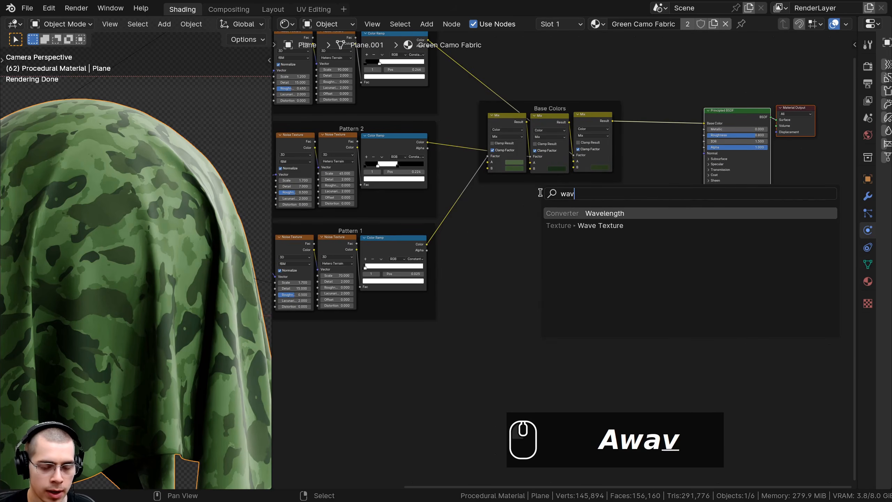
{"action": "left_click", "coordinate": [562, 225]}
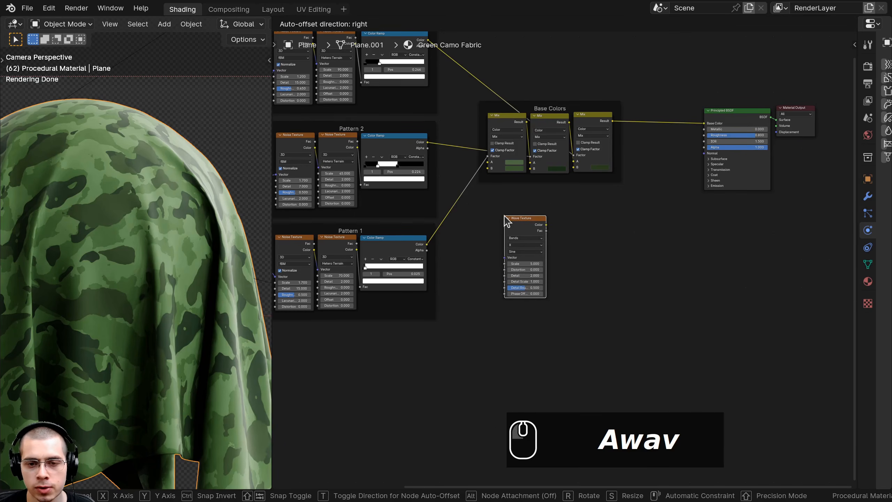
{"action": "left_click", "coordinate": [509, 225]}
Step: Link the Mapping node's Vector output to the Wave Texture's Vector input and shift the Wave Texture slightly outward
{"action": "middle_click_drag", "start_coordinate": [463, 242], "coordinate": [622, 197]}
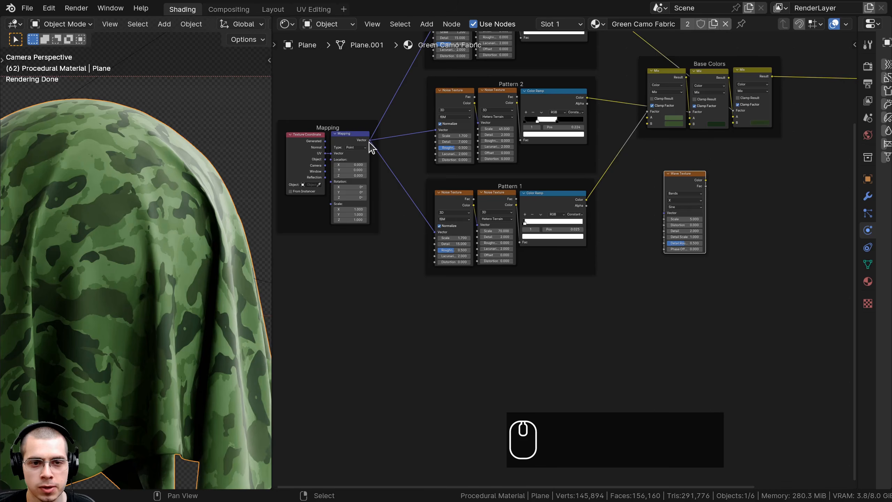
{"action": "left_click_drag", "start_coordinate": [369, 140], "coordinate": [665, 213]}
{"action": "left_click_drag", "start_coordinate": [685, 182], "coordinate": [698, 202]}
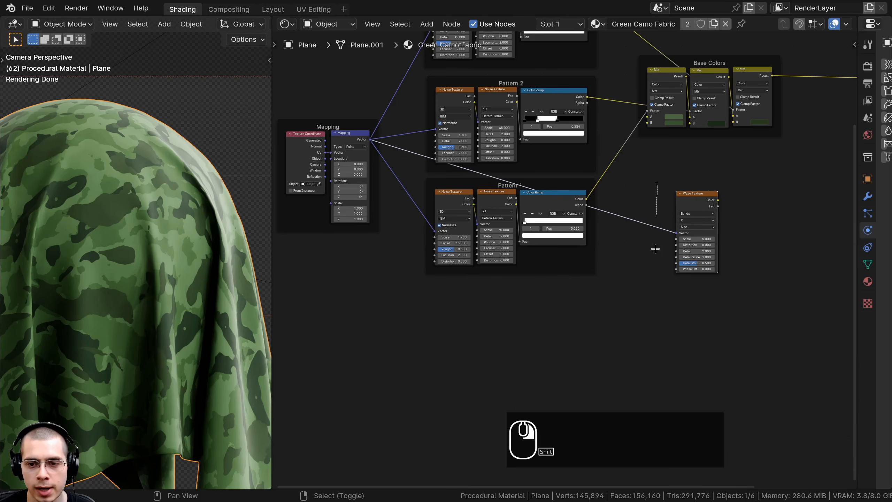
Step: Add two reroute points to the Mapping-to-Wave Texture link and run it underneath the Pattern 1 frame
{"action": "right_click_drag", "start_coordinate": [655, 262], "coordinate": [655, 263], "text": "shift"}
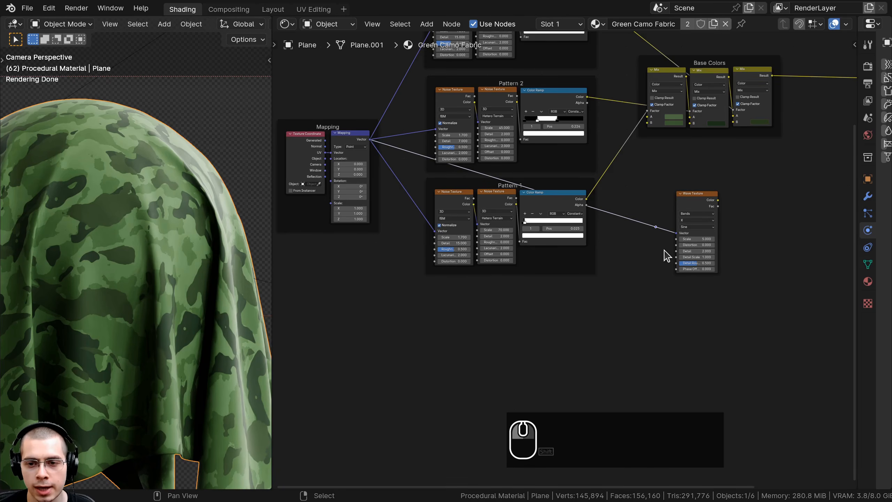
{"action": "key", "text": "g"}
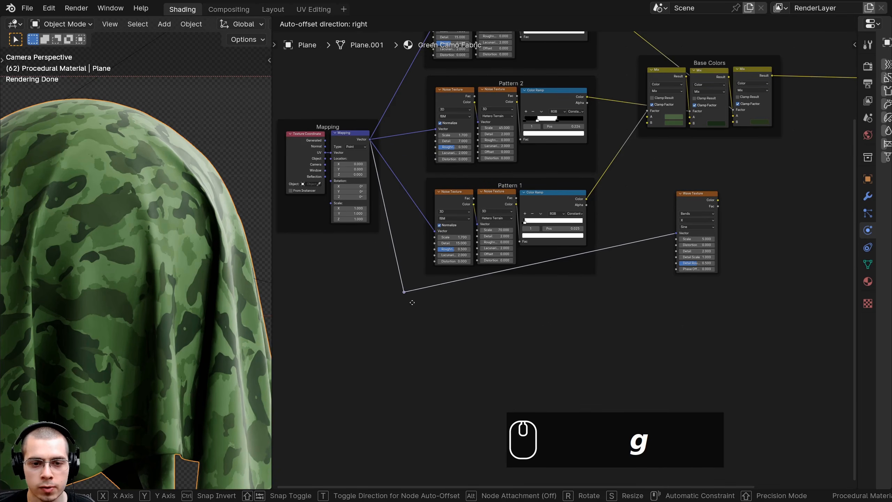
{"action": "left_click", "coordinate": [412, 299]}
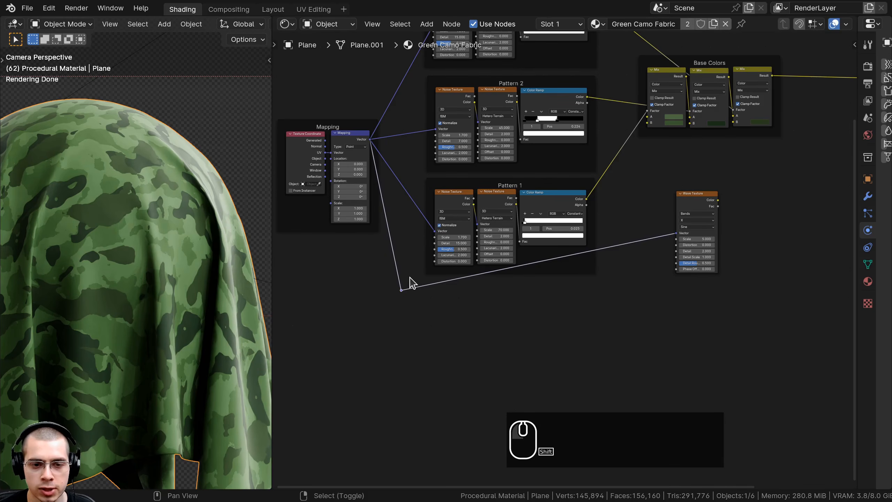
{"action": "right_click_drag", "start_coordinate": [460, 395], "coordinate": [459, 394], "text": "shift"}
{"action": "key", "text": "g"}
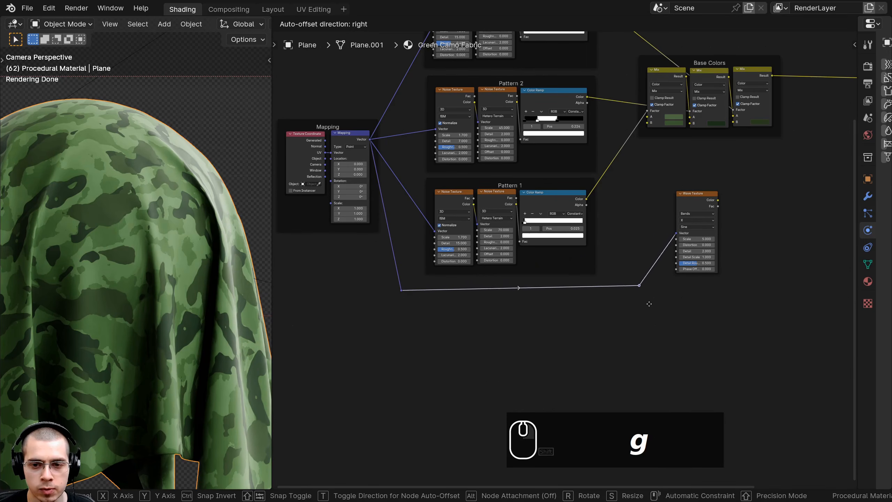
{"action": "left_click", "coordinate": [654, 310]}
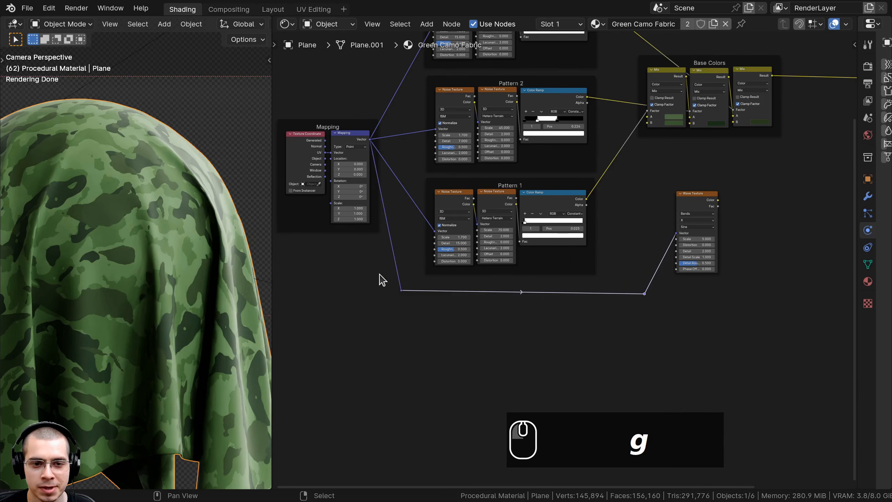
Step: Deselect everything and fine-tune the position of the reroute point nearest the Wave Texture
{"action": "middle_click_drag", "start_coordinate": [626, 289], "coordinate": [551, 308]}
{"action": "key", "text": "alt+a"}
{"action": "left_click_drag", "start_coordinate": [551, 309], "coordinate": [591, 320]}
{"action": "key", "text": "g"}
{"action": "left_click", "coordinate": [588, 318]}
Step: Preview the Wave Texture's Color output directly on the cloth
{"action": "middle_click_drag", "start_coordinate": [558, 319], "coordinate": [501, 317]}
{"action": "scroll", "coordinate": [527, 281], "scroll_direction": "up", "scroll_amount": 4}
{"action": "left_click", "coordinate": [566, 199], "text": "ctrl+shift"}
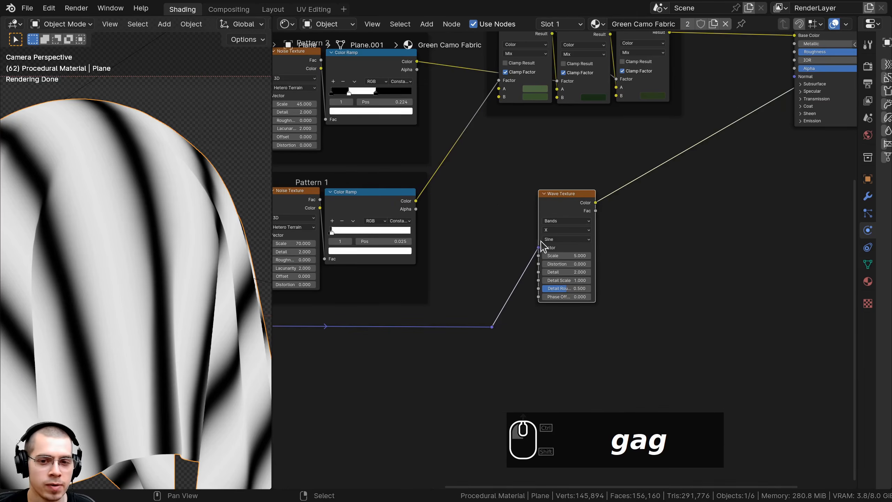
{"action": "scroll", "coordinate": [541, 246], "scroll_direction": "up", "scroll_amount": 4}
{"action": "scroll", "coordinate": [145, 189], "scroll_direction": "down", "scroll_amount": 3}
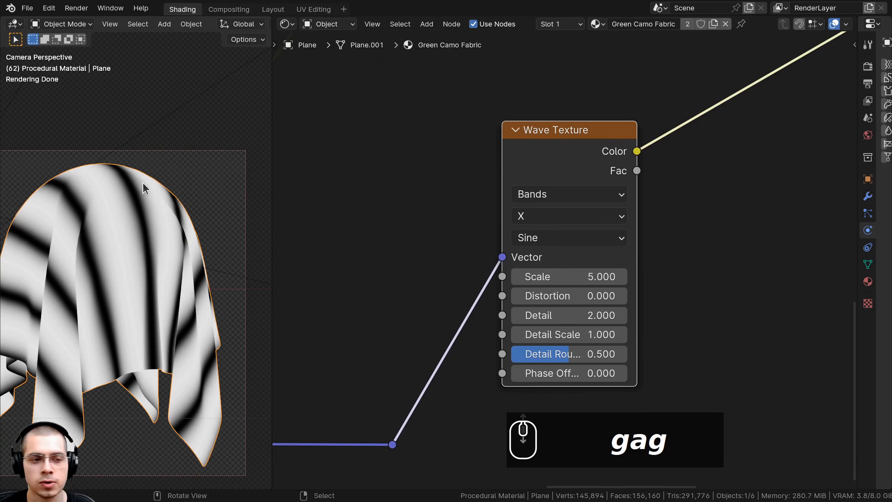
Step: Set the Wave Texture's Scale to 350 and its Distortion to 5
{"action": "middle_click_drag", "start_coordinate": [540, 213], "coordinate": [532, 198]}
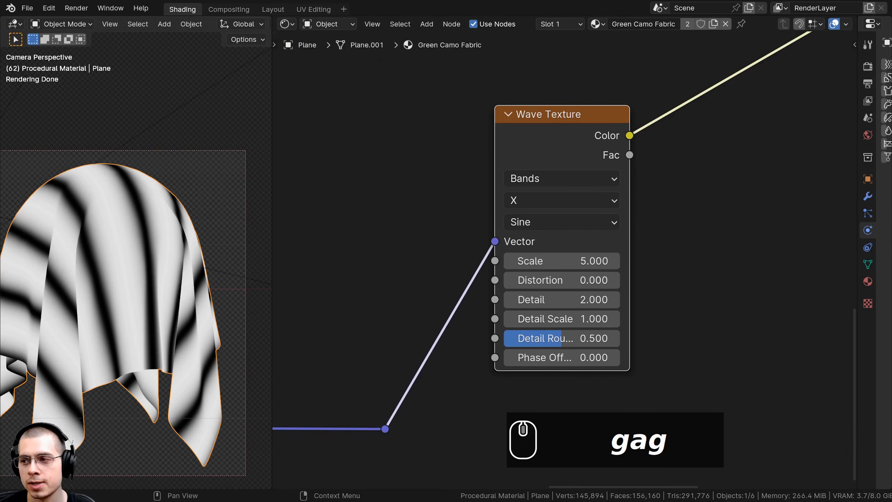
{"action": "left_click", "coordinate": [550, 254]}
{"action": "type", "text": "350"}
{"action": "key", "text": "Return"}
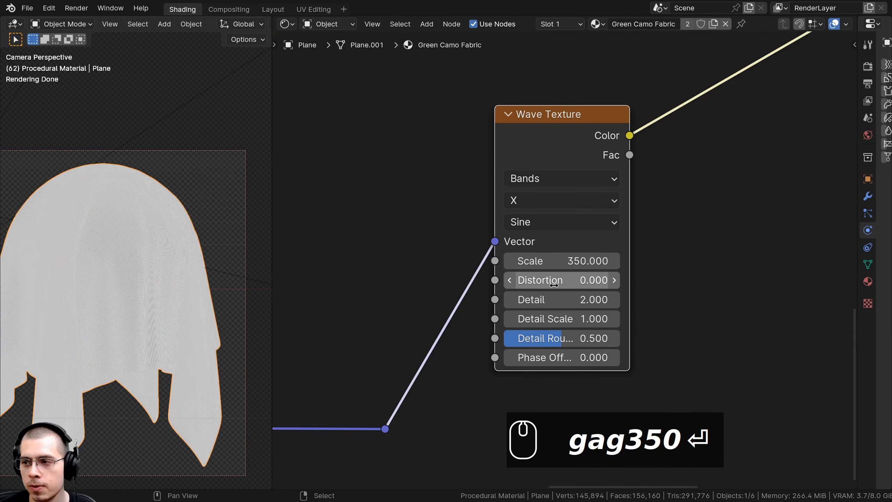
{"action": "left_click", "coordinate": [605, 285]}
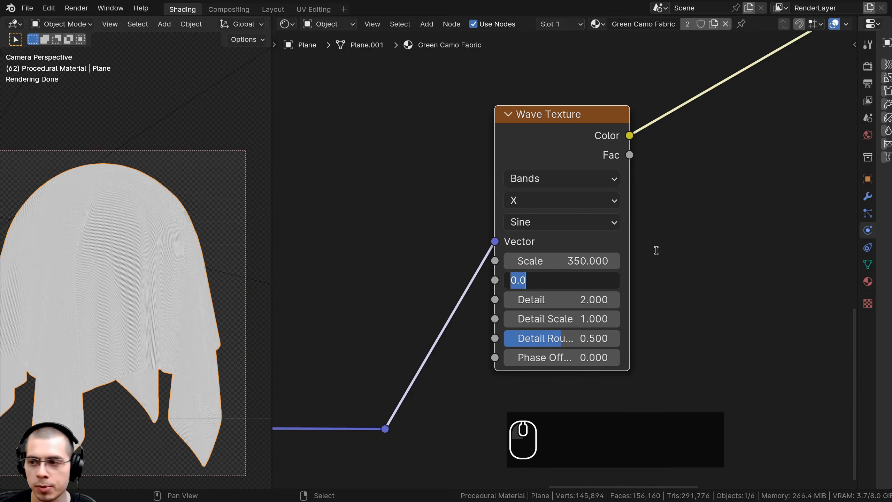
{"action": "type", "text": "5"}
{"action": "left_click", "coordinate": [124, 324]}
Step: Examine the wavy bands up close on the cloth and set the Wave Texture's Detail to 15
{"action": "scroll", "coordinate": [131, 297], "scroll_direction": "up", "scroll_amount": 8}
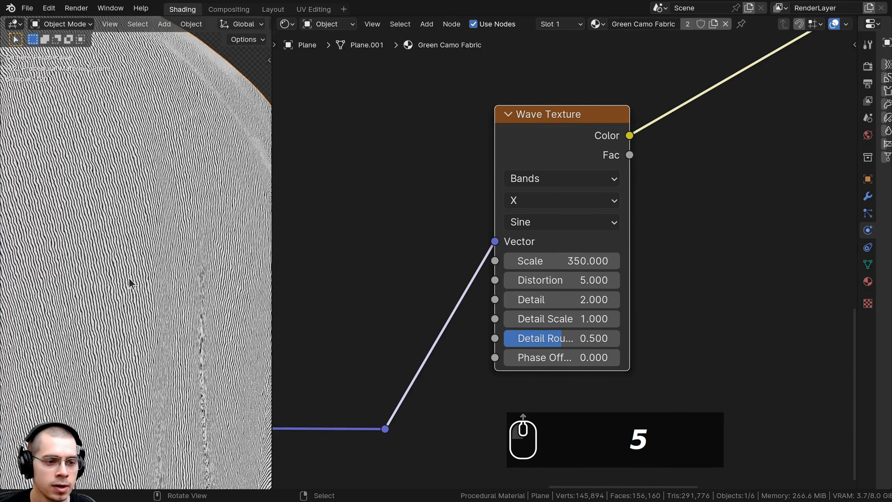
{"action": "left_click_drag", "start_coordinate": [562, 280], "coordinate": [579, 280]}
{"action": "right_click", "coordinate": [562, 280]}
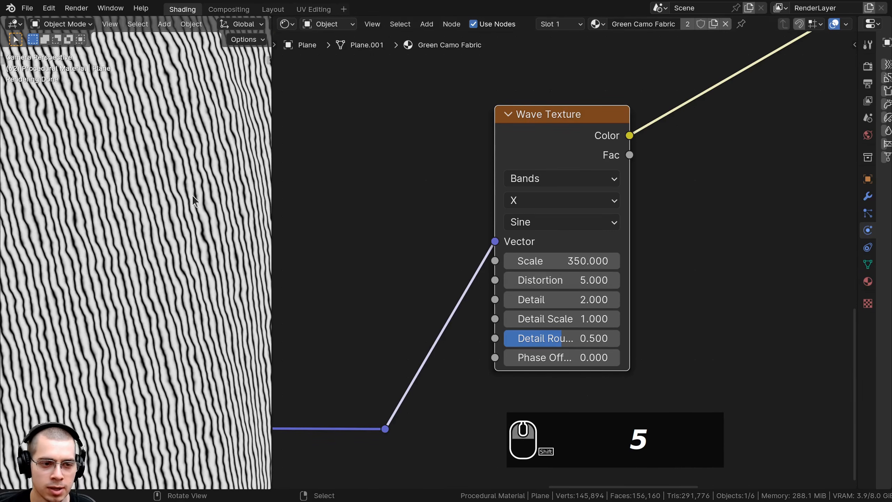
{"action": "scroll", "coordinate": [526, 265], "scroll_direction": "up", "scroll_amount": 2}
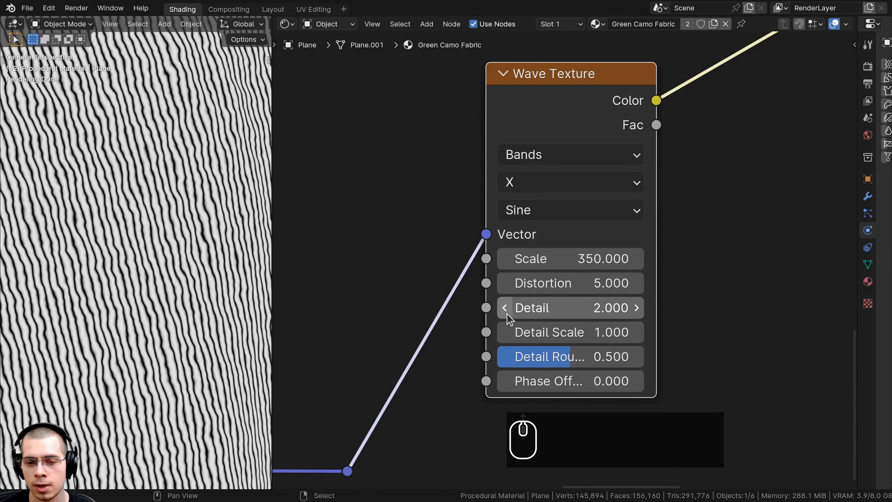
{"action": "left_click_drag", "start_coordinate": [520, 308], "coordinate": [562, 308]}
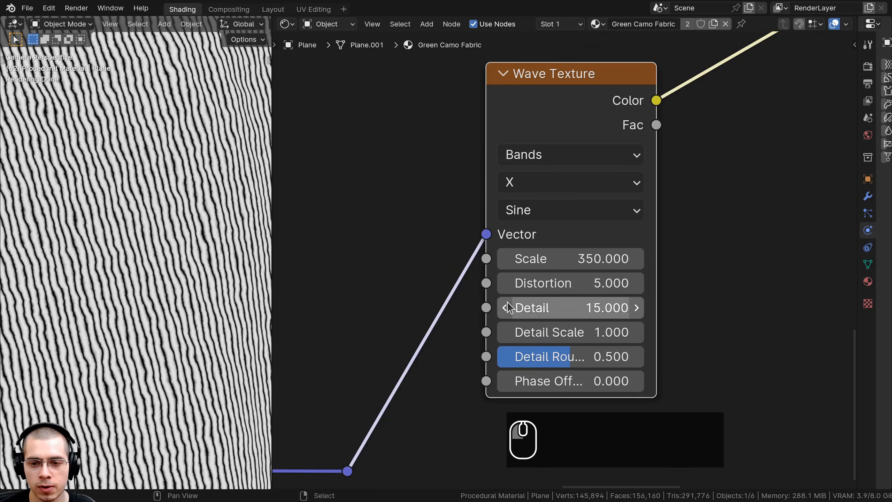
Step: Duplicate the Wave Texture with its incoming vector link and place the copy directly beneath the original
{"action": "middle_click_drag", "start_coordinate": [491, 304], "coordinate": [462, 281]}
{"action": "middle_click_drag", "start_coordinate": [516, 286], "coordinate": [516, 246]}
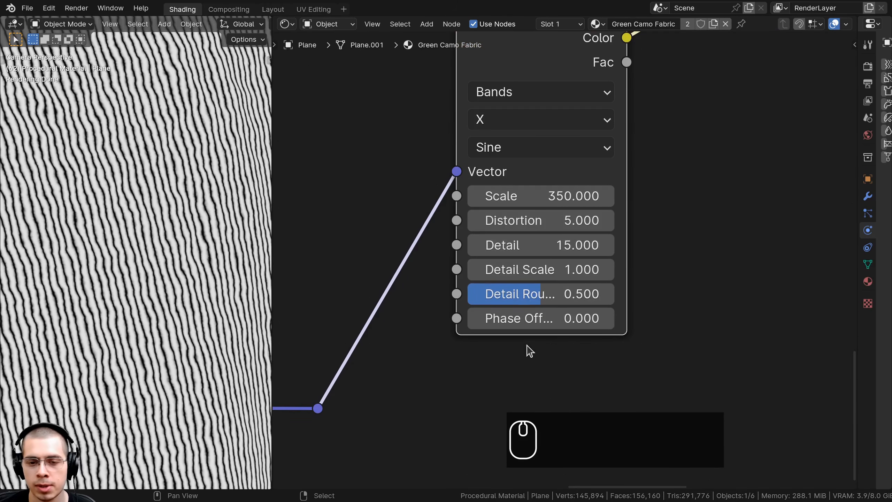
{"action": "scroll", "coordinate": [608, 171], "scroll_direction": "down", "scroll_amount": 3}
{"action": "scroll", "coordinate": [607, 170], "scroll_direction": "down", "scroll_amount": 1}
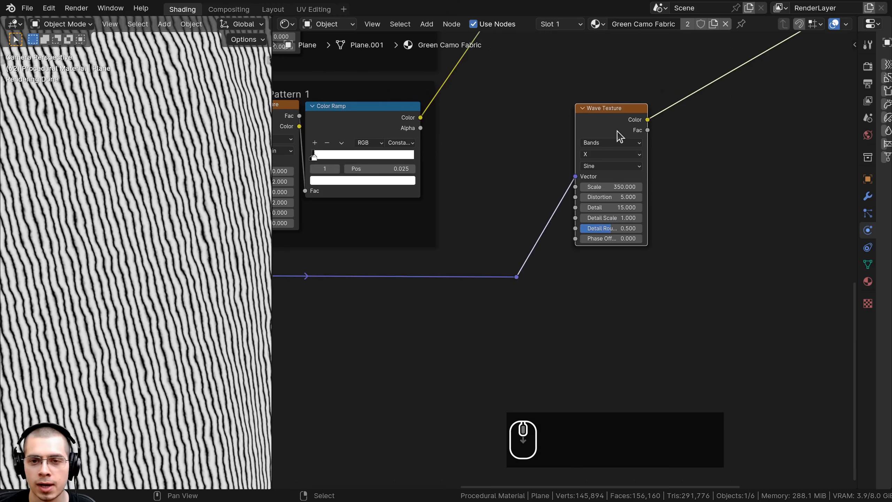
{"action": "scroll", "coordinate": [613, 123], "scroll_direction": "down", "scroll_amount": 2}
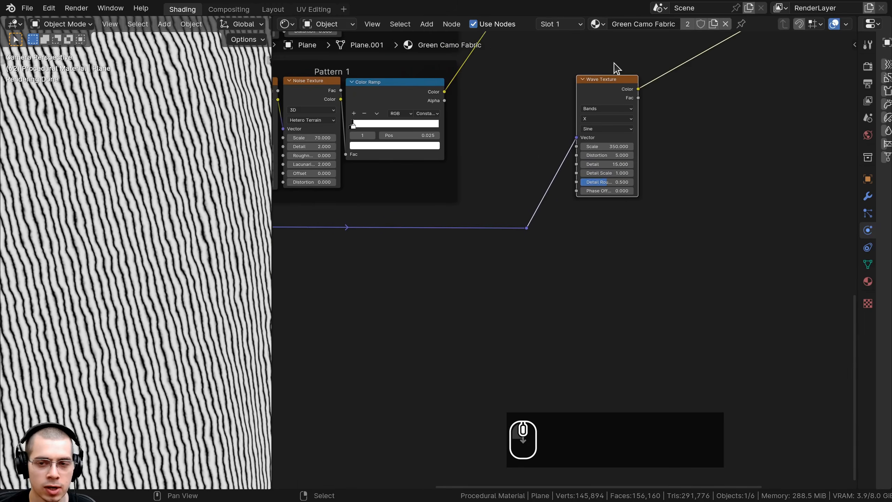
{"action": "key", "text": "shift+d"}
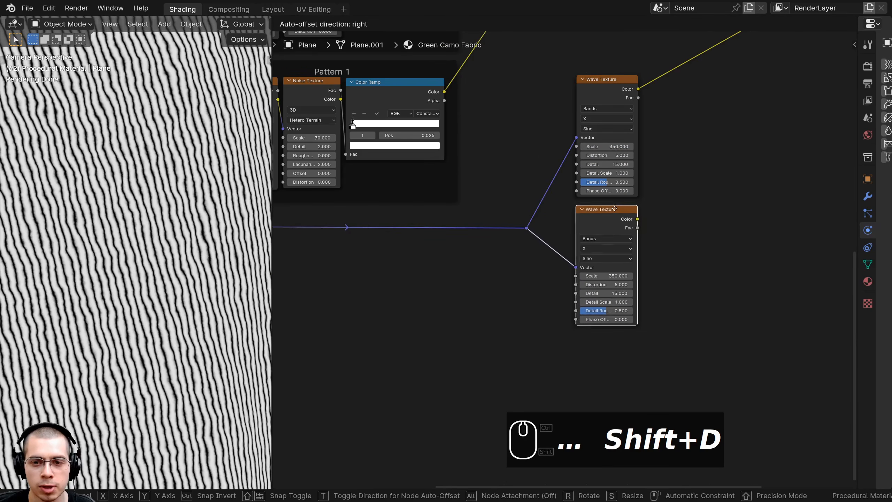
{"action": "left_click", "coordinate": [614, 206]}
Step: Move the reroute point so it sits about midway between the two Wave Textures' Vector inputs
{"action": "left_click_drag", "start_coordinate": [486, 192], "coordinate": [539, 273]}
{"action": "key", "text": "g"}
{"action": "left_click", "coordinate": [546, 262]}
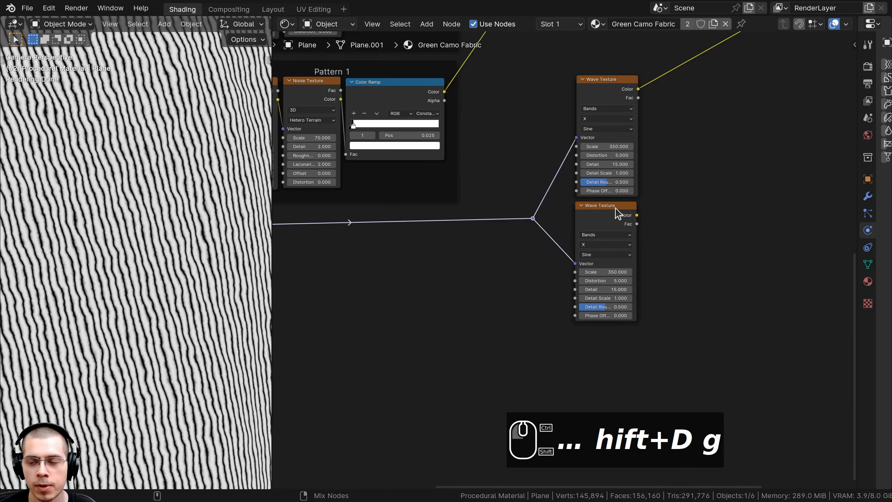
Step: Preview the lower Wave Texture on the cloth and set its bands direction to Y
{"action": "left_click", "coordinate": [614, 209], "text": "ctrl+shift"}
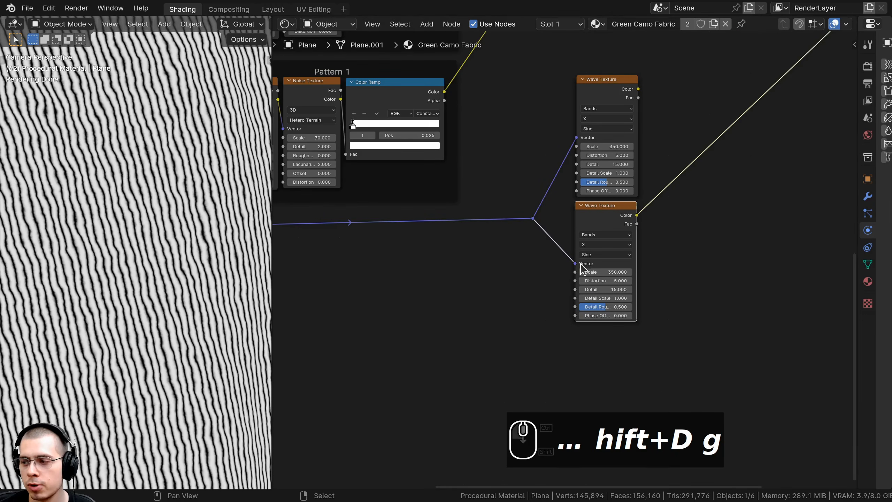
{"action": "scroll", "coordinate": [581, 268], "scroll_direction": "up", "scroll_amount": 1}
{"action": "scroll", "coordinate": [590, 298], "scroll_direction": "up", "scroll_amount": 2}
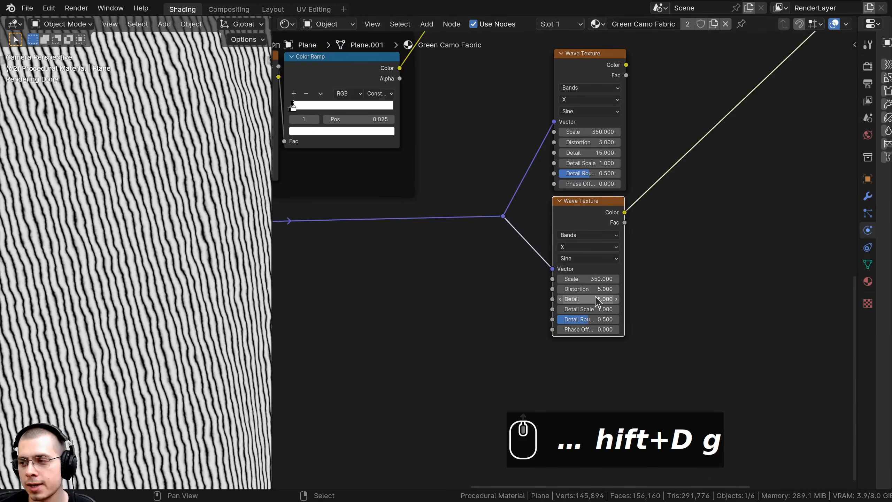
{"action": "left_click", "coordinate": [568, 245]}
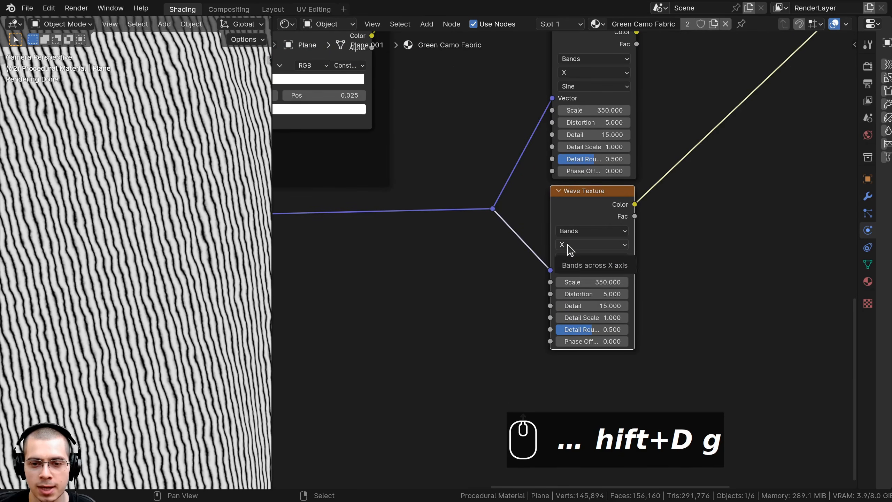
{"action": "left_click", "coordinate": [574, 284]}
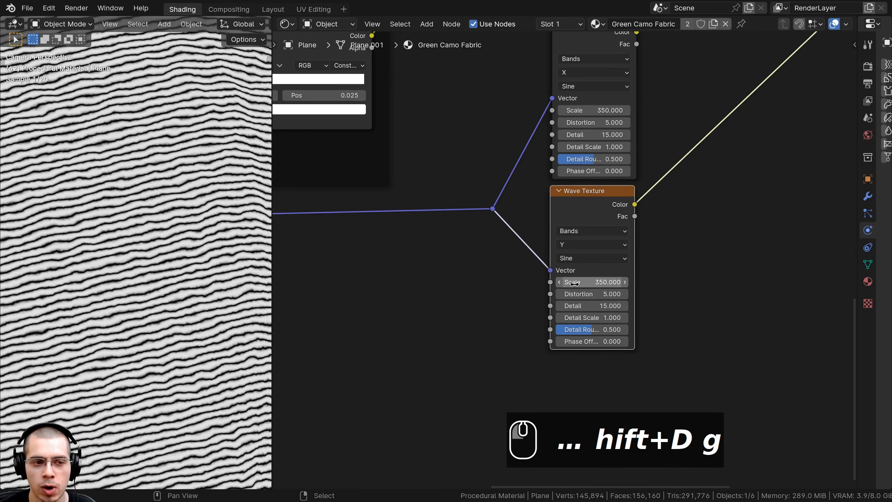
Step: Compare the Y bands with the X bands on the cloth, ending on a preview of the upper Wave Texture
{"action": "scroll", "coordinate": [52, 266], "scroll_direction": "down", "scroll_amount": 3}
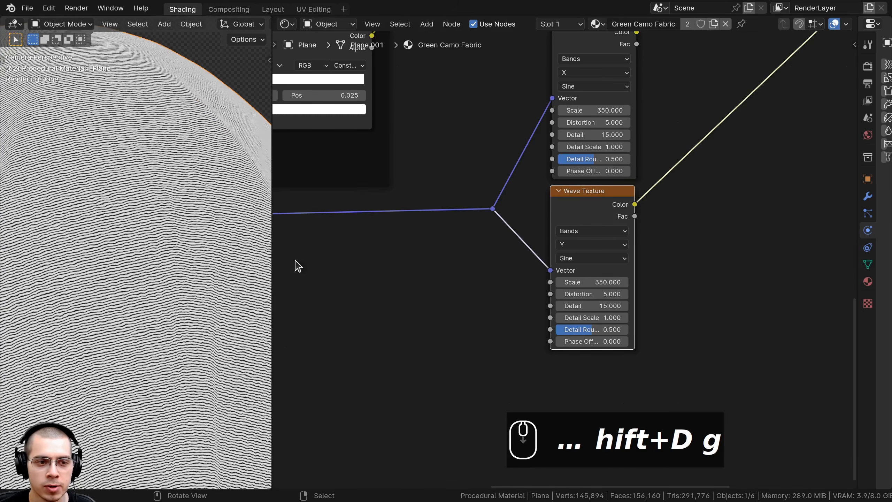
{"action": "middle_click_drag", "start_coordinate": [558, 108], "coordinate": [541, 177]}
{"action": "left_click", "coordinate": [561, 137], "text": "ctrl+shift"}
{"action": "left_click", "coordinate": [565, 287], "text": "ctrl+shift"}
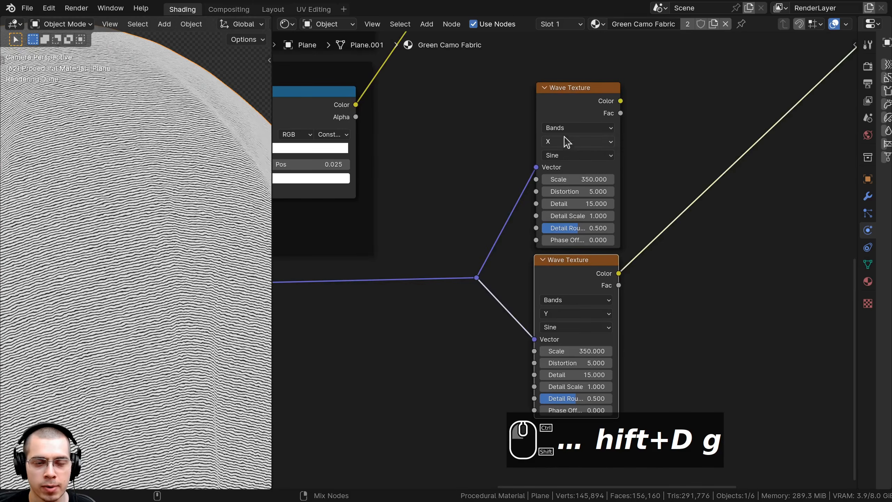
{"action": "left_click", "coordinate": [566, 122], "text": "ctrl+shift"}
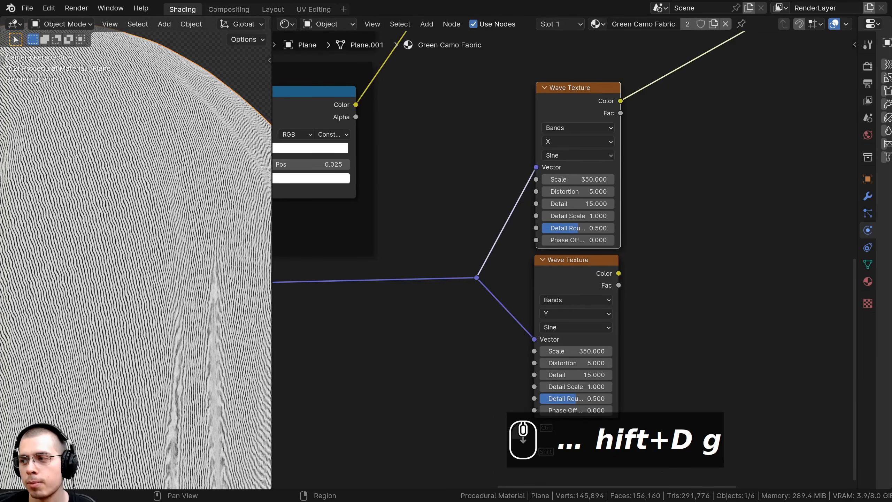
Step: Insert a Color Ramp on the upper Wave Texture's Color output and move its black stop to 0.362
{"action": "middle_click_drag", "start_coordinate": [567, 178], "coordinate": [460, 204]}
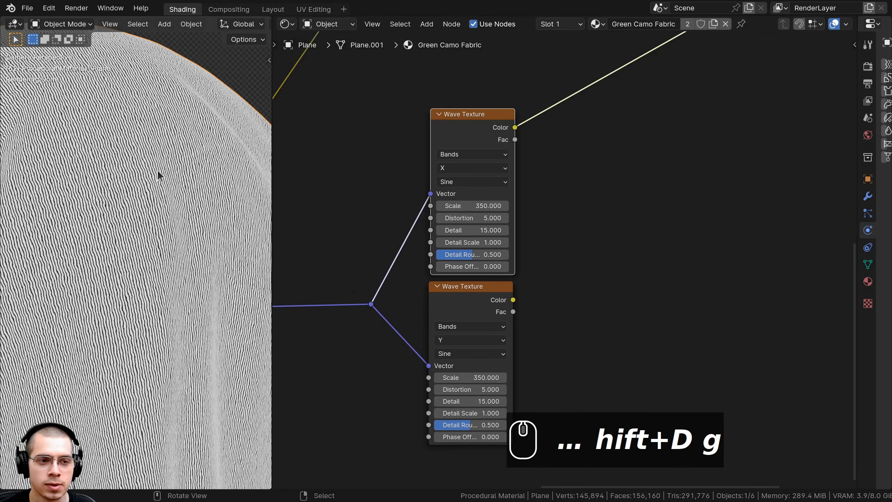
{"action": "scroll", "coordinate": [189, 192], "scroll_direction": "up", "scroll_amount": 5}
{"action": "key", "text": "shift+a"}
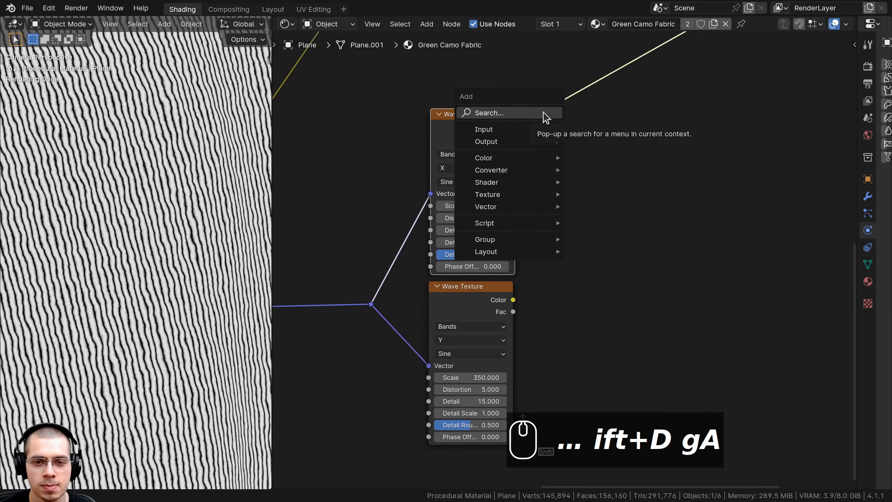
{"action": "left_click", "coordinate": [542, 114]}
{"action": "type", "text": "c"}
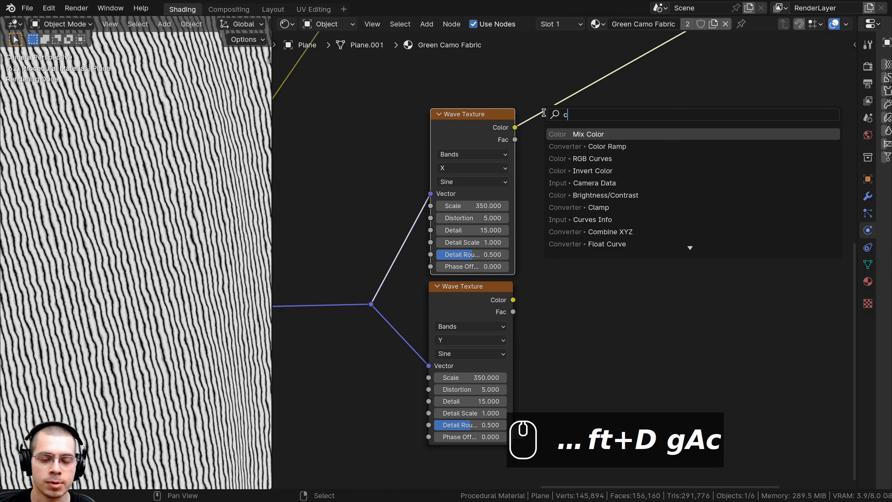
{"action": "type", "text": "ol"}
{"action": "left_click", "coordinate": [585, 146]}
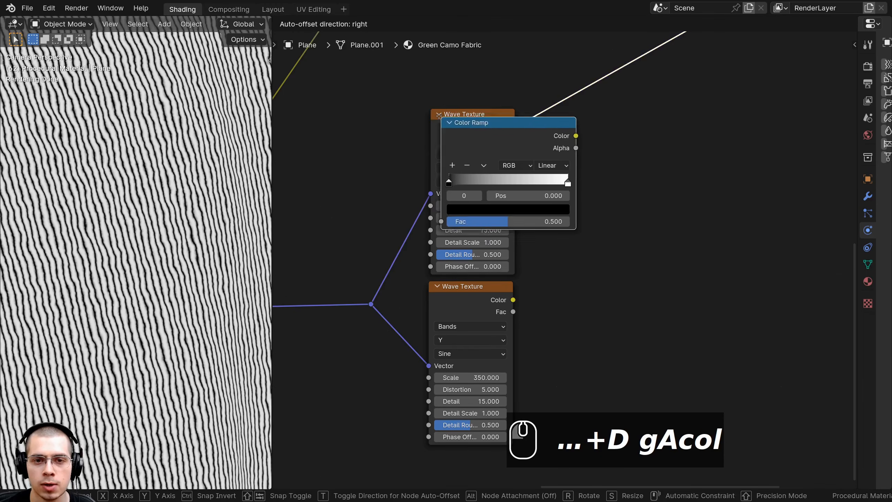
{"action": "left_click", "coordinate": [561, 180]}
{"action": "scroll", "coordinate": [563, 184], "scroll_direction": "up", "scroll_amount": 1}
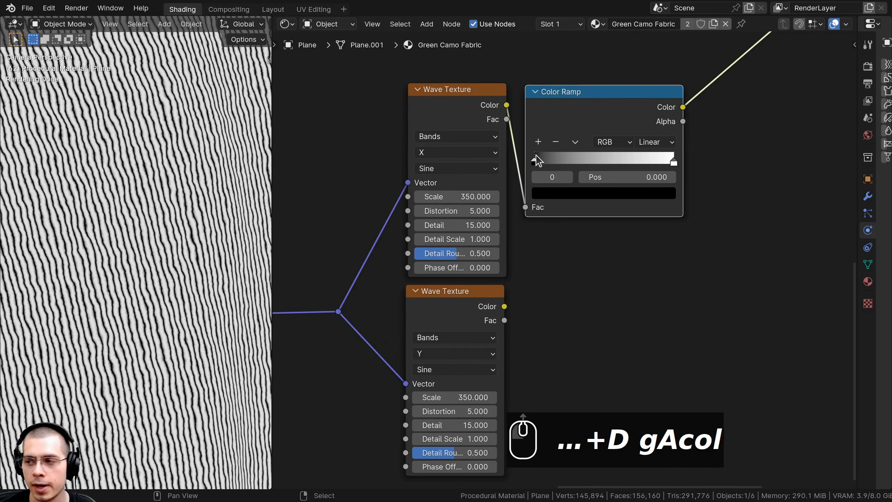
{"action": "left_click_drag", "start_coordinate": [536, 157], "coordinate": [586, 165]}
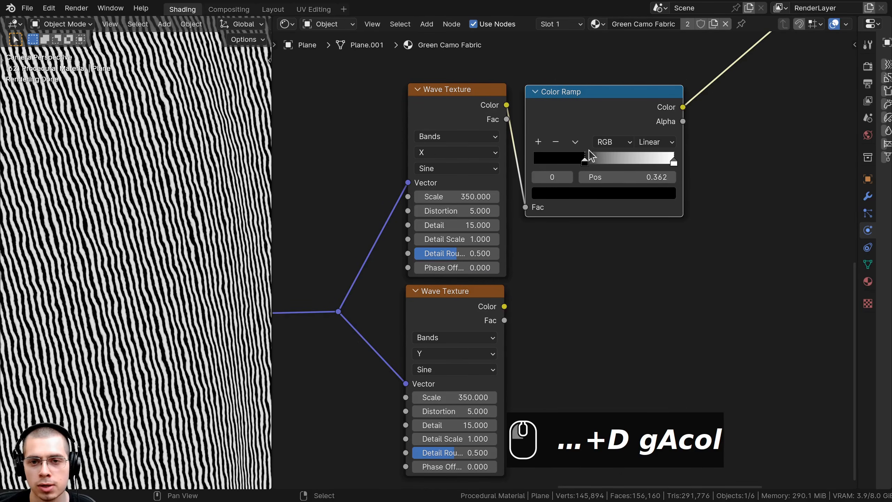
Step: Duplicate the Color Ramp below the original and feed its Fac from the lower Wave Texture's Color output
{"action": "scroll", "coordinate": [611, 105], "scroll_direction": "down", "scroll_amount": 1}
{"action": "key", "text": "shift+d"}
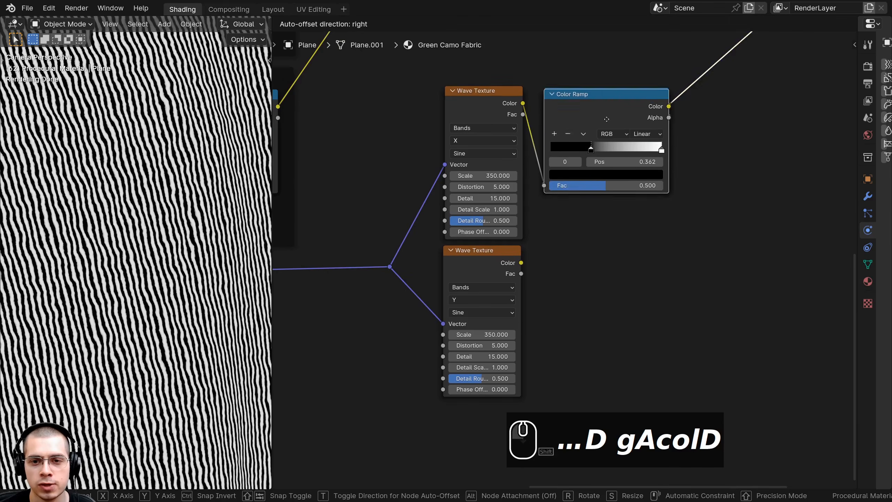
{"action": "left_click", "coordinate": [610, 263]}
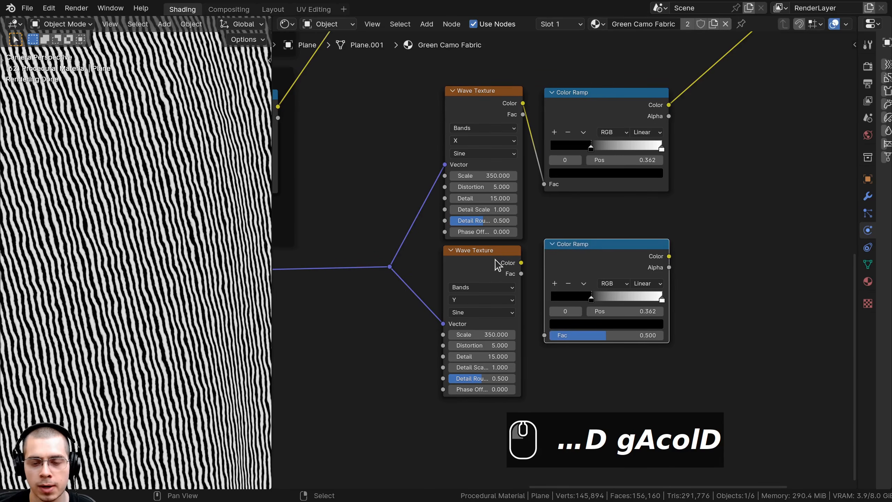
{"action": "left_click_drag", "start_coordinate": [522, 263], "coordinate": [528, 281]}
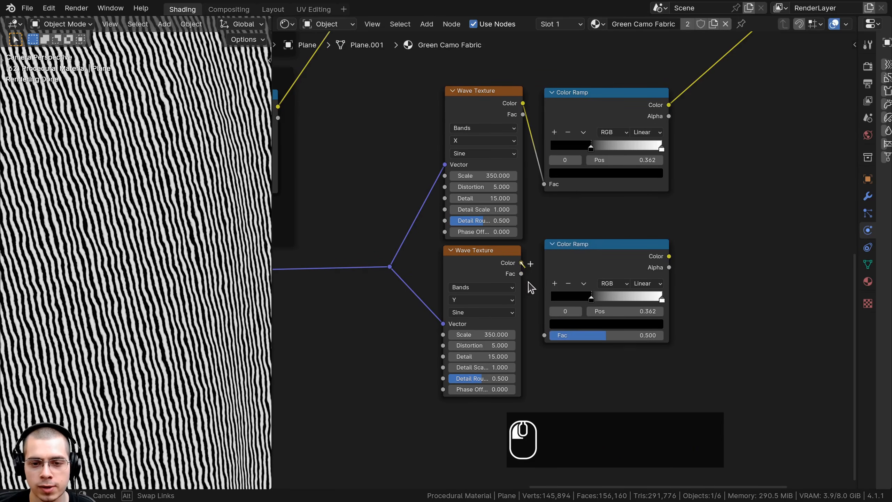
{"action": "left_click_drag", "start_coordinate": [541, 338], "coordinate": [544, 335]}
Step: Preview the lower Color Ramp on the cloth and shift the upper Color Ramp slightly closer to it
{"action": "left_click_drag", "start_coordinate": [589, 113], "coordinate": [583, 129]}
{"action": "left_click", "coordinate": [613, 271], "text": "ctrl+shift"}
{"action": "left_click_drag", "start_coordinate": [583, 129], "coordinate": [584, 143]}
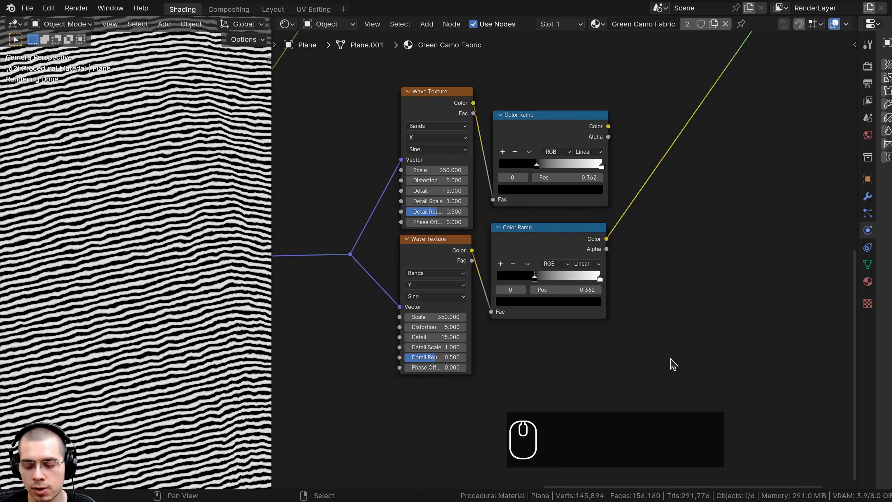
Step: Combine both Color Ramps with a Mix node, expand that node and place it right beside the ramps
{"action": "left_click_drag", "start_coordinate": [670, 361], "coordinate": [516, 116]}
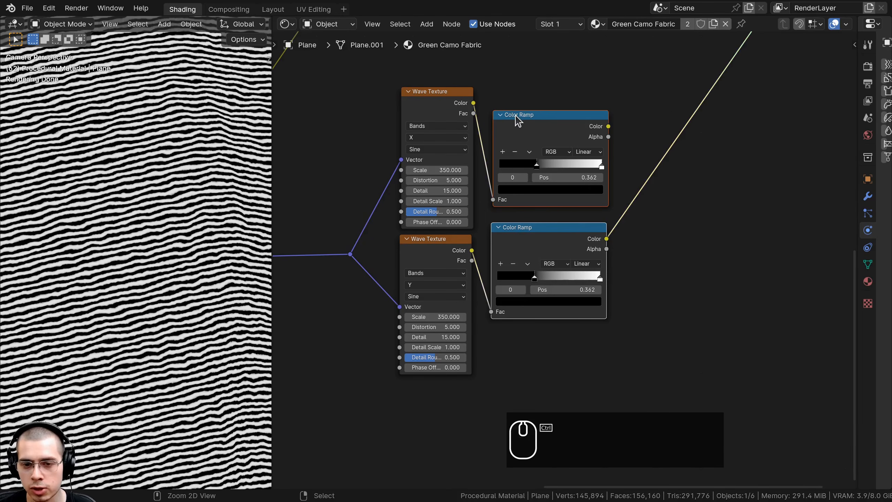
{"action": "key", "text": "ctrl+KP_0"}
{"action": "middle_click_drag", "start_coordinate": [712, 172], "coordinate": [646, 175]}
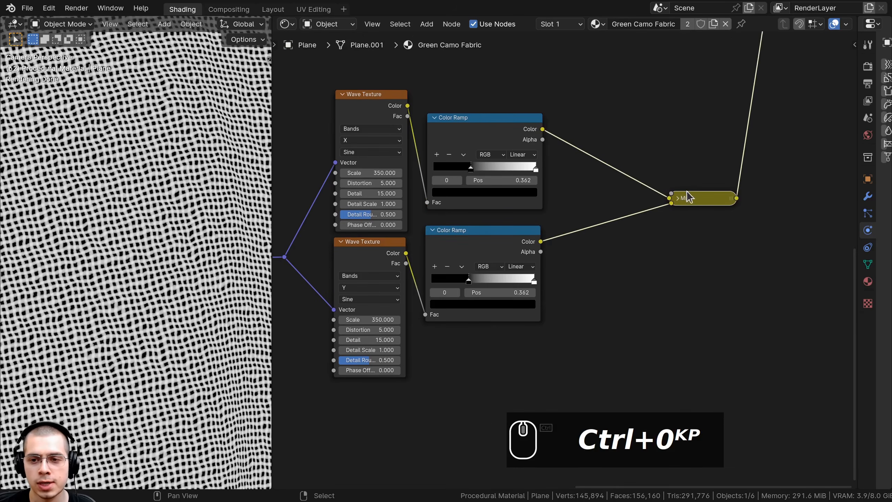
{"action": "left_click", "coordinate": [677, 199]}
{"action": "left_click_drag", "start_coordinate": [706, 281], "coordinate": [606, 221]}
{"action": "middle_click_drag", "start_coordinate": [584, 247], "coordinate": [591, 269]}
{"action": "scroll", "coordinate": [571, 249], "scroll_direction": "up", "scroll_amount": 1}
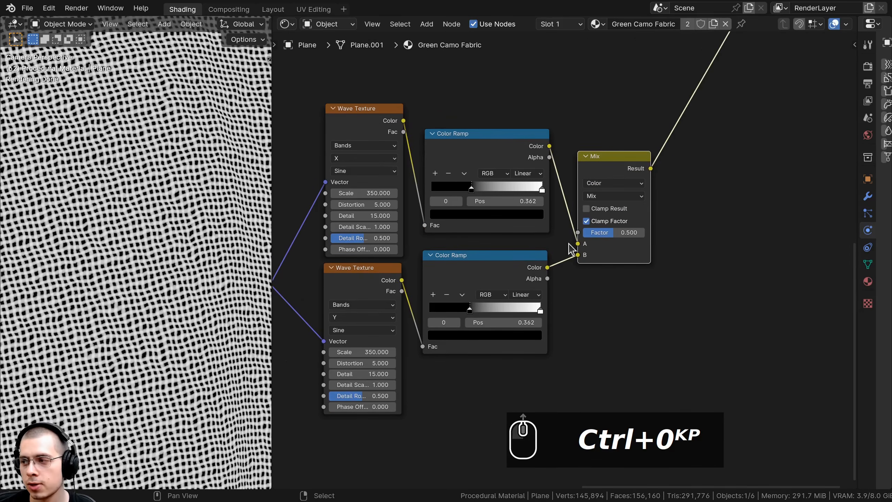
Step: Examine the combined weave pattern on the cloth, both up close and from farther away
{"action": "scroll", "coordinate": [576, 206], "scroll_direction": "up", "scroll_amount": 1}
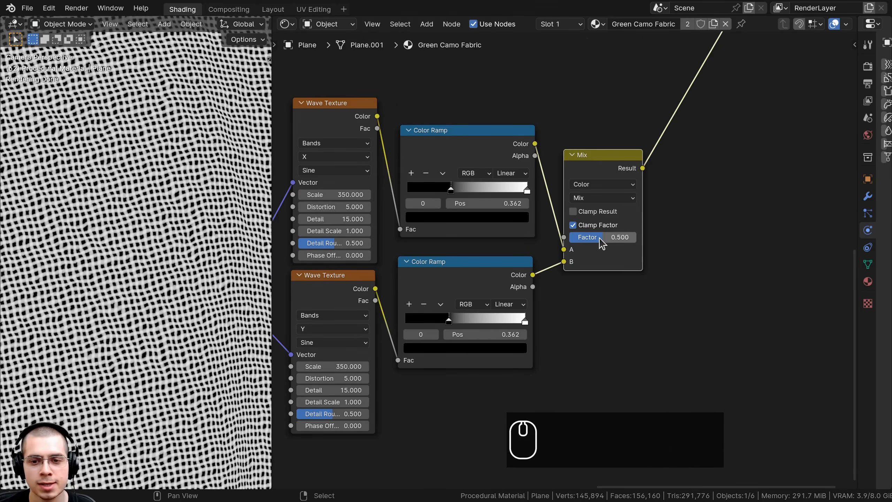
{"action": "scroll", "coordinate": [170, 242], "scroll_direction": "down", "scroll_amount": 3}
{"action": "scroll", "coordinate": [170, 241], "scroll_direction": "up", "scroll_amount": 5}
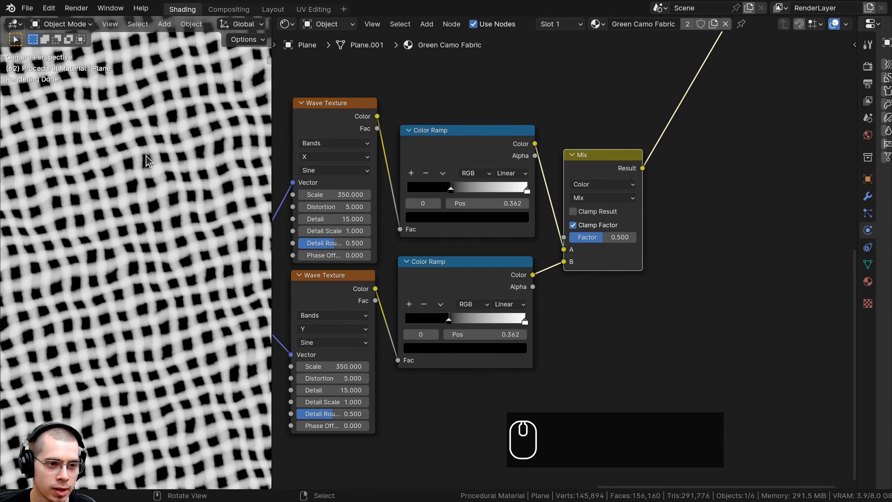
{"action": "scroll", "coordinate": [145, 158], "scroll_direction": "down", "scroll_amount": 3}
{"action": "middle_click_drag", "start_coordinate": [132, 301], "coordinate": [165, 300]}
{"action": "key", "text": "KP_0"}
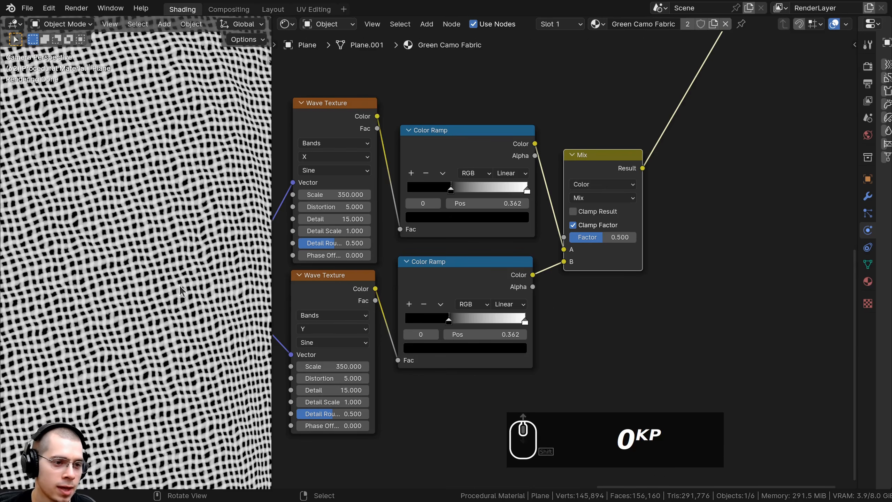
{"action": "scroll", "coordinate": [578, 180], "scroll_direction": "down", "scroll_amount": 3}
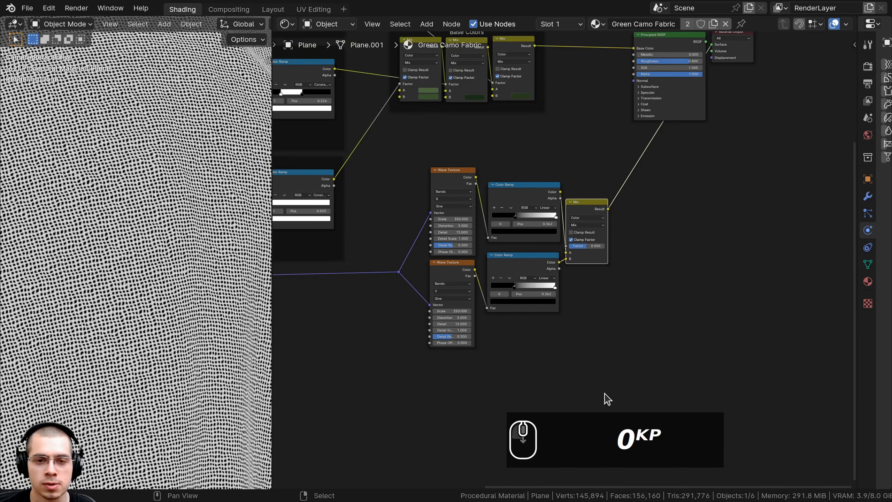
Step: Group the two Wave Textures, both Color Ramps, their Mix node and the reroute in a frame labelled "Fabric Weave"
{"action": "left_click_drag", "start_coordinate": [653, 373], "coordinate": [375, 152]}
{"action": "left_click", "coordinate": [379, 154]}
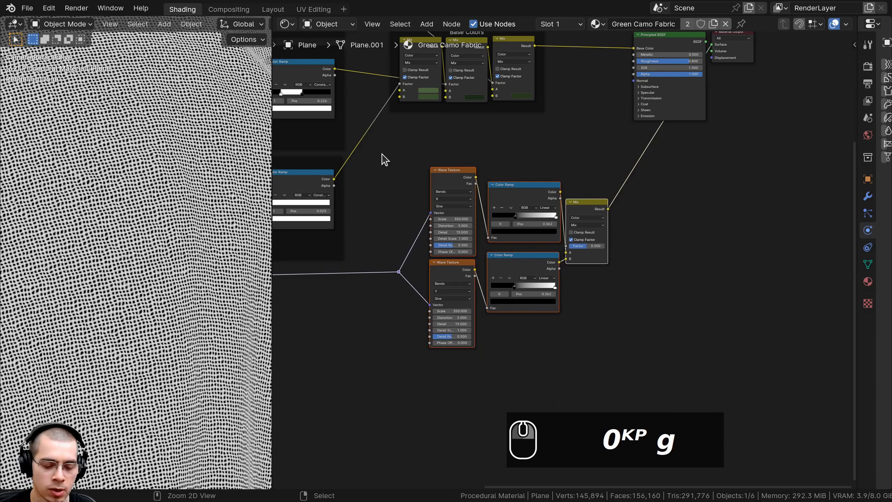
{"action": "key", "text": "ctrl+j"}
{"action": "key", "text": "a"}
{"action": "left_click_drag", "start_coordinate": [441, 156], "coordinate": [420, 159]}
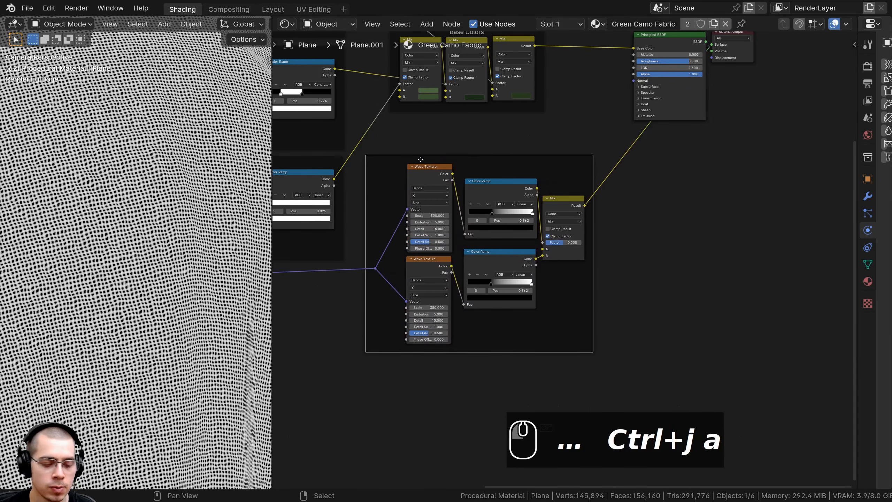
{"action": "key", "text": "F2"}
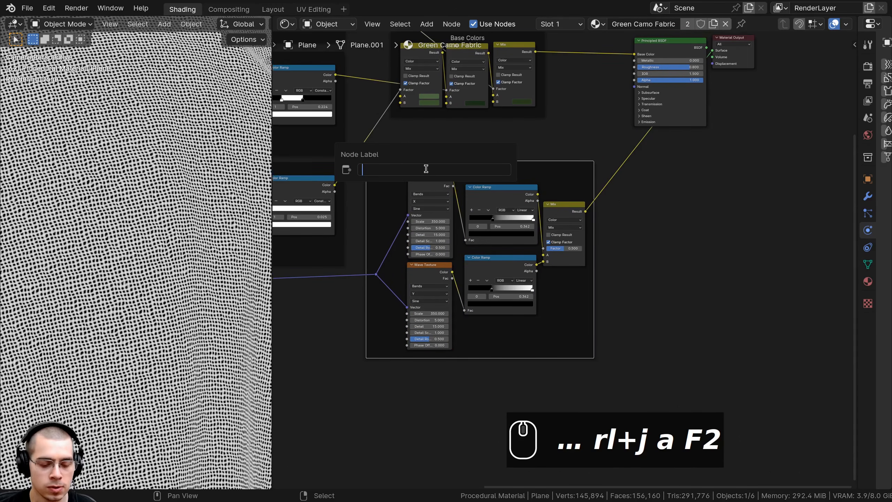
{"action": "type", "text": "Fabric Weave"}
{"action": "key", "text": "Return"}
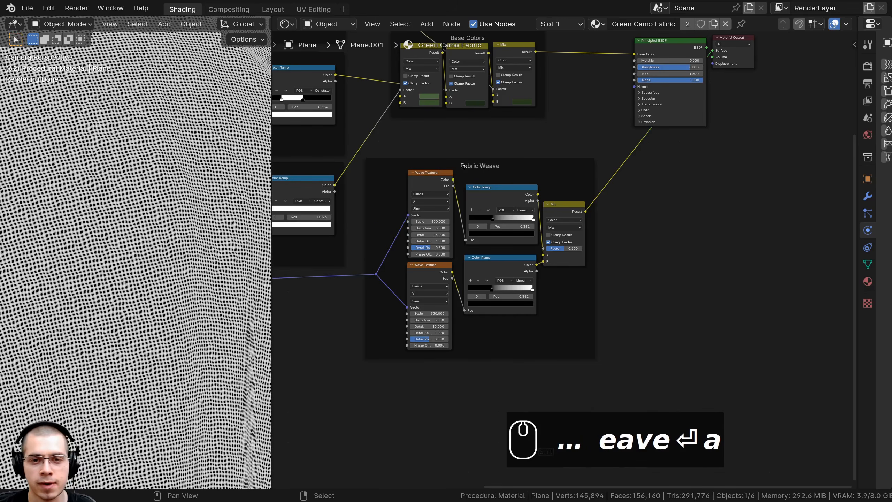
Step: Show the Principled BSDF on the cloth again and move it with the Material Output farther from the Base Colors frame
{"action": "middle_click_drag", "start_coordinate": [464, 167], "coordinate": [411, 228]}
{"action": "left_click", "coordinate": [626, 113], "text": "ctrl+shift"}
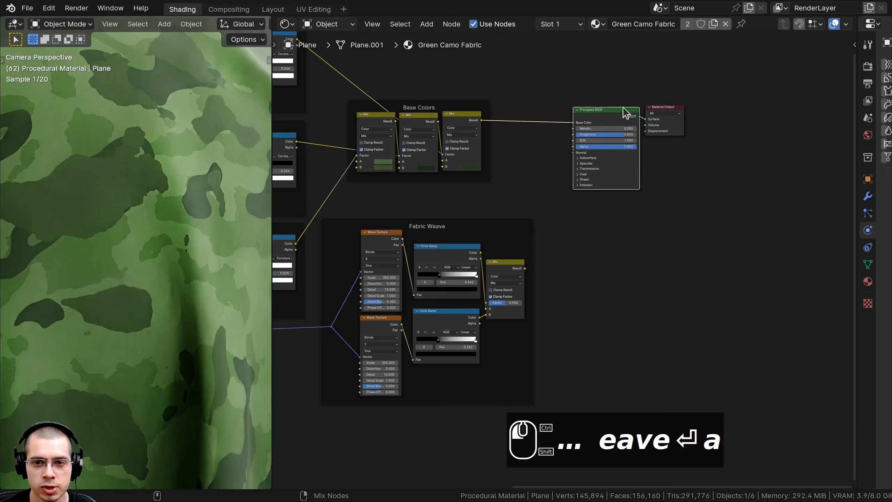
{"action": "left_click_drag", "start_coordinate": [622, 95], "coordinate": [697, 145]}
{"action": "key", "text": "g"}
{"action": "left_click", "coordinate": [722, 149]}
{"action": "key", "text": "a"}
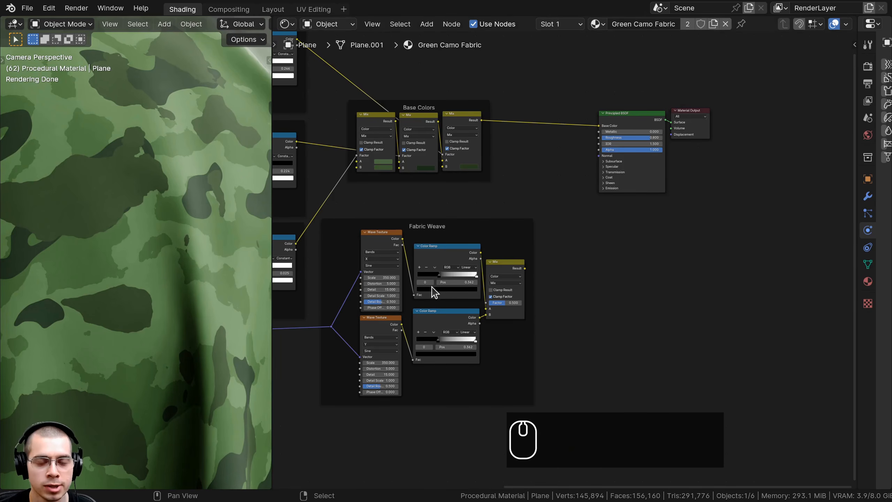
Step: Connect the Fabric Weave Mix result directly to the Principled BSDF's Normal input and inspect the cloth up close
{"action": "scroll", "coordinate": [397, 235], "scroll_direction": "up", "scroll_amount": 2}
{"action": "left_click_drag", "start_coordinate": [510, 271], "coordinate": [611, 118]}
{"action": "scroll", "coordinate": [152, 195], "scroll_direction": "down", "scroll_amount": 6}
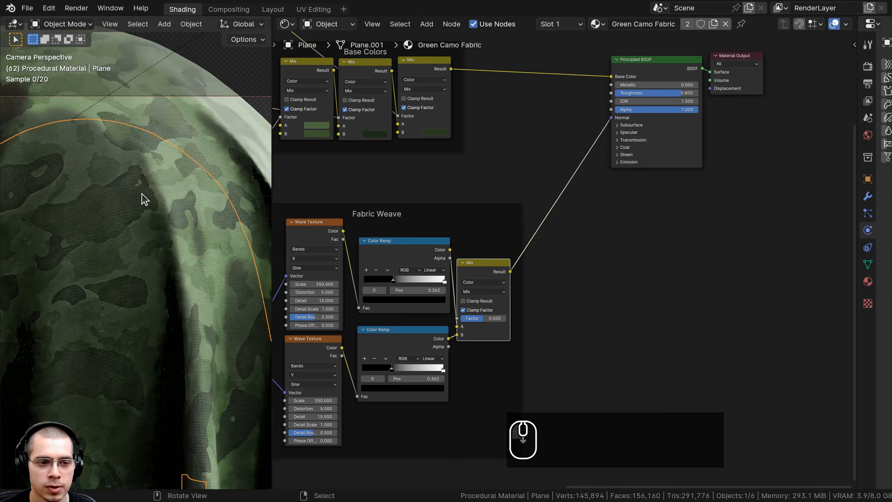
{"action": "scroll", "coordinate": [161, 177], "scroll_direction": "up", "scroll_amount": 6}
{"action": "middle_click_drag", "start_coordinate": [477, 226], "coordinate": [522, 278]}
{"action": "scroll", "coordinate": [487, 217], "scroll_direction": "up", "scroll_amount": 2}
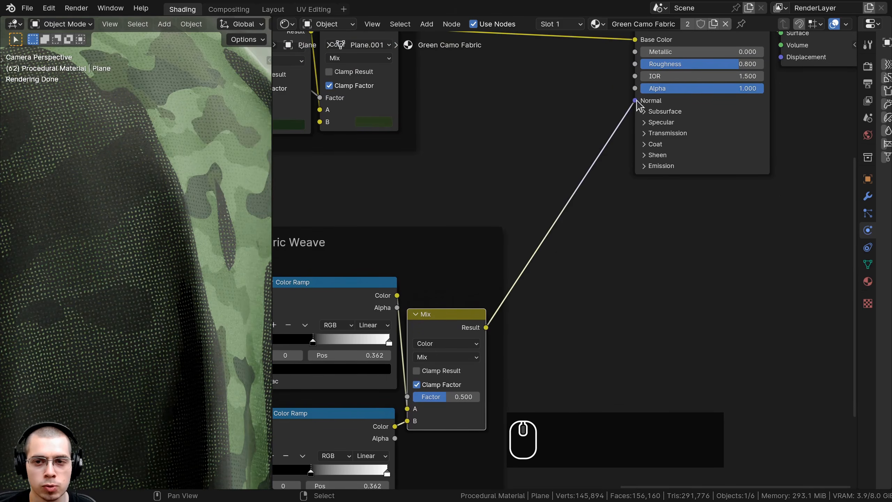
Step: Insert a Bump node between the Fabric Weave Mix and the Principled BSDF's Normal, feeding the Mix result into its Height
{"action": "scroll", "coordinate": [625, 143], "scroll_direction": "up", "scroll_amount": 1}
{"action": "key", "text": "shift+a"}
{"action": "left_click", "coordinate": [469, 156]}
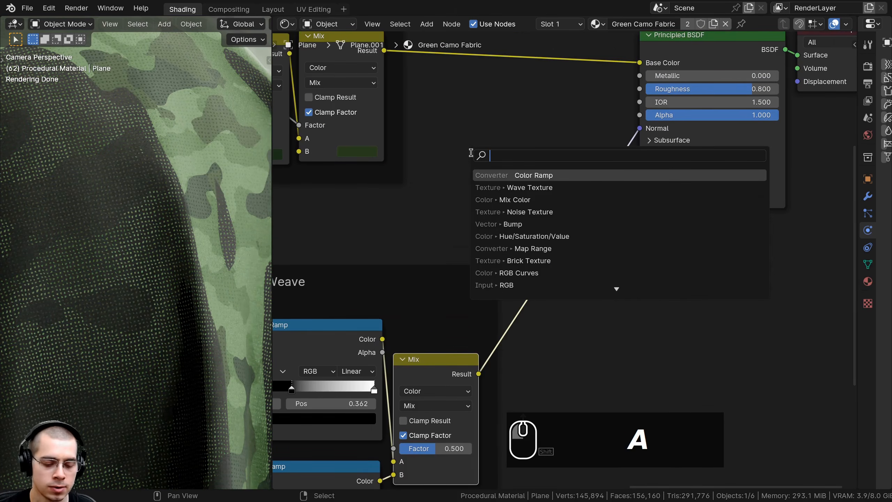
{"action": "type", "text": "bum"}
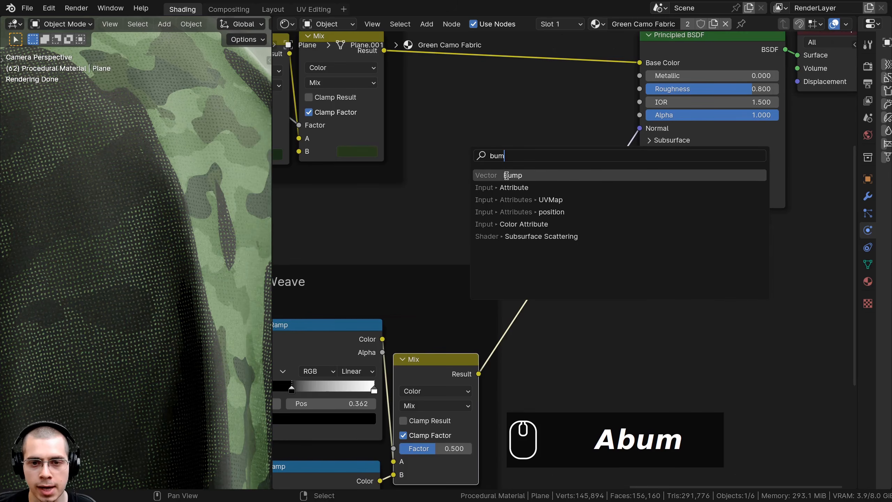
{"action": "left_click", "coordinate": [506, 175]}
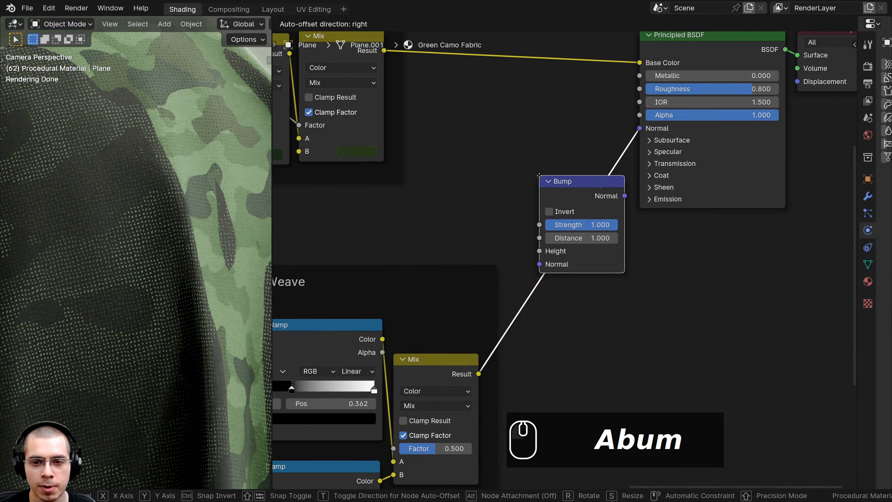
{"action": "left_click", "coordinate": [539, 175]}
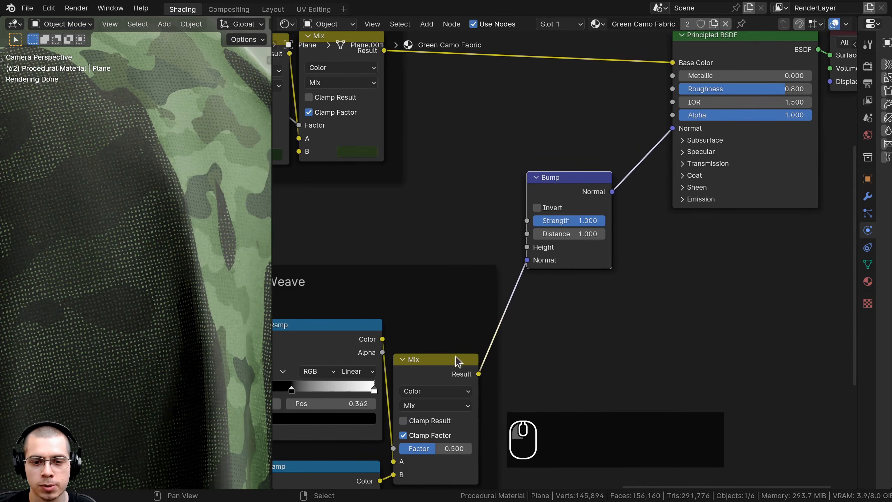
{"action": "left_click_drag", "start_coordinate": [526, 260], "coordinate": [526, 246]}
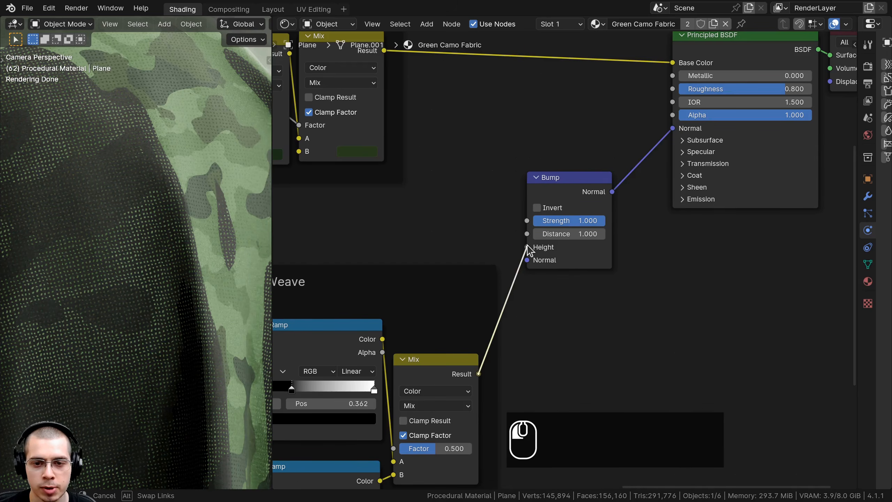
Step: Check the bumped weave on the cloth and set the Bump node's Strength to 0.25
{"action": "scroll", "coordinate": [184, 386], "scroll_direction": "down", "scroll_amount": 5}
{"action": "scroll", "coordinate": [170, 275], "scroll_direction": "up", "scroll_amount": 6}
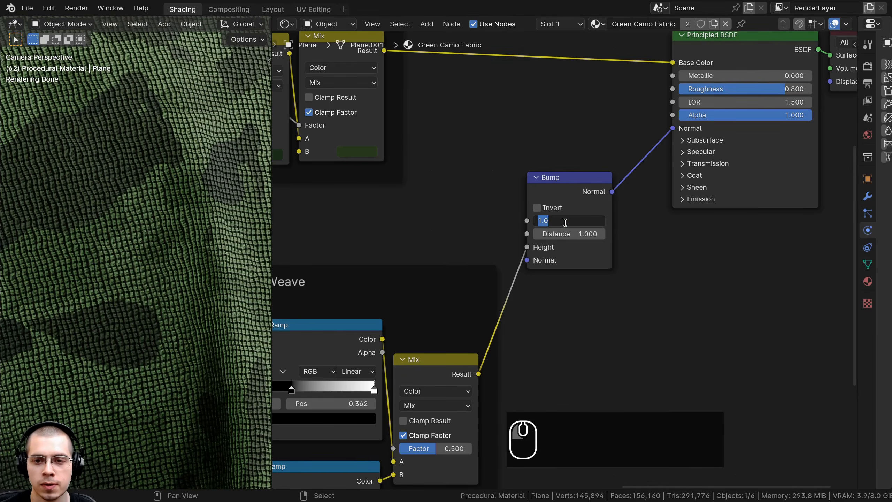
{"action": "type", "text": ".25"}
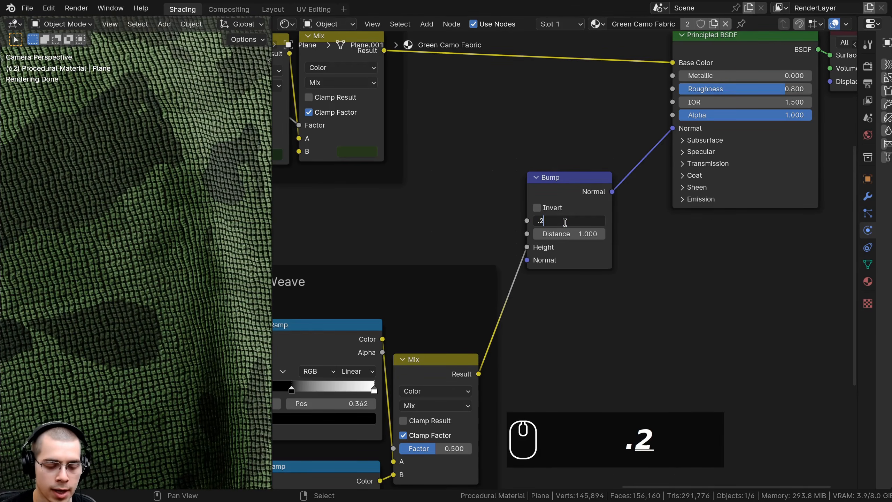
{"action": "key", "text": "Return"}
Step: Duplicate the Bump node twice, chain the copies through Normal before the Principled BSDF, and space the three nodes apart
{"action": "scroll", "coordinate": [549, 224], "scroll_direction": "down", "scroll_amount": 1}
{"action": "scroll", "coordinate": [549, 224], "scroll_direction": "down", "scroll_amount": 1}
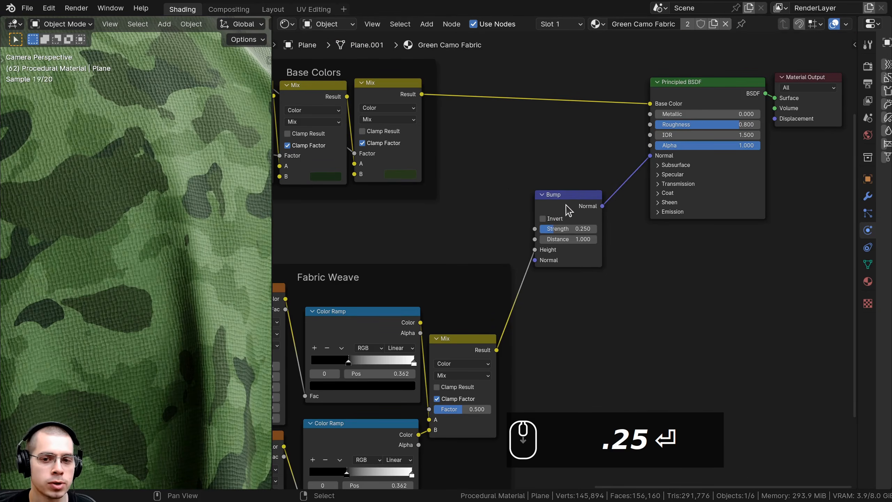
{"action": "scroll", "coordinate": [534, 214], "scroll_direction": "down", "scroll_amount": 1}
{"action": "left_click", "coordinate": [513, 203]}
{"action": "key", "text": "shift+d"}
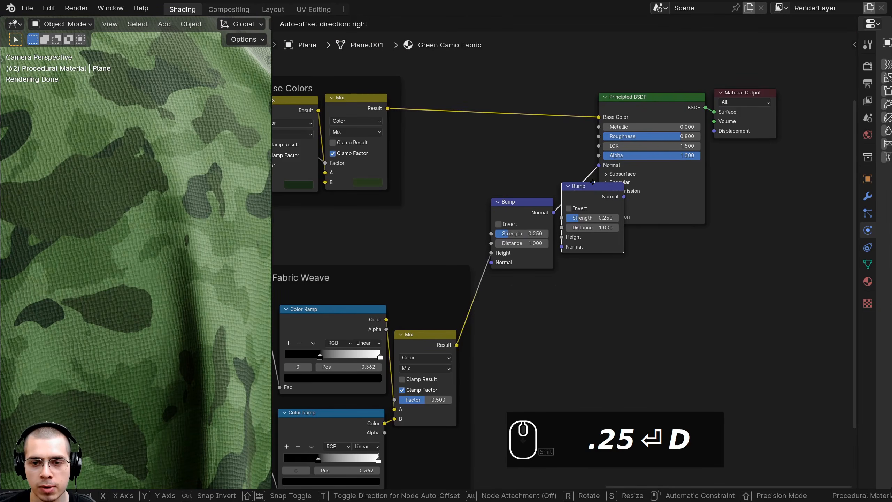
{"action": "left_click", "coordinate": [594, 183]}
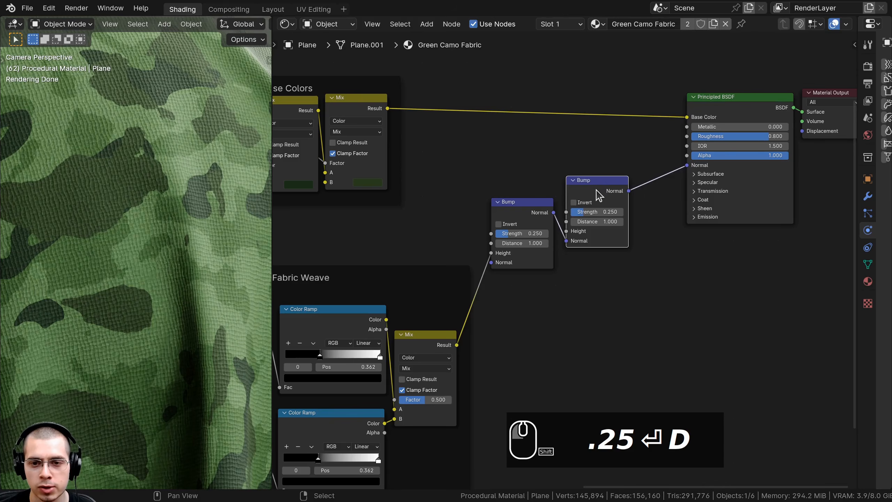
{"action": "key", "text": "shift+d"}
{"action": "left_click", "coordinate": [683, 164]}
{"action": "left_click_drag", "start_coordinate": [677, 170], "coordinate": [625, 195]}
{"action": "left_click_drag", "start_coordinate": [655, 171], "coordinate": [672, 180]}
{"action": "left_click_drag", "start_coordinate": [592, 190], "coordinate": [600, 196]}
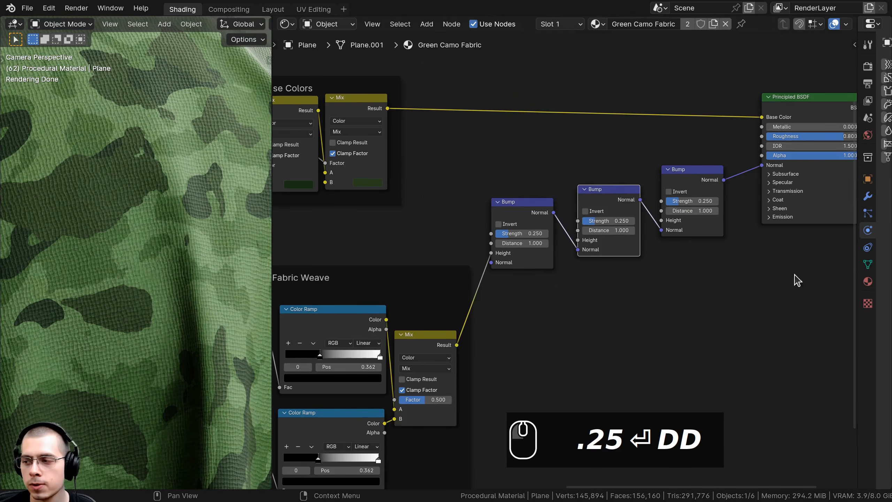
Step: Add a Noise Texture below the Bump nodes, just outside the Fabric Weave frame
{"action": "middle_click_drag", "start_coordinate": [589, 236], "coordinate": [605, 215]}
{"action": "scroll", "coordinate": [139, 213], "scroll_direction": "down", "scroll_amount": 3}
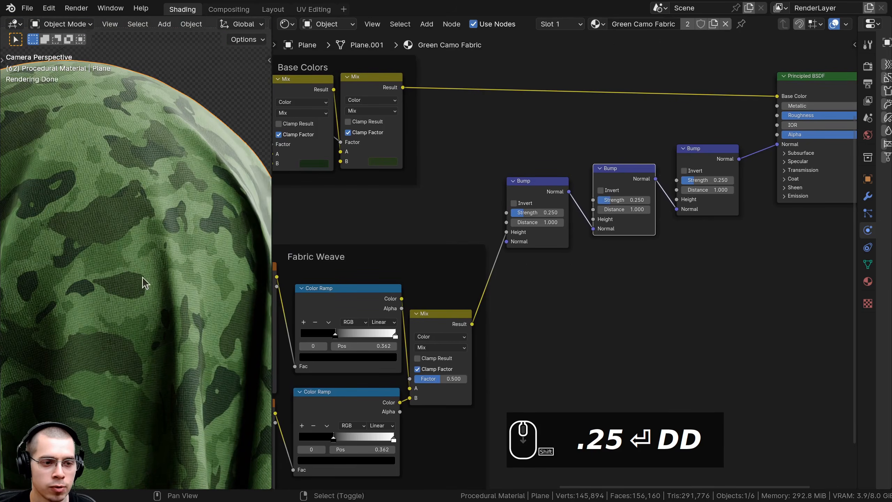
{"action": "middle_click_drag", "start_coordinate": [142, 276], "coordinate": [161, 269], "text": "shift"}
{"action": "scroll", "coordinate": [613, 261], "scroll_direction": "down", "scroll_amount": 3}
{"action": "middle_click_drag", "start_coordinate": [577, 284], "coordinate": [605, 167]}
{"action": "scroll", "coordinate": [606, 166], "scroll_direction": "down", "scroll_amount": 1}
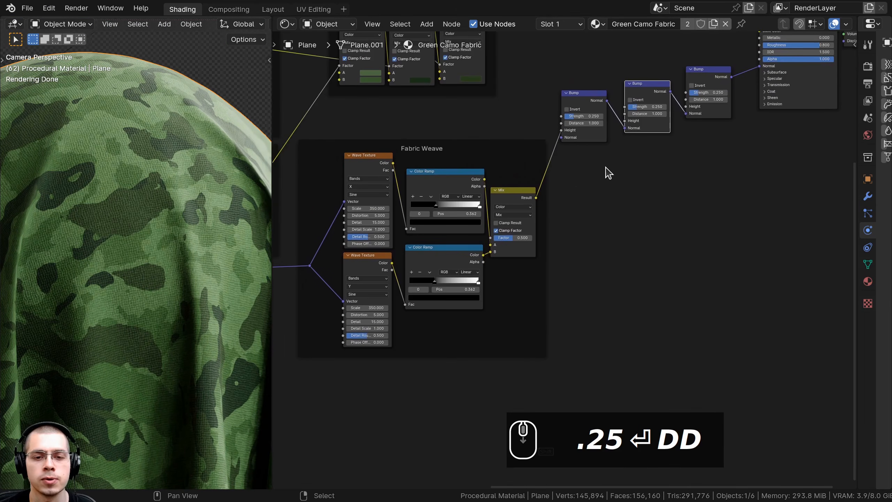
{"action": "key", "text": "shift+a"}
{"action": "left_click", "coordinate": [613, 152]}
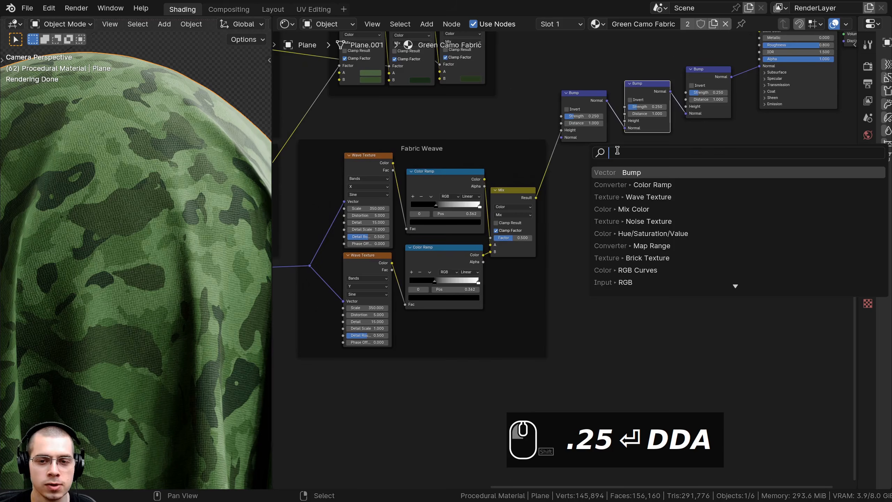
{"action": "type", "text": "nois"}
{"action": "key", "text": "Return"}
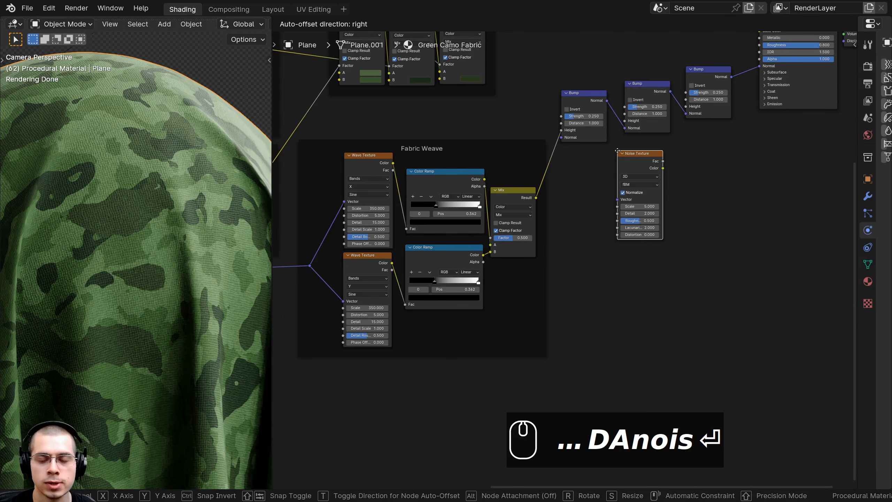
{"action": "left_click", "coordinate": [571, 158]}
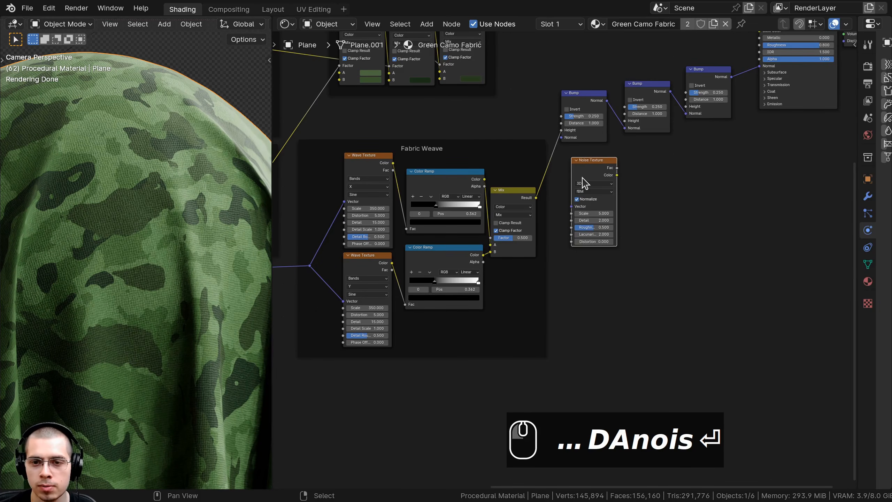
Step: Duplicate the Noise Texture beside the original and preview the original's Fac output on the cloth
{"action": "key", "text": "shift+d"}
{"action": "left_click", "coordinate": [655, 170]}
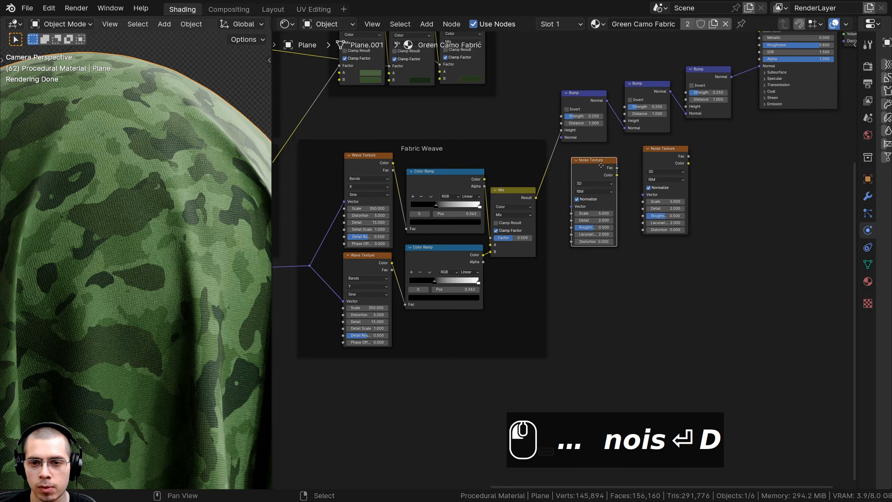
{"action": "middle_click_drag", "start_coordinate": [623, 206], "coordinate": [640, 196]}
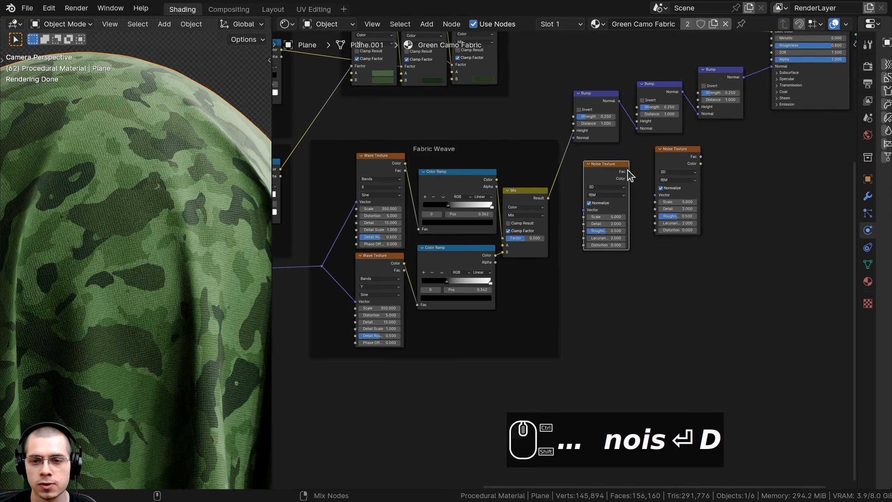
{"action": "left_click", "coordinate": [627, 175], "text": "ctrl+shift"}
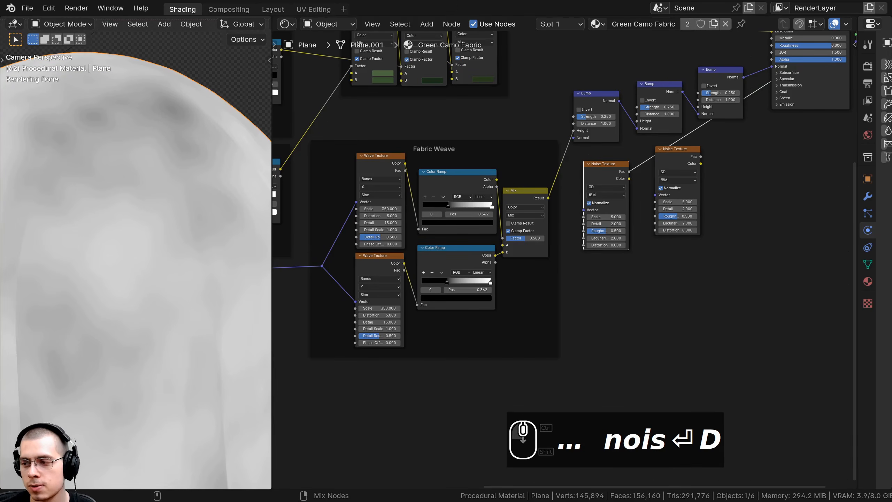
Step: Extend the vector link from the Fabric Weave reroute through two new reroutes running beneath the frame toward the Noise Textures
{"action": "middle_click_drag", "start_coordinate": [536, 235], "coordinate": [613, 208]}
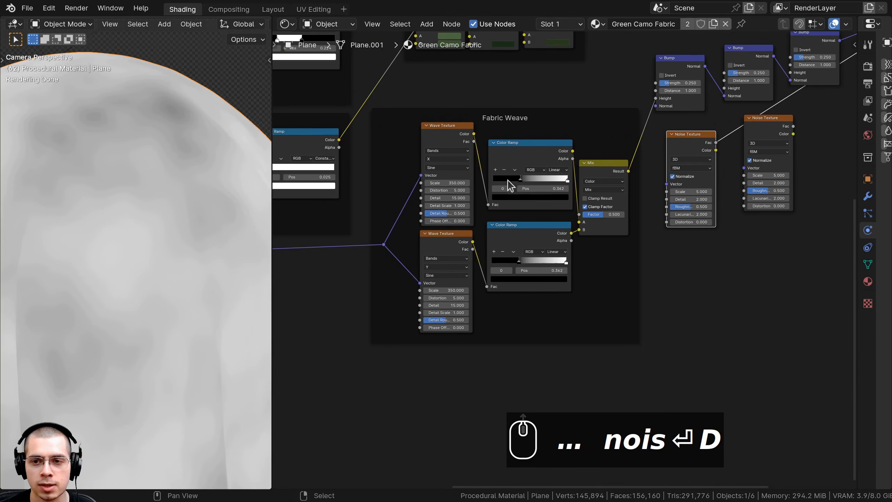
{"action": "scroll", "coordinate": [389, 177], "scroll_direction": "down", "scroll_amount": 2}
{"action": "middle_click_drag", "start_coordinate": [296, 221], "coordinate": [579, 221]}
{"action": "middle_click_drag", "start_coordinate": [668, 215], "coordinate": [449, 223]}
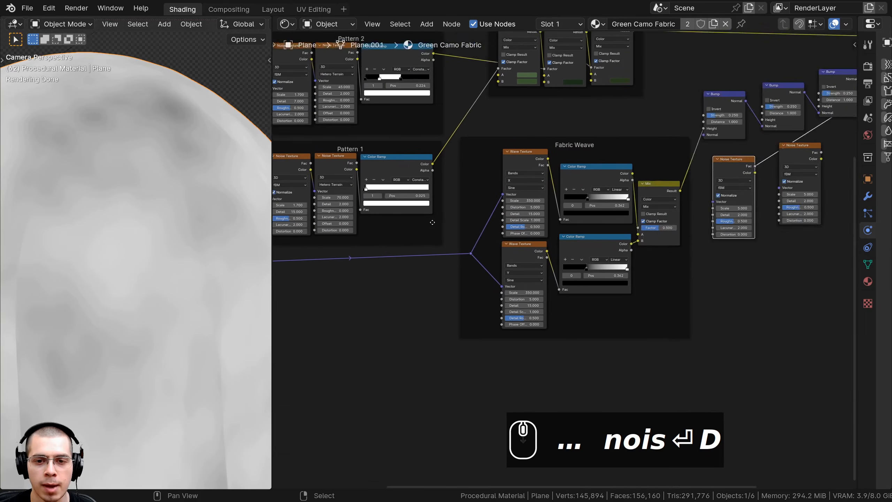
{"action": "scroll", "coordinate": [451, 235], "scroll_direction": "up", "scroll_amount": 3}
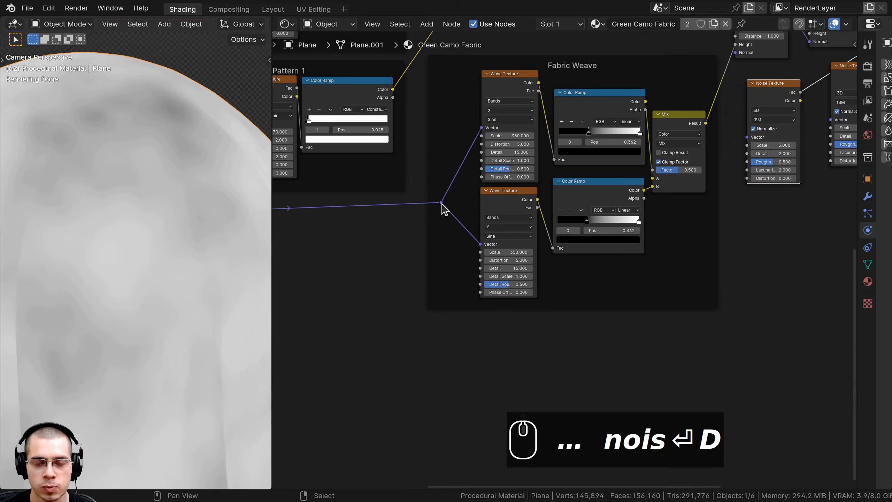
{"action": "left_click_drag", "start_coordinate": [441, 203], "coordinate": [484, 342]}
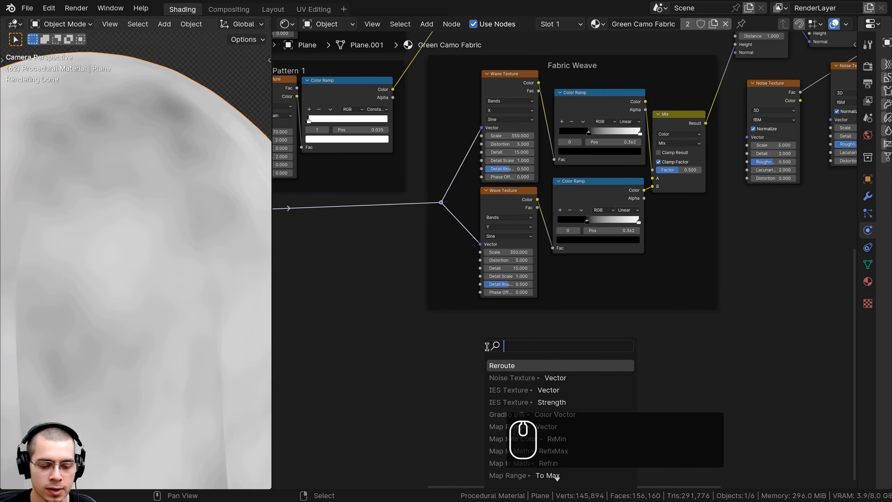
{"action": "type", "text": "re"}
{"action": "left_click", "coordinate": [492, 363]}
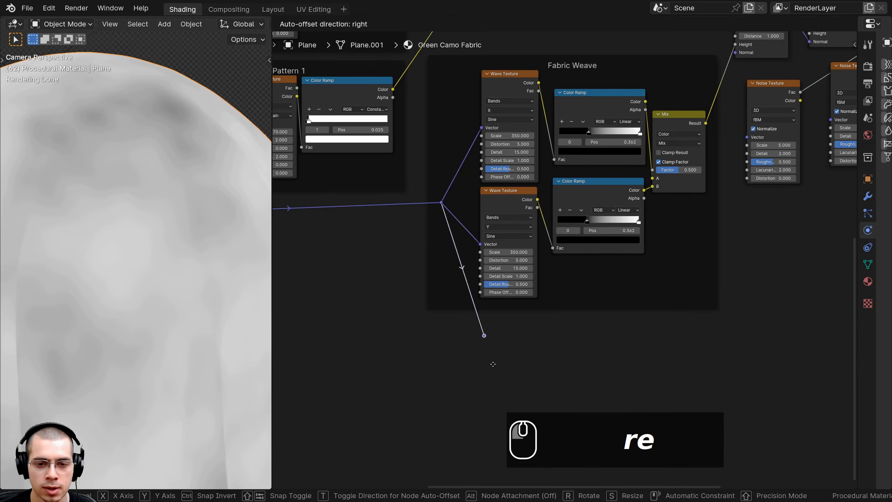
{"action": "left_click", "coordinate": [490, 353]}
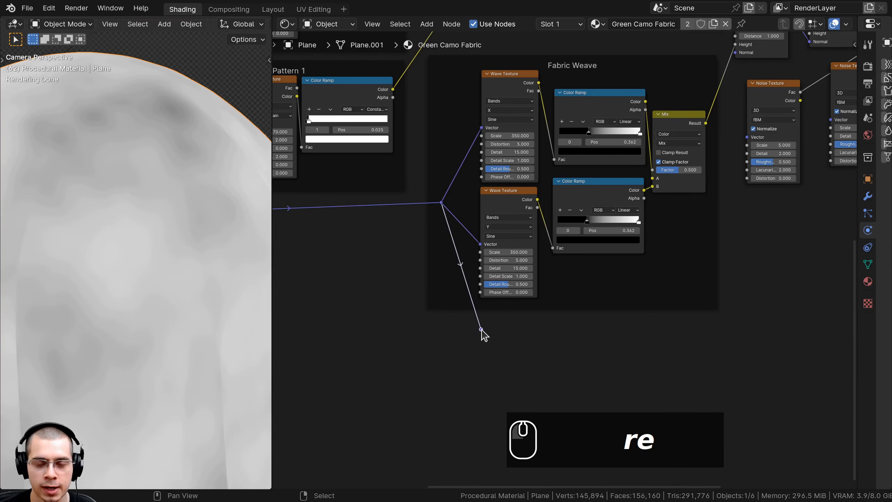
{"action": "left_click_drag", "start_coordinate": [482, 331], "coordinate": [746, 329]}
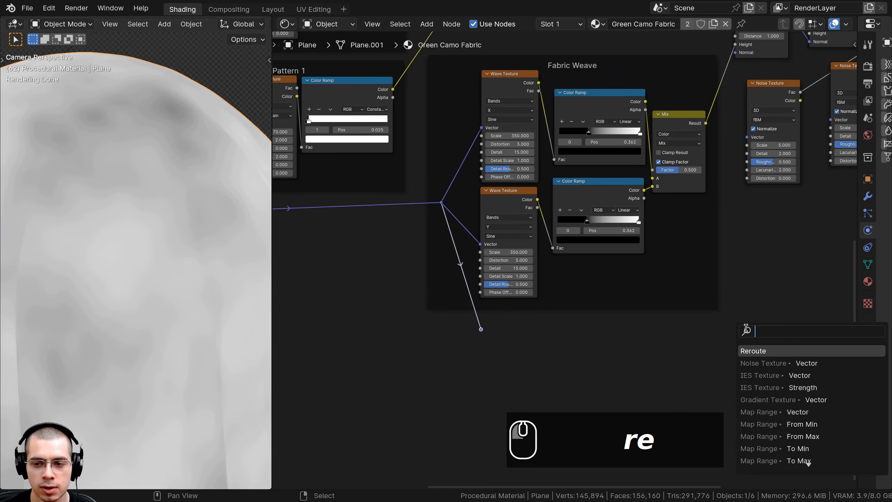
{"action": "left_click", "coordinate": [751, 350]}
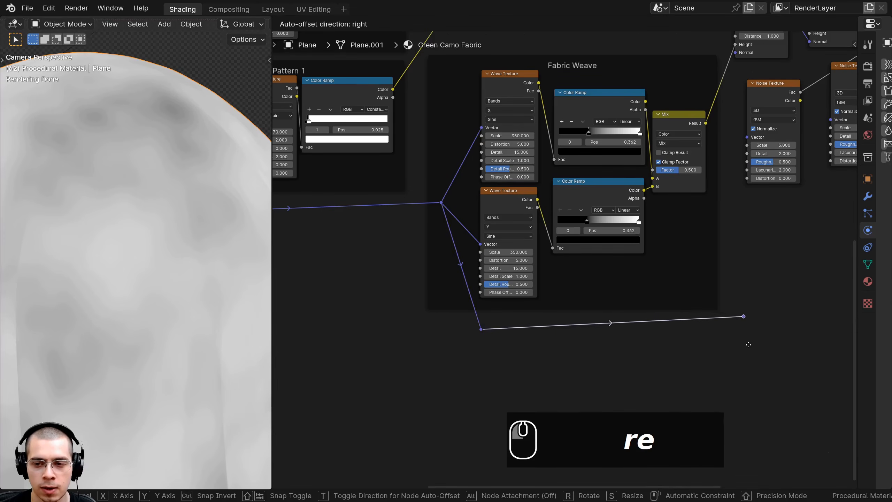
{"action": "left_click", "coordinate": [746, 365]}
Step: Connect the last reroute to the Vector inputs of both Noise Textures and adjust the nodes' placement
{"action": "left_click_drag", "start_coordinate": [740, 332], "coordinate": [747, 137]}
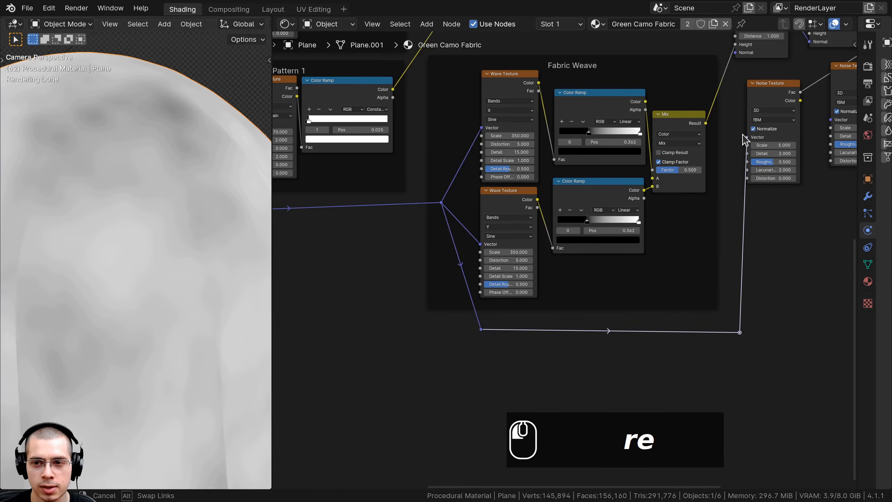
{"action": "left_click_drag", "start_coordinate": [780, 102], "coordinate": [784, 100]}
{"action": "middle_click_drag", "start_coordinate": [742, 289], "coordinate": [597, 341]}
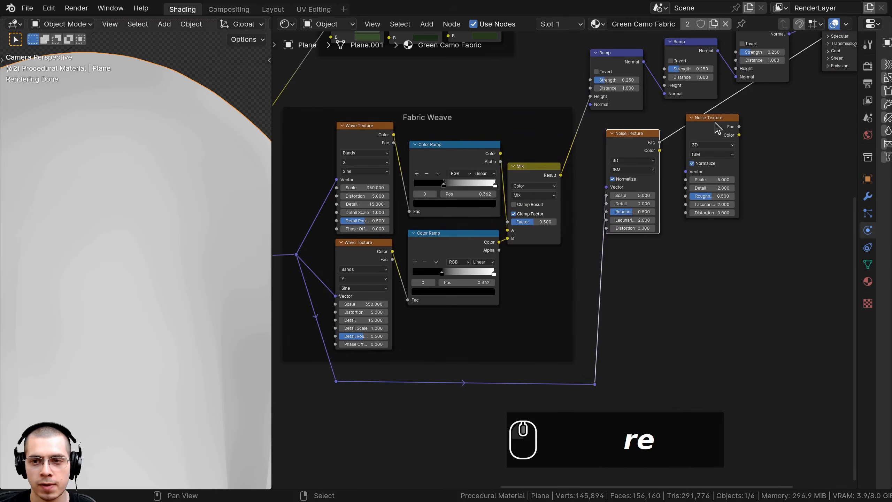
{"action": "left_click_drag", "start_coordinate": [595, 384], "coordinate": [686, 171]}
{"action": "left_click_drag", "start_coordinate": [701, 133], "coordinate": [706, 136]}
{"action": "middle_click_drag", "start_coordinate": [638, 143], "coordinate": [624, 212]}
{"action": "scroll", "coordinate": [623, 212], "scroll_direction": "up", "scroll_amount": 2}
{"action": "left_click_drag", "start_coordinate": [614, 203], "coordinate": [612, 198]}
Step: Try a Scale of 40 on the first Noise Texture and settle on 400
{"action": "scroll", "coordinate": [518, 246], "scroll_direction": "up", "scroll_amount": 2}
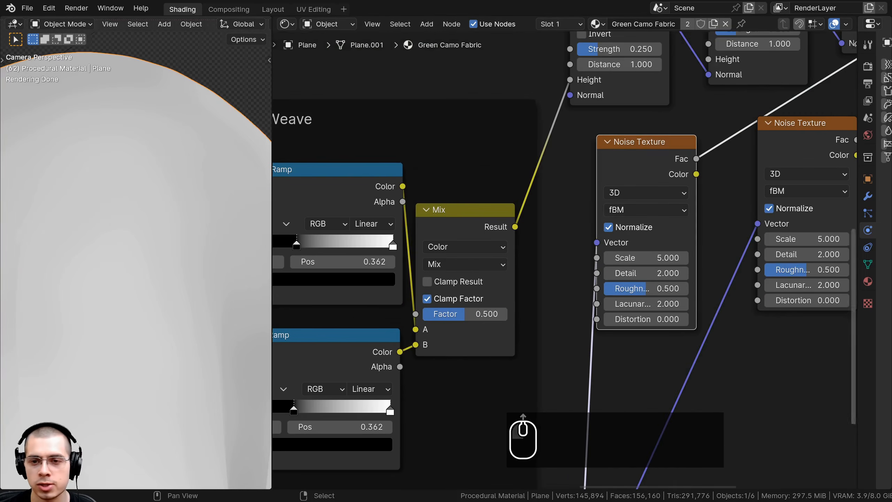
{"action": "scroll", "coordinate": [586, 217], "scroll_direction": "up", "scroll_amount": 2}
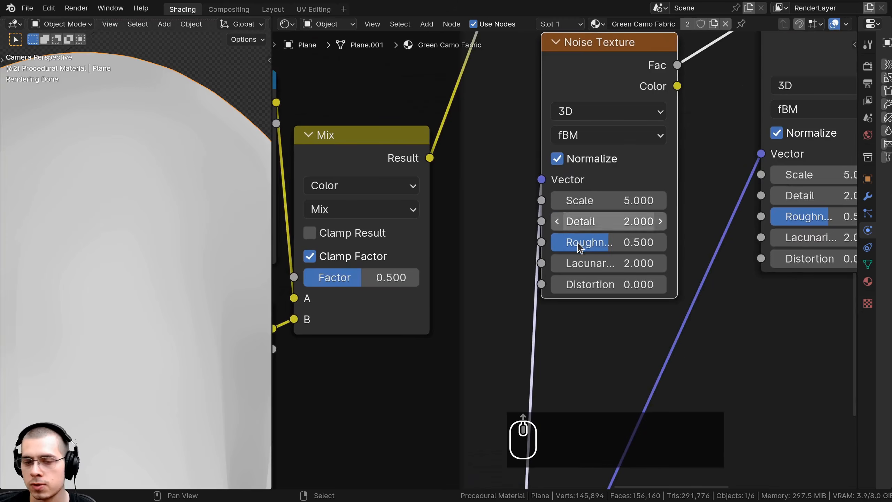
{"action": "double_click", "coordinate": [592, 199]}
{"action": "type", "text": "40"}
{"action": "key", "text": "Return"}
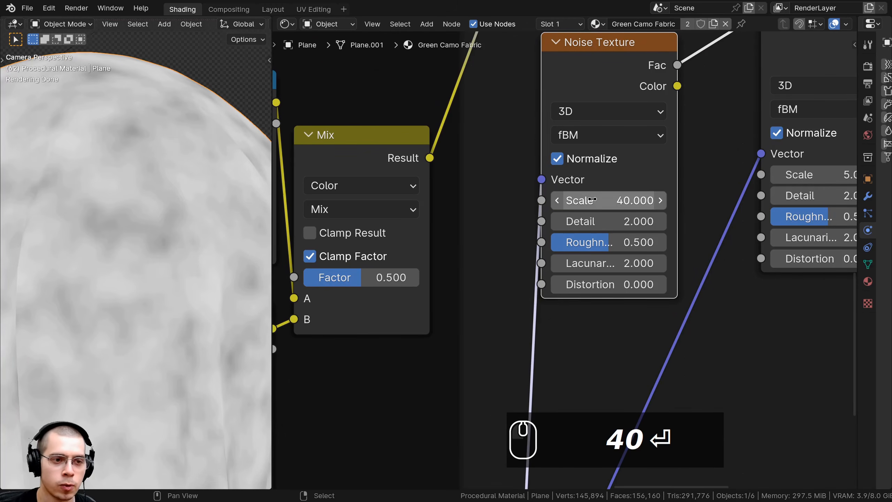
{"action": "double_click", "coordinate": [634, 203]}
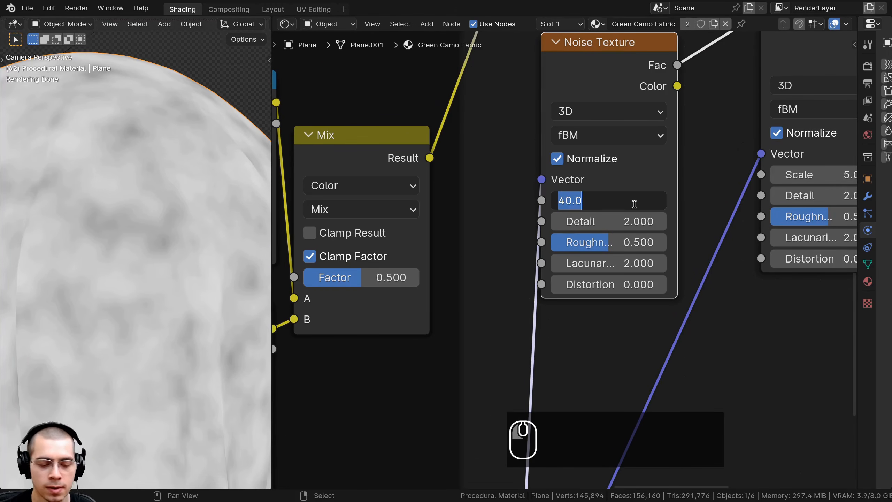
{"action": "type", "text": "400"}
{"action": "key", "text": "Return"}
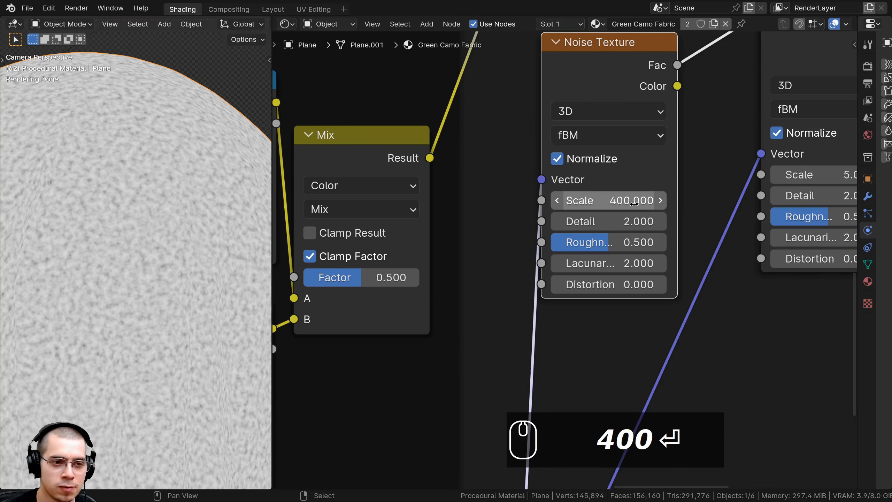
{"action": "scroll", "coordinate": [144, 231], "scroll_direction": "up", "scroll_amount": 3}
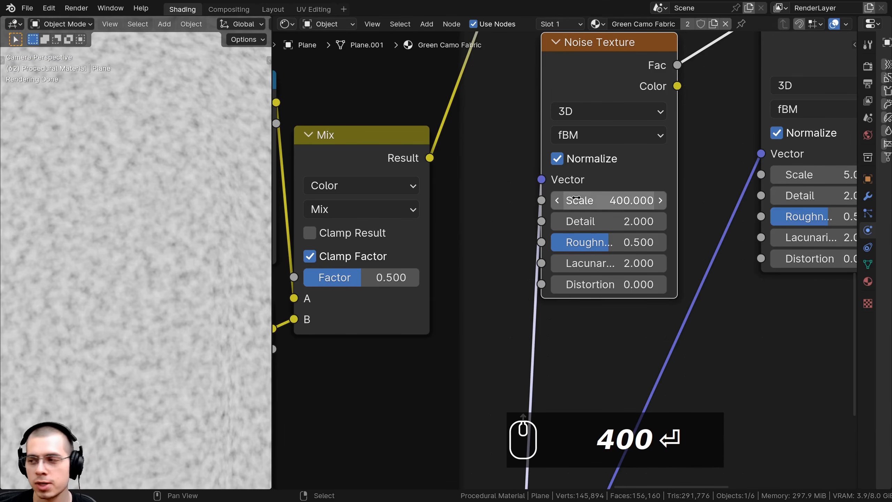
Step: Set the first Noise Texture's Detail to 15 and its Roughness to 0.55
{"action": "left_click_drag", "start_coordinate": [579, 222], "coordinate": [579, 221]}
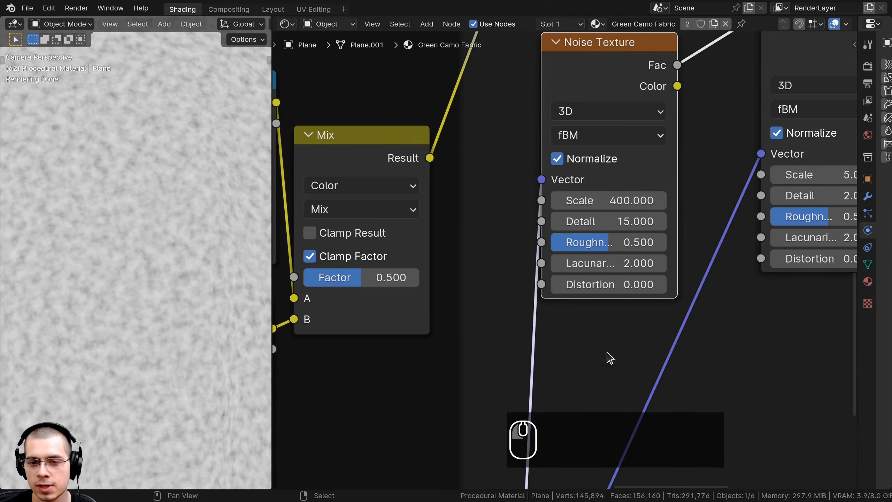
{"action": "double_click", "coordinate": [607, 243]}
{"action": "type", "text": "55"}
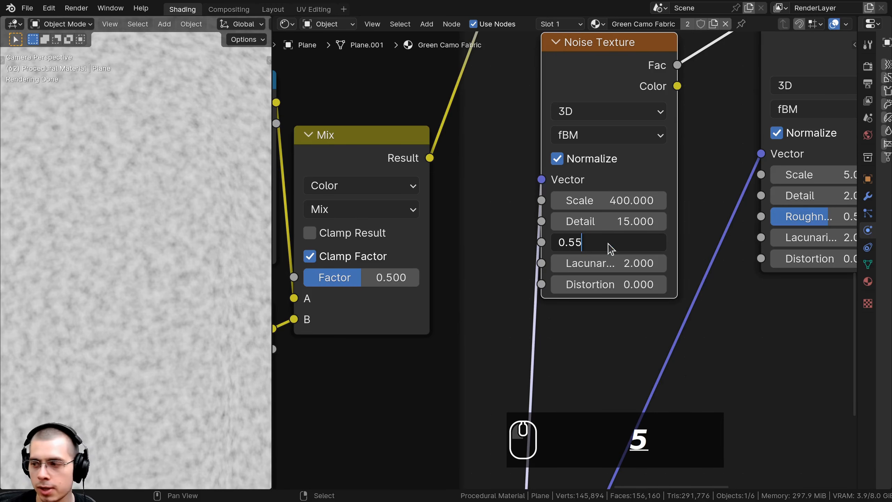
{"action": "key", "text": "Return"}
{"action": "scroll", "coordinate": [174, 236], "scroll_direction": "down", "scroll_amount": 3}
{"action": "scroll", "coordinate": [211, 192], "scroll_direction": "down", "scroll_amount": 2, "text": "shift"}
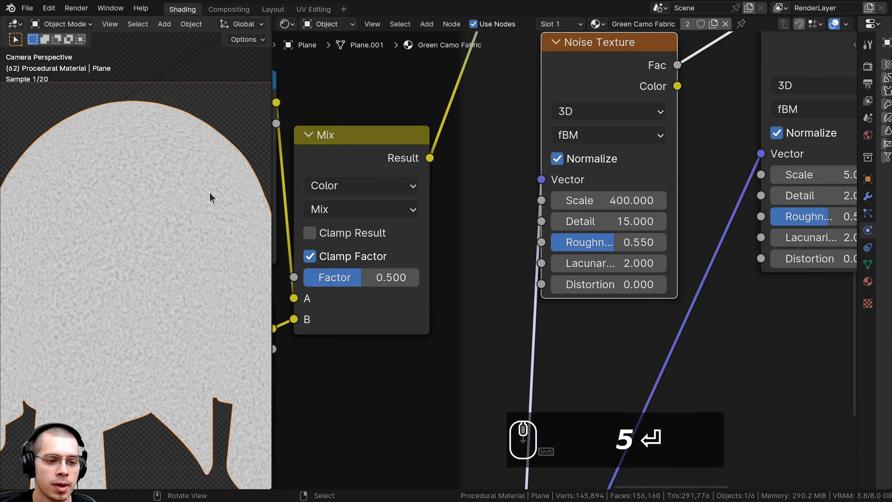
Step: Connect the first Noise Texture's Fac to the middle Bump's Height and restore the Principled BSDF preview
{"action": "scroll", "coordinate": [645, 204], "scroll_direction": "down", "scroll_amount": 4}
{"action": "middle_click_drag", "start_coordinate": [662, 120], "coordinate": [537, 239]}
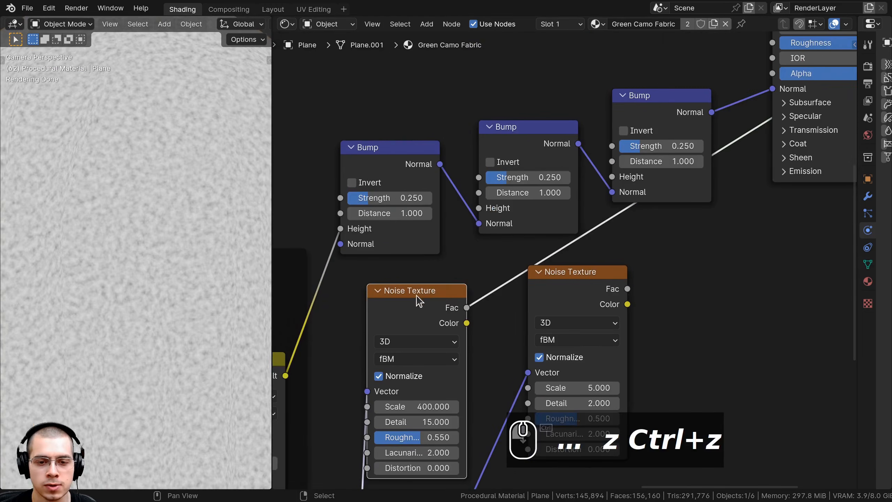
{"action": "left_click_drag", "start_coordinate": [467, 308], "coordinate": [479, 208]}
{"action": "left_click", "coordinate": [518, 147]}
{"action": "scroll", "coordinate": [589, 145], "scroll_direction": "down", "scroll_amount": 2}
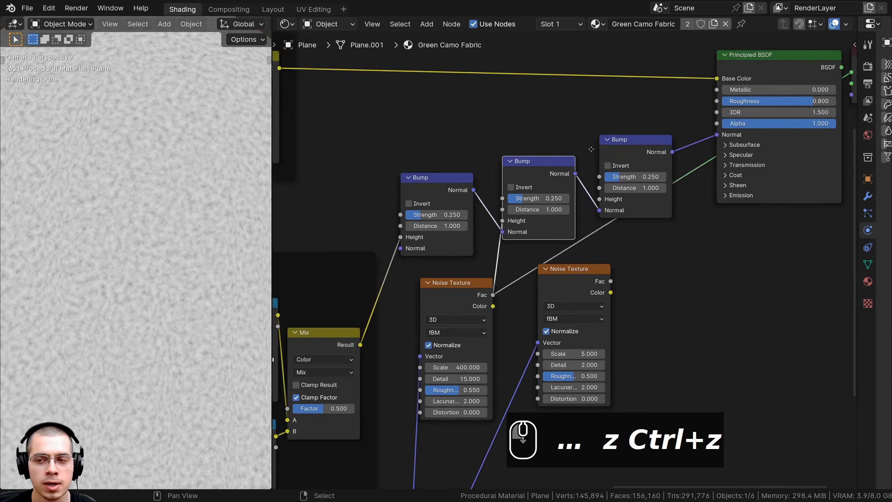
{"action": "middle_click_drag", "start_coordinate": [590, 145], "coordinate": [476, 202]}
{"action": "middle_click_drag", "start_coordinate": [337, 315], "coordinate": [422, 284]}
{"action": "scroll", "coordinate": [422, 284], "scroll_direction": "up", "scroll_amount": 2}
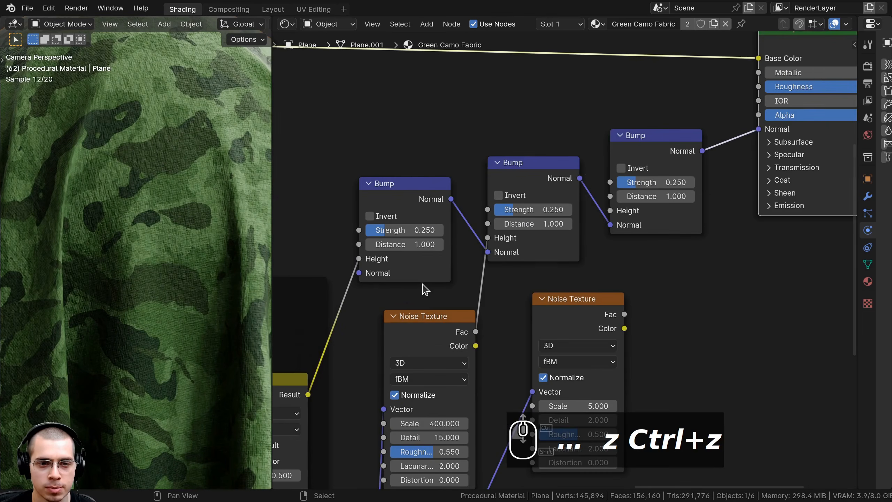
Step: Exaggerate the middle Bump's Strength to about 0.8 to judge the noise relief, and settle on 0.1
{"action": "left_click_drag", "start_coordinate": [523, 212], "coordinate": [556, 213]}
{"action": "middle_click_drag", "start_coordinate": [160, 243], "coordinate": [189, 133]}
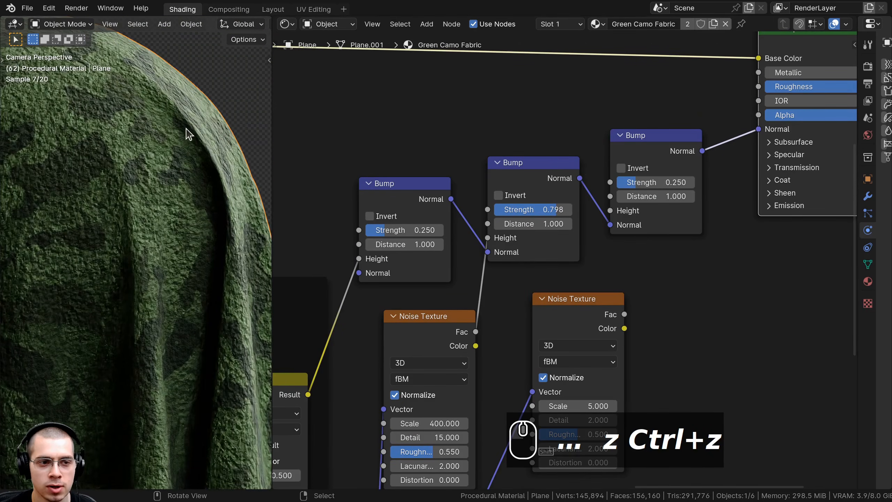
{"action": "middle_click_drag", "start_coordinate": [147, 210], "coordinate": [146, 109]}
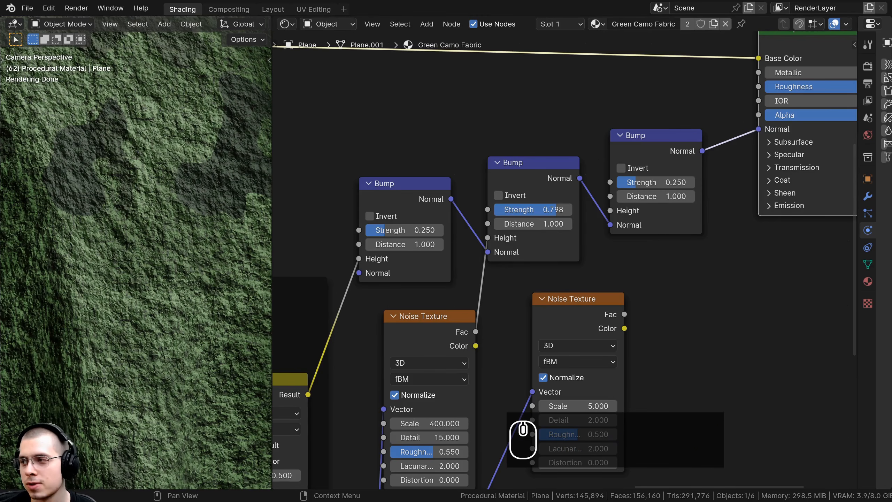
{"action": "double_click", "coordinate": [525, 203]}
{"action": "type", "text": ".1"}
{"action": "key", "text": "Return"}
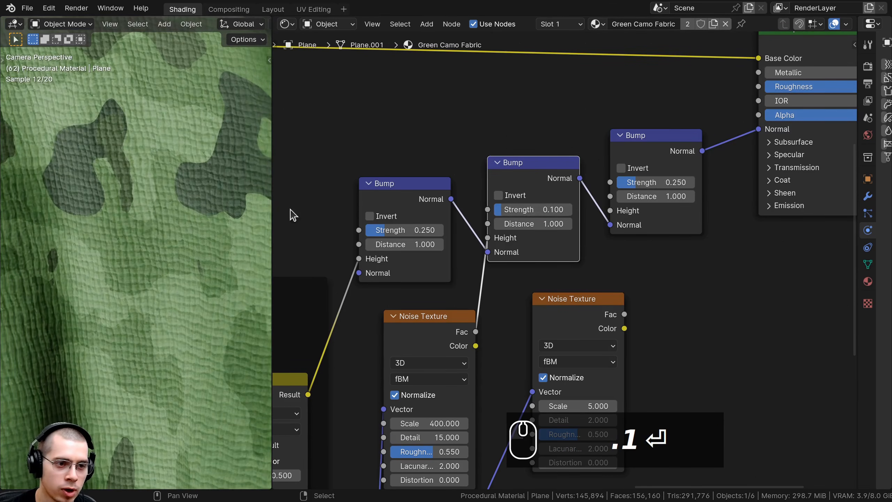
{"action": "scroll", "coordinate": [132, 142], "scroll_direction": "down", "scroll_amount": 2}
{"action": "mouse_move", "coordinate": [526, 210]}
{"action": "left_mouse_down"}
{"action": "mouse_move", "coordinate": [494, 210]}
{"action": "mouse_move", "coordinate": [526, 211]}
{"action": "left_mouse_up"}
{"action": "scroll", "coordinate": [141, 288], "scroll_direction": "down", "scroll_amount": 4}
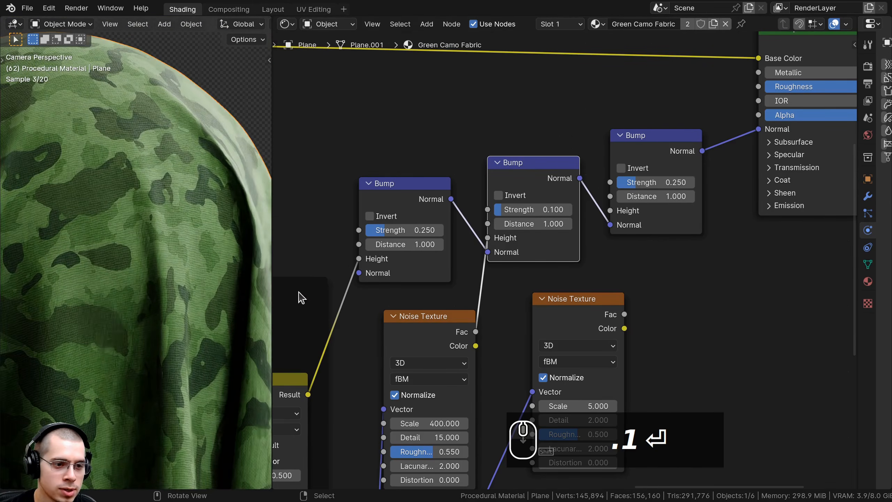
Step: Move the second Noise Texture slightly closer to the first one below the Bump nodes
{"action": "scroll", "coordinate": [456, 296], "scroll_direction": "down", "scroll_amount": 1}
{"action": "scroll", "coordinate": [456, 296], "scroll_direction": "down", "scroll_amount": 2}
{"action": "middle_click_drag", "start_coordinate": [457, 296], "coordinate": [485, 252]}
{"action": "left_click", "coordinate": [470, 262]}
{"action": "middle_click_drag", "start_coordinate": [523, 229], "coordinate": [505, 198]}
{"action": "left_click_drag", "start_coordinate": [560, 226], "coordinate": [548, 227]}
{"action": "scroll", "coordinate": [79, 224], "scroll_direction": "down", "scroll_amount": 2}
{"action": "middle_click_drag", "start_coordinate": [75, 228], "coordinate": [128, 214], "text": "shift"}
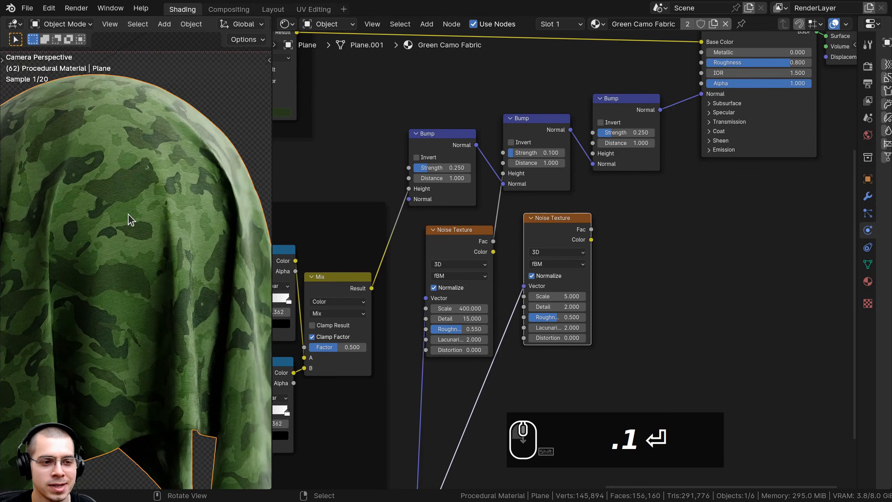
Step: Select the icosphere that carries the camo material and examine the fabric's surface on it
{"action": "middle_click_drag", "start_coordinate": [117, 250], "coordinate": [182, 236]}
{"action": "left_click", "coordinate": [169, 201]}
{"action": "scroll", "coordinate": [154, 198], "scroll_direction": "up", "scroll_amount": 3}
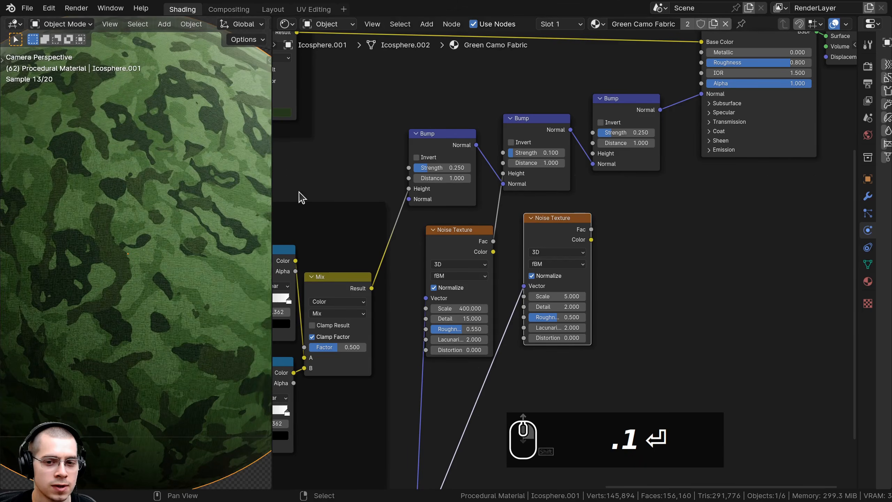
{"action": "scroll", "coordinate": [151, 196], "scroll_direction": "down", "scroll_amount": 1}
{"action": "middle_click_drag", "start_coordinate": [584, 233], "coordinate": [566, 233]}
{"action": "scroll", "coordinate": [558, 234], "scroll_direction": "up", "scroll_amount": 2}
Step: Preview the second Noise Texture's Fac output on the icosphere and set its Scale to 10
{"action": "key", "text": "ctrl+z"}
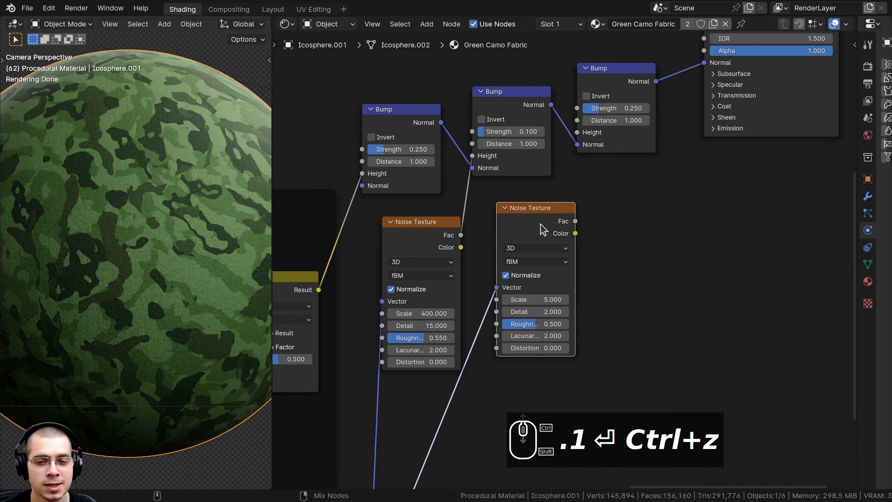
{"action": "left_click", "coordinate": [503, 229], "text": "ctrl+shift"}
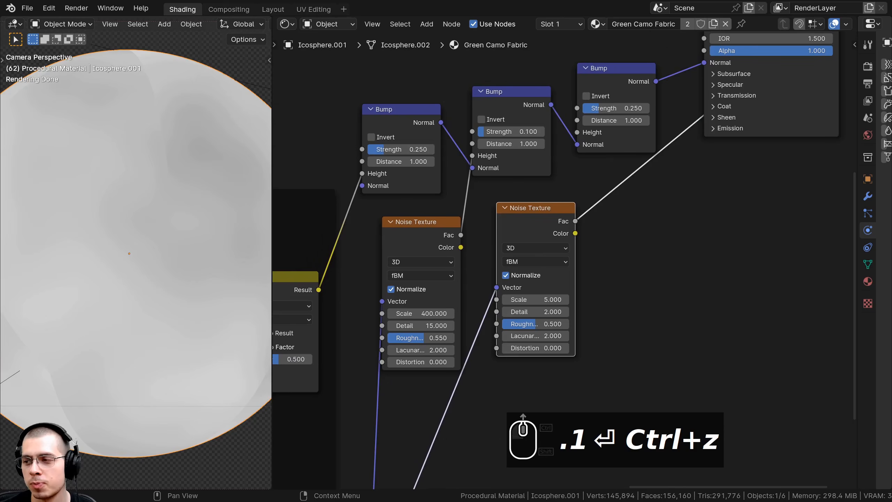
{"action": "middle_click_drag", "start_coordinate": [507, 268], "coordinate": [529, 204]}
{"action": "scroll", "coordinate": [529, 204], "scroll_direction": "up", "scroll_amount": 3}
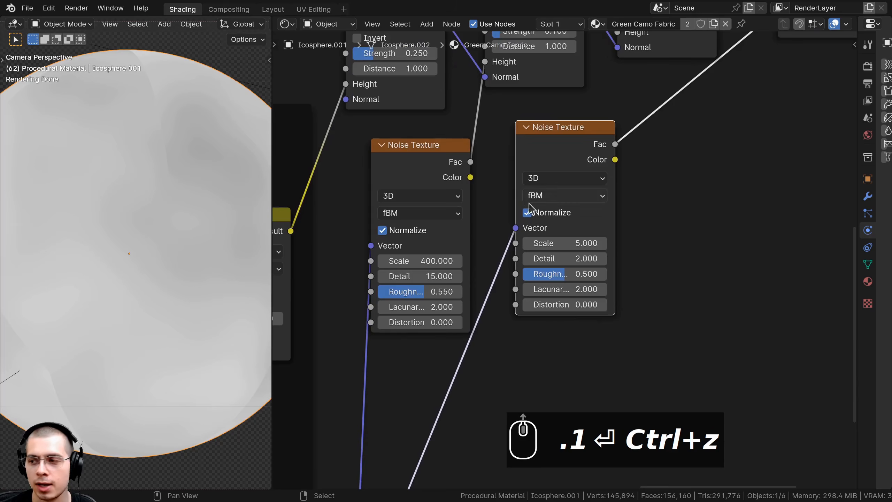
{"action": "left_click", "coordinate": [565, 243]}
{"action": "type", "text": "10"}
{"action": "key", "text": "Return"}
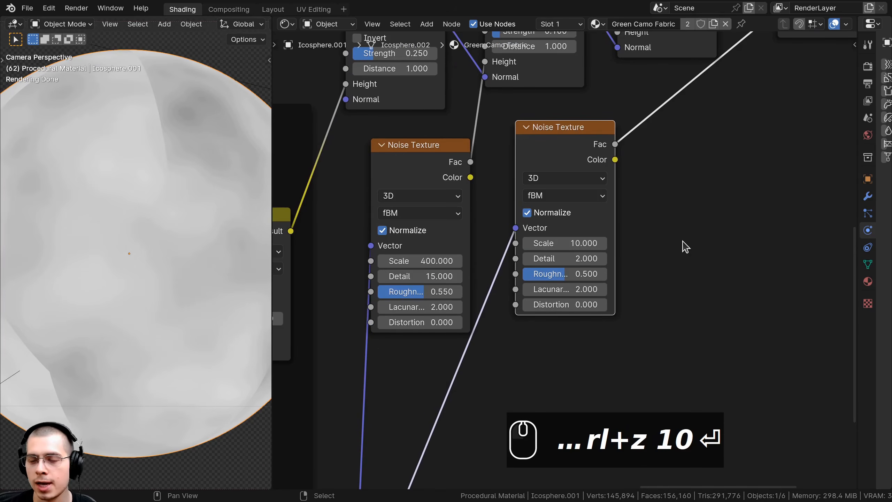
Step: Set the second Noise Texture's Distortion to 0.4
{"action": "scroll", "coordinate": [131, 271], "scroll_direction": "down", "scroll_amount": 2}
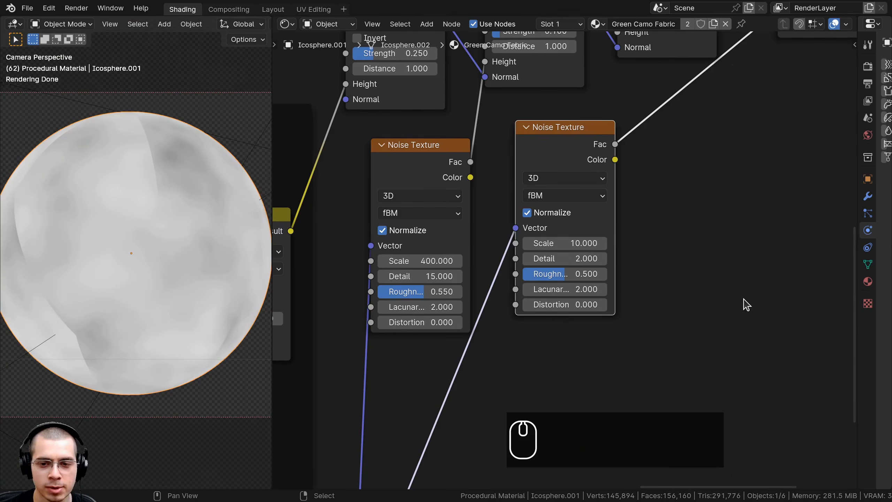
{"action": "scroll", "coordinate": [746, 304], "scroll_direction": "up", "scroll_amount": 1}
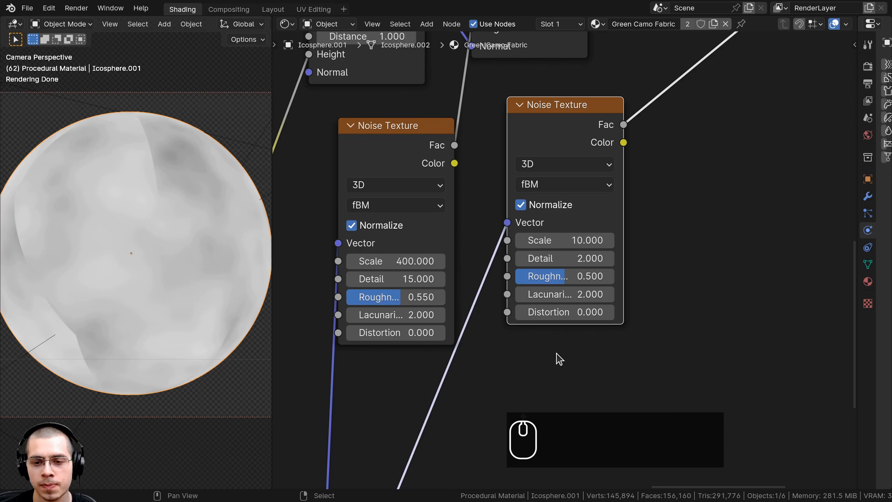
{"action": "left_click", "coordinate": [566, 311]}
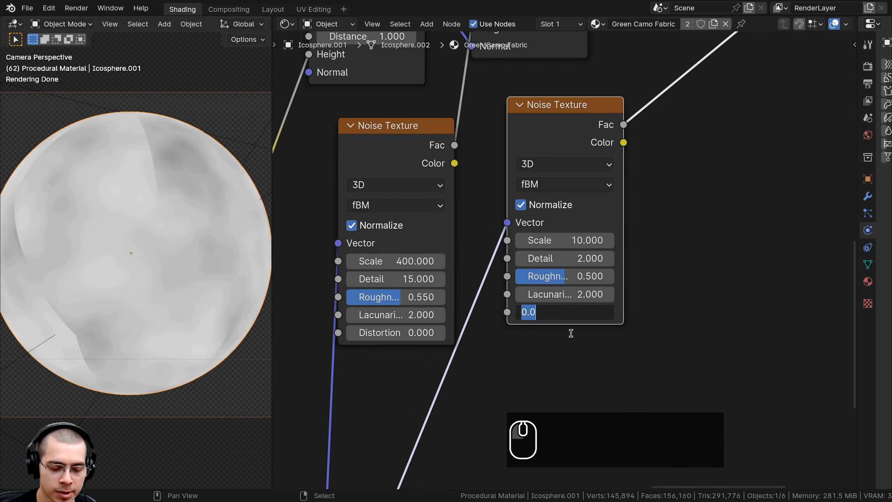
{"action": "type", "text": ".4"}
{"action": "key", "text": "Return"}
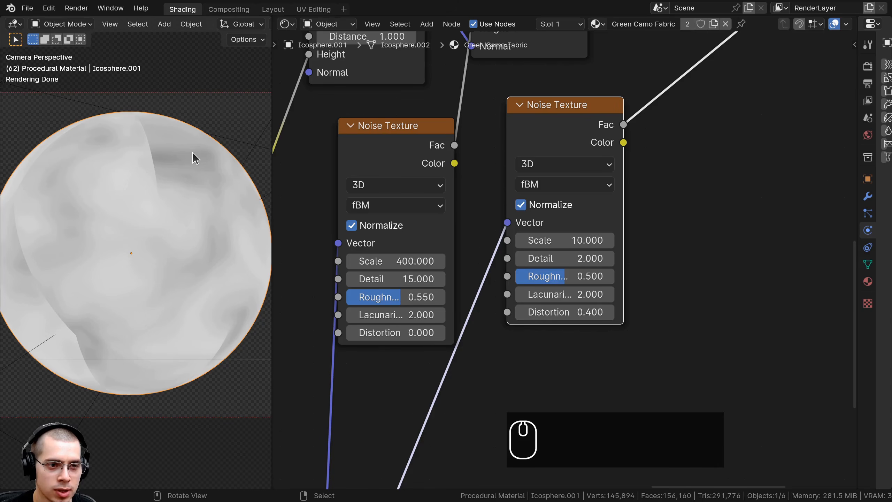
Step: Connect the second Noise Texture's Fac to the last Bump's Height and restore the Principled BSDF preview
{"action": "scroll", "coordinate": [330, 204], "scroll_direction": "down", "scroll_amount": 6}
{"action": "middle_click_drag", "start_coordinate": [677, 163], "coordinate": [661, 197]}
{"action": "left_click_drag", "start_coordinate": [550, 224], "coordinate": [584, 121]}
{"action": "middle_click_drag", "start_coordinate": [637, 111], "coordinate": [578, 223]}
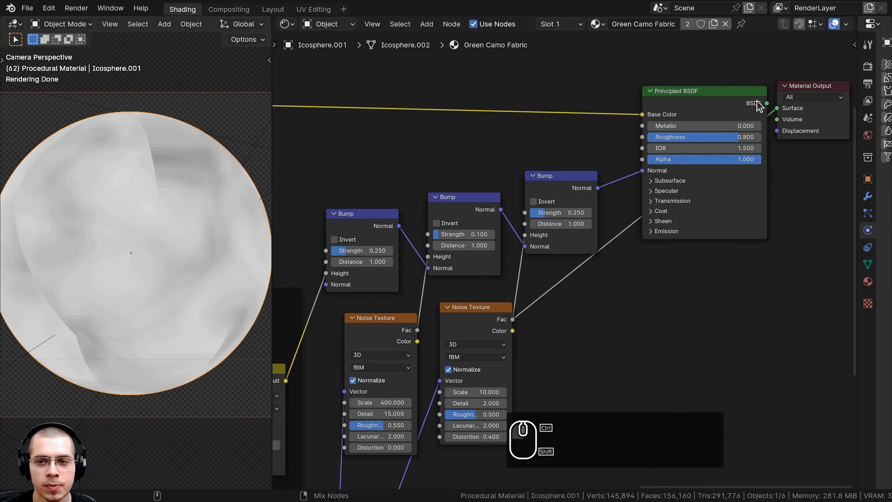
{"action": "left_click", "coordinate": [727, 103], "text": "ctrl+shift"}
{"action": "left_click_drag", "start_coordinate": [563, 175], "coordinate": [563, 176]}
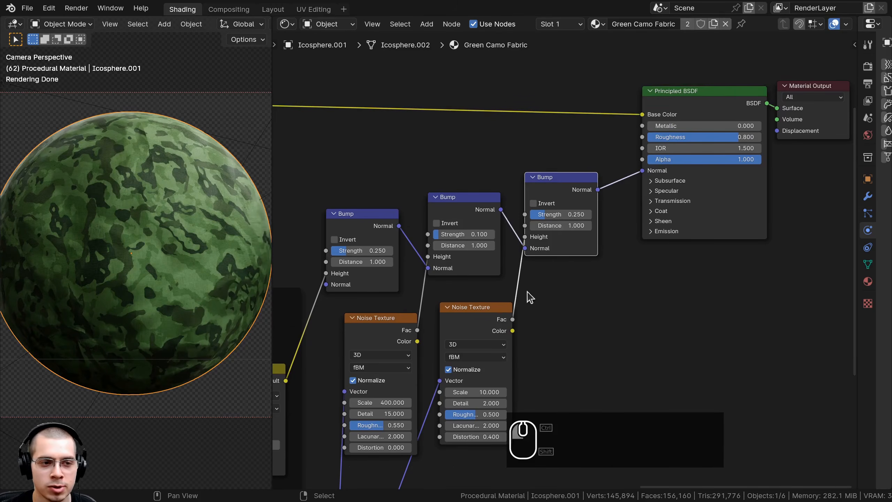
Step: Exaggerate the last Bump's Strength to about 0.7 to judge the large-scale noise, and settle on 0.2
{"action": "left_click_drag", "start_coordinate": [545, 220], "coordinate": [582, 219]}
{"action": "scroll", "coordinate": [144, 121], "scroll_direction": "up", "scroll_amount": 2}
{"action": "scroll", "coordinate": [145, 121], "scroll_direction": "up", "scroll_amount": 2}
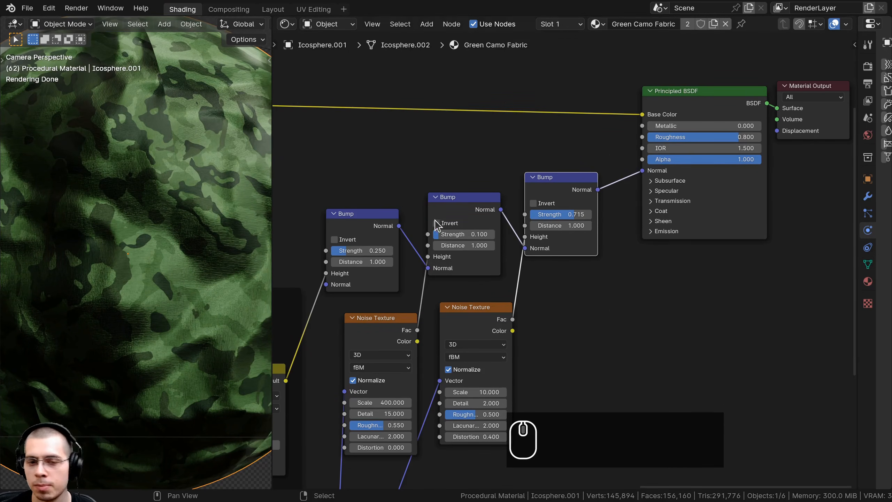
{"action": "double_click", "coordinate": [568, 213]}
{"action": "type", "text": ".2"}
{"action": "key", "text": "Return"}
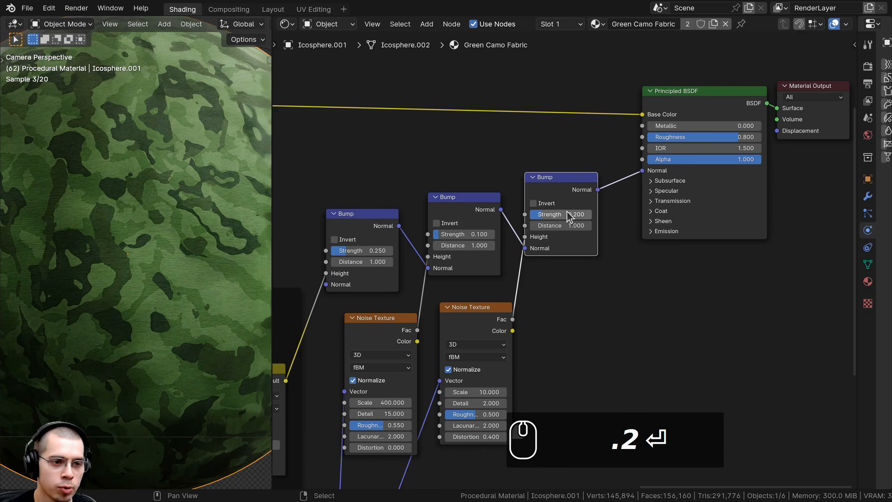
{"action": "scroll", "coordinate": [189, 212], "scroll_direction": "down", "scroll_amount": 4}
{"action": "scroll", "coordinate": [571, 246], "scroll_direction": "down", "scroll_amount": 3}
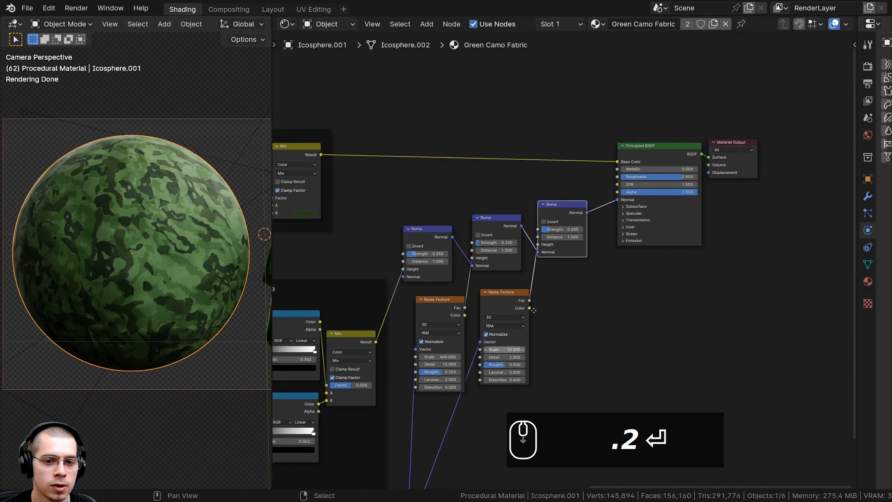
Step: Group the three Bump nodes and both Noise Textures in a new frame beside Fabric Weave and adjust their placement
{"action": "middle_click_drag", "start_coordinate": [573, 426], "coordinate": [638, 339]}
{"action": "left_click_drag", "start_coordinate": [638, 338], "coordinate": [478, 135]}
{"action": "key", "text": "g"}
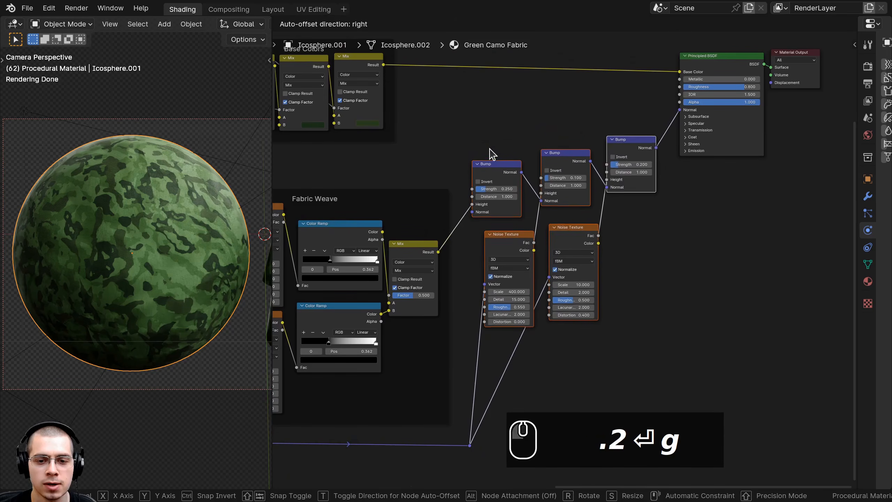
{"action": "left_click", "coordinate": [492, 156]}
{"action": "key", "text": "ctrl+j"}
{"action": "key", "text": "a"}
{"action": "left_click_drag", "start_coordinate": [578, 132], "coordinate": [582, 142]}
{"action": "left_click", "coordinate": [623, 159]}
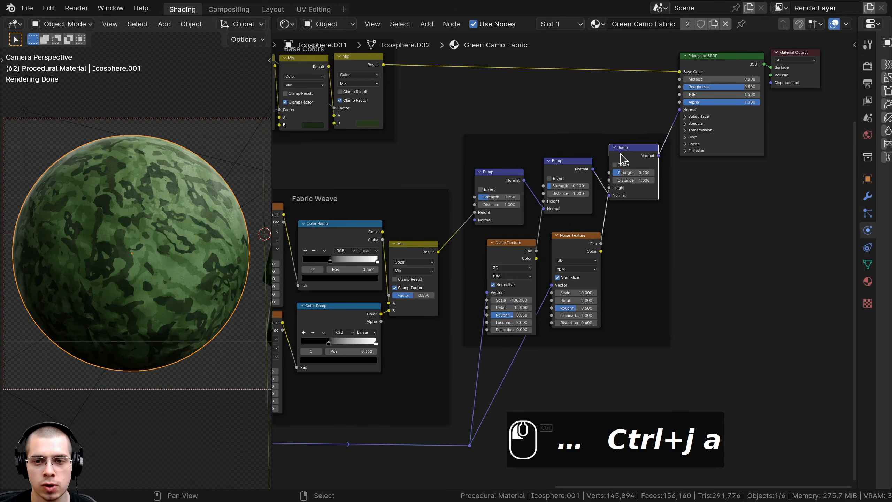
Step: Label the new frame around the three Bump nodes and two Noise Textures as Bump
{"action": "left_click", "coordinate": [574, 139]}
{"action": "key", "text": "F2"}
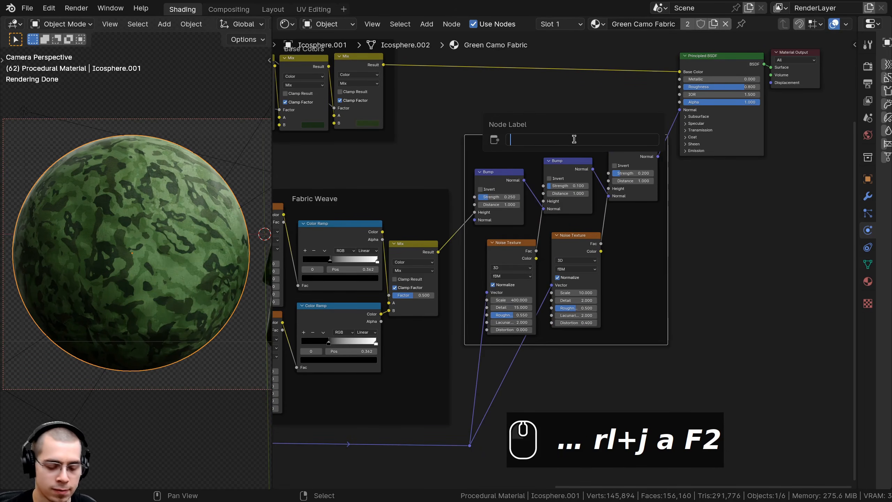
{"action": "type", "text": "Bump"}
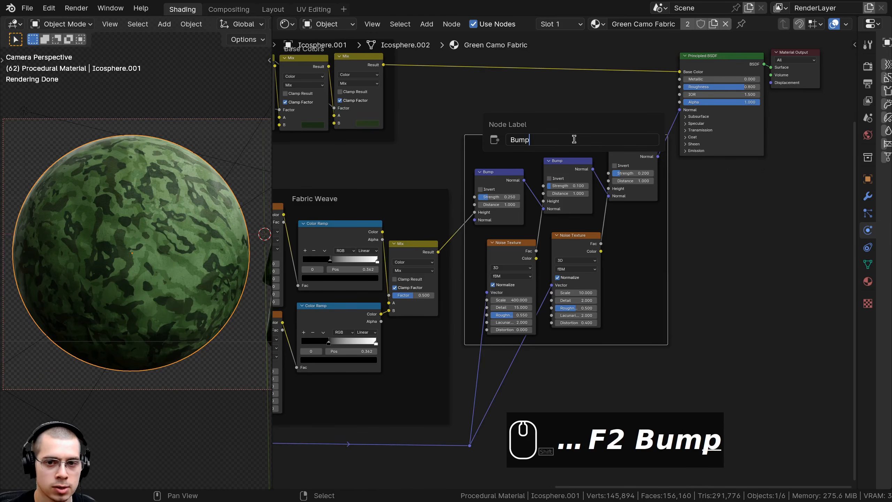
{"action": "key", "text": "Return"}
{"action": "scroll", "coordinate": [555, 172], "scroll_direction": "down", "scroll_amount": 2}
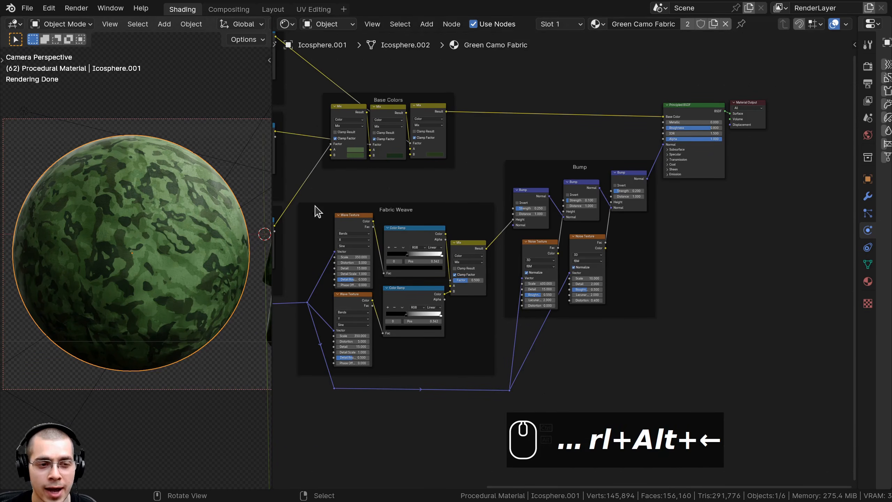
Step: Expand the Principled BSDF's Sheen settings and set the Weight to 1.000, keeping Roughness at 0.500
{"action": "scroll", "coordinate": [578, 266], "scroll_direction": "up", "scroll_amount": 5}
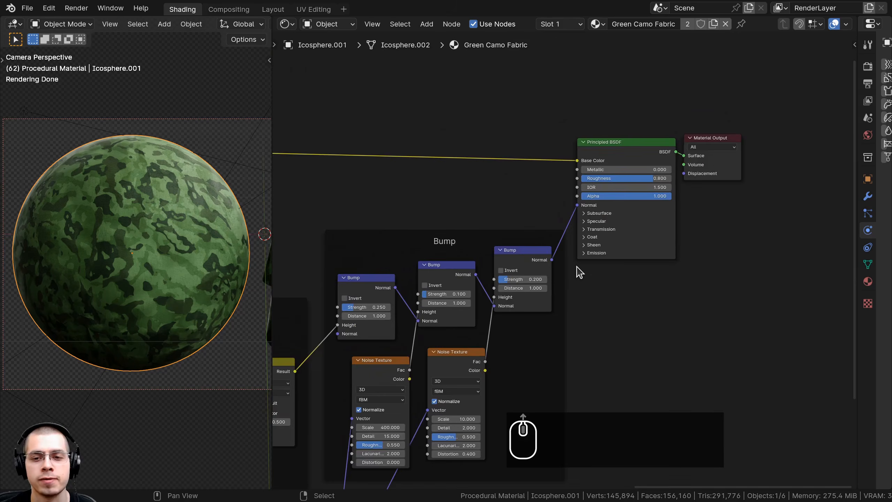
{"action": "scroll", "coordinate": [579, 271], "scroll_direction": "up", "scroll_amount": 3}
{"action": "middle_click_drag", "start_coordinate": [604, 238], "coordinate": [577, 243]}
{"action": "left_click", "coordinate": [593, 257]}
{"action": "left_click", "coordinate": [590, 213]}
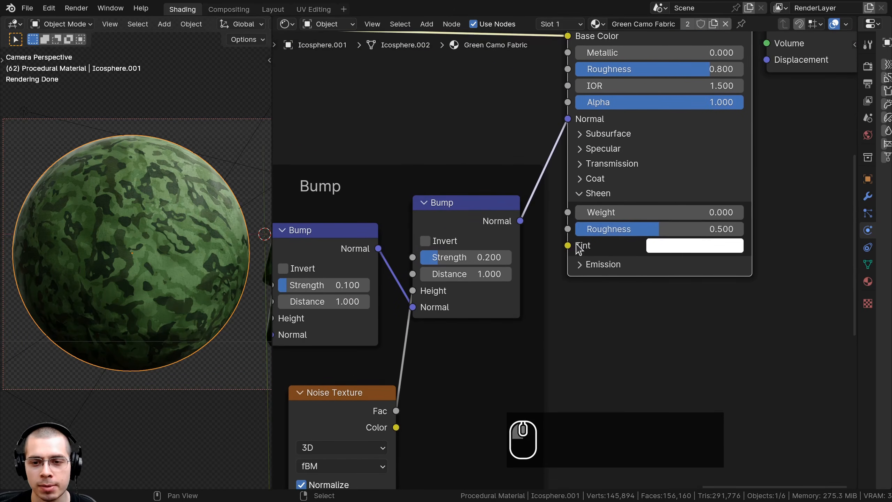
{"action": "left_click_drag", "start_coordinate": [577, 212], "coordinate": [746, 212]}
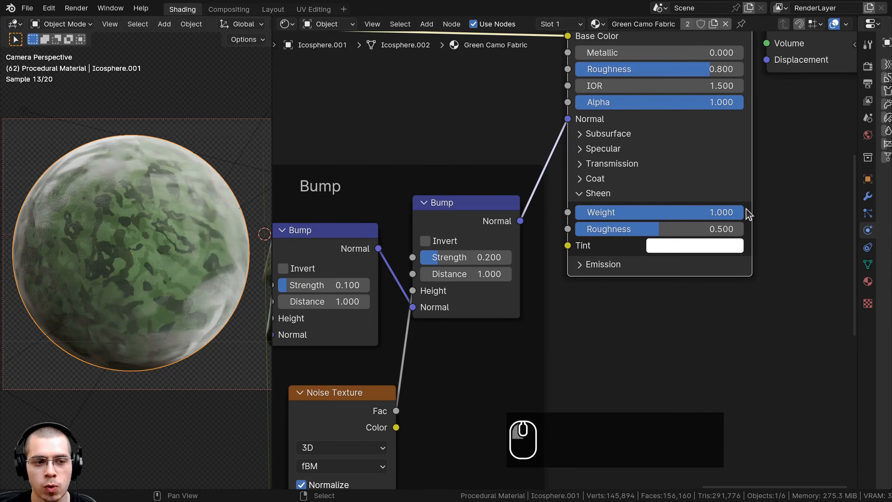
{"action": "mouse_move", "coordinate": [644, 232]}
{"action": "left_mouse_down"}
{"action": "mouse_move", "coordinate": [665, 232]}
{"action": "mouse_move", "coordinate": [634, 231]}
{"action": "mouse_move", "coordinate": [704, 229]}
{"action": "mouse_move", "coordinate": [644, 228]}
{"action": "mouse_move", "coordinate": [701, 228]}
{"action": "mouse_move", "coordinate": [660, 229]}
{"action": "left_mouse_up"}
{"action": "middle_click_drag", "start_coordinate": [673, 294], "coordinate": [674, 314]}
Step: Try a light green Sheen Tint, and settle on the copied camo green with hex 617F49
{"action": "left_click", "coordinate": [682, 267]}
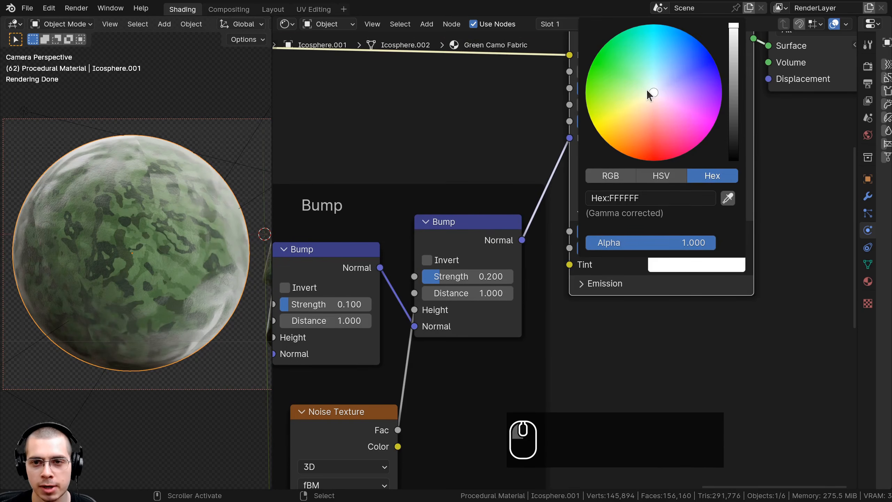
{"action": "left_click_drag", "start_coordinate": [649, 95], "coordinate": [630, 84]}
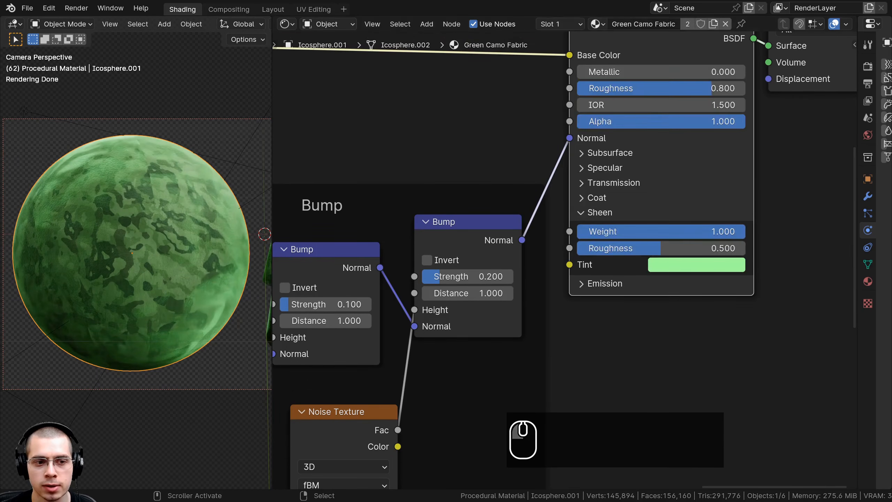
{"action": "middle_click_drag", "start_coordinate": [676, 259], "coordinate": [663, 104]}
{"action": "key", "text": "ctrl+v"}
{"action": "left_click", "coordinate": [663, 104]}
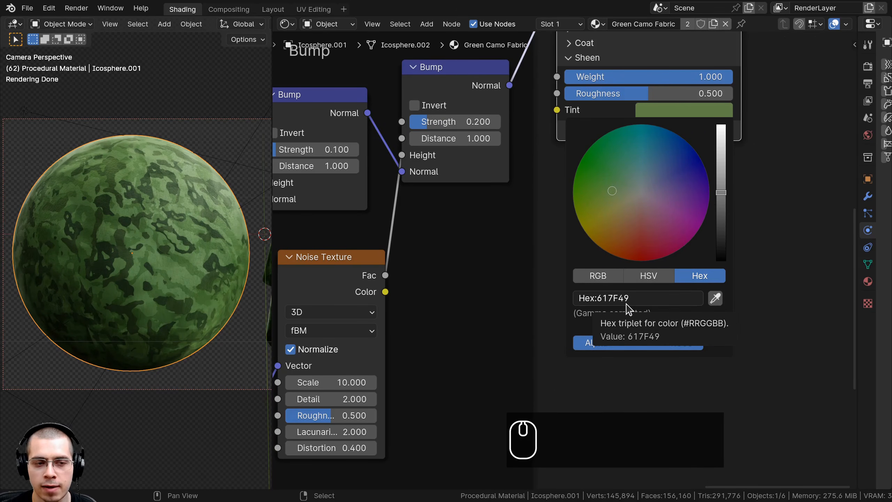
Step: Combine all nodes except the Material Output into one node group
{"action": "scroll", "coordinate": [603, 281], "scroll_direction": "down", "scroll_amount": 8}
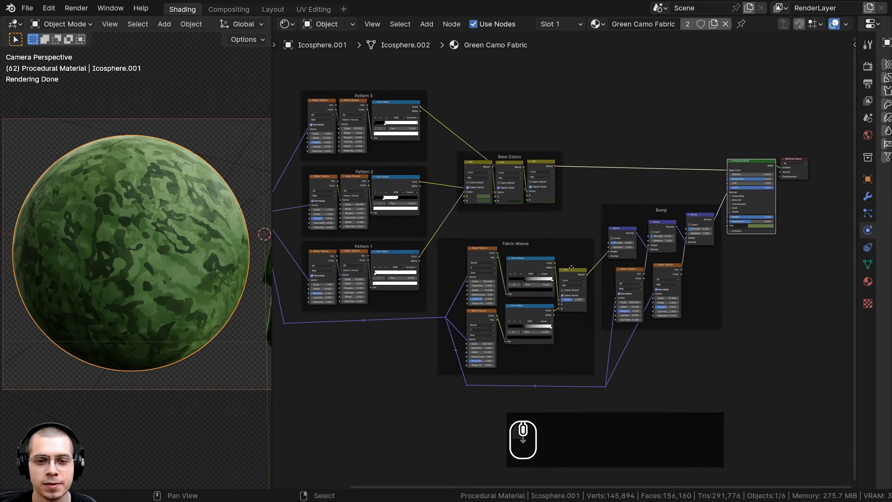
{"action": "scroll", "coordinate": [577, 267], "scroll_direction": "down", "scroll_amount": 3}
{"action": "middle_click_drag", "start_coordinate": [572, 267], "coordinate": [608, 266]}
{"action": "scroll", "coordinate": [577, 265], "scroll_direction": "up", "scroll_amount": 1}
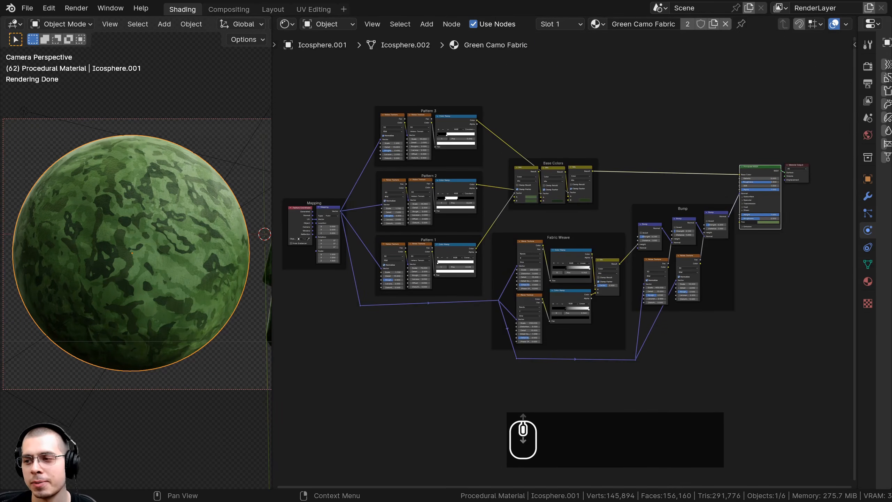
{"action": "middle_click_drag", "start_coordinate": [530, 242], "coordinate": [547, 242]}
{"action": "left_click", "coordinate": [309, 140]}
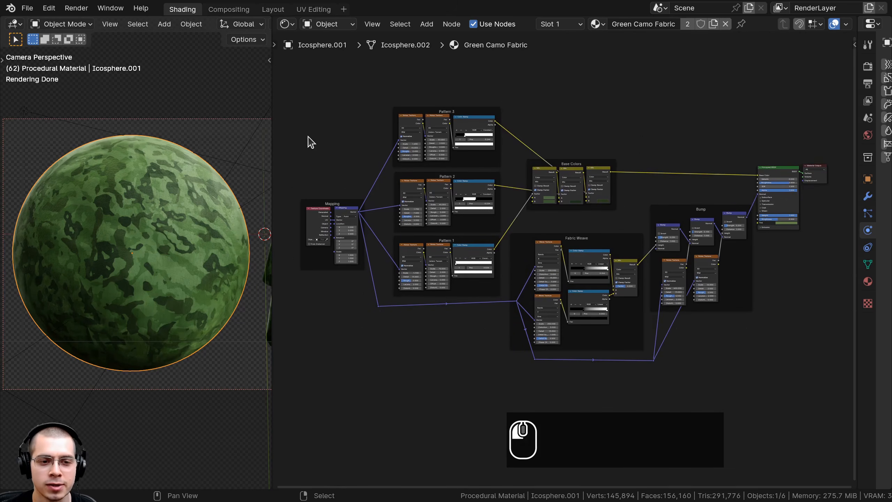
{"action": "scroll", "coordinate": [321, 103], "scroll_direction": "down", "scroll_amount": 2}
{"action": "left_click_drag", "start_coordinate": [314, 79], "coordinate": [749, 380]}
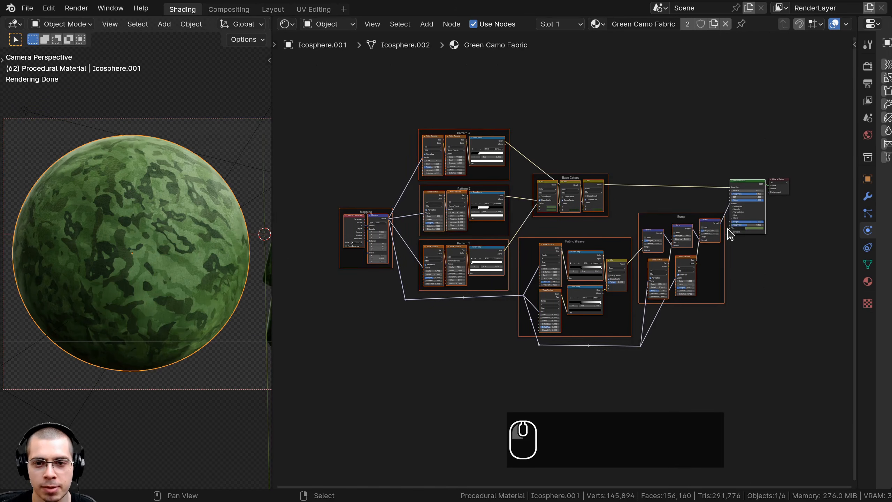
{"action": "middle_click_drag", "start_coordinate": [726, 228], "coordinate": [716, 228]}
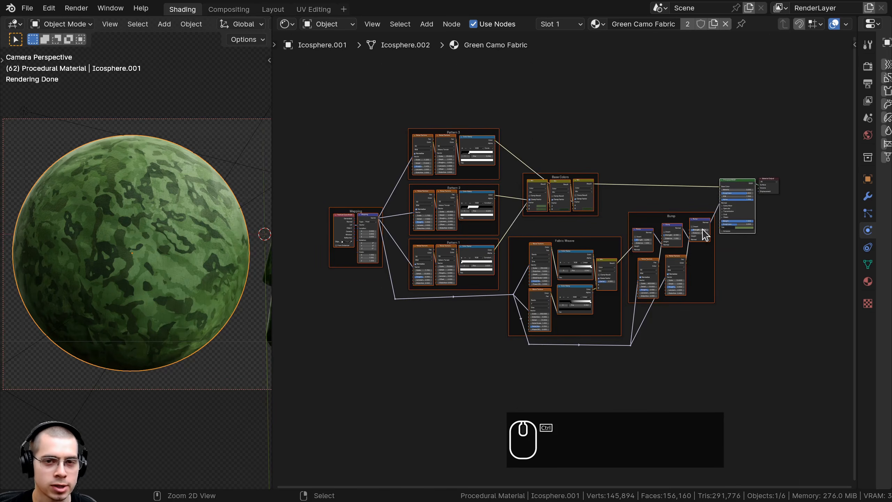
{"action": "key", "text": "ctrl+g"}
{"action": "middle_click_drag", "start_coordinate": [701, 235], "coordinate": [614, 204]}
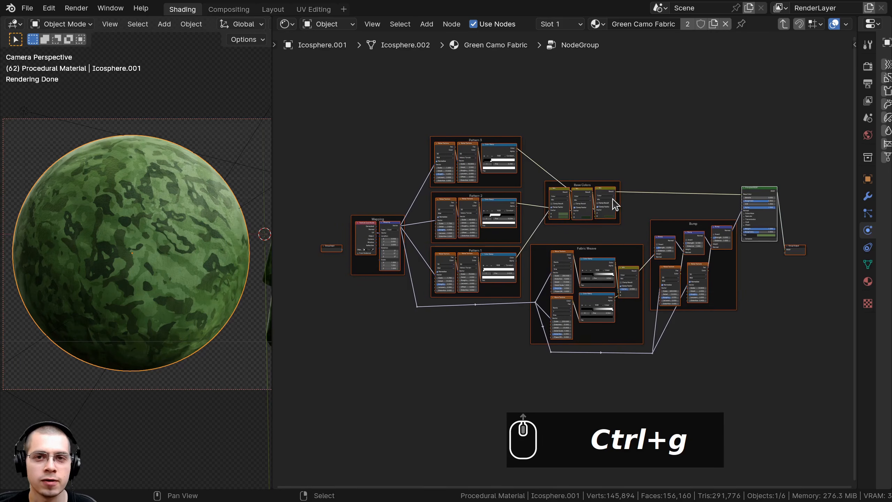
Step: Leave the node group, place its node right beside the Material Output and widen it
{"action": "key", "text": "Tab"}
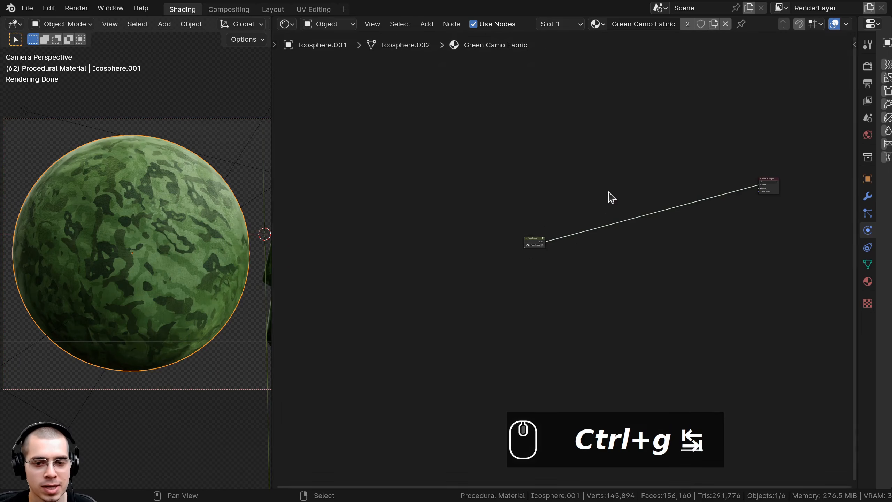
{"action": "key", "text": "Tab"}
{"action": "scroll", "coordinate": [551, 243], "scroll_direction": "up", "scroll_amount": 3}
{"action": "middle_click_drag", "start_coordinate": [551, 243], "coordinate": [555, 274]}
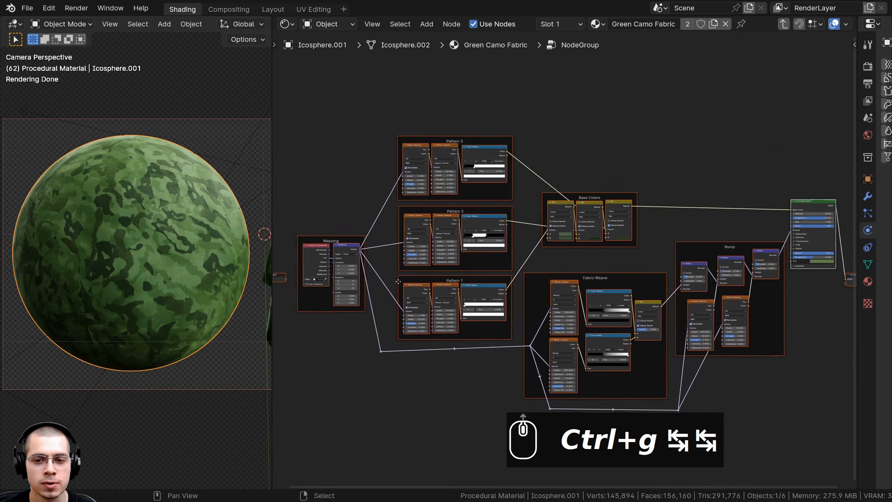
{"action": "key", "text": "Tab"}
{"action": "middle_click_drag", "start_coordinate": [421, 273], "coordinate": [358, 284]}
{"action": "scroll", "coordinate": [357, 285], "scroll_direction": "up", "scroll_amount": 2}
{"action": "key", "text": "g"}
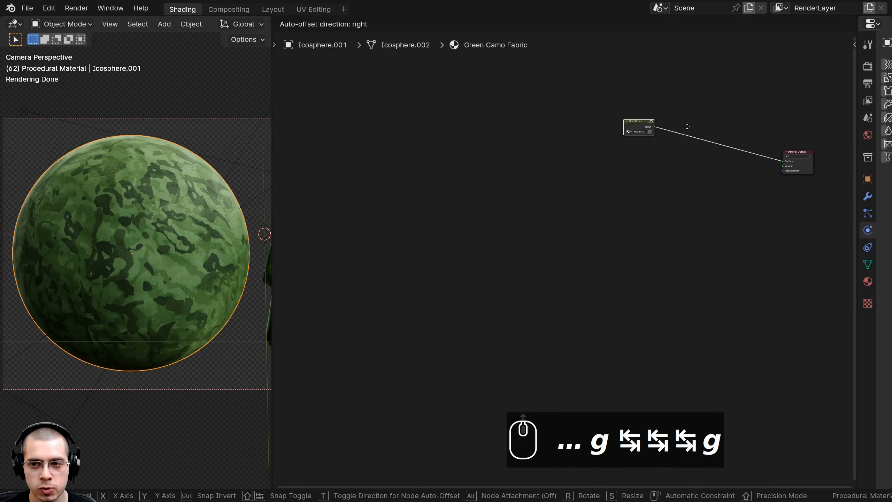
{"action": "left_click", "coordinate": [765, 163]}
{"action": "middle_click_drag", "start_coordinate": [766, 163], "coordinate": [509, 276]}
{"action": "scroll", "coordinate": [509, 276], "scroll_direction": "up", "scroll_amount": 1}
{"action": "scroll", "coordinate": [463, 303], "scroll_direction": "up", "scroll_amount": 6}
{"action": "middle_click_drag", "start_coordinate": [463, 302], "coordinate": [526, 247]}
{"action": "scroll", "coordinate": [491, 243], "scroll_direction": "up", "scroll_amount": 4}
{"action": "left_click_drag", "start_coordinate": [483, 236], "coordinate": [386, 241]}
{"action": "left_click_drag", "start_coordinate": [445, 225], "coordinate": [454, 221]}
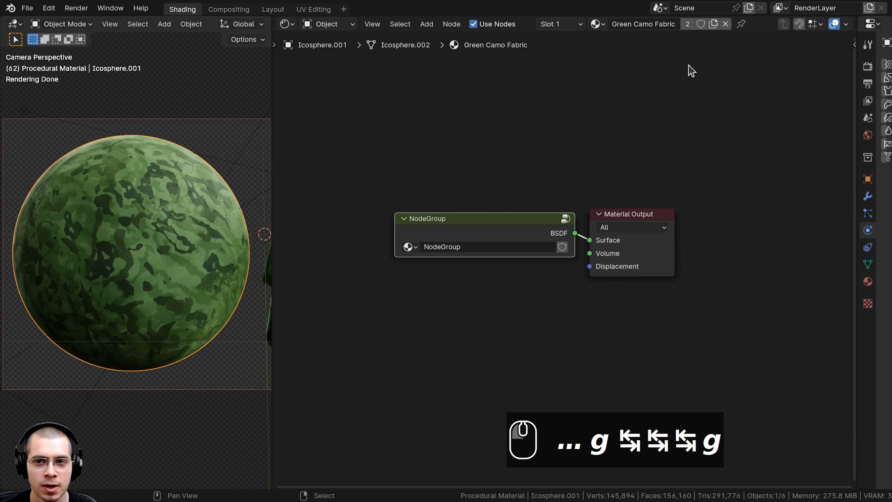
Step: Copy the material's name onto the node group, naming it Green Camo Fabric, and fine-tune the node's placement
{"action": "left_click", "coordinate": [654, 26]}
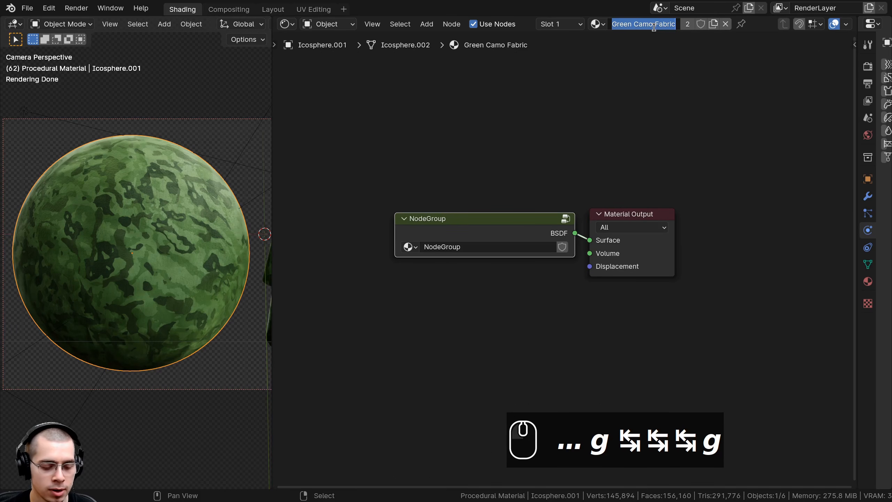
{"action": "key", "text": "ctrl+c"}
{"action": "double_click", "coordinate": [464, 246]}
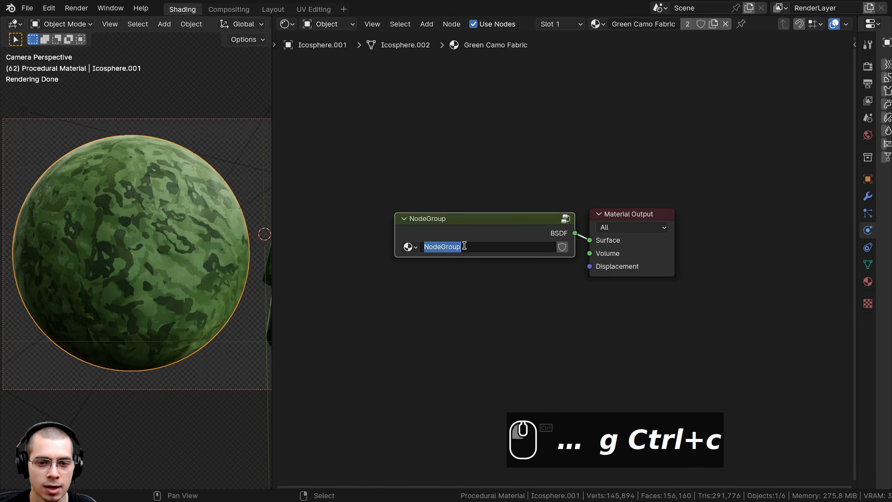
{"action": "key", "text": "ctrl+v"}
{"action": "left_click_drag", "start_coordinate": [475, 222], "coordinate": [479, 214]}
{"action": "middle_click_drag", "start_coordinate": [489, 210], "coordinate": [518, 207]}
{"action": "scroll", "coordinate": [518, 208], "scroll_direction": "up", "scroll_amount": 2}
{"action": "left_click_drag", "start_coordinate": [406, 217], "coordinate": [411, 217]}
{"action": "middle_click_drag", "start_coordinate": [443, 212], "coordinate": [464, 194]}
{"action": "scroll", "coordinate": [452, 208], "scroll_direction": "down", "scroll_amount": 2}
Step: Rename the Green Camo Fabric group's BSDF output to Shader and return to the main material tree
{"action": "key", "text": "Tab"}
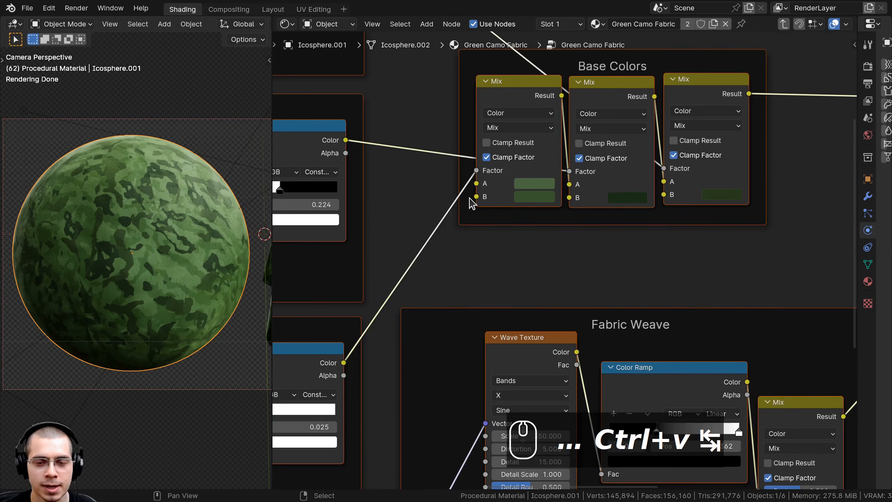
{"action": "scroll", "coordinate": [731, 213], "scroll_direction": "down", "scroll_amount": 5}
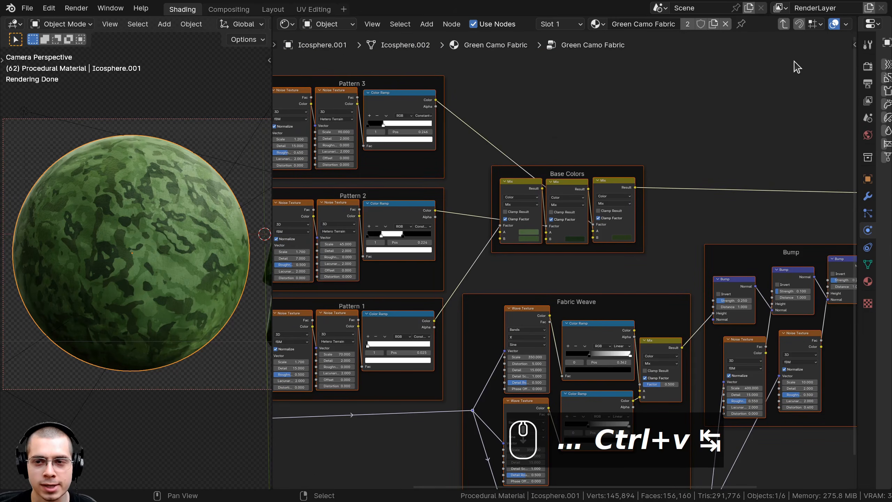
{"action": "key", "text": "n"}
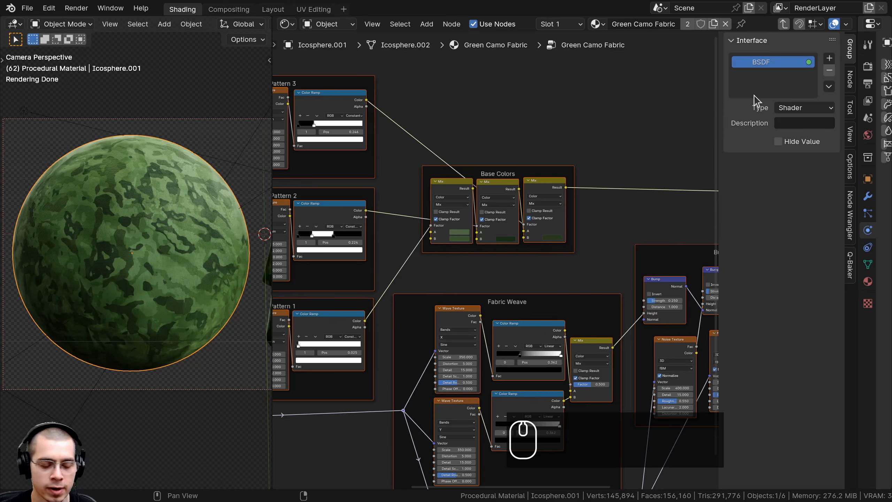
{"action": "double_click", "coordinate": [771, 64]}
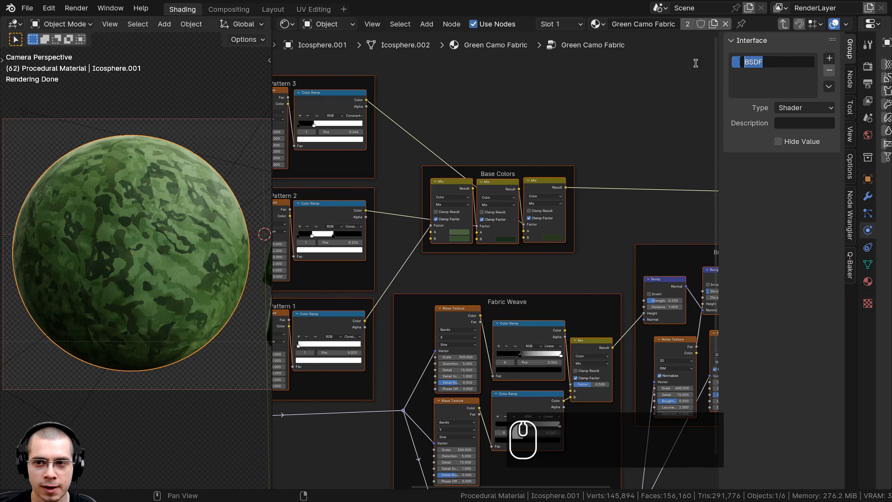
{"action": "type", "text": "Shader"}
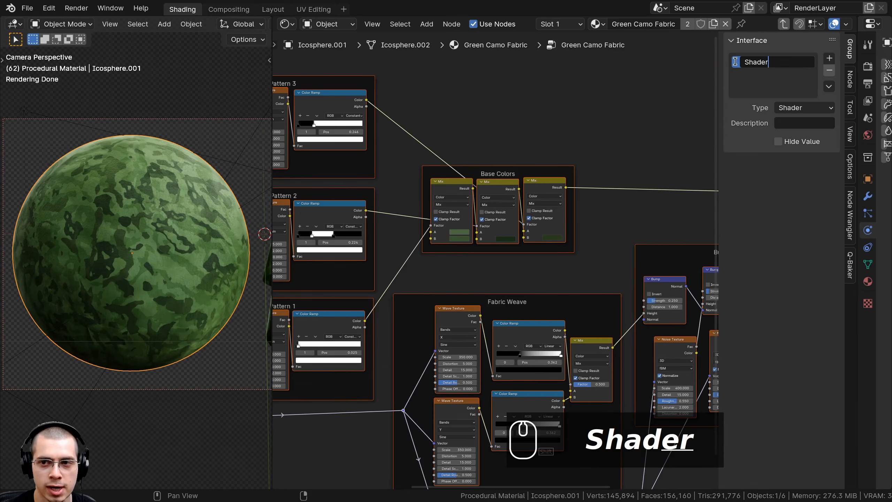
{"action": "key", "text": "Return"}
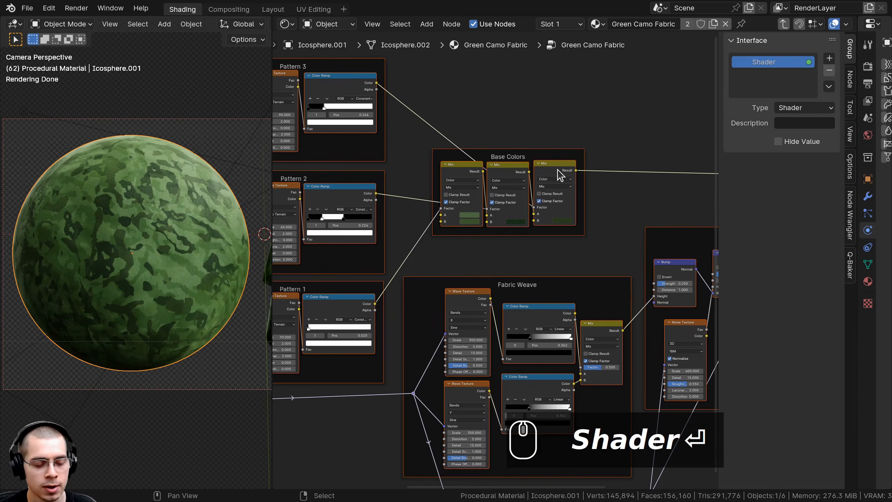
{"action": "key", "text": "Tab"}
{"action": "scroll", "coordinate": [519, 209], "scroll_direction": "up", "scroll_amount": 4}
{"action": "scroll", "coordinate": [520, 209], "scroll_direction": "up", "scroll_amount": 1}
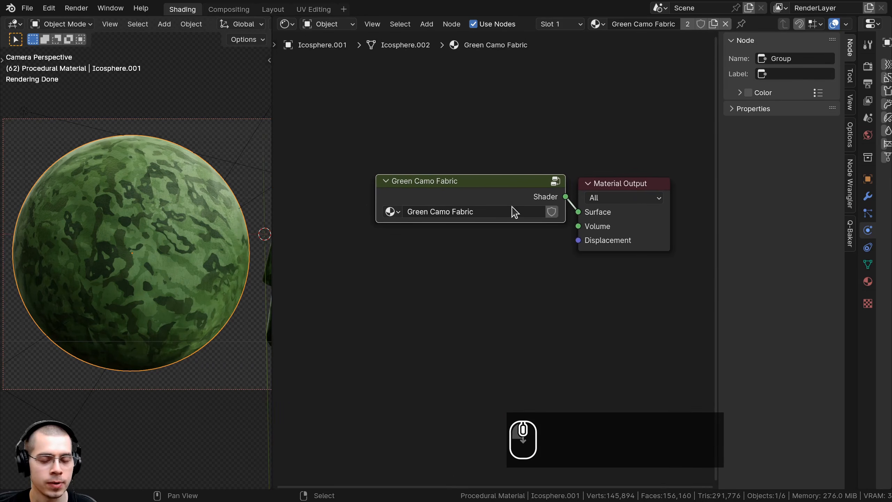
Step: Enter the Green Camo Fabric group and shift the Group Input node slightly lower beside the Mapping frame
{"action": "key", "text": "Tab"}
{"action": "scroll", "coordinate": [453, 255], "scroll_direction": "down", "scroll_amount": 4}
{"action": "scroll", "coordinate": [431, 257], "scroll_direction": "down", "scroll_amount": 3}
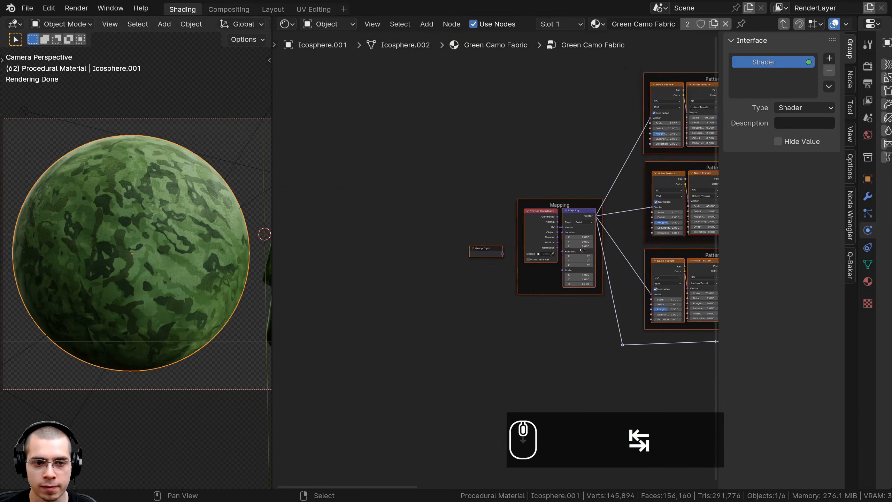
{"action": "scroll", "coordinate": [419, 252], "scroll_direction": "up", "scroll_amount": 5}
{"action": "left_click", "coordinate": [417, 248]}
{"action": "middle_click_drag", "start_coordinate": [417, 247], "coordinate": [414, 218]}
{"action": "scroll", "coordinate": [414, 215], "scroll_direction": "up", "scroll_amount": 1}
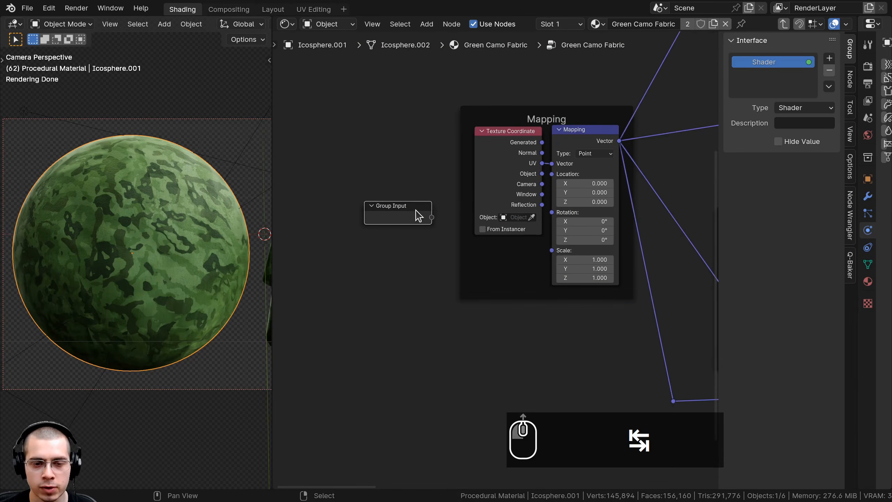
{"action": "key", "text": "g"}
{"action": "left_click", "coordinate": [411, 220]}
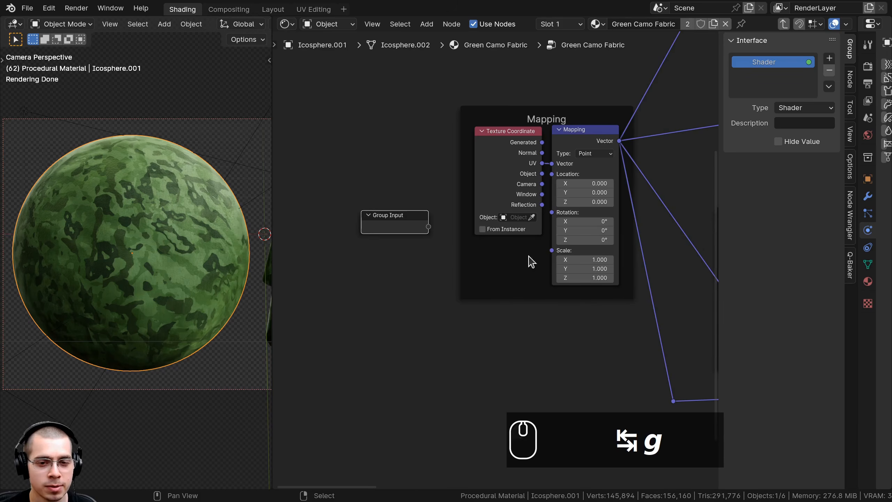
Step: Inside the Green Camo Fabric group, expose the Mapping node's Scale as a Group Input socket and select it in the group interface
{"action": "key", "text": "Tab"}
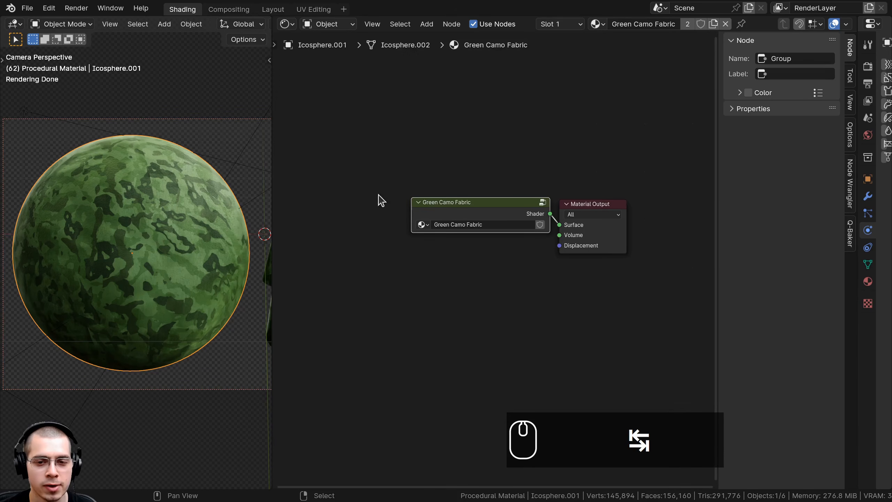
{"action": "key", "text": "Tab"}
{"action": "scroll", "coordinate": [527, 150], "scroll_direction": "down", "scroll_amount": 3}
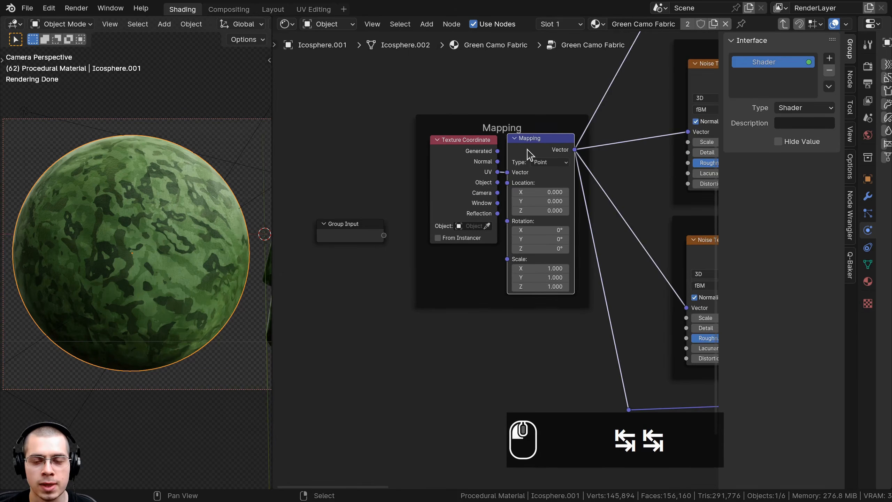
{"action": "middle_click_drag", "start_coordinate": [521, 150], "coordinate": [520, 150]}
{"action": "scroll", "coordinate": [564, 235], "scroll_direction": "up", "scroll_amount": 2}
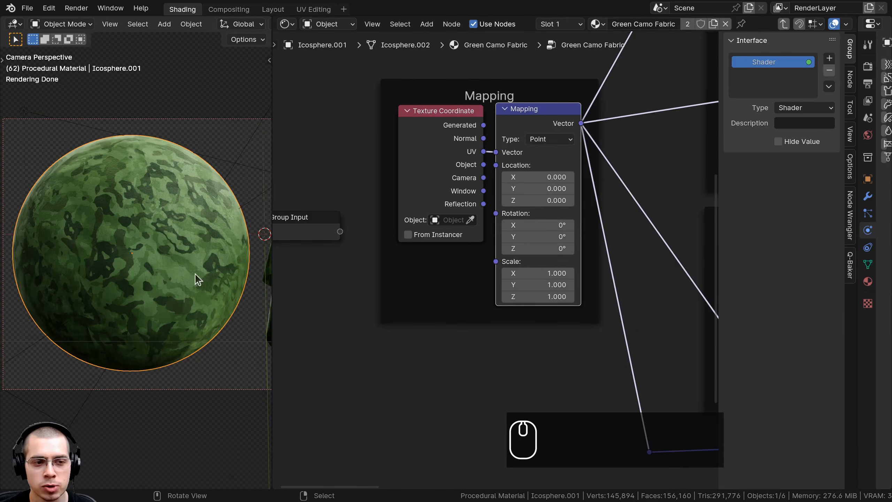
{"action": "middle_click_drag", "start_coordinate": [504, 284], "coordinate": [508, 283]}
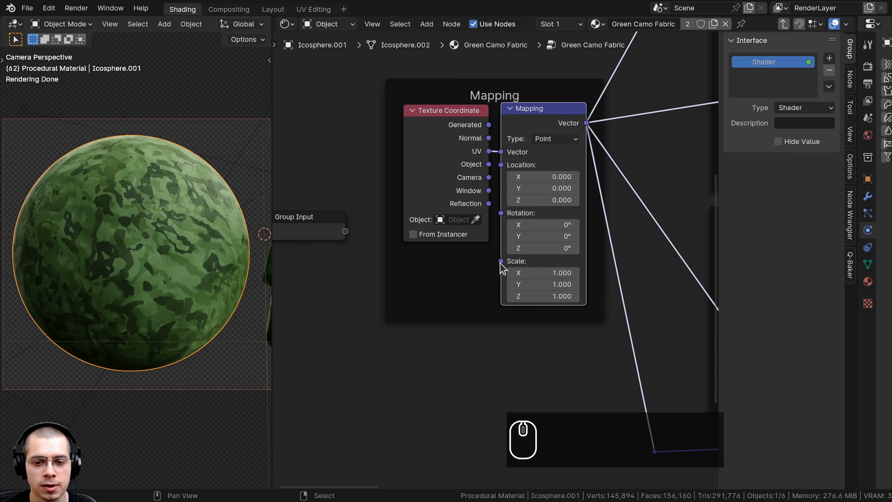
{"action": "left_click_drag", "start_coordinate": [501, 261], "coordinate": [324, 248]}
{"action": "left_click", "coordinate": [768, 79]}
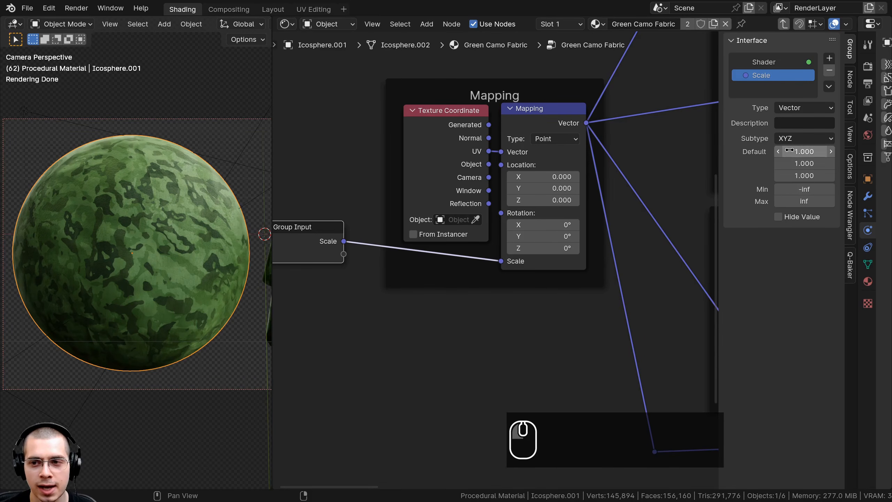
Step: Change the group's exposed Scale input to the Float type and set its default to 1
{"action": "key", "text": "Tab"}
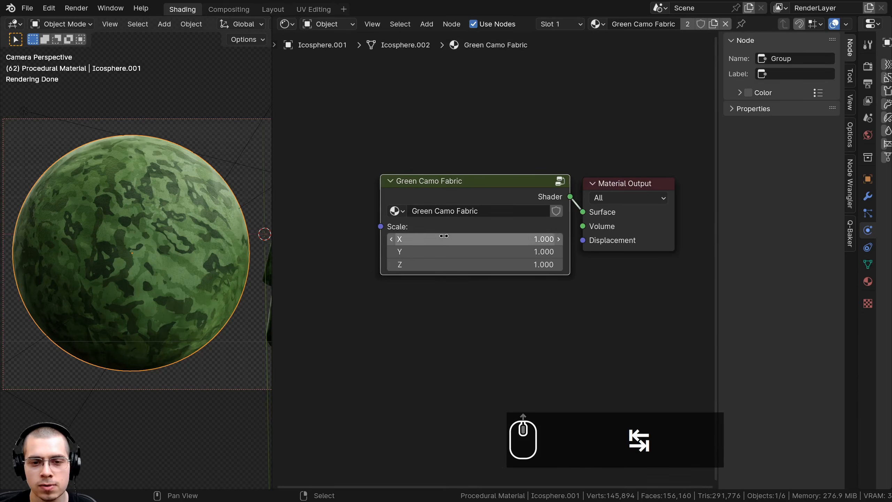
{"action": "key", "text": "Tab"}
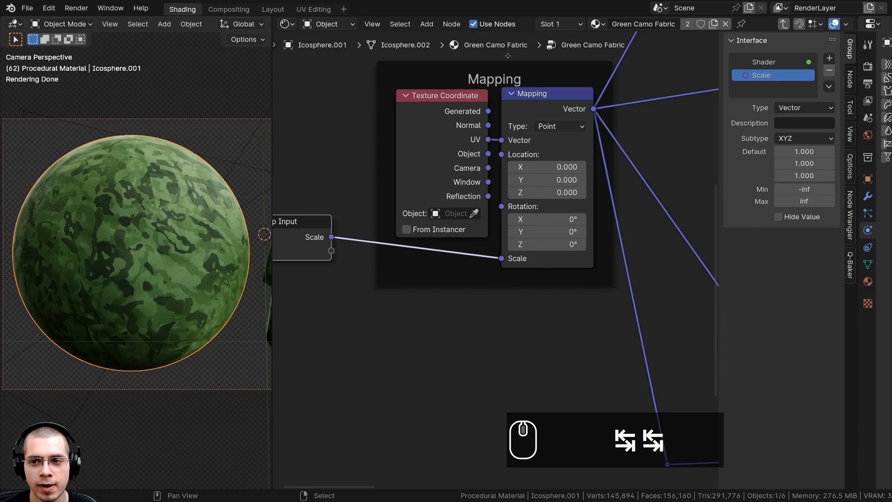
{"action": "left_click", "coordinate": [805, 108]}
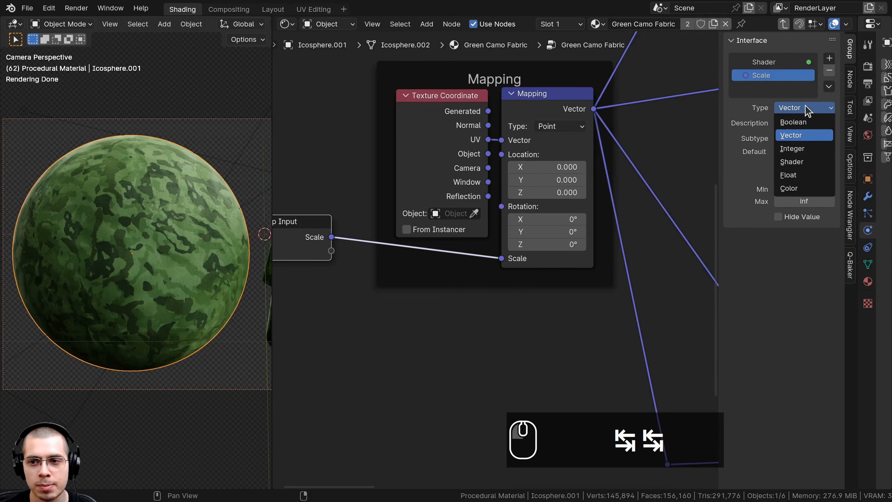
{"action": "left_click", "coordinate": [798, 175]}
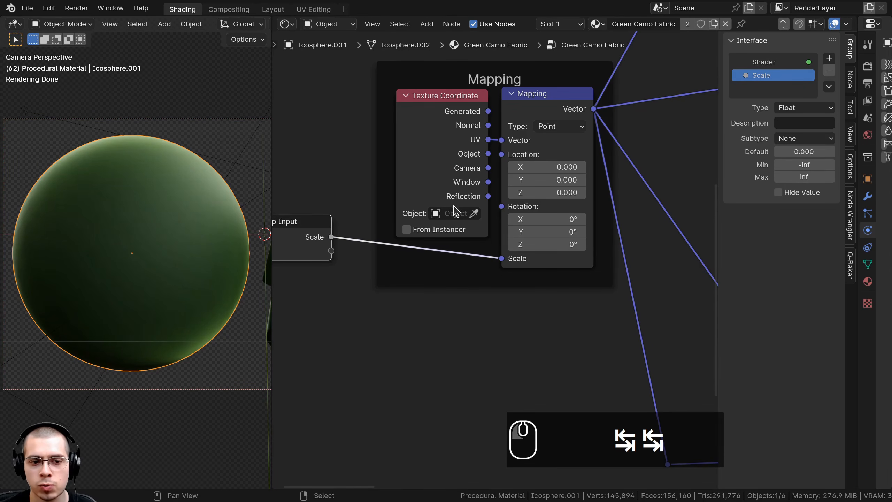
{"action": "left_click", "coordinate": [801, 152]}
{"action": "type", "text": "1"}
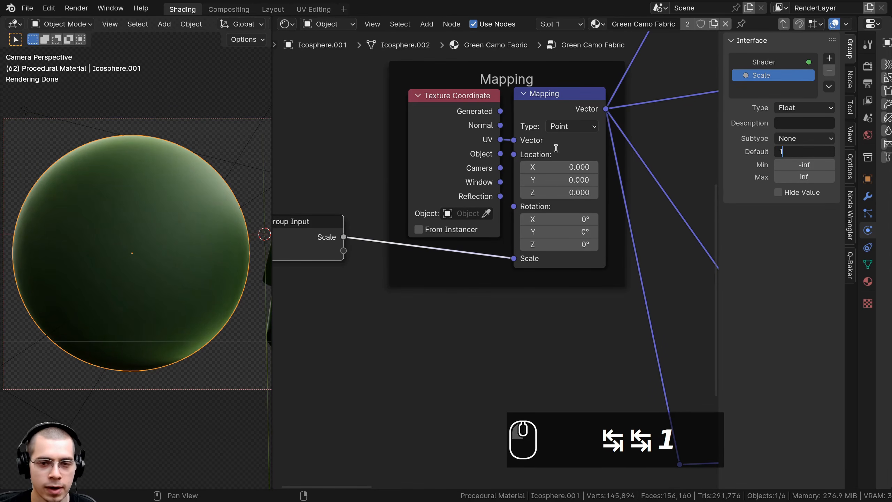
{"action": "key", "text": "Return"}
Step: Return to the main material tree, set the Green Camo Fabric node's Scale to 1 and nudge the node closer to the Material Output
{"action": "key", "text": "Tab"}
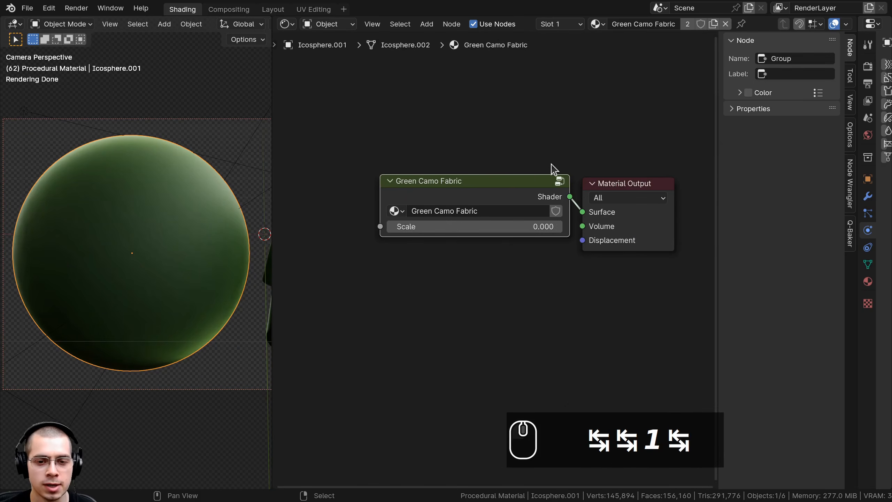
{"action": "left_click", "coordinate": [439, 230]}
{"action": "type", "text": "1"}
{"action": "key", "text": "Return"}
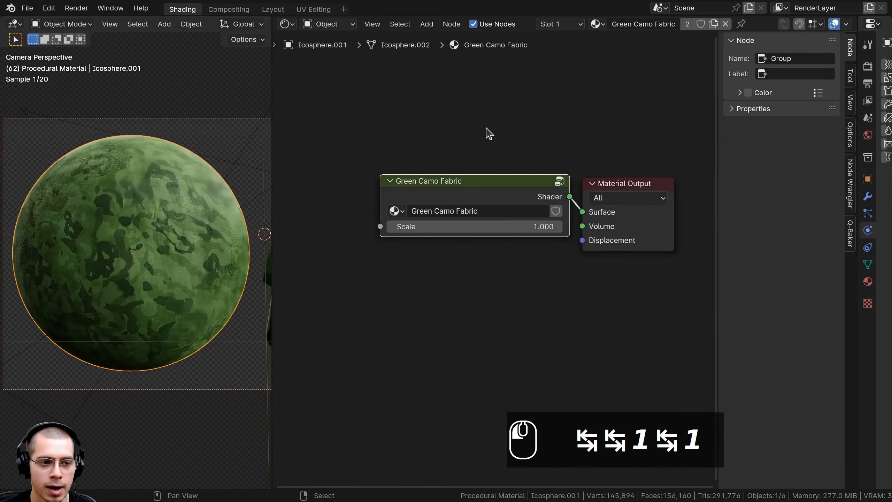
{"action": "left_click", "coordinate": [404, 199]}
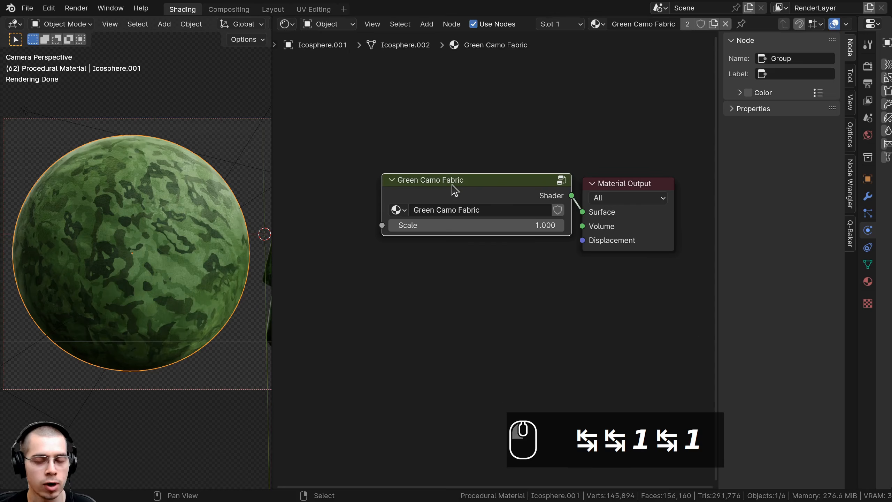
Step: Re-enter the Green Camo Fabric group and move the Group Input node to just above the Base Colors frame
{"action": "key", "text": "Tab"}
{"action": "scroll", "coordinate": [389, 243], "scroll_direction": "down", "scroll_amount": 4}
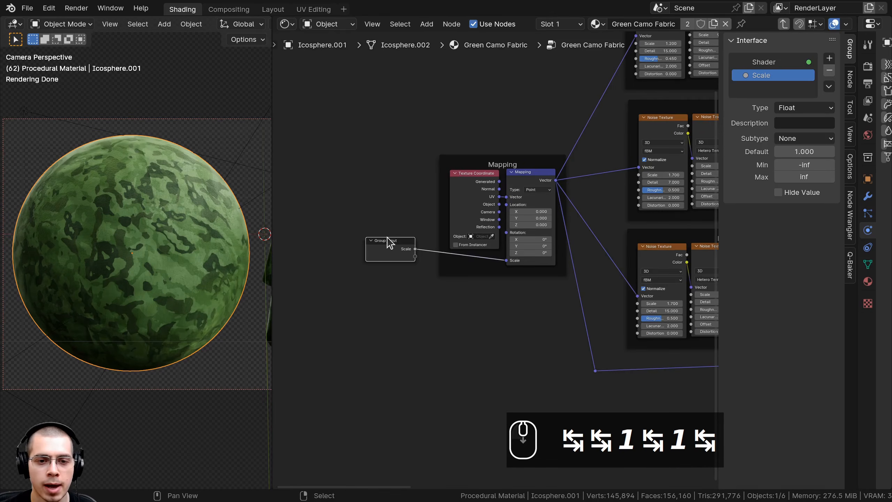
{"action": "left_click", "coordinate": [400, 260]}
{"action": "scroll", "coordinate": [388, 260], "scroll_direction": "down", "scroll_amount": 5}
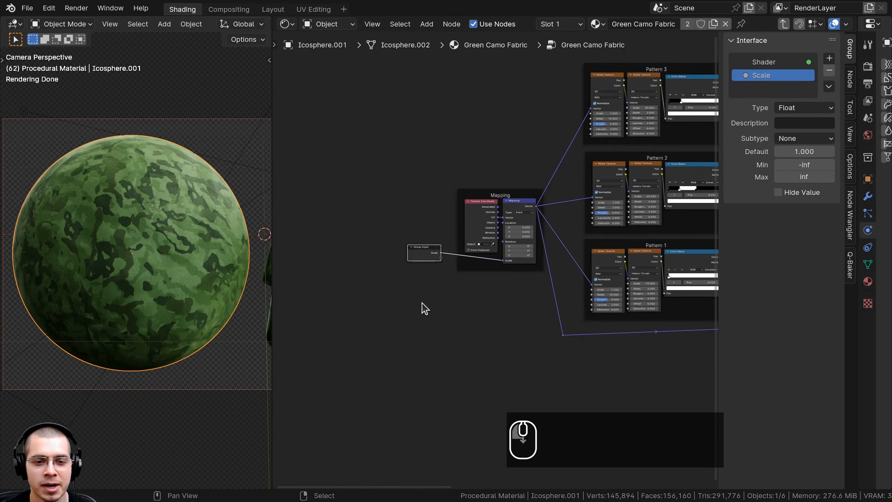
{"action": "key", "text": "g"}
{"action": "left_click", "coordinate": [688, 158]}
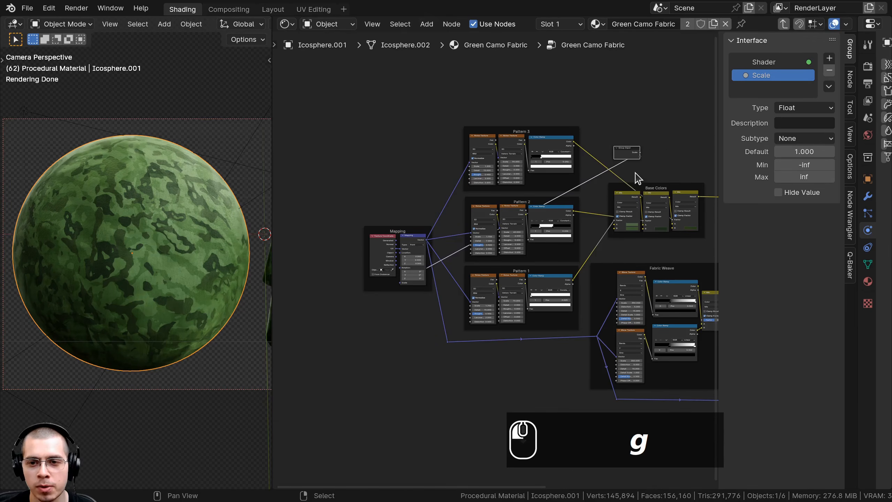
{"action": "scroll", "coordinate": [642, 175], "scroll_direction": "up", "scroll_amount": 3}
{"action": "key", "text": "g"}
{"action": "left_click", "coordinate": [500, 169]}
{"action": "middle_click_drag", "start_coordinate": [438, 258], "coordinate": [433, 320]}
{"action": "scroll", "coordinate": [434, 321], "scroll_direction": "up", "scroll_amount": 2}
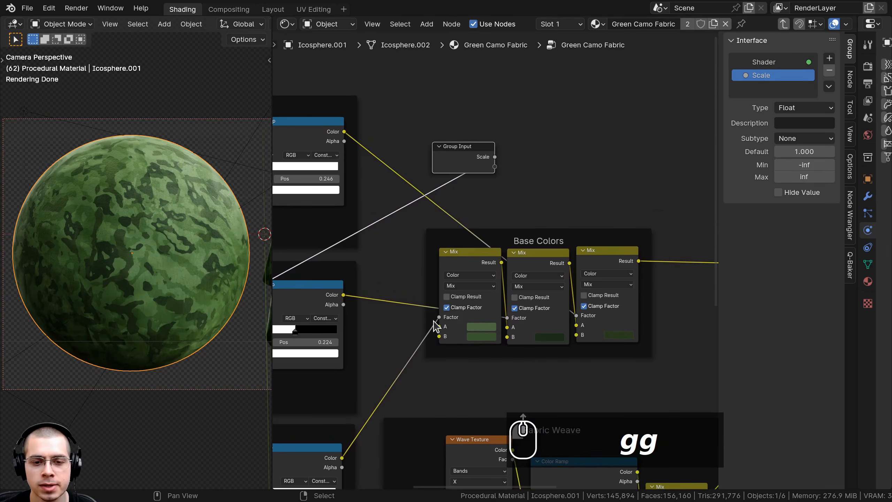
Step: Expose the first Base Colors Mix node's A and B and the B colors of the second and third Mix nodes as group inputs
{"action": "left_click_drag", "start_coordinate": [443, 331], "coordinate": [495, 166]}
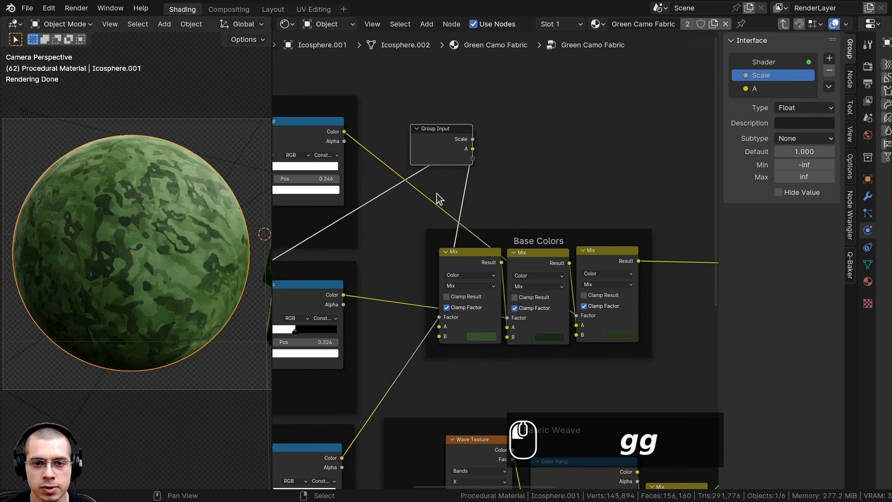
{"action": "left_click_drag", "start_coordinate": [439, 336], "coordinate": [472, 159]}
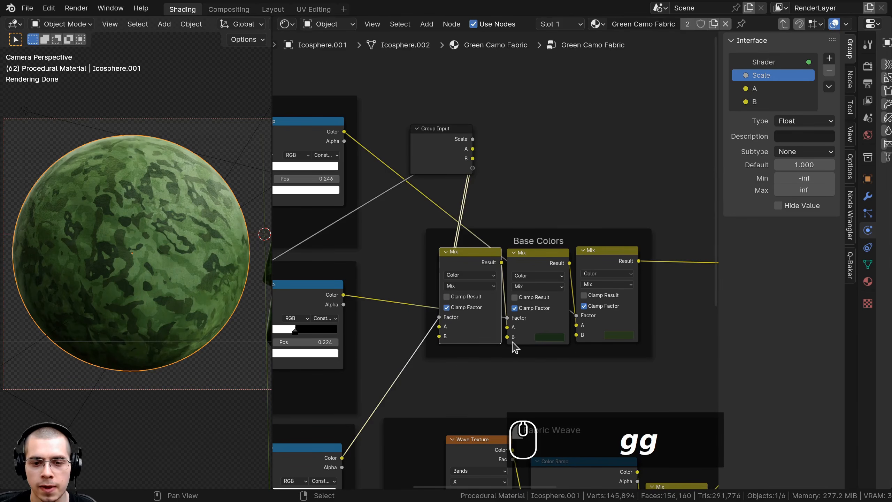
{"action": "left_click_drag", "start_coordinate": [506, 336], "coordinate": [474, 169]}
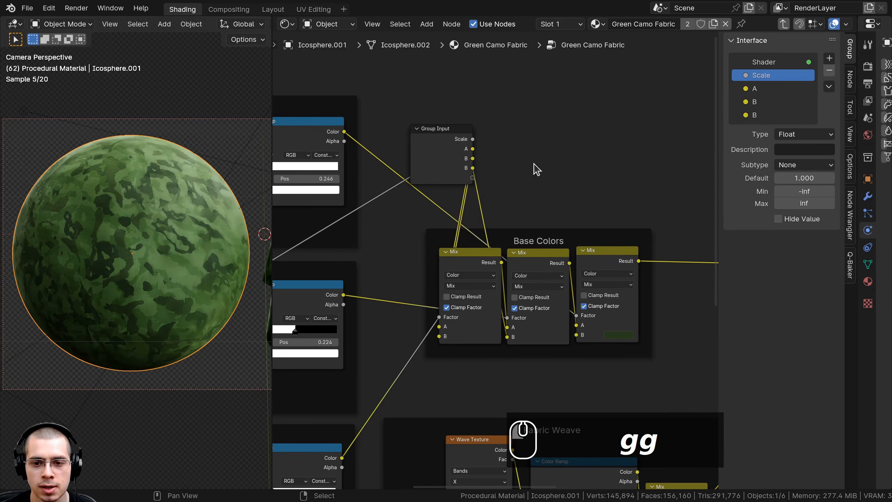
{"action": "left_click_drag", "start_coordinate": [576, 334], "coordinate": [472, 177]}
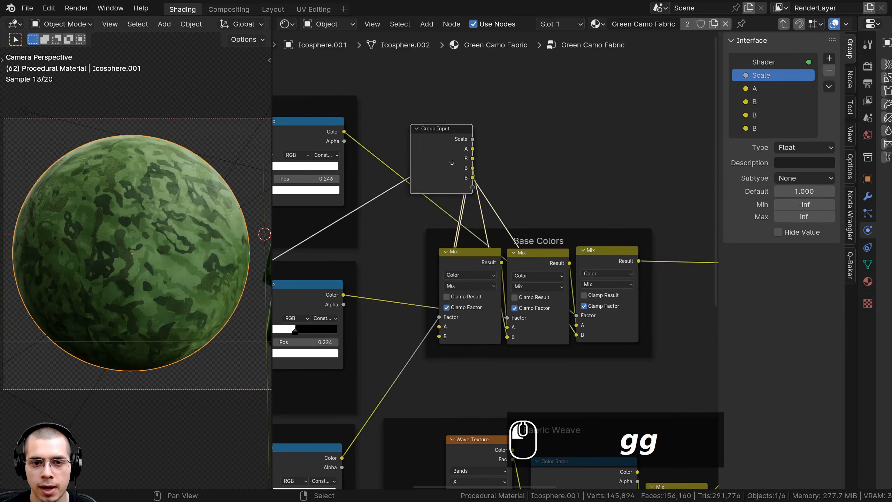
Step: Rename the four exposed color inputs in order as Color 1, Color 2, Color 3 and Color 4
{"action": "double_click", "coordinate": [754, 88]}
{"action": "type", "text": "Color 1"}
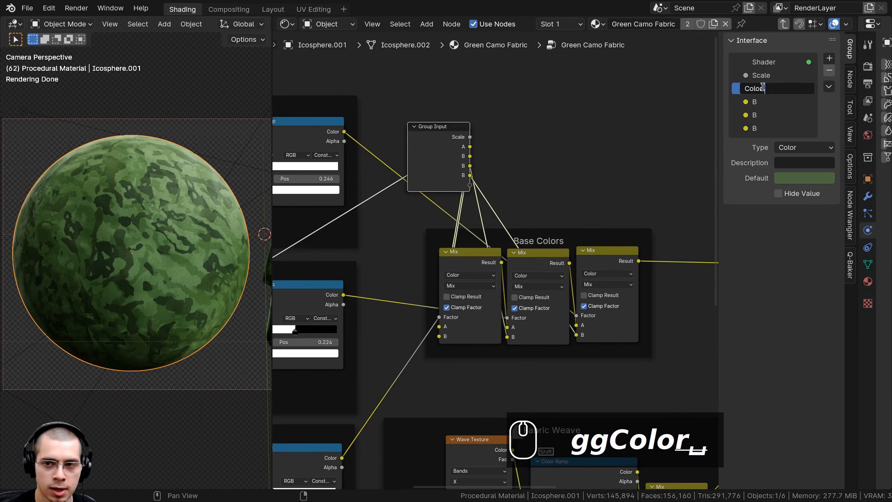
{"action": "key", "text": "Return"}
{"action": "left_click", "coordinate": [776, 40]}
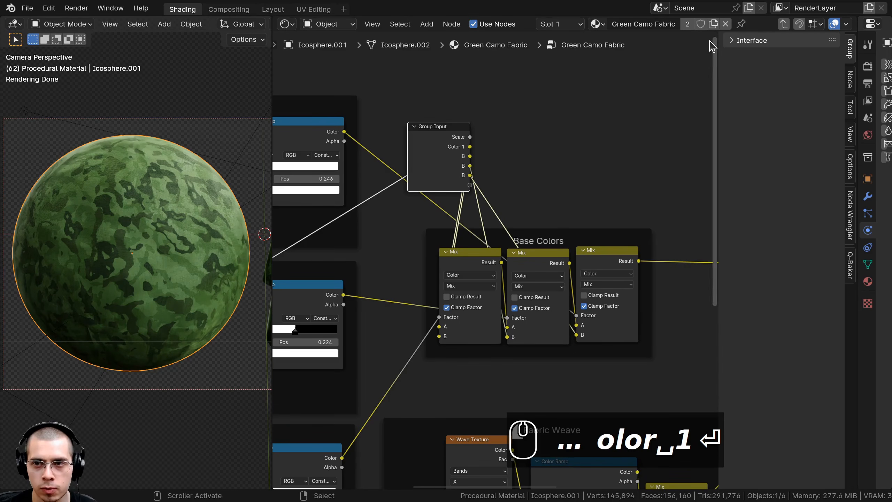
{"action": "left_click", "coordinate": [755, 41]}
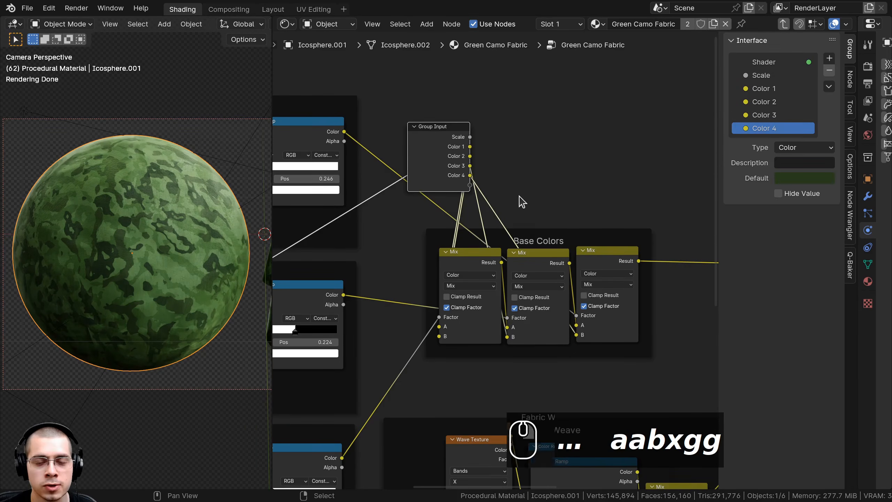
Step: Move the Group Input node below the Pattern 1 frame, beside the Fabric Weave frame
{"action": "scroll", "coordinate": [522, 202], "scroll_direction": "down", "scroll_amount": 2}
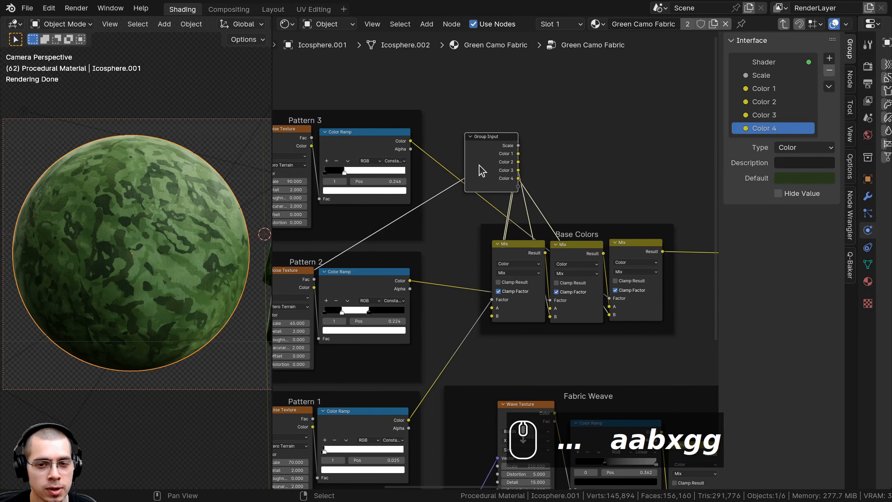
{"action": "scroll", "coordinate": [490, 173], "scroll_direction": "down", "scroll_amount": 3}
{"action": "key", "text": "g"}
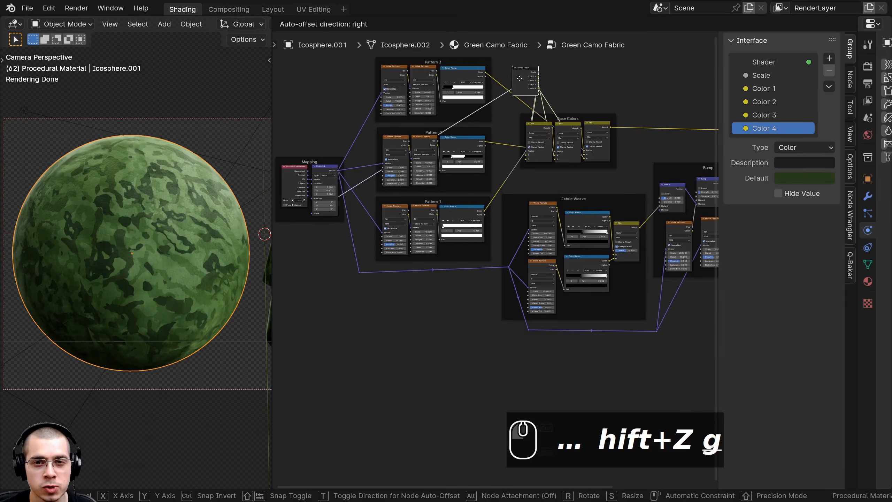
{"action": "left_click", "coordinate": [466, 293]}
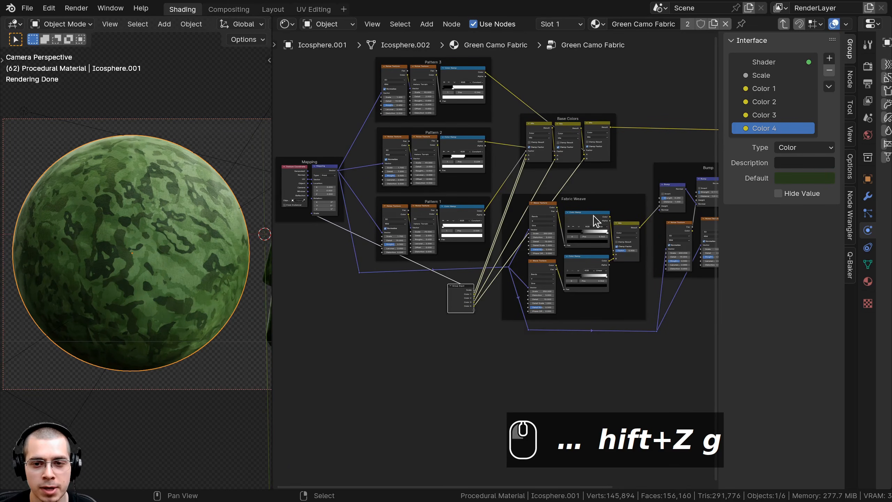
Step: Expose the upper Fabric Weave Wave Texture's Scale as a group input and link the lower Wave Texture's Scale to the same socket
{"action": "scroll", "coordinate": [558, 228], "scroll_direction": "up", "scroll_amount": 4}
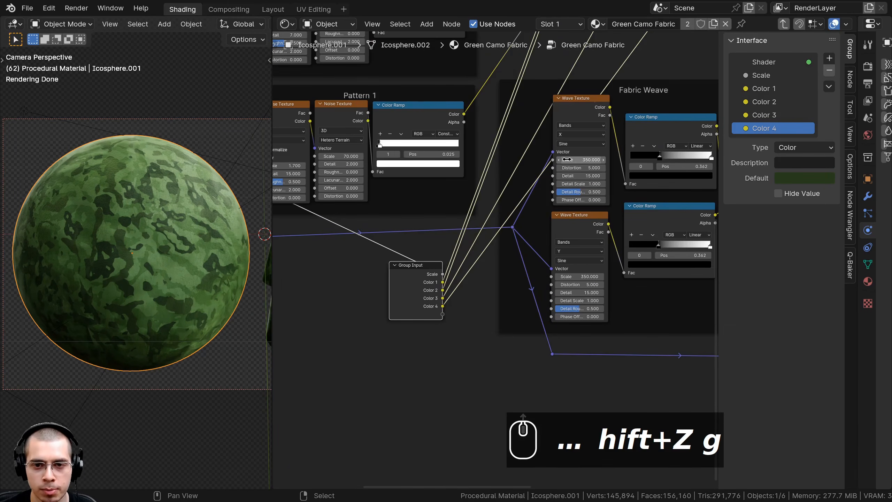
{"action": "left_click_drag", "start_coordinate": [552, 160], "coordinate": [451, 322]}
{"action": "scroll", "coordinate": [426, 312], "scroll_direction": "up", "scroll_amount": 1}
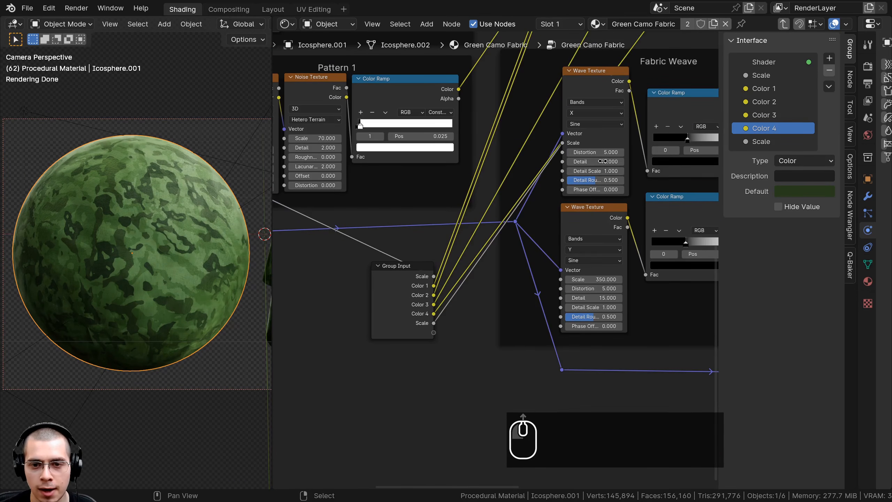
{"action": "left_click", "coordinate": [577, 220]}
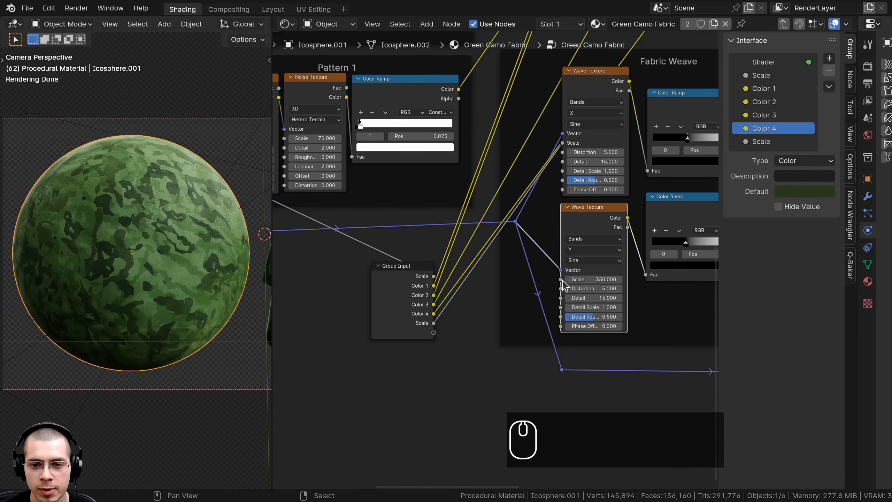
{"action": "left_click_drag", "start_coordinate": [560, 279], "coordinate": [434, 329]}
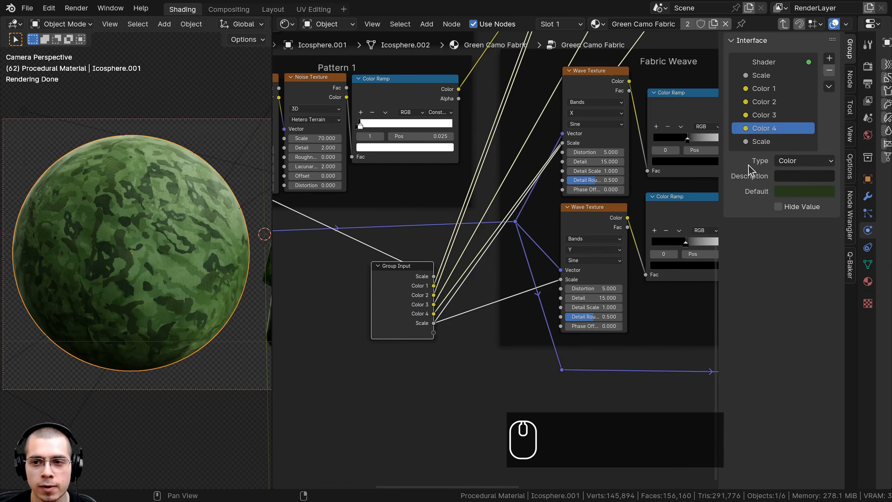
Step: Rename the input driving both Wave Texture scales to Fabric Weave Scale
{"action": "double_click", "coordinate": [753, 142]}
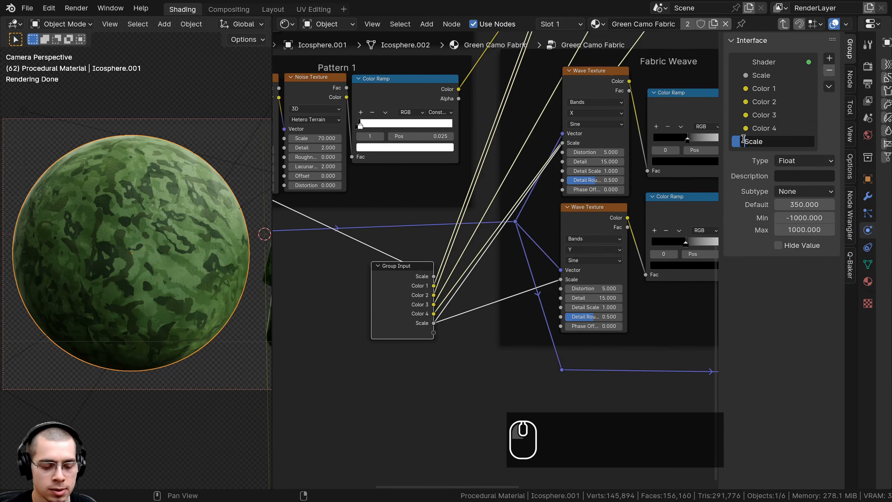
{"action": "type", "text": "Fabric Weave"}
{"action": "key", "text": "Return"}
Step: Move the Group Input node to just below the Noise Textures in the bump section
{"action": "middle_click_drag", "start_coordinate": [568, 278], "coordinate": [611, 265]}
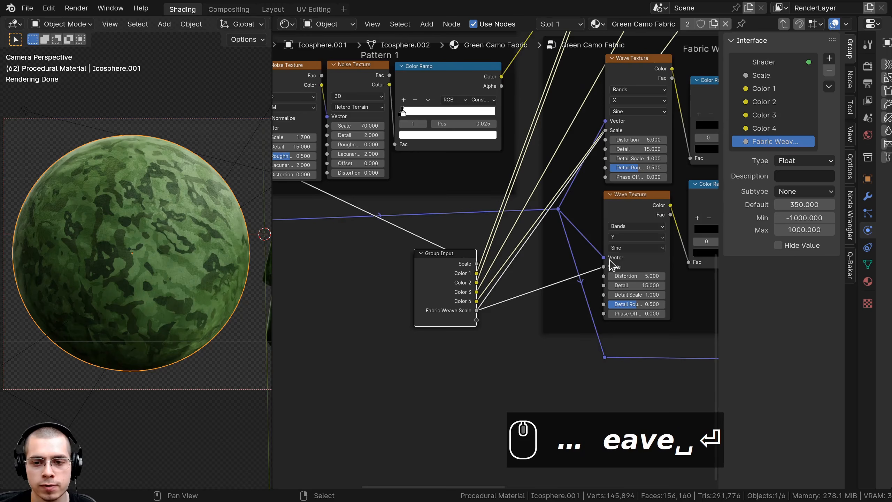
{"action": "key", "text": "g"}
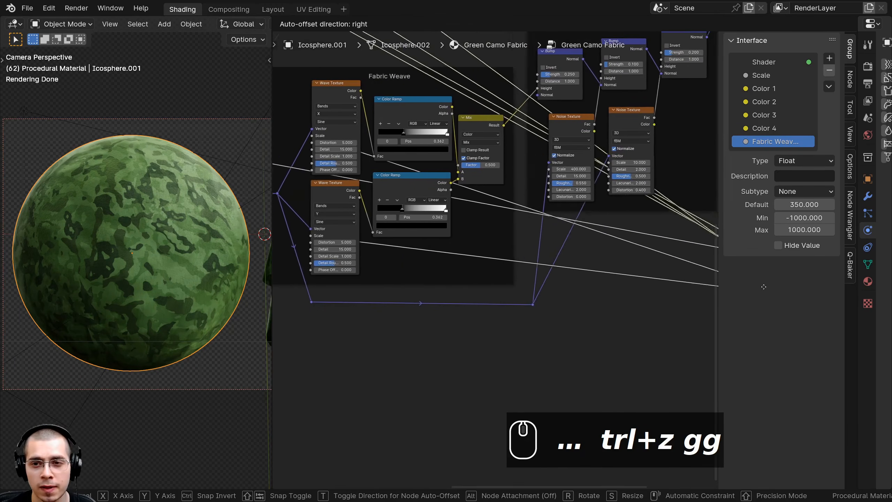
{"action": "left_click", "coordinate": [597, 277]}
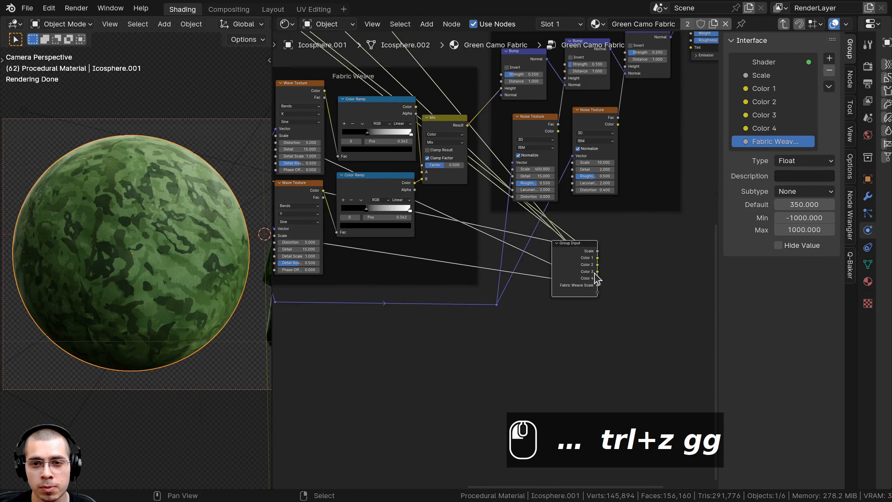
Step: Expose the Scale of the left bump Noise Texture as a group input named Fabric Noise Scale
{"action": "middle_click_drag", "start_coordinate": [543, 53], "coordinate": [515, 104]}
{"action": "scroll", "coordinate": [491, 224], "scroll_direction": "up", "scroll_amount": 2}
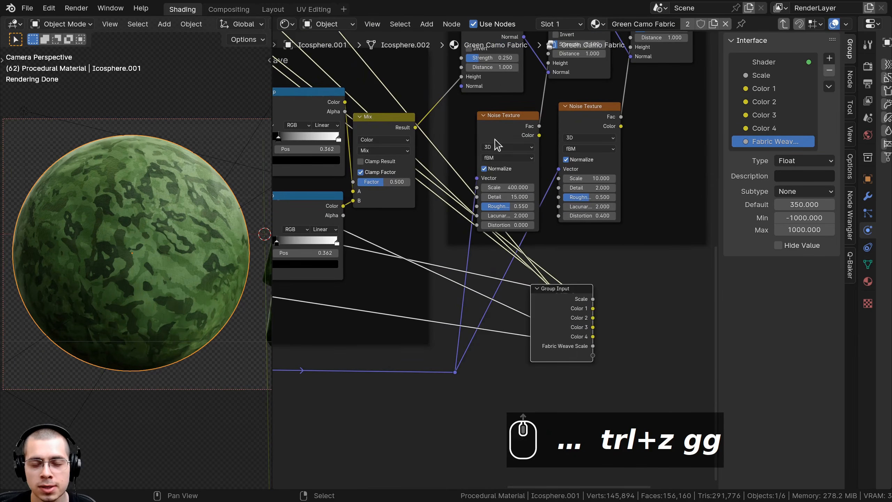
{"action": "left_click_drag", "start_coordinate": [495, 124], "coordinate": [497, 113]}
{"action": "left_click_drag", "start_coordinate": [478, 177], "coordinate": [592, 355]}
{"action": "scroll", "coordinate": [470, 261], "scroll_direction": "down", "scroll_amount": 1}
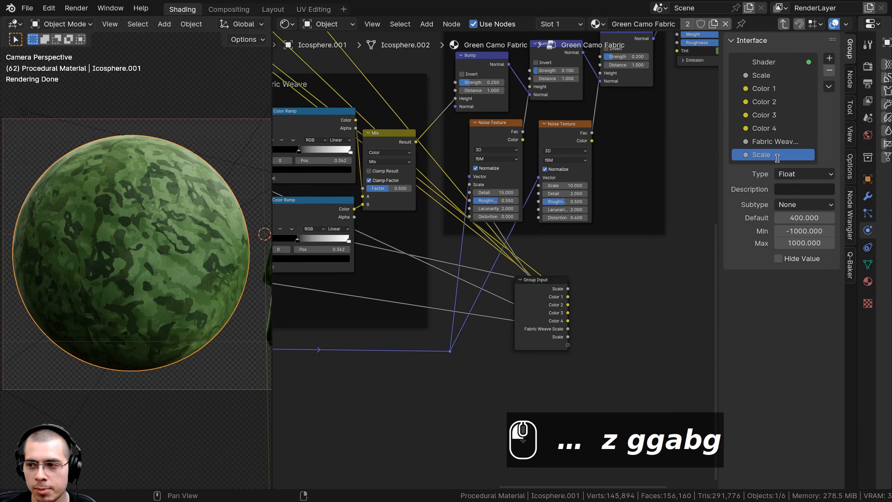
{"action": "double_click", "coordinate": [775, 155]}
{"action": "type", "text": "Fabric Noise Scale"}
{"action": "key", "text": "Return"}
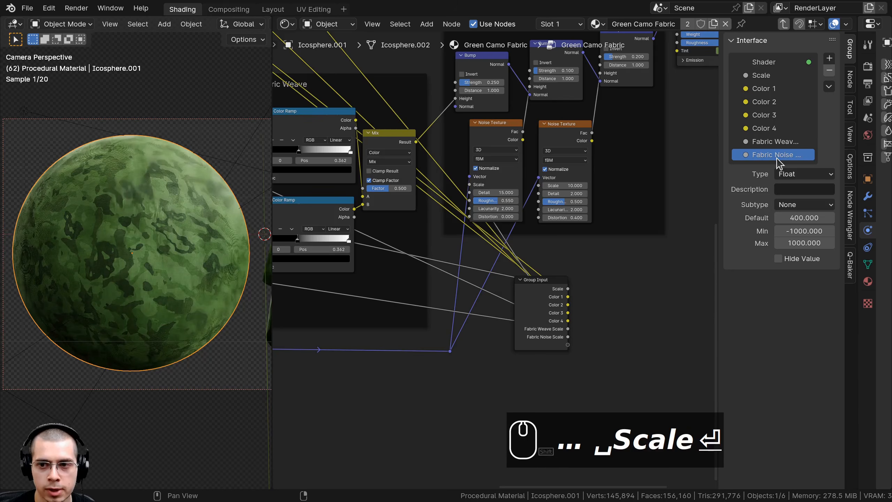
{"action": "key", "text": "a"}
{"action": "left_click", "coordinate": [736, 41]}
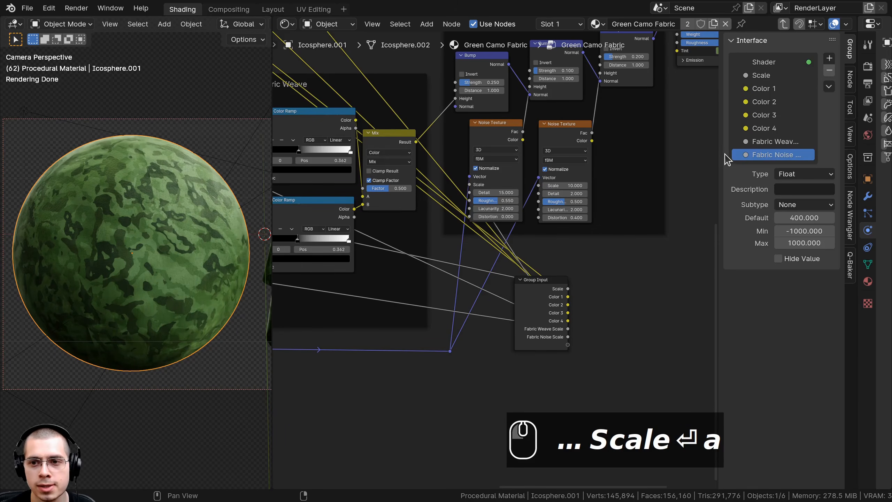
Step: Widen the sidebar and expose the Scale of the right bump Noise Texture as a group input named Fabric Folds Scale
{"action": "left_click_drag", "start_coordinate": [718, 142], "coordinate": [672, 143]}
{"action": "scroll", "coordinate": [452, 123], "scroll_direction": "up", "scroll_amount": 1}
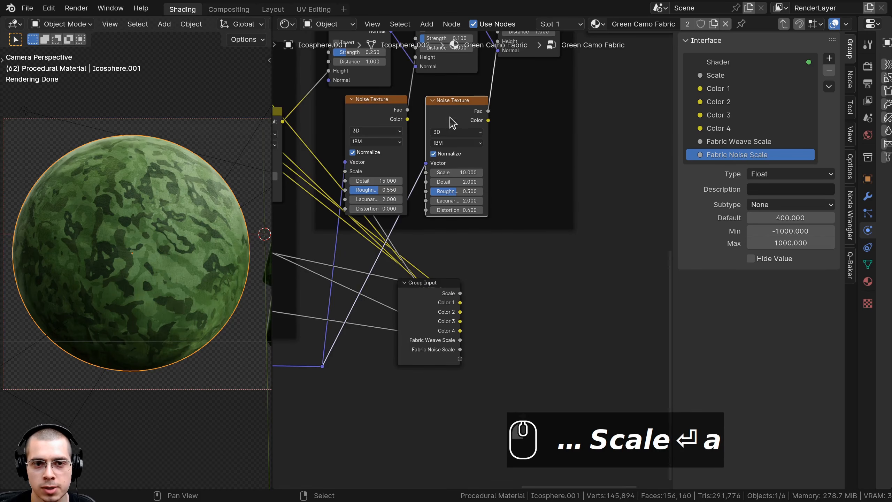
{"action": "left_click_drag", "start_coordinate": [426, 172], "coordinate": [460, 359]}
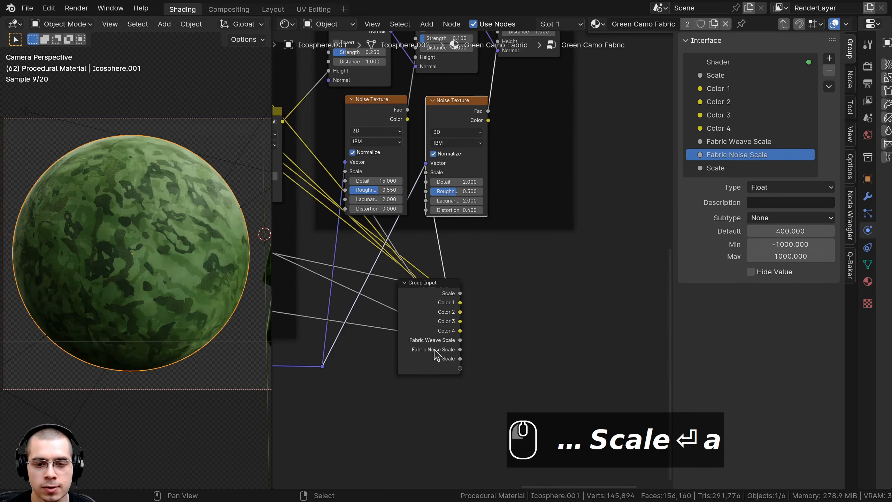
{"action": "double_click", "coordinate": [716, 168]}
{"action": "type", "text": "Fabric Noise Scale"}
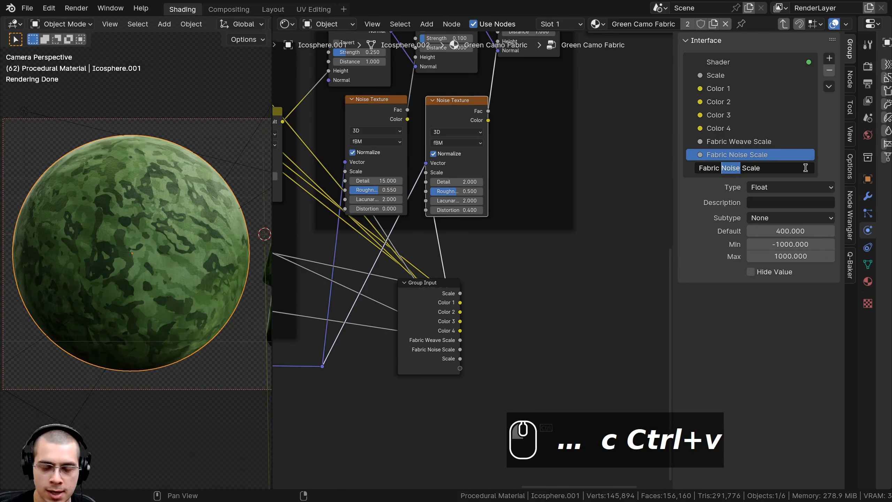
{"action": "type", "text": "Folds"}
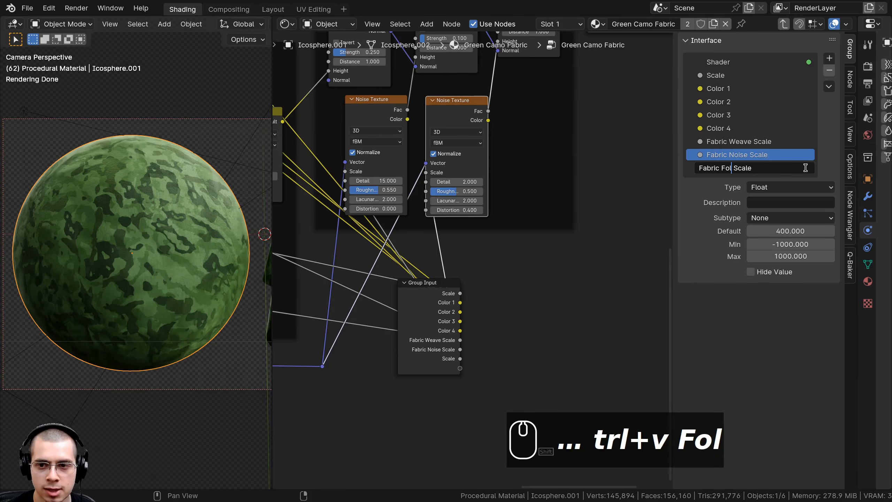
{"action": "key", "text": "Return"}
Step: Move the Group Input node above the Bump frame, near the Principled BSDF
{"action": "scroll", "coordinate": [581, 302], "scroll_direction": "down", "scroll_amount": 2}
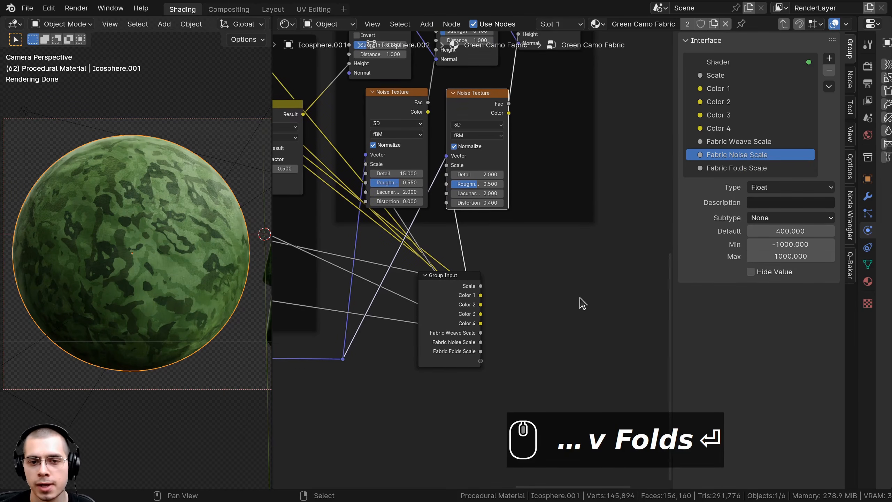
{"action": "left_click", "coordinate": [498, 309]}
{"action": "key", "text": "g"}
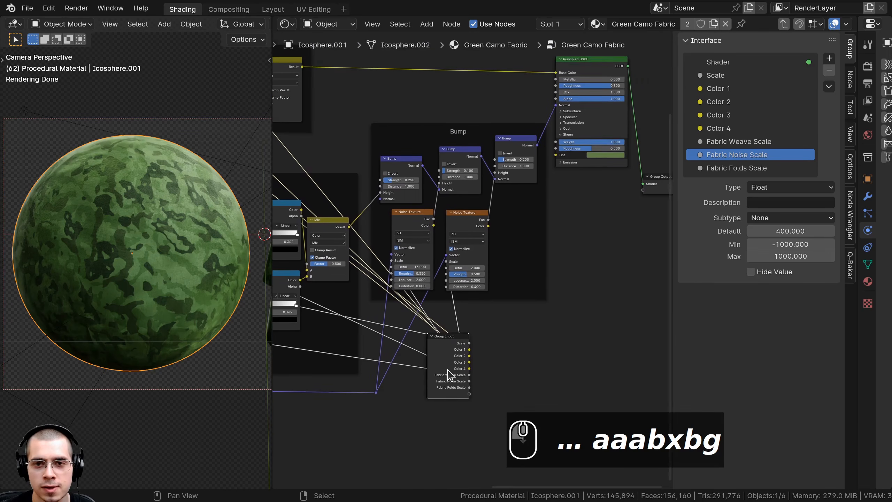
{"action": "left_click", "coordinate": [455, 57]}
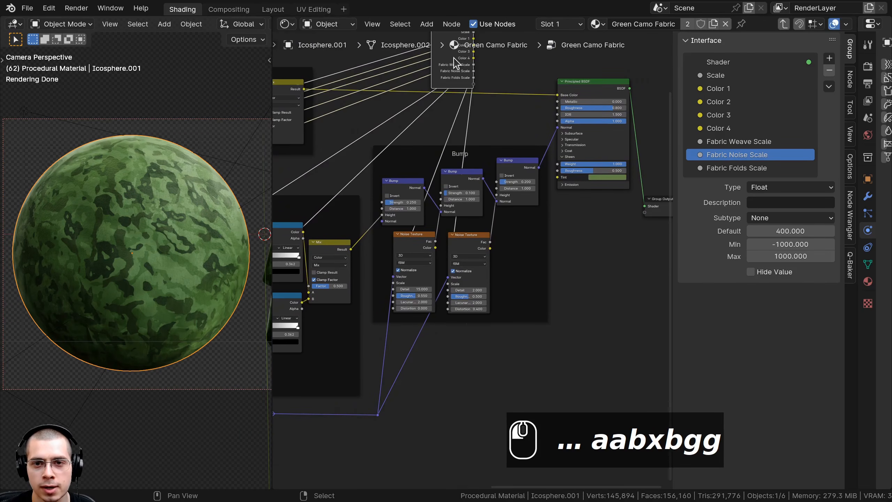
Step: Expose the Principled BSDF's main Roughness and its Sheen Weight as group inputs
{"action": "scroll", "coordinate": [416, 230], "scroll_direction": "up", "scroll_amount": 2}
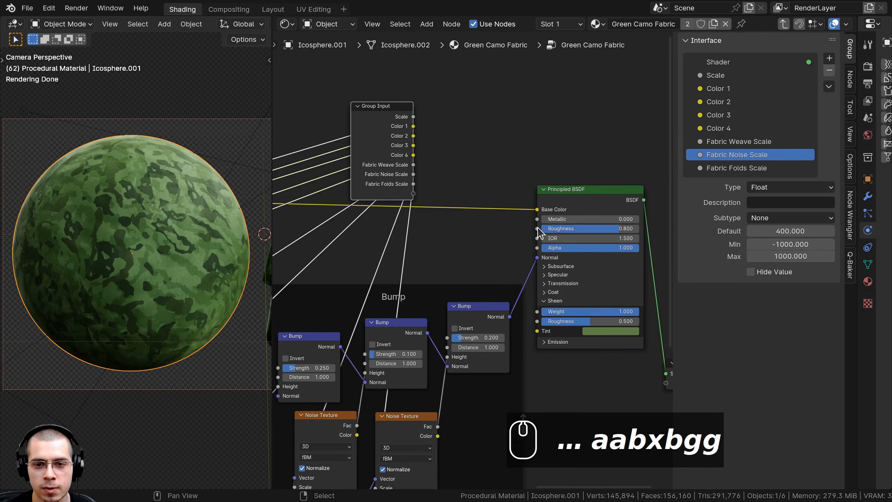
{"action": "left_click_drag", "start_coordinate": [537, 228], "coordinate": [396, 175]}
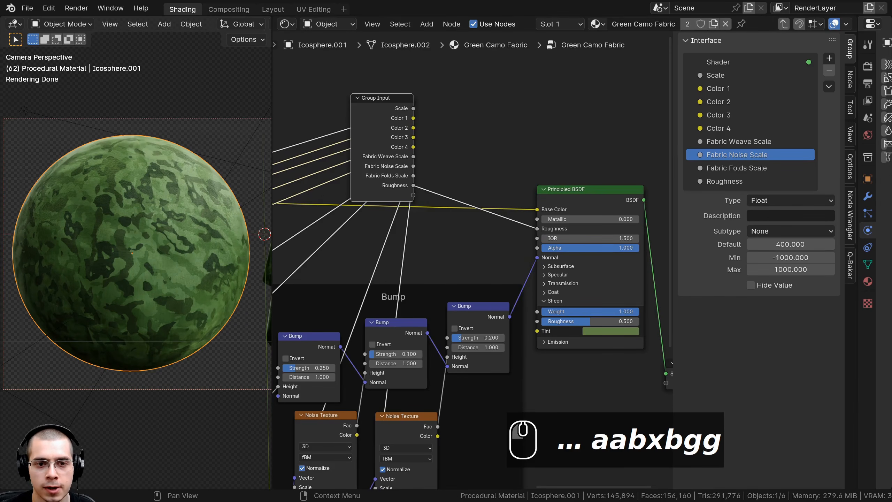
{"action": "middle_click_drag", "start_coordinate": [567, 244], "coordinate": [567, 207]}
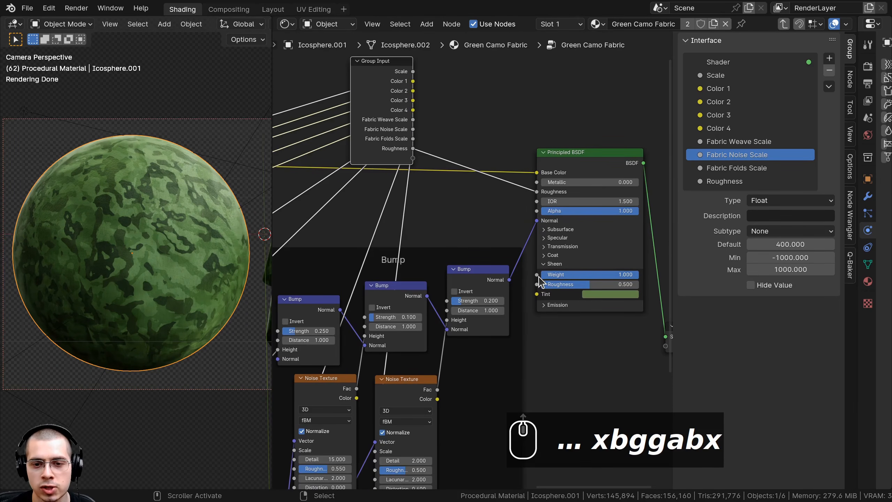
{"action": "left_click_drag", "start_coordinate": [536, 274], "coordinate": [413, 158]}
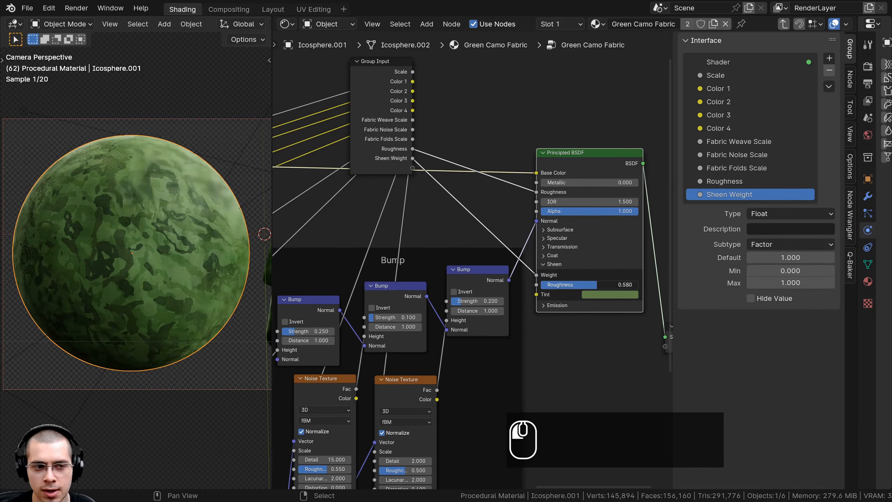
Step: Test the Principled BSDF's sheen Roughness without keeping the change, and expose the sheen Tint as a group input
{"action": "left_click_drag", "start_coordinate": [593, 284], "coordinate": [638, 284]}
{"action": "right_click", "coordinate": [637, 284]}
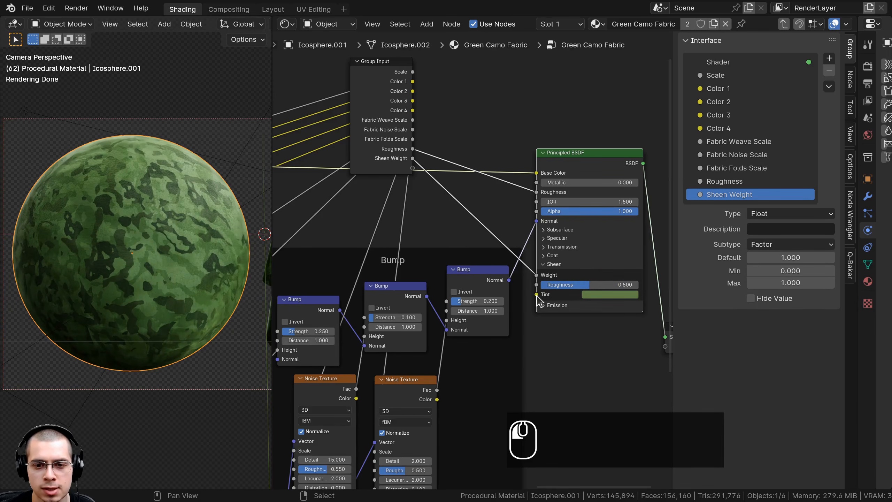
{"action": "left_click_drag", "start_coordinate": [537, 296], "coordinate": [412, 170]}
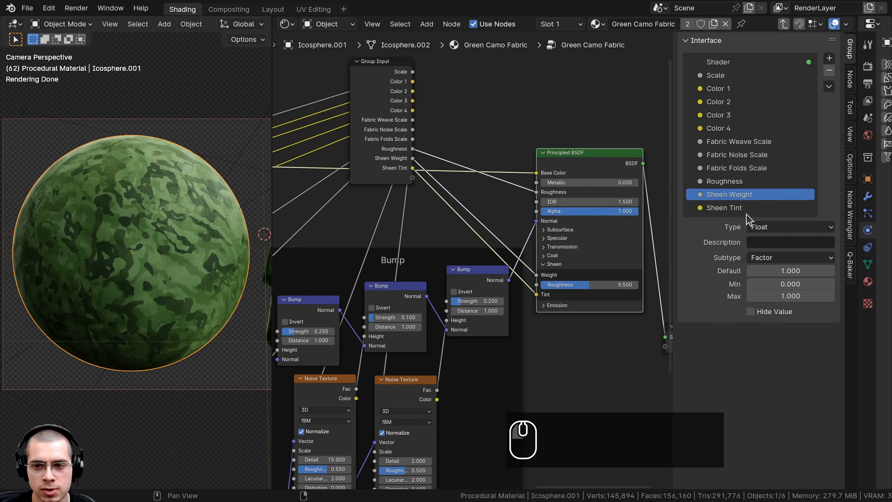
{"action": "left_click", "coordinate": [719, 208]}
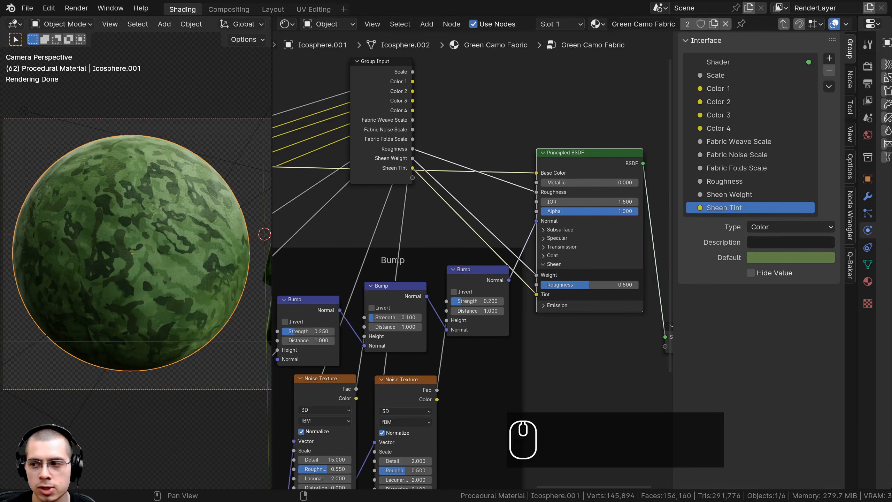
Step: Move the Group Input node into the gap between the Base Colors and Bump frames
{"action": "scroll", "coordinate": [464, 225], "scroll_direction": "down", "scroll_amount": 3}
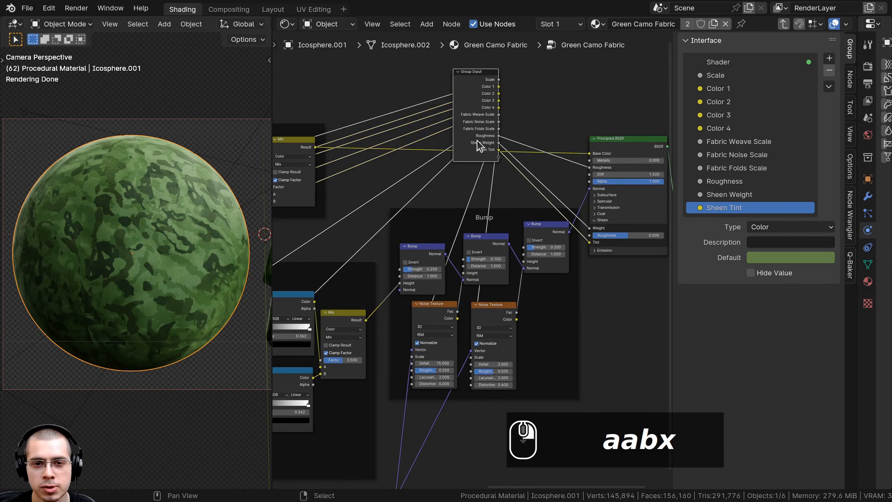
{"action": "middle_click_drag", "start_coordinate": [477, 141], "coordinate": [519, 132]}
{"action": "key", "text": "g"}
{"action": "left_click", "coordinate": [395, 211]}
Step: Expose the Strength of the first Bump node, fed by the fabric weave, as a group input named Weave Bump Strength
{"action": "scroll", "coordinate": [390, 295], "scroll_direction": "up", "scroll_amount": 6}
{"action": "middle_click_drag", "start_coordinate": [386, 304], "coordinate": [436, 352]}
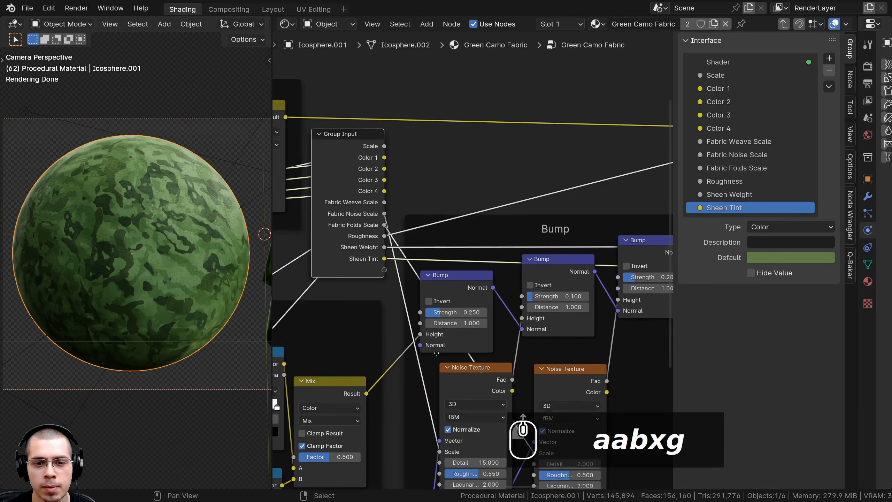
{"action": "left_click_drag", "start_coordinate": [457, 312], "coordinate": [487, 312]}
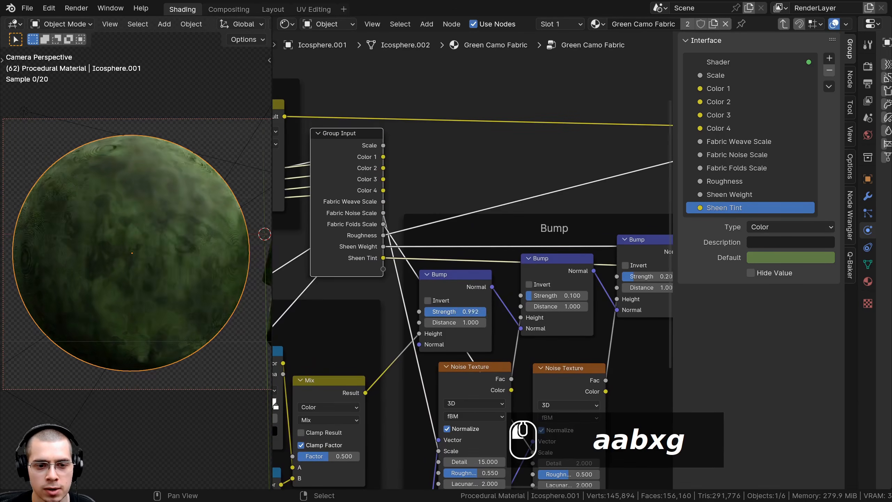
{"action": "right_click", "coordinate": [487, 312]}
{"action": "scroll", "coordinate": [574, 290], "scroll_direction": "down", "scroll_amount": 1}
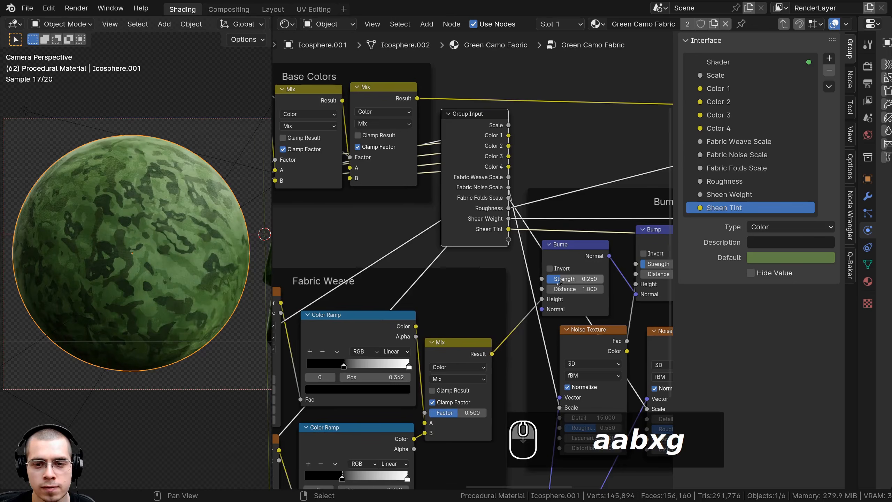
{"action": "scroll", "coordinate": [559, 284], "scroll_direction": "up", "scroll_amount": 2}
{"action": "left_click_drag", "start_coordinate": [515, 301], "coordinate": [472, 251]}
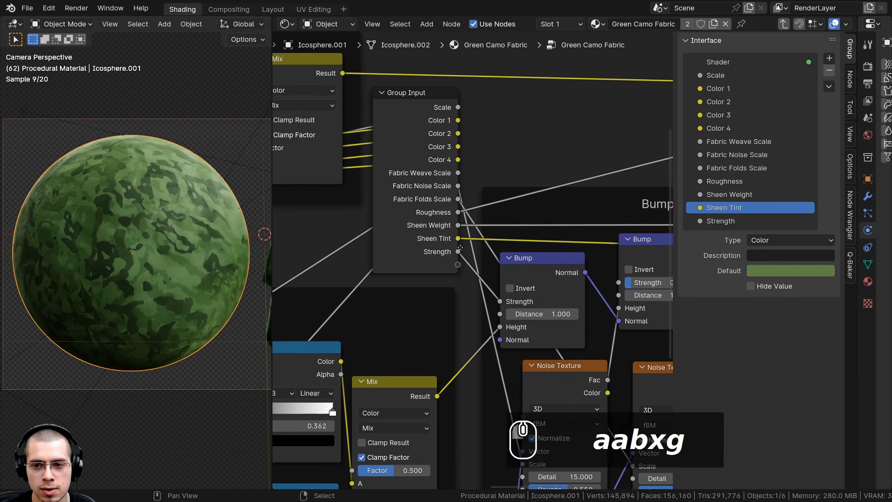
{"action": "double_click", "coordinate": [735, 221]}
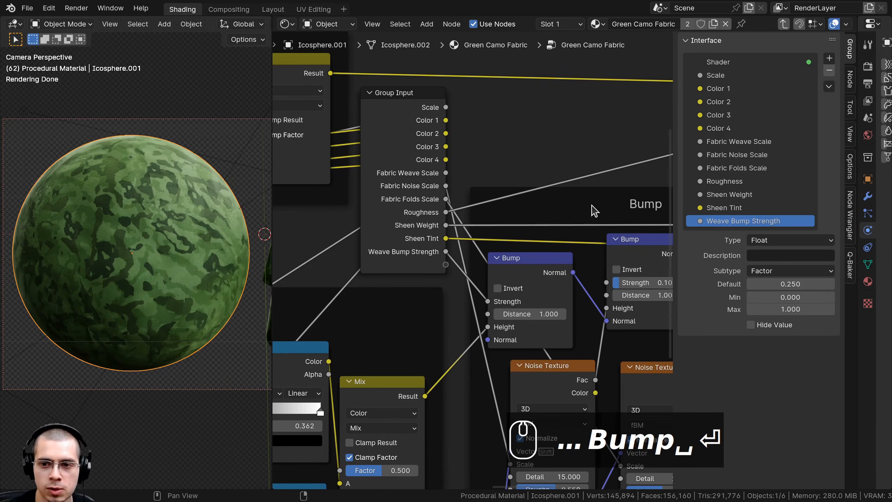
Step: Expose the middle Bump node's Strength as a group input named Noise Bump Strength
{"action": "scroll", "coordinate": [594, 211], "scroll_direction": "down", "scroll_amount": 2}
{"action": "left_click_drag", "start_coordinate": [576, 269], "coordinate": [556, 276]}
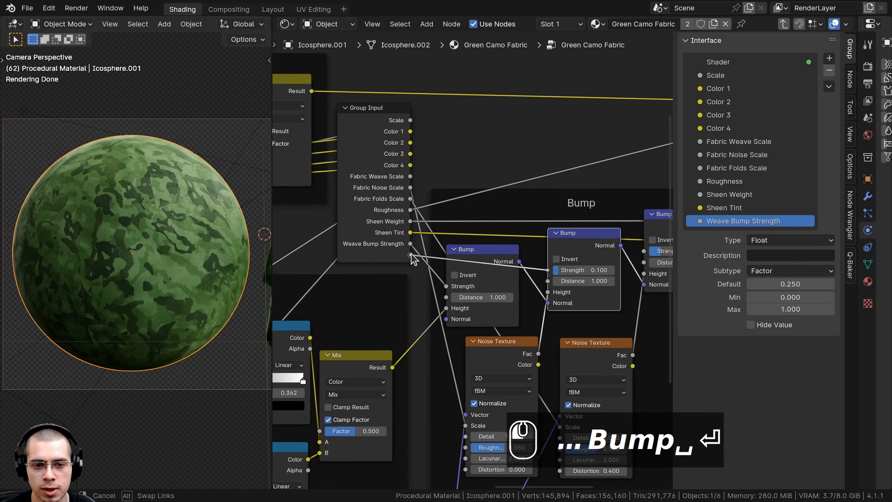
{"action": "left_click_drag", "start_coordinate": [414, 259], "coordinate": [410, 255]}
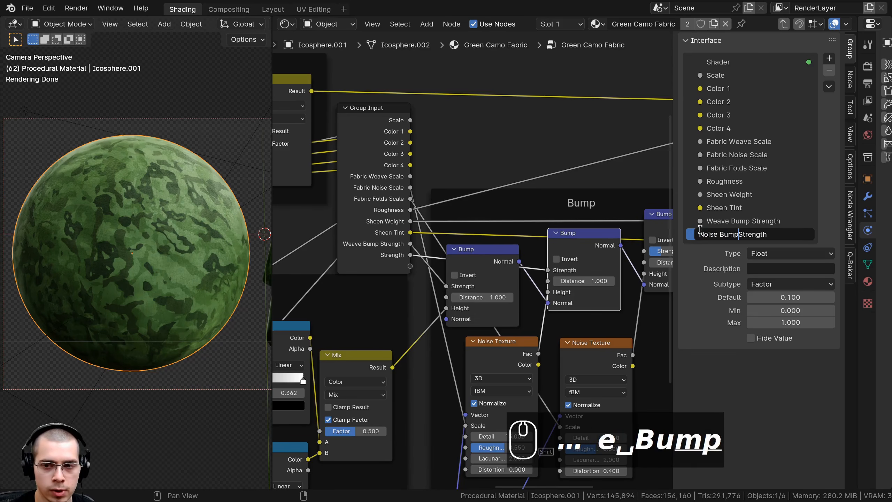
Step: Expose the last Bump node's Strength as a group input named Folds Bump Strength
{"action": "middle_click_drag", "start_coordinate": [587, 318], "coordinate": [529, 320]}
{"action": "left_click_drag", "start_coordinate": [607, 254], "coordinate": [352, 268]}
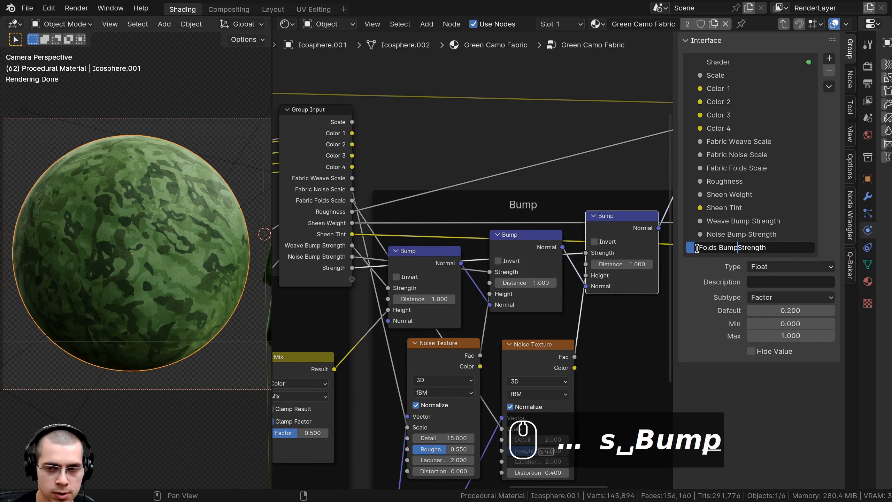
{"action": "key", "text": "Return"}
Step: Move the Group Input node to the start of the node tree, just below the Mapping frame
{"action": "scroll", "coordinate": [411, 189], "scroll_direction": "down", "scroll_amount": 3}
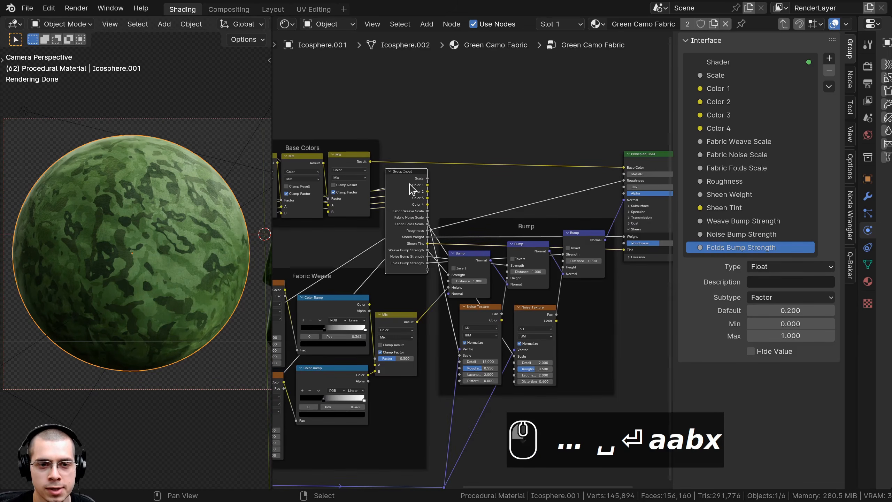
{"action": "scroll", "coordinate": [411, 190], "scroll_direction": "down", "scroll_amount": 2}
{"action": "key", "text": "g"}
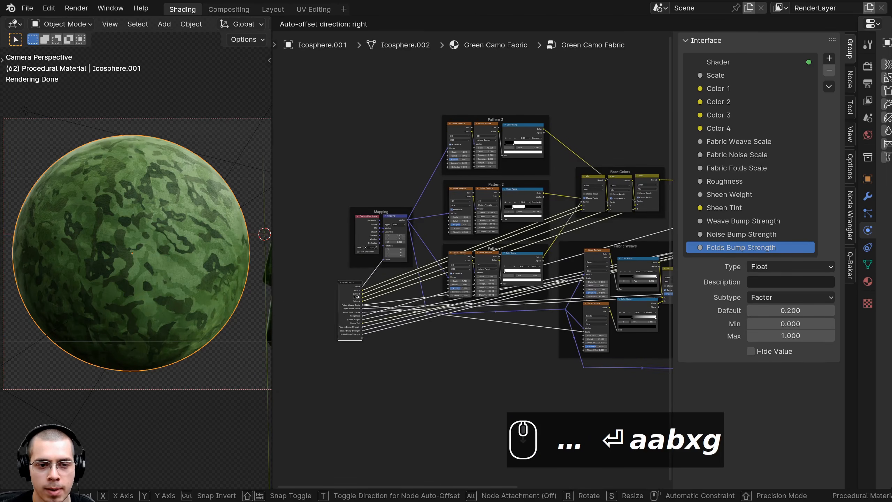
{"action": "left_click", "coordinate": [373, 291]}
{"action": "middle_click_drag", "start_coordinate": [458, 270], "coordinate": [438, 277]}
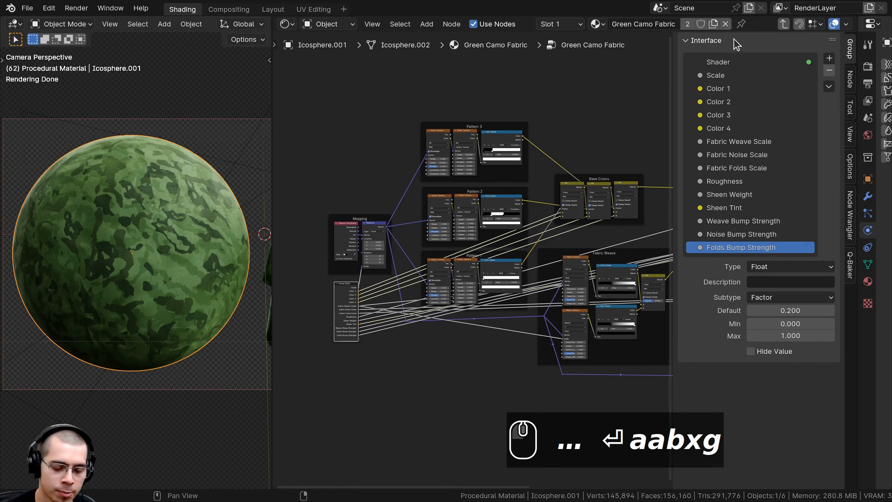
Step: Hide the node editor's sidebar and exit the Green Camo Fabric group to the material's top level
{"action": "key", "text": "n"}
{"action": "middle_click_drag", "start_coordinate": [615, 246], "coordinate": [582, 229]}
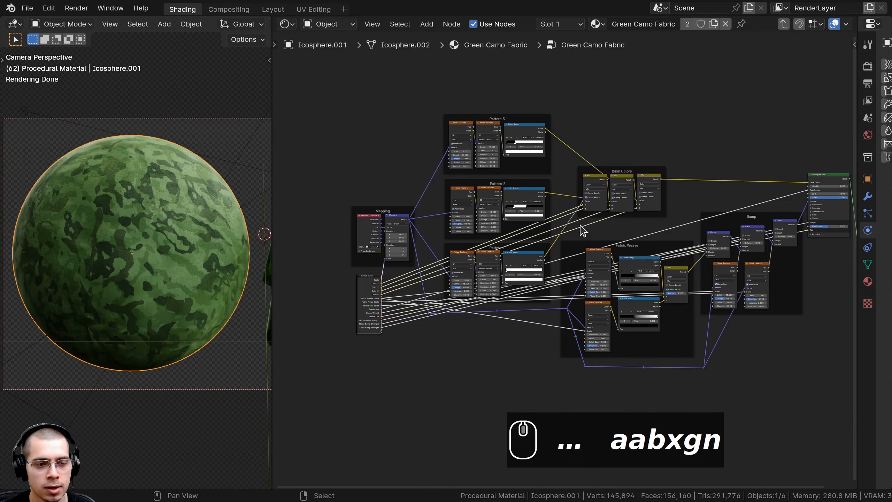
{"action": "key", "text": "Tab"}
{"action": "scroll", "coordinate": [576, 230], "scroll_direction": "up", "scroll_amount": 2}
{"action": "scroll", "coordinate": [573, 232], "scroll_direction": "up", "scroll_amount": 3}
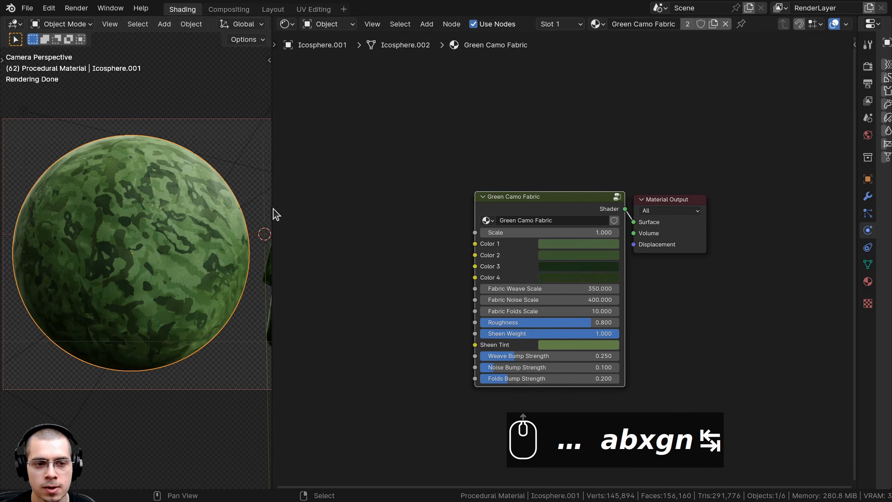
Step: Enlarge the 3D viewport to show both the sphere and the draped cloth beside the group node
{"action": "left_click_drag", "start_coordinate": [273, 213], "coordinate": [510, 225]}
{"action": "middle_click_drag", "start_coordinate": [410, 223], "coordinate": [223, 225], "text": "shift"}
{"action": "scroll", "coordinate": [644, 219], "scroll_direction": "up", "scroll_amount": 2}
{"action": "middle_click_drag", "start_coordinate": [644, 218], "coordinate": [613, 145]}
Step: Try out the group node's Scale and Color 1 inputs, leaving both at their original values
{"action": "left_click_drag", "start_coordinate": [614, 149], "coordinate": [632, 149]}
{"action": "right_click", "coordinate": [569, 149]}
{"action": "left_click", "coordinate": [640, 168]}
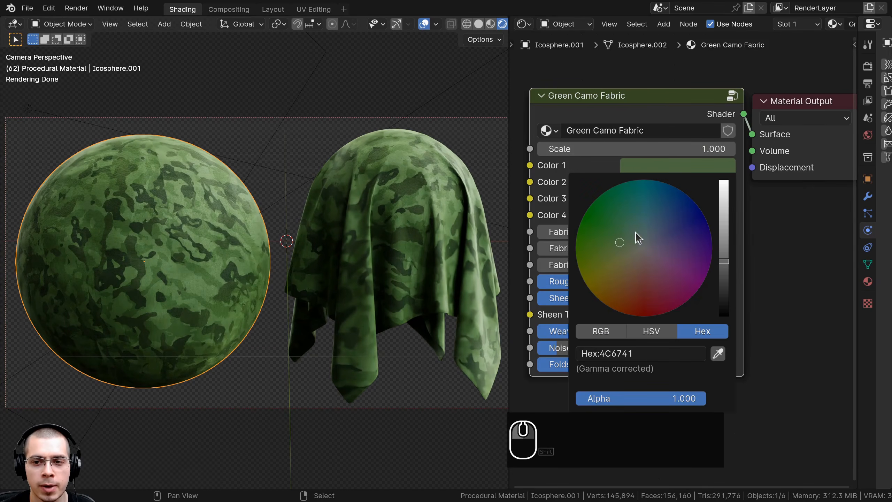
{"action": "key", "text": "Escape"}
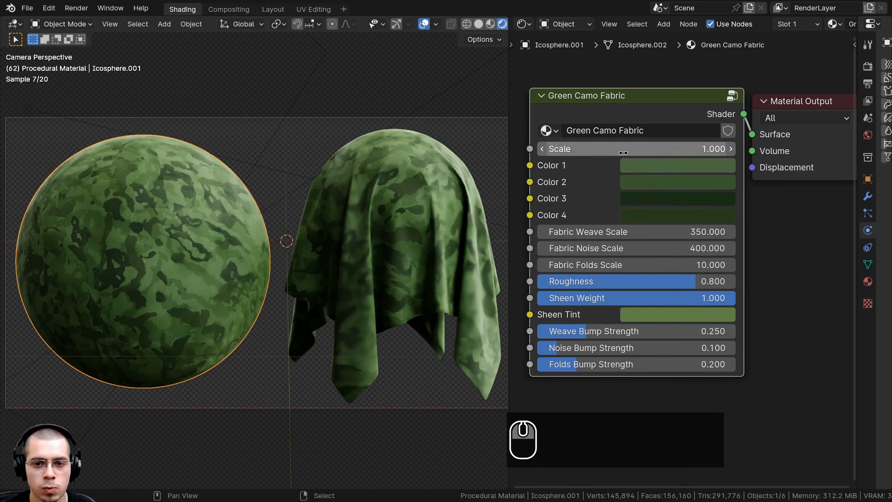
Step: Try out a dark red (3C2328) for Color 4 and different values for the fabric scale inputs, keeping the originals
{"action": "left_click", "coordinate": [647, 215]}
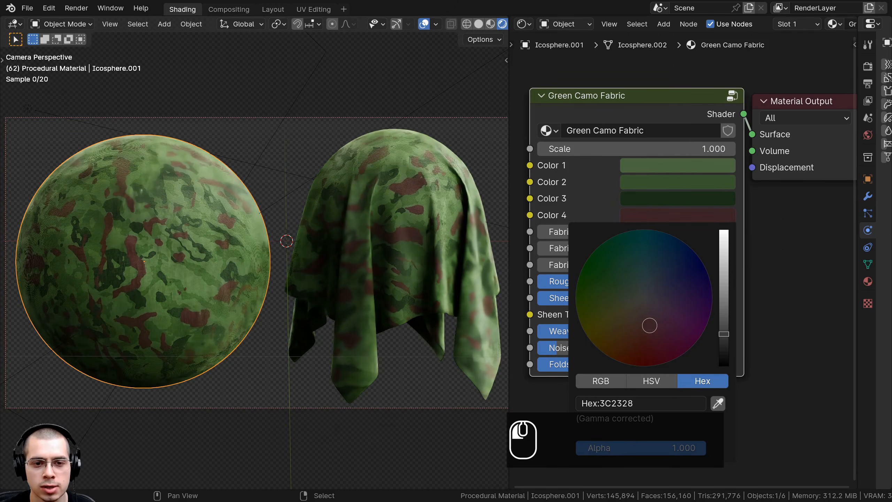
{"action": "mouse_move", "coordinate": [620, 332]}
{"action": "left_mouse_down"}
{"action": "mouse_move", "coordinate": [632, 341]}
{"action": "mouse_move", "coordinate": [618, 338]}
{"action": "mouse_move", "coordinate": [626, 302]}
{"action": "left_mouse_up"}
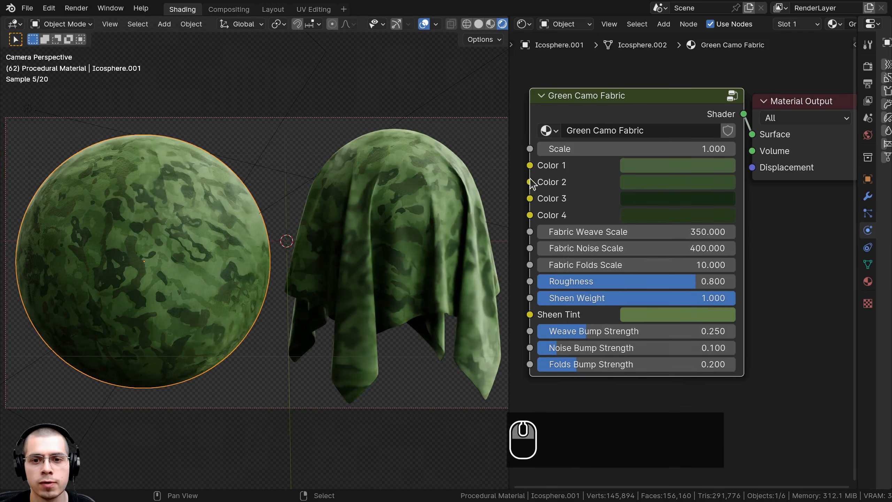
{"action": "middle_click_drag", "start_coordinate": [591, 238], "coordinate": [585, 214]}
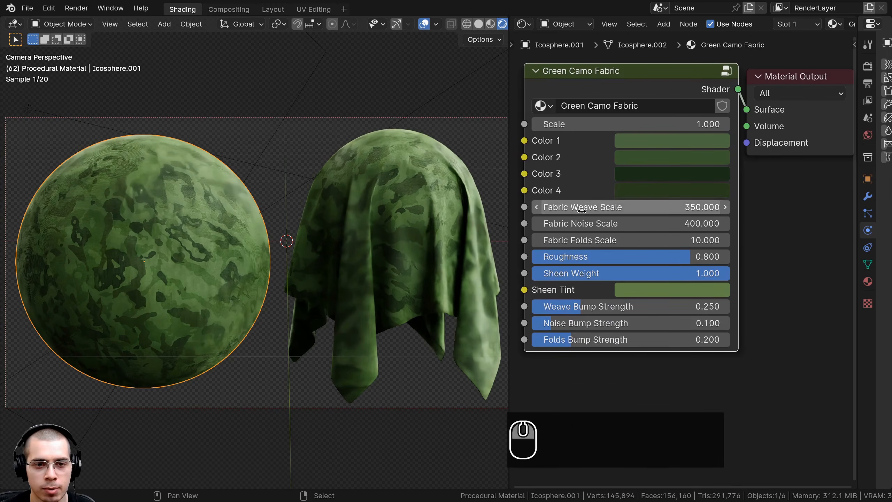
{"action": "left_click_drag", "start_coordinate": [583, 223], "coordinate": [574, 241]}
Step: Try out the Roughness and sheen inputs, including a crimson Sheen Tint of 7F0039, keeping the original values
{"action": "left_click_drag", "start_coordinate": [637, 246], "coordinate": [570, 246]}
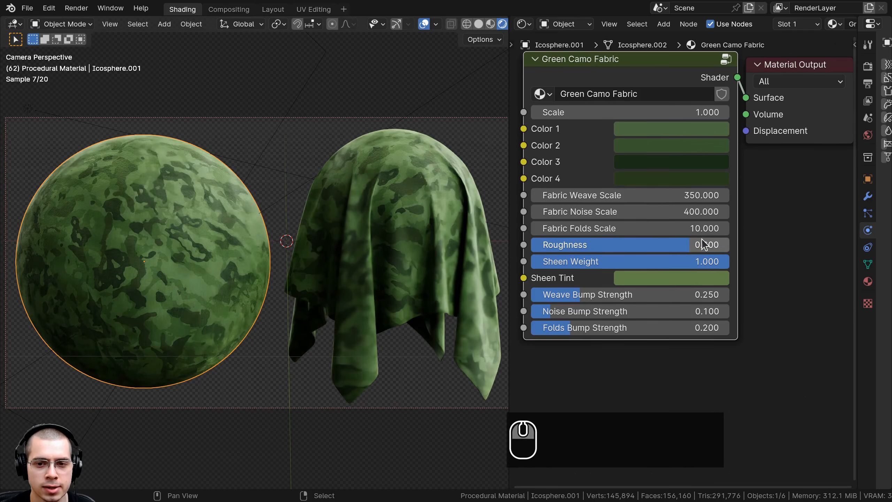
{"action": "left_click_drag", "start_coordinate": [570, 261], "coordinate": [724, 261]}
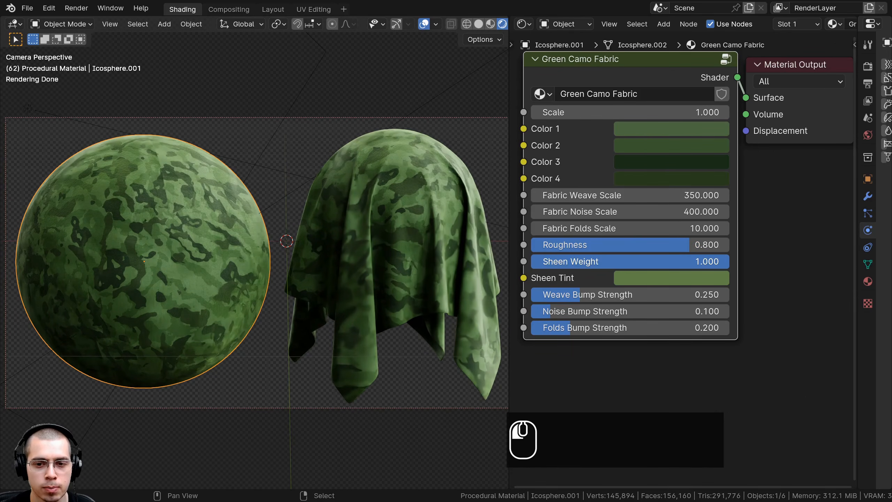
{"action": "left_click", "coordinate": [645, 280]}
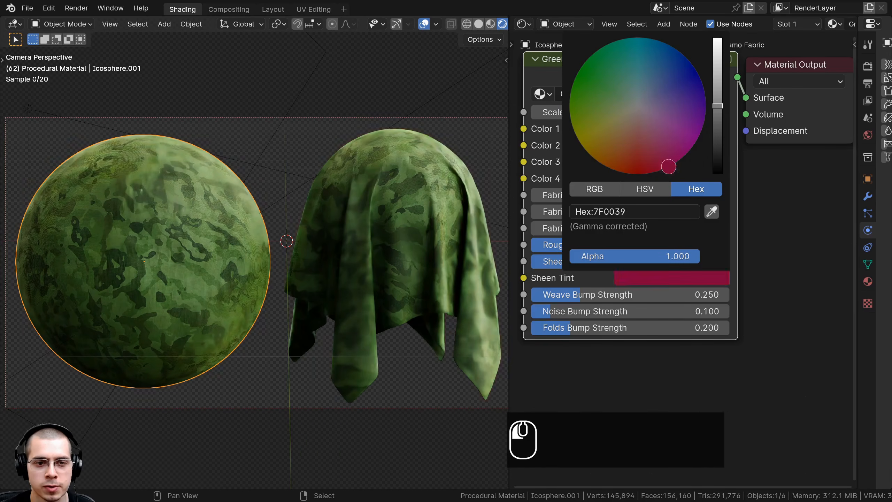
{"action": "left_click_drag", "start_coordinate": [668, 167], "coordinate": [663, 77]}
{"action": "right_click", "coordinate": [663, 78]}
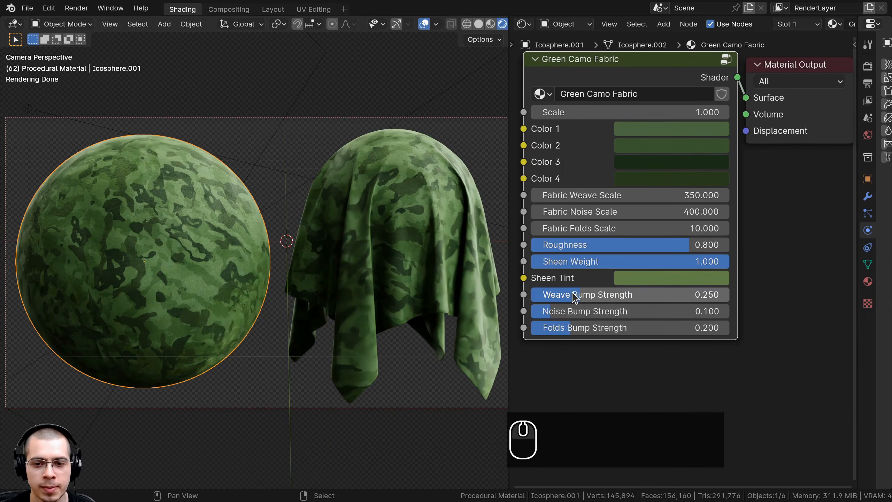
Step: Try out the group node's bump strength inputs, keeping their original values
{"action": "left_click_drag", "start_coordinate": [647, 294], "coordinate": [580, 327]}
{"action": "scroll", "coordinate": [646, 202], "scroll_direction": "down", "scroll_amount": 3}
{"action": "middle_click_drag", "start_coordinate": [619, 175], "coordinate": [619, 233]}
{"action": "scroll", "coordinate": [619, 233], "scroll_direction": "up", "scroll_amount": 2}
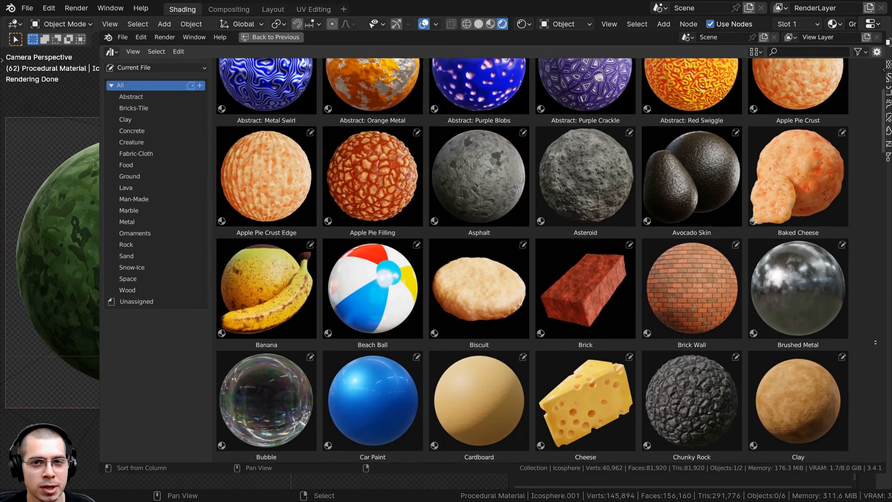
Step: Browse the material pack's thumbnails and search the asset library for "gra"
{"action": "middle_click_drag", "start_coordinate": [875, 342], "coordinate": [872, 292]}
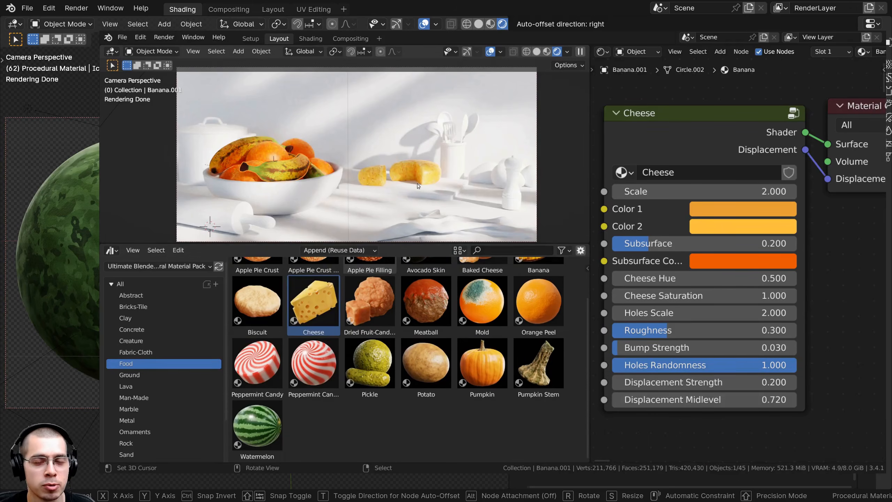
{"action": "left_click", "coordinate": [493, 287]}
{"action": "type", "text": "gra"}
{"action": "left_click_drag", "start_coordinate": [369, 322], "coordinate": [335, 259]}
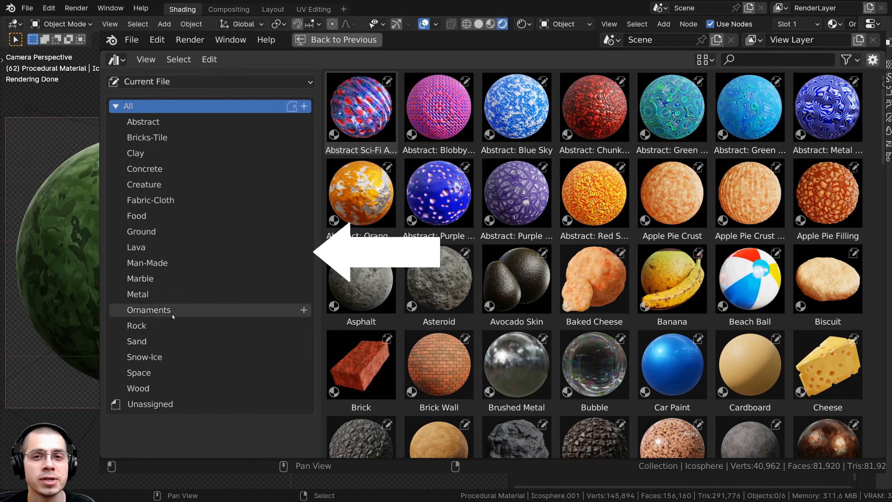
Step: View the materials in the Rock, Lava and Space catalogs of the current file's asset library
{"action": "left_click", "coordinate": [157, 323]}
{"action": "left_click", "coordinate": [150, 251]}
{"action": "left_click", "coordinate": [153, 375]}
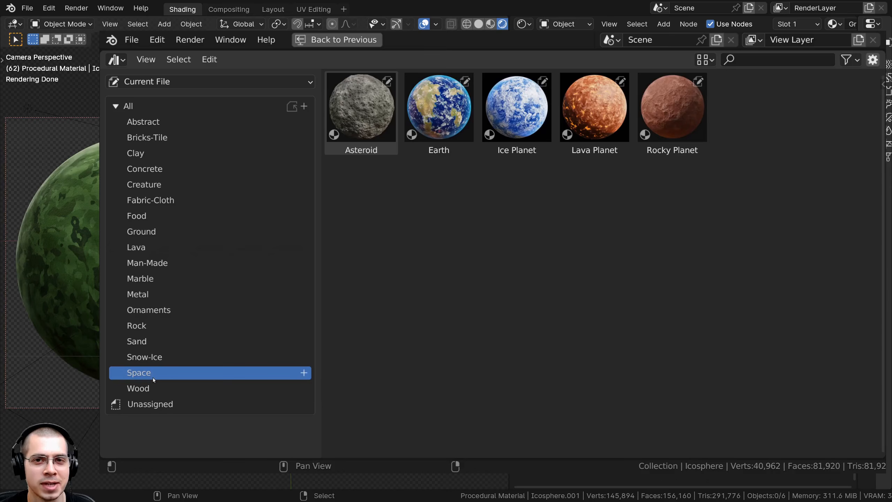